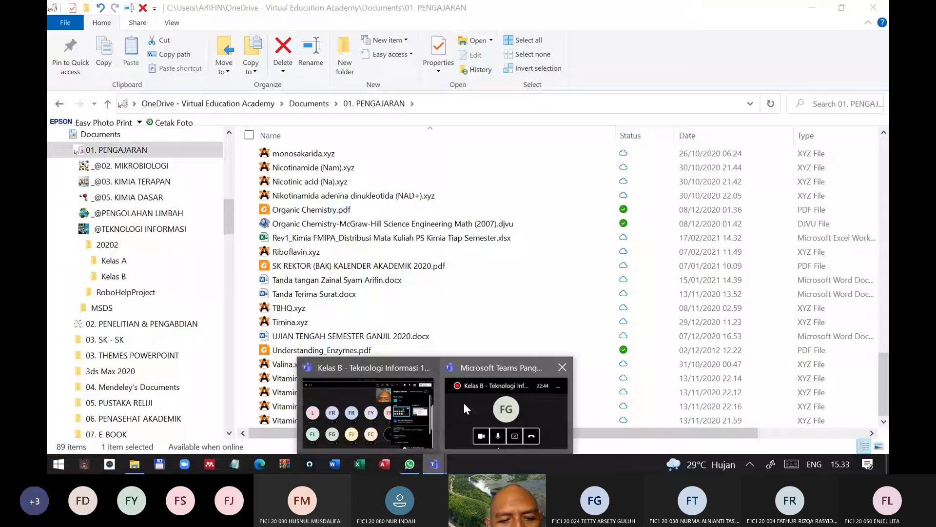
Switch to the Teams meeting window and check the participant list, including the options for the unnamed live participant
{"action": "left_click", "coordinate": [393, 406]}
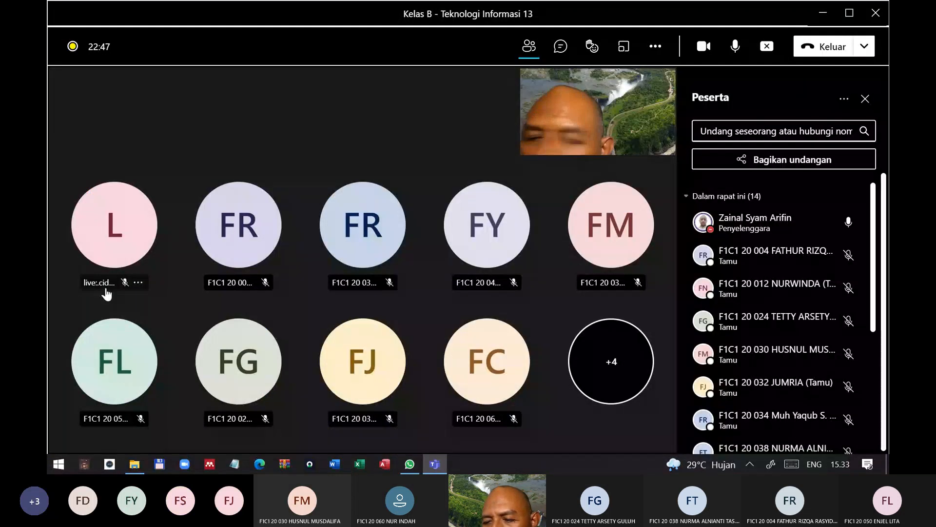
{"action": "scroll", "coordinate": [800, 370], "scroll_direction": "down", "scroll_amount": 5}
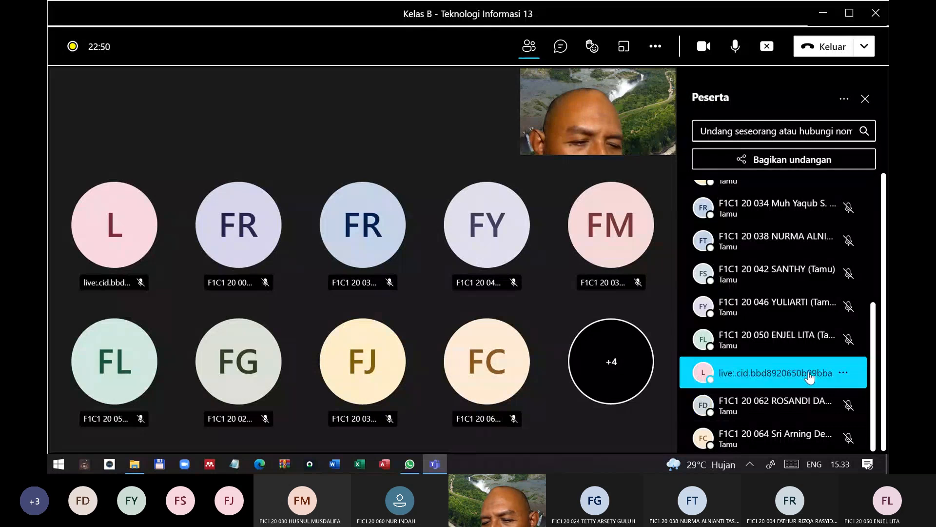
{"action": "left_click", "coordinate": [844, 374]}
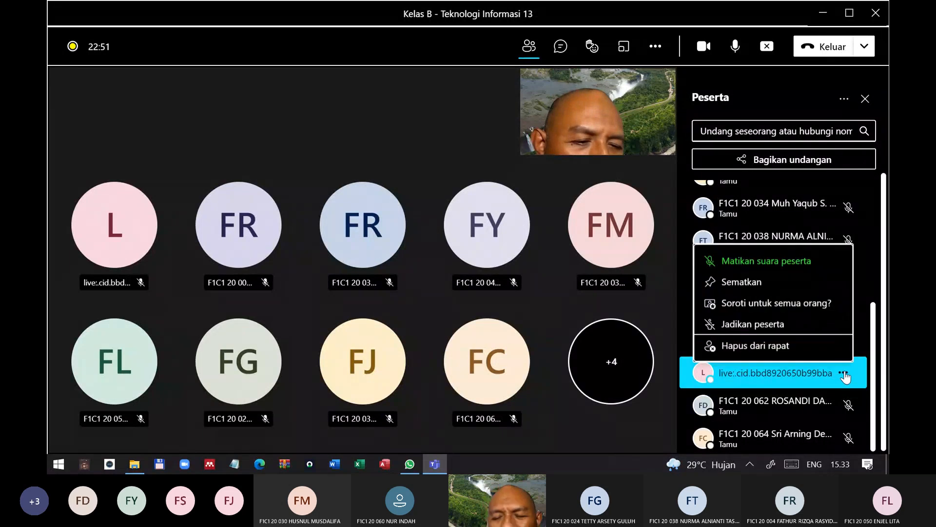
{"action": "left_click", "coordinate": [590, 187]}
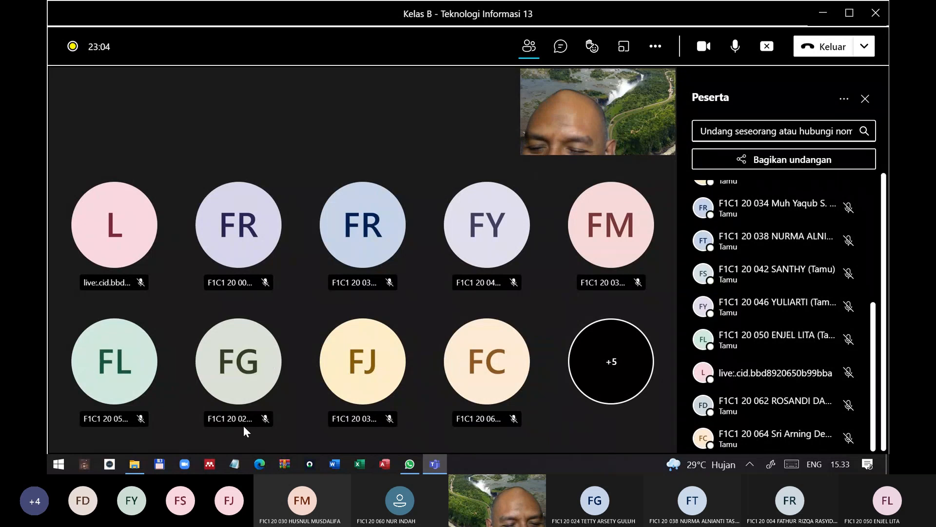
Open the database Praktik Database Access 365 - Kelas B.accdb from the Materi Praktikum folder of Kelas B in File Explorer
{"action": "left_click", "coordinate": [135, 464]}
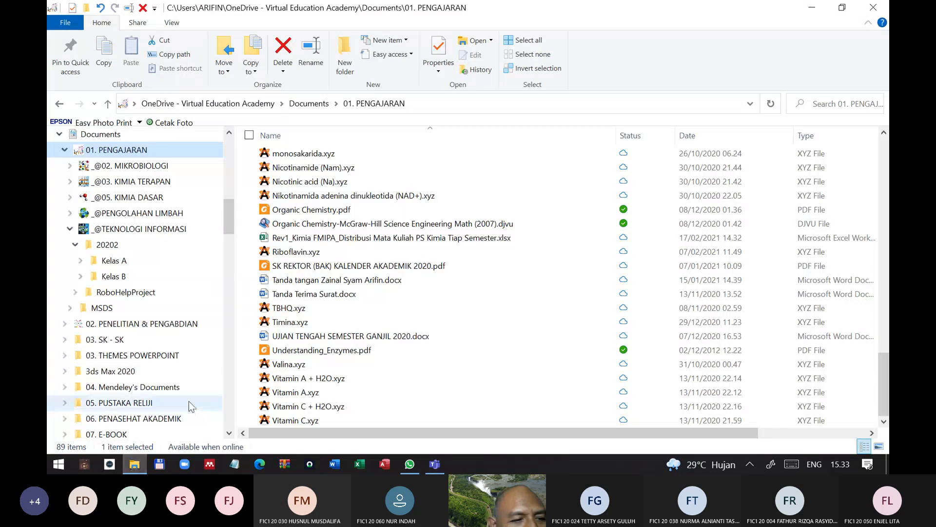
{"action": "left_click", "coordinate": [116, 281]}
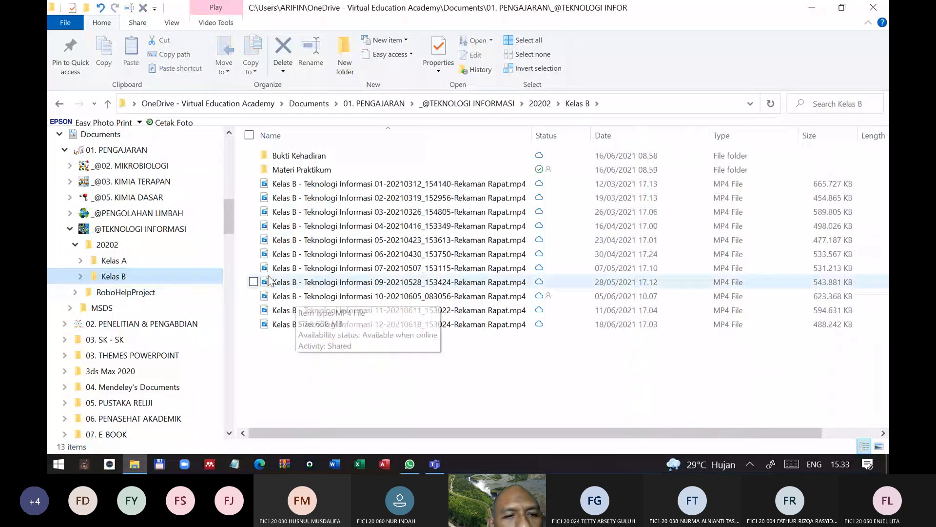
{"action": "key", "text": "alt+Up"}
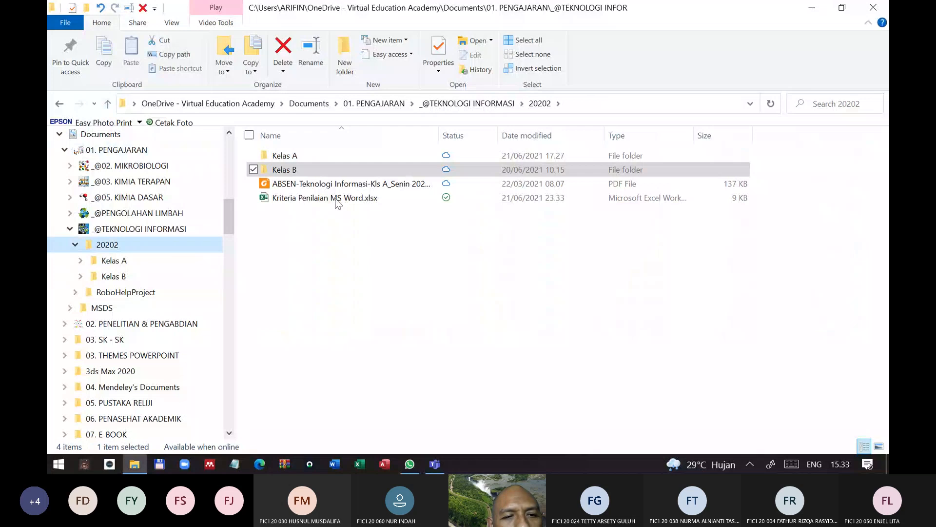
{"action": "double_click", "coordinate": [292, 169]}
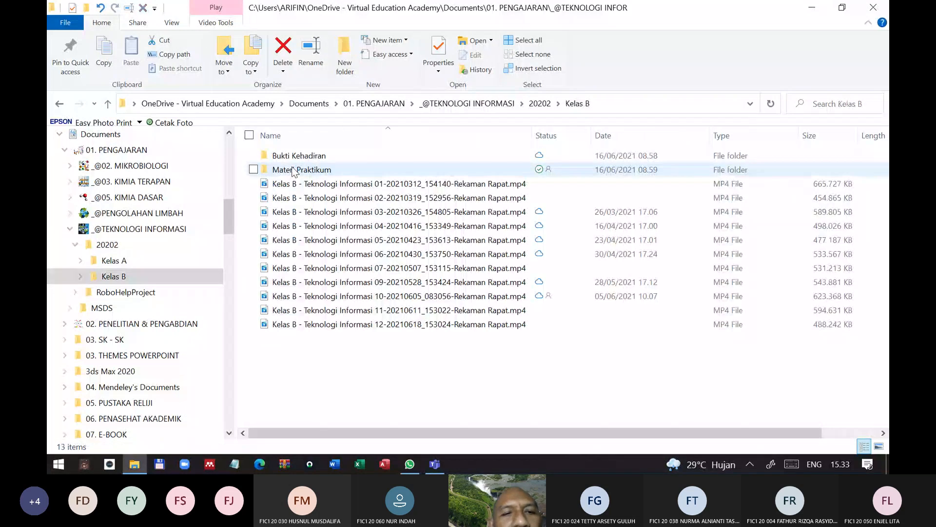
{"action": "double_click", "coordinate": [295, 171]}
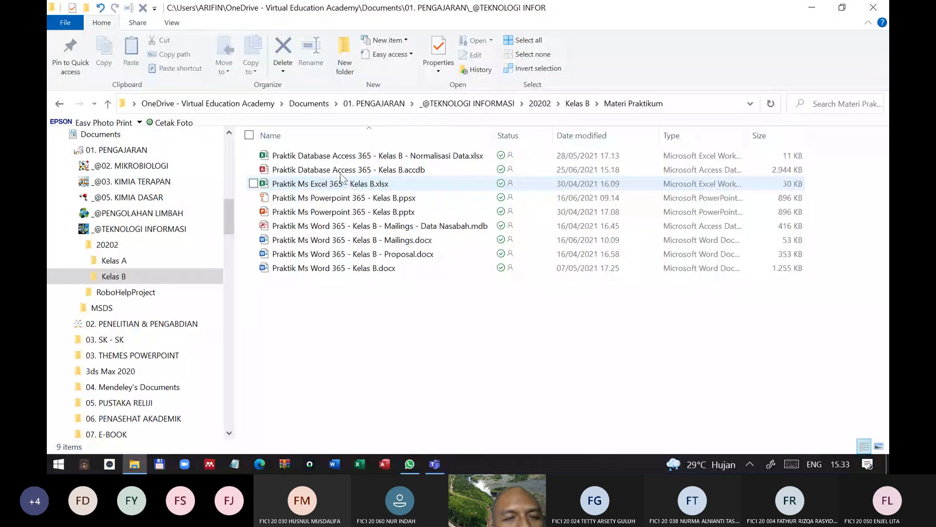
{"action": "double_click", "coordinate": [372, 170]}
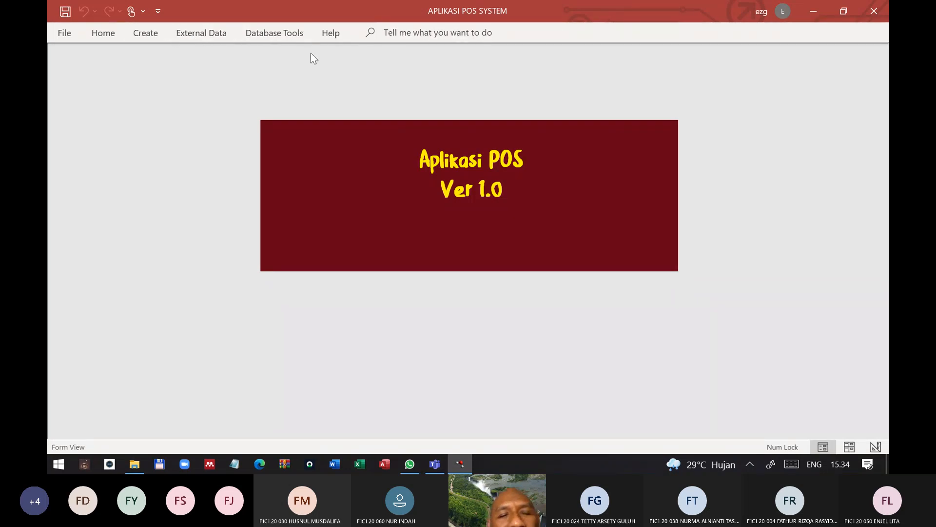
Close the Aplikasi POS start-up form and show the navigation pane with all Access objects
{"action": "right_click", "coordinate": [406, 143]}
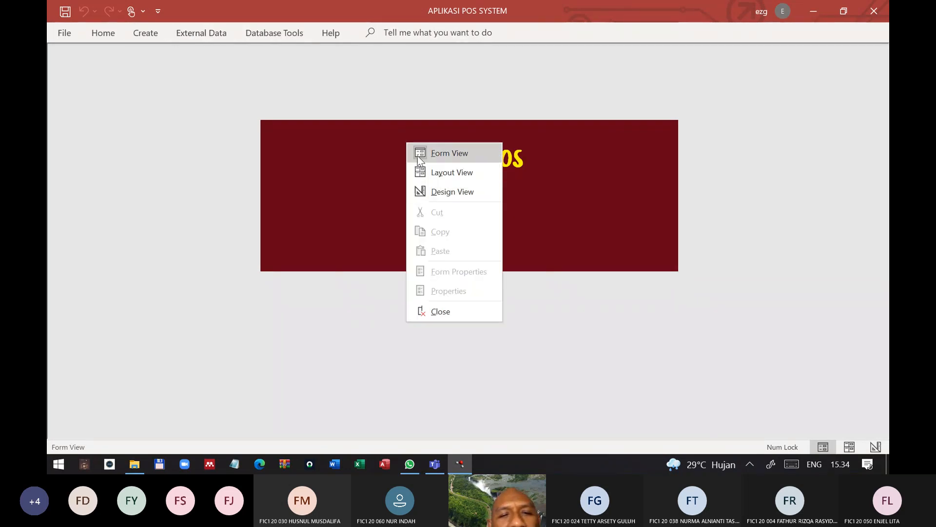
{"action": "left_click", "coordinate": [445, 196]}
{"action": "left_click", "coordinate": [676, 130]}
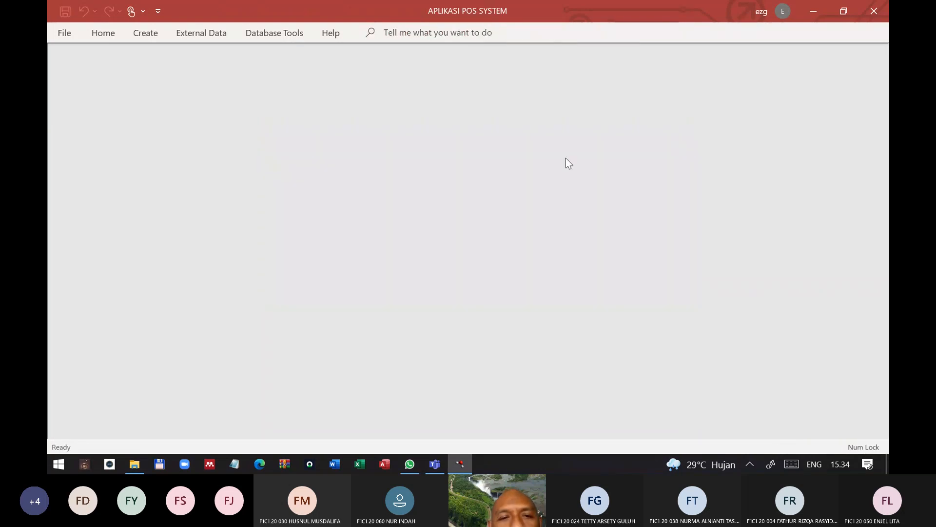
{"action": "key", "text": "F11"}
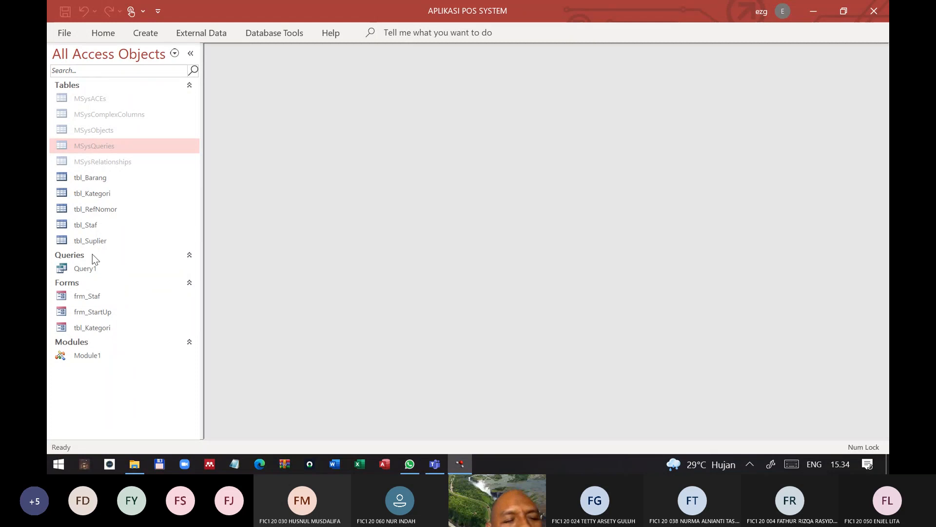
{"action": "right_click", "coordinate": [154, 197]}
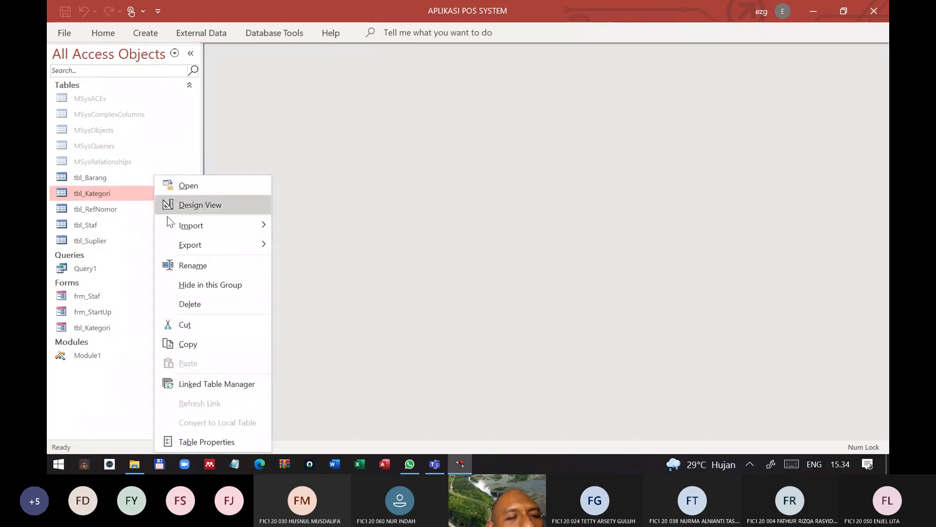
{"action": "mouse_move", "coordinate": [172, 224]}
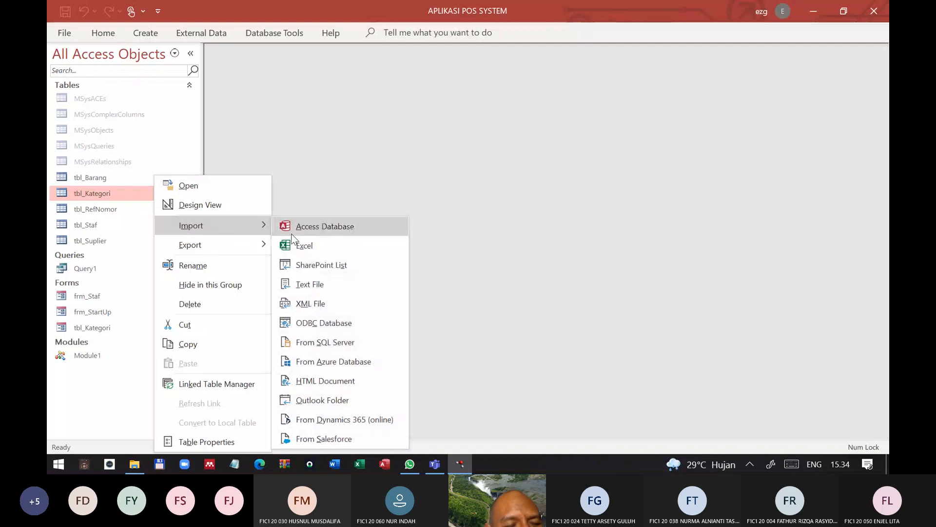
{"action": "left_click", "coordinate": [292, 232]}
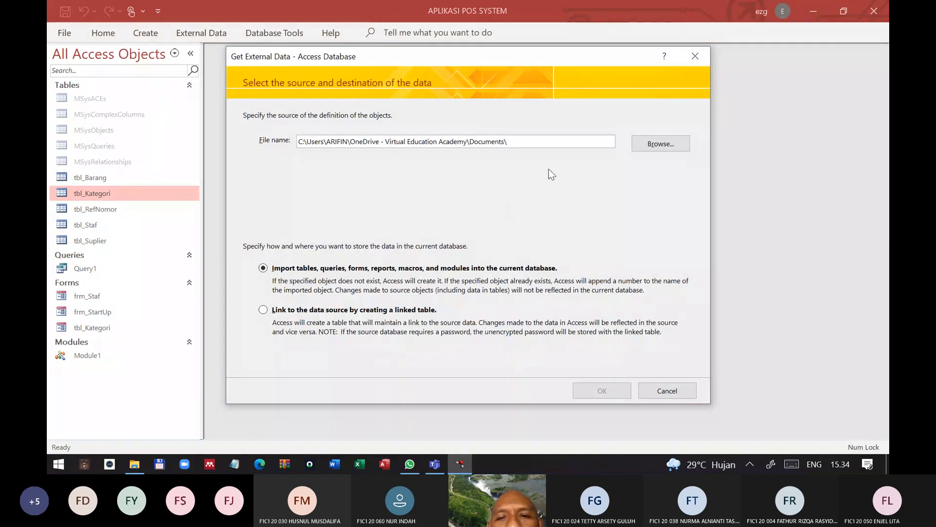
{"action": "left_click", "coordinate": [659, 143]}
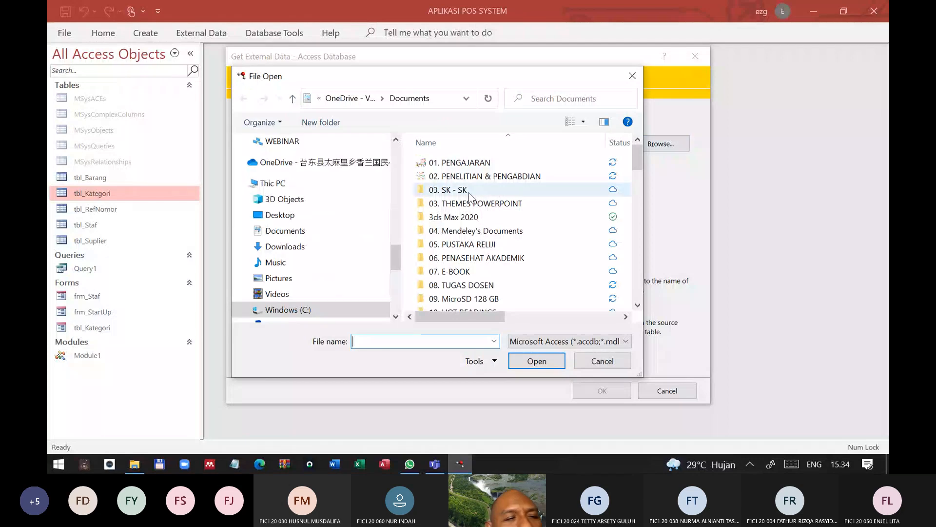
{"action": "left_click", "coordinate": [602, 361]}
{"action": "left_click", "coordinate": [667, 391]}
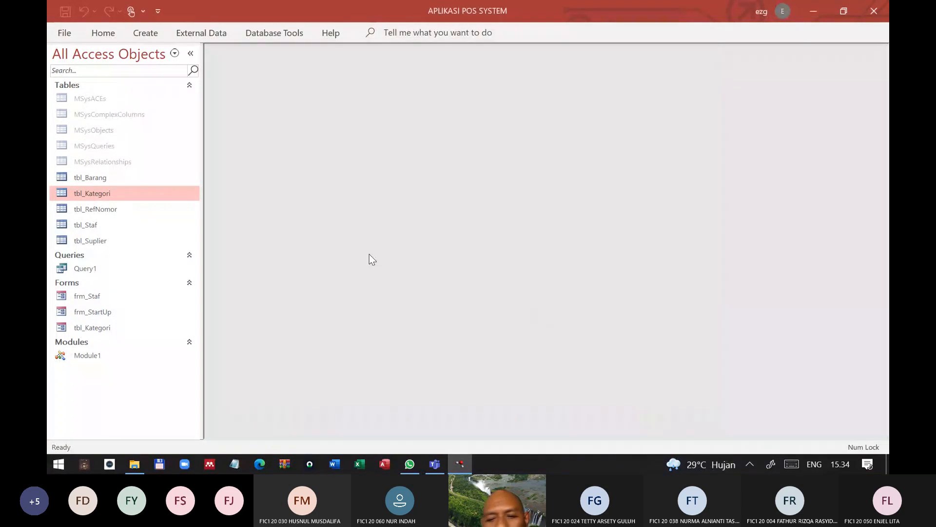
Launch ZoomIt from the PortableApps launcher and magnify the list of tables in Access before returning to normal size
{"action": "left_click", "coordinate": [751, 463]}
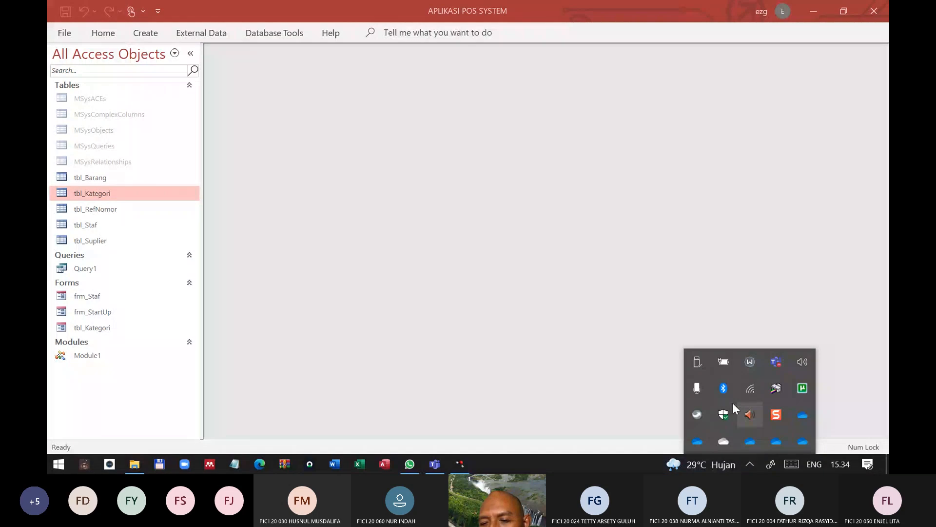
{"action": "left_click", "coordinate": [698, 414]}
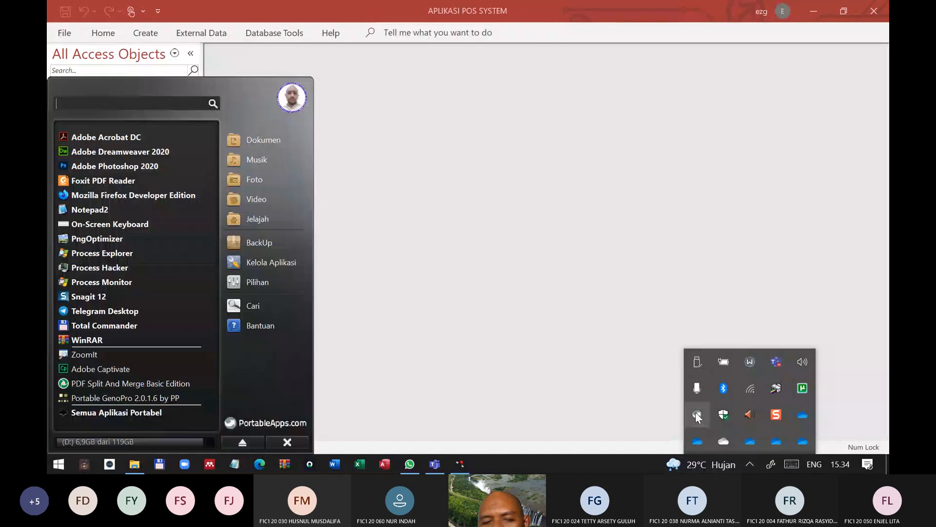
{"action": "left_click", "coordinate": [83, 354]}
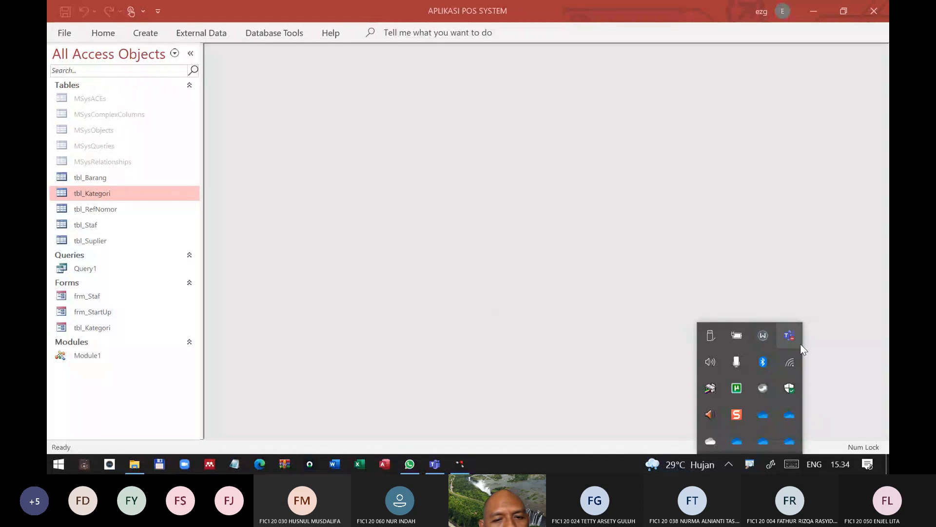
{"action": "left_click", "coordinate": [682, 259]}
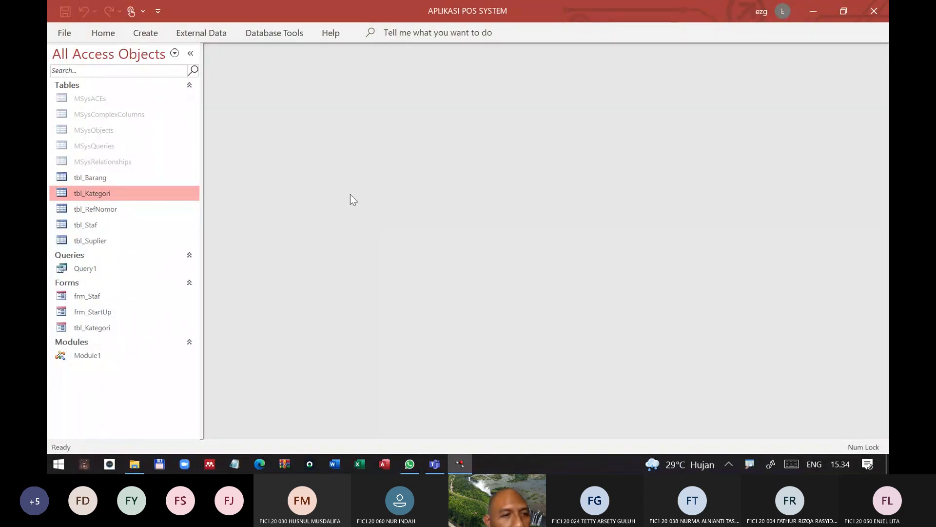
{"action": "key", "text": "ctrl+1"}
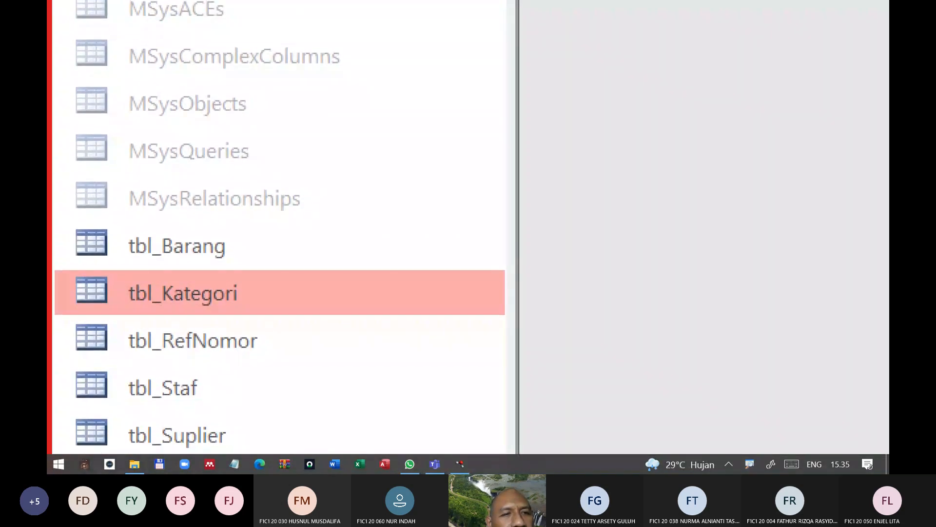
{"action": "key", "text": "Escape"}
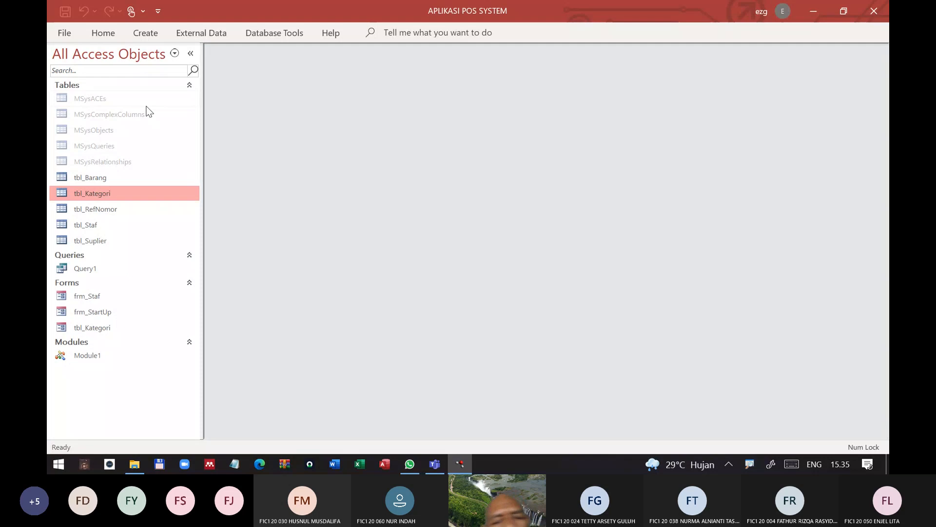
Review the current database options and the Navigation Options that control hidden and system objects, without changing any setting
{"action": "left_click", "coordinate": [64, 33]}
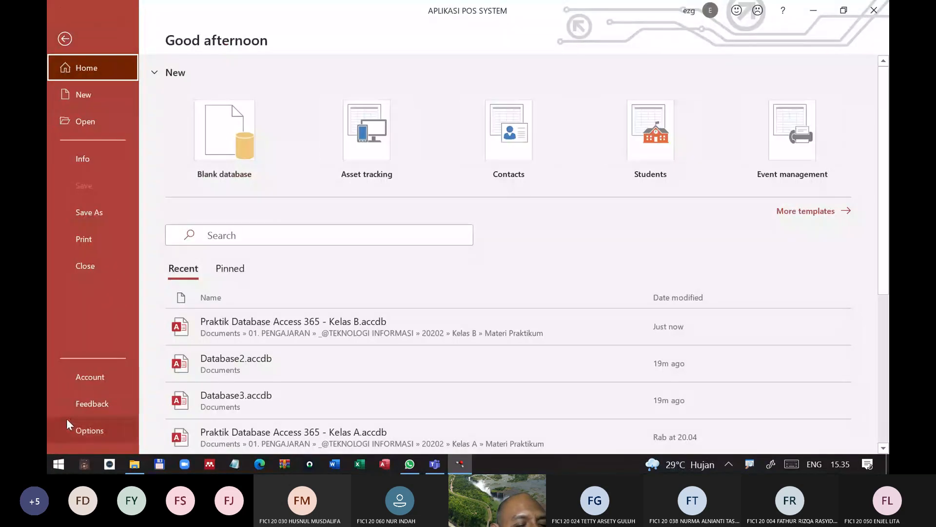
{"action": "left_click", "coordinate": [76, 427]}
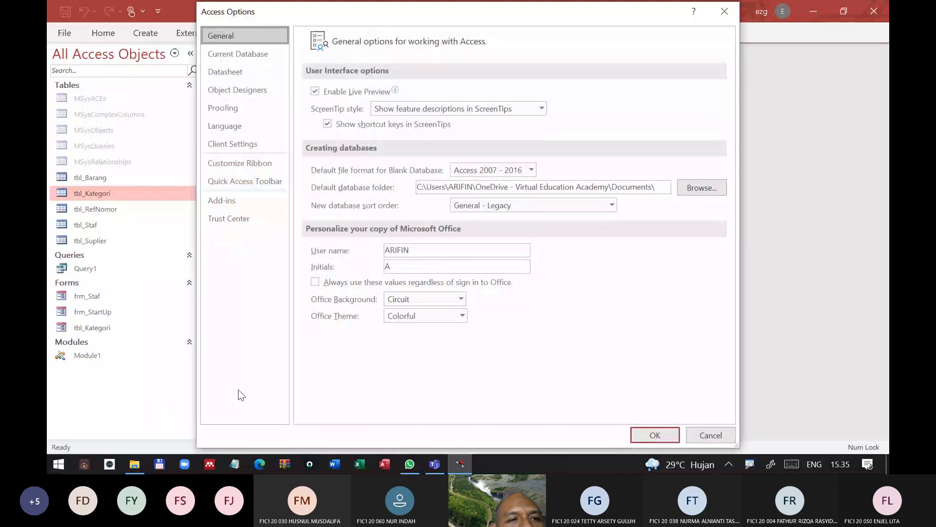
{"action": "left_click", "coordinate": [227, 54]}
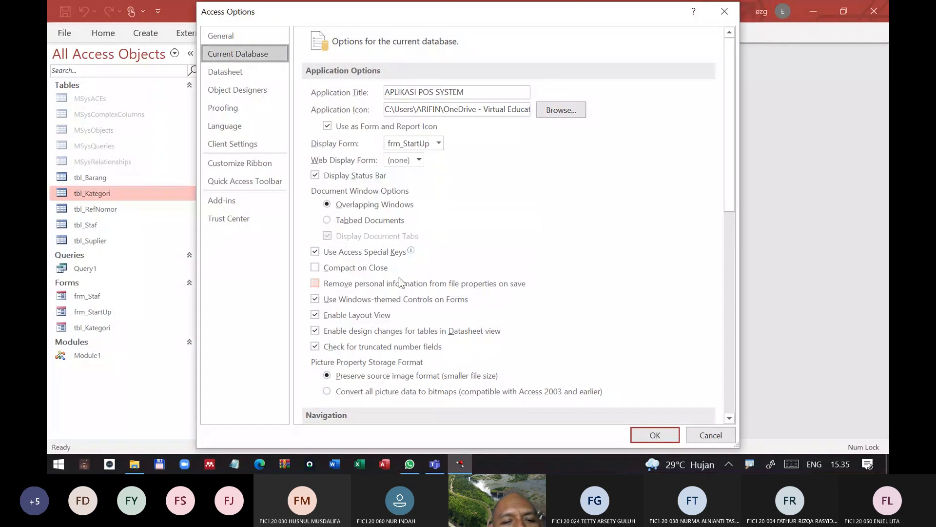
{"action": "scroll", "coordinate": [398, 279], "scroll_direction": "down", "scroll_amount": 3}
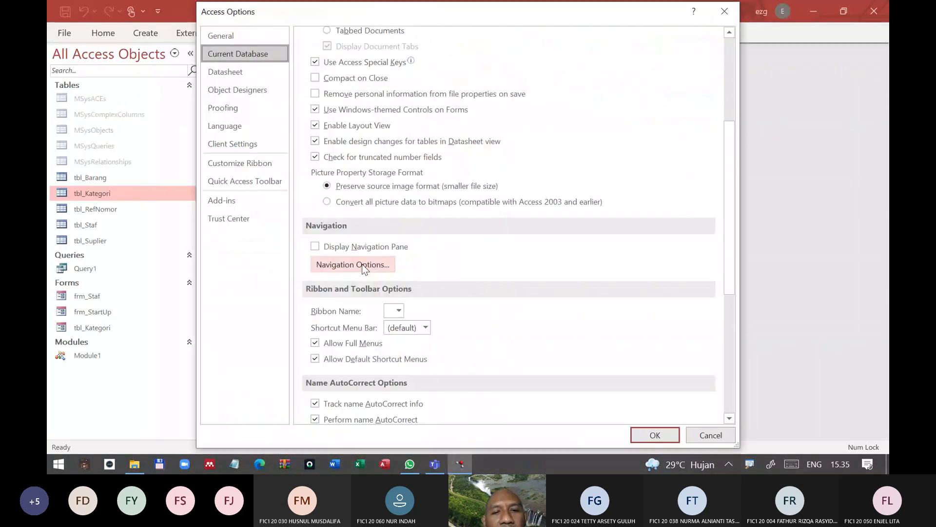
{"action": "left_click", "coordinate": [359, 263]}
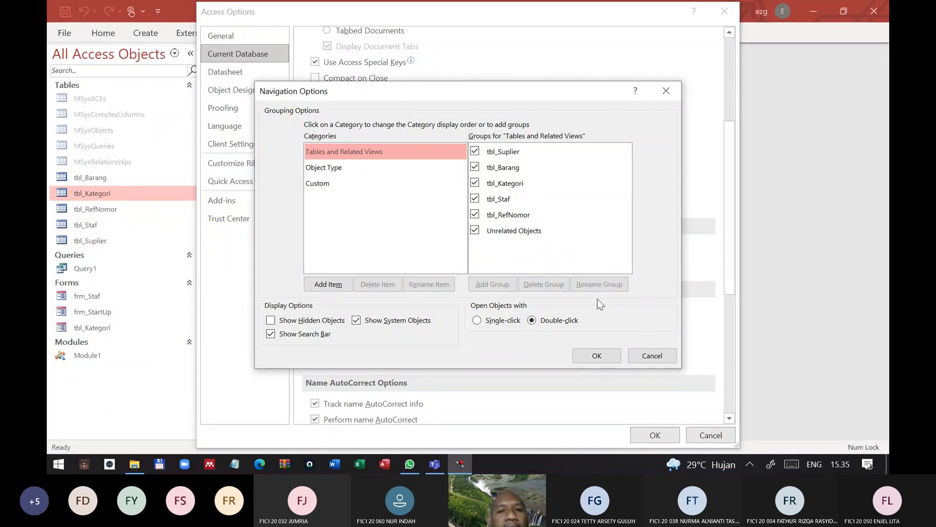
{"action": "left_click", "coordinate": [651, 359]}
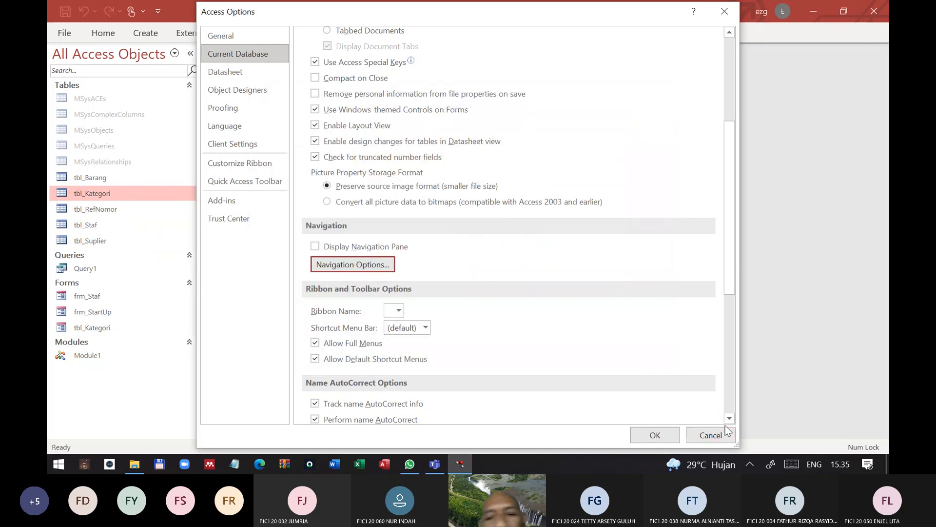
{"action": "left_click", "coordinate": [720, 432]}
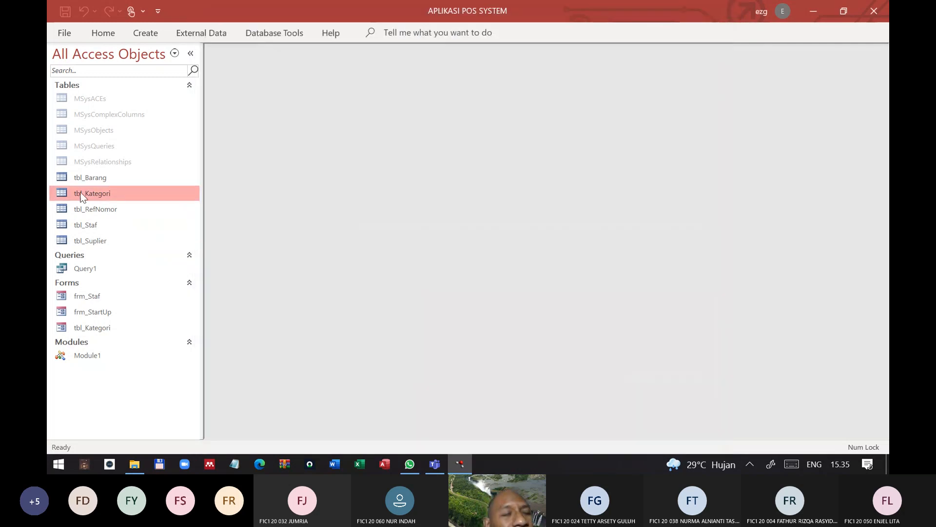
Start an Access database import of objects into the current database, using Database2.accdb from the Documents folder as the source
{"action": "right_click", "coordinate": [162, 126]}
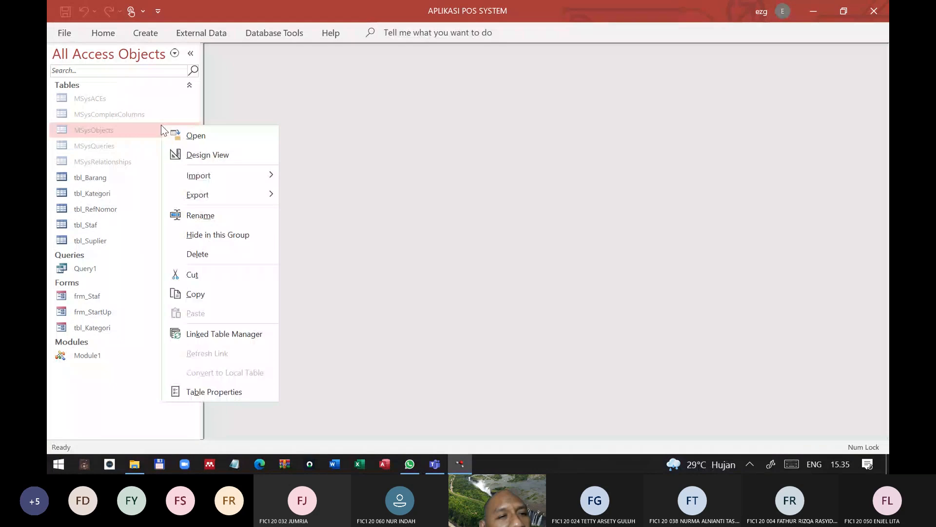
{"action": "mouse_move", "coordinate": [232, 179]}
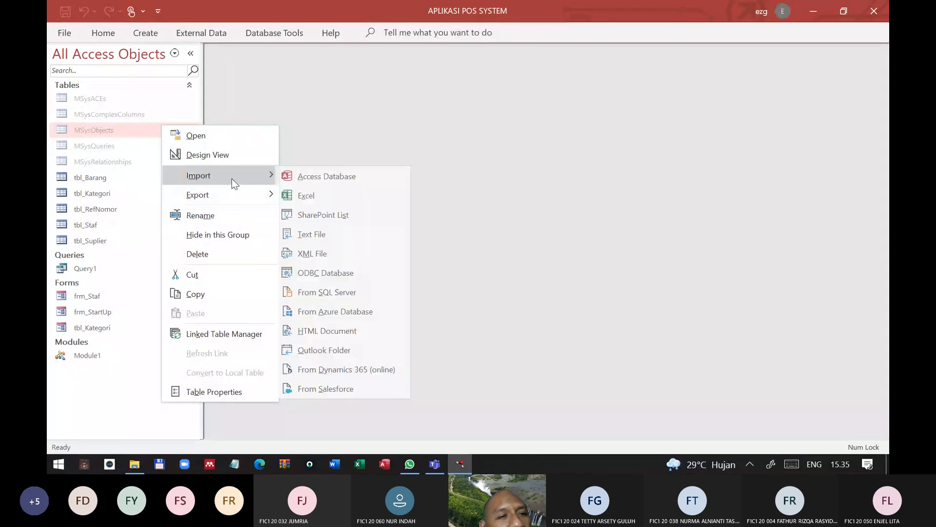
{"action": "left_click", "coordinate": [362, 177]}
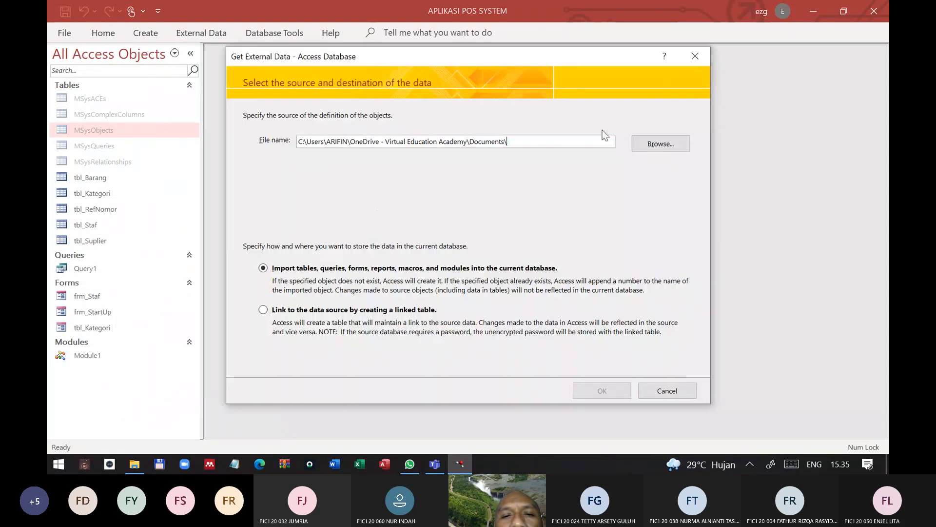
{"action": "left_click", "coordinate": [654, 143]}
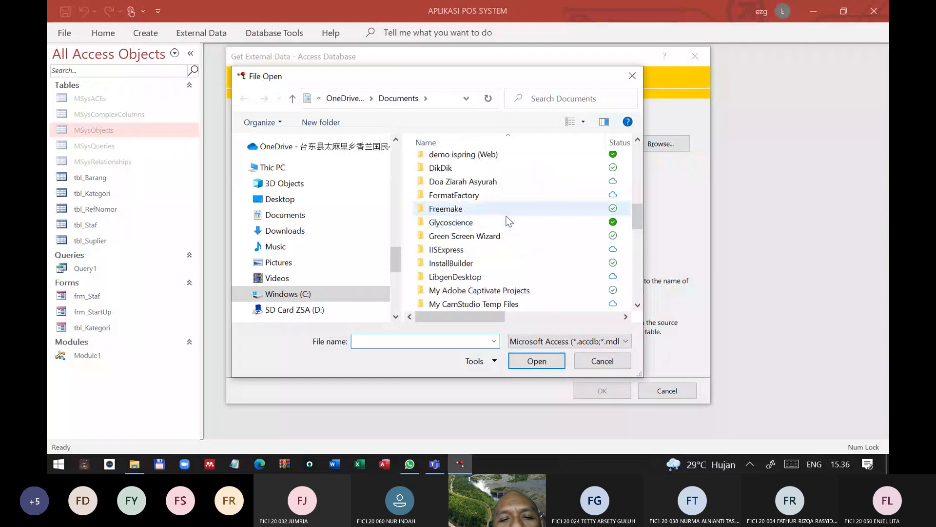
{"action": "scroll", "coordinate": [508, 222], "scroll_direction": "down", "scroll_amount": 12}
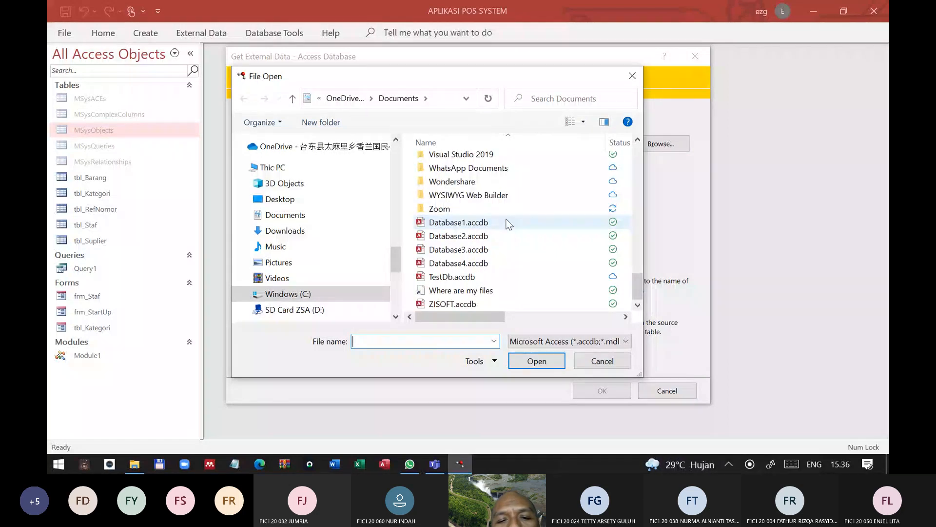
{"action": "left_click", "coordinate": [453, 237]}
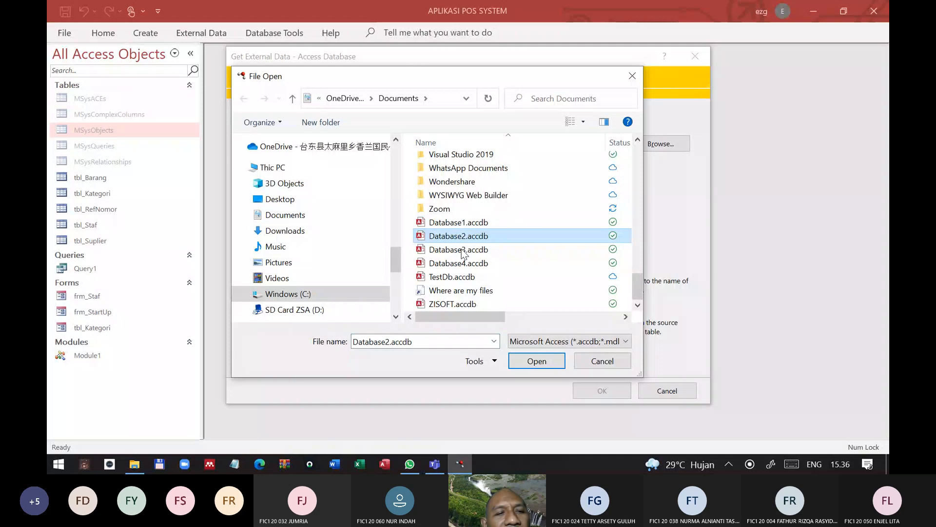
{"action": "left_click", "coordinate": [536, 361]}
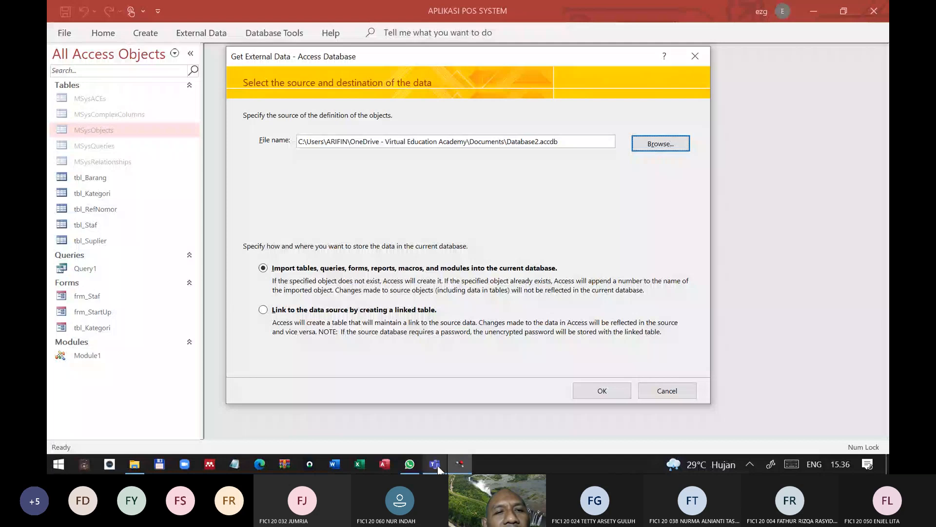
{"action": "left_click", "coordinate": [461, 465]}
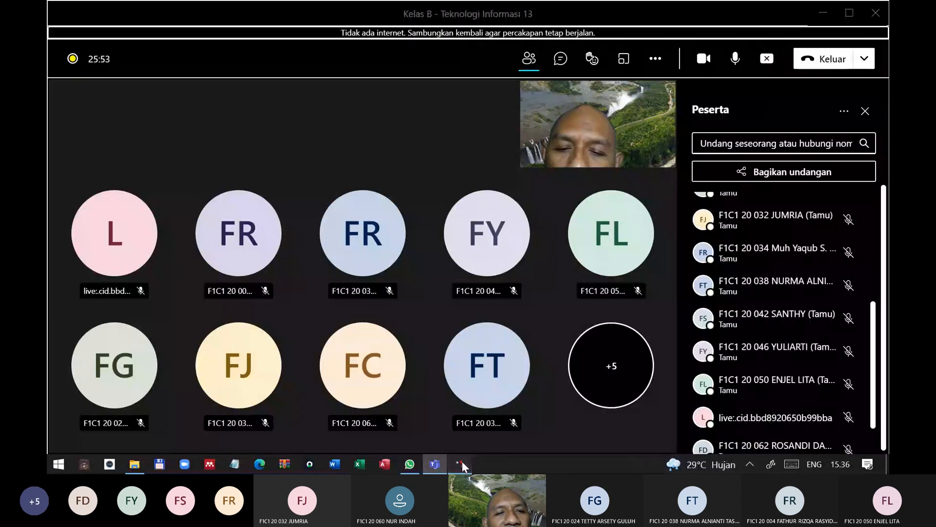
{"action": "left_click", "coordinate": [461, 462]}
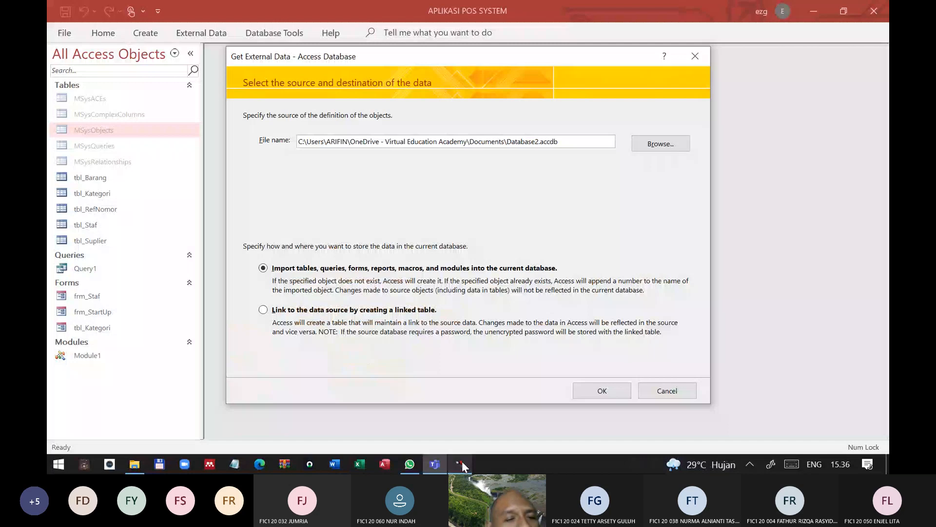
{"action": "key", "text": "Return"}
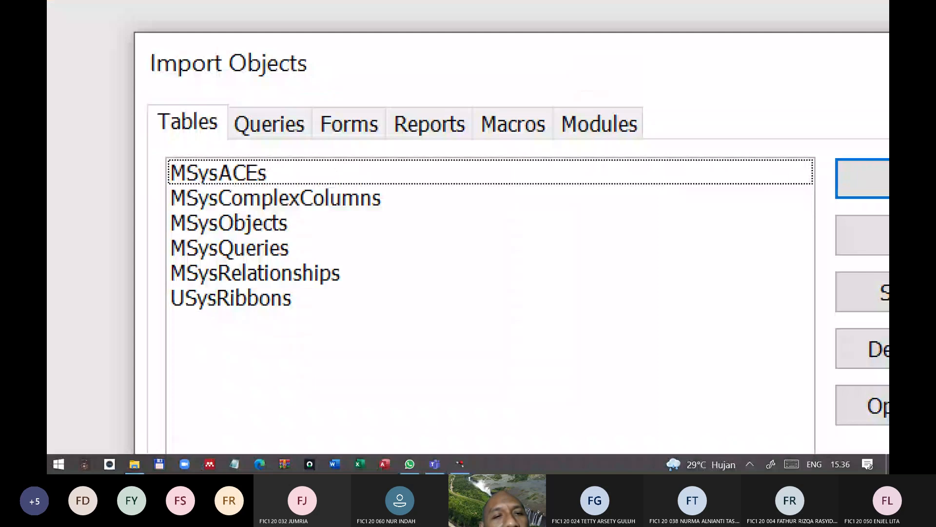
Review the object categories offered for import and select the USysRibbons table to bring into the current database
{"action": "key", "text": "End"}
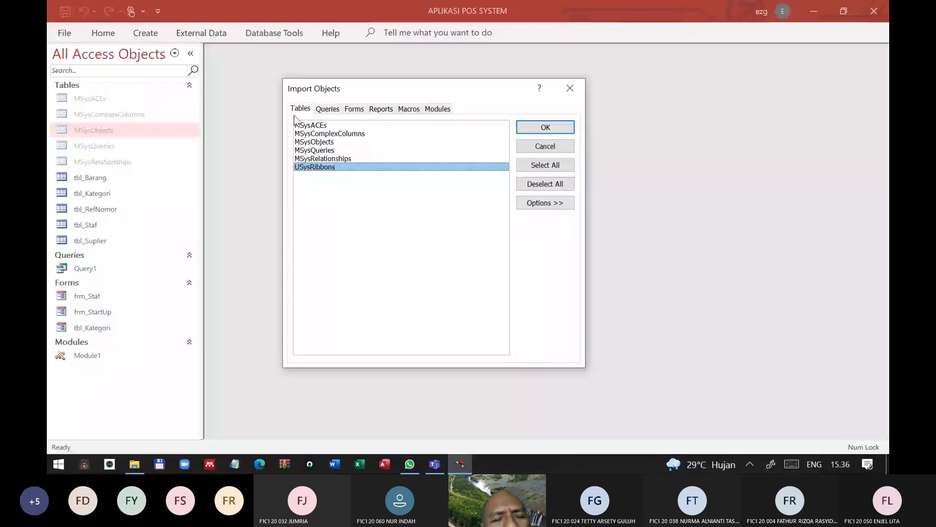
{"action": "left_click", "coordinate": [354, 109]}
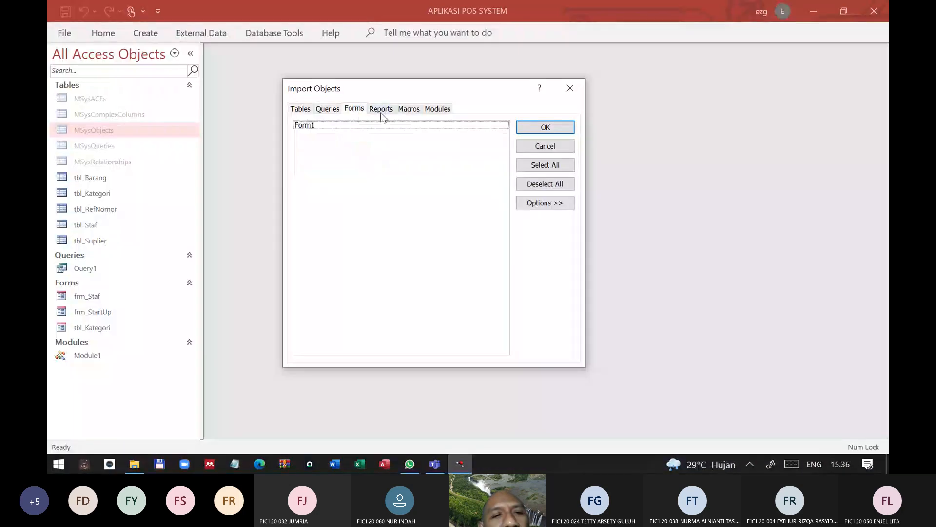
{"action": "left_click", "coordinate": [409, 109]}
{"action": "left_click", "coordinate": [328, 108]}
{"action": "left_click", "coordinate": [300, 109]}
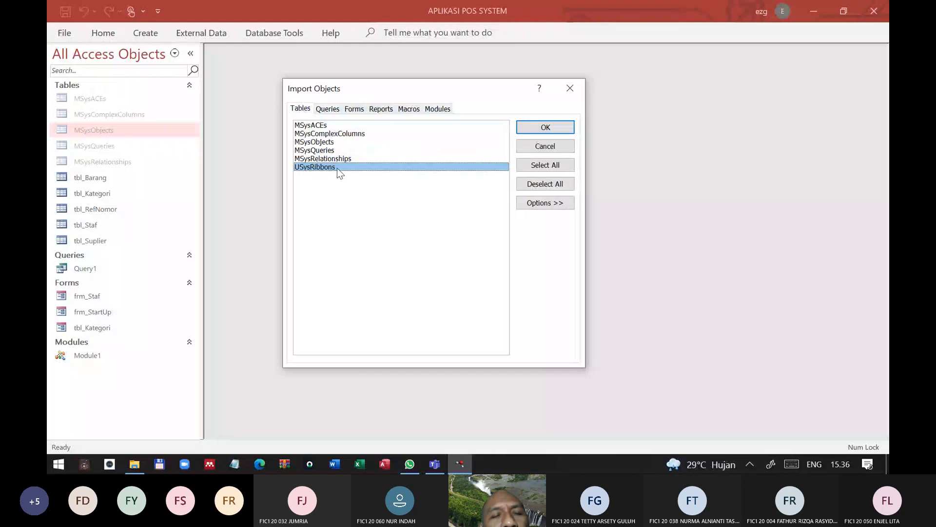
{"action": "left_click", "coordinate": [354, 108]}
{"action": "left_click", "coordinate": [371, 109]}
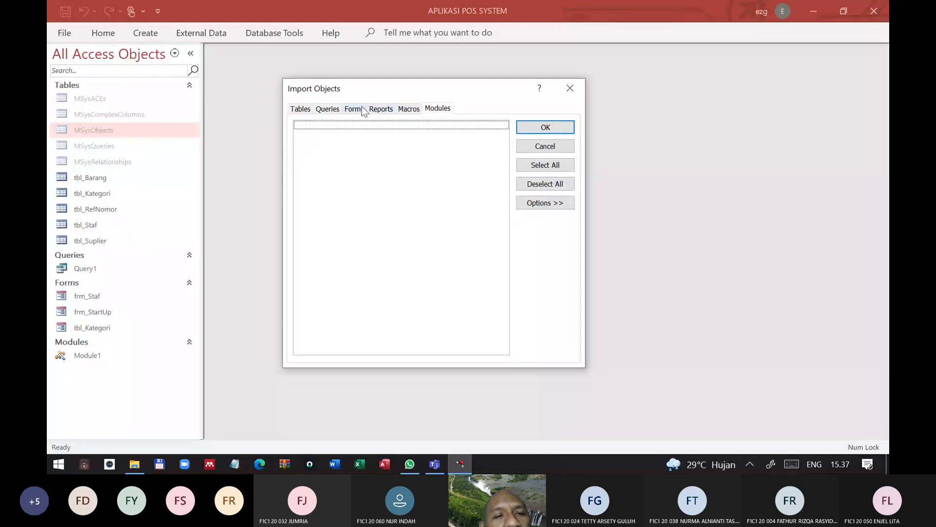
{"action": "left_click", "coordinate": [360, 111]}
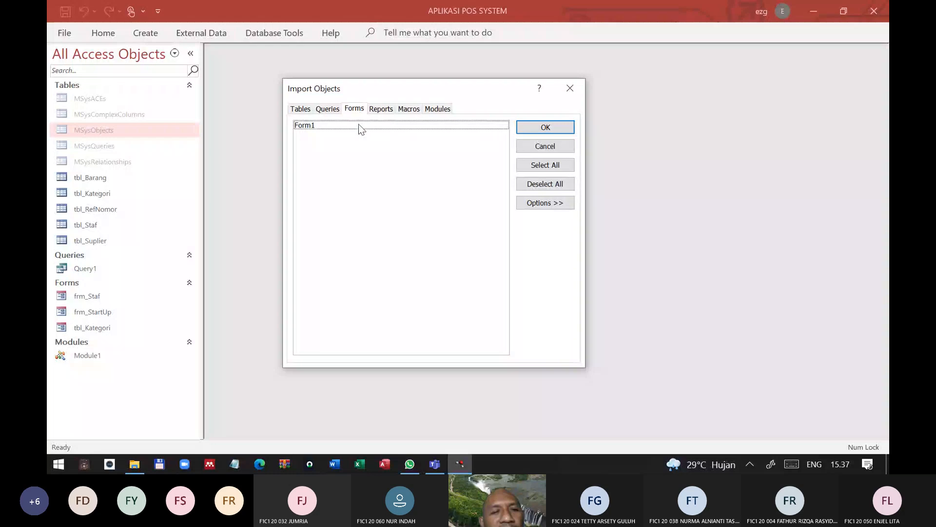
{"action": "left_click", "coordinate": [300, 109]}
{"action": "left_click", "coordinate": [308, 167]}
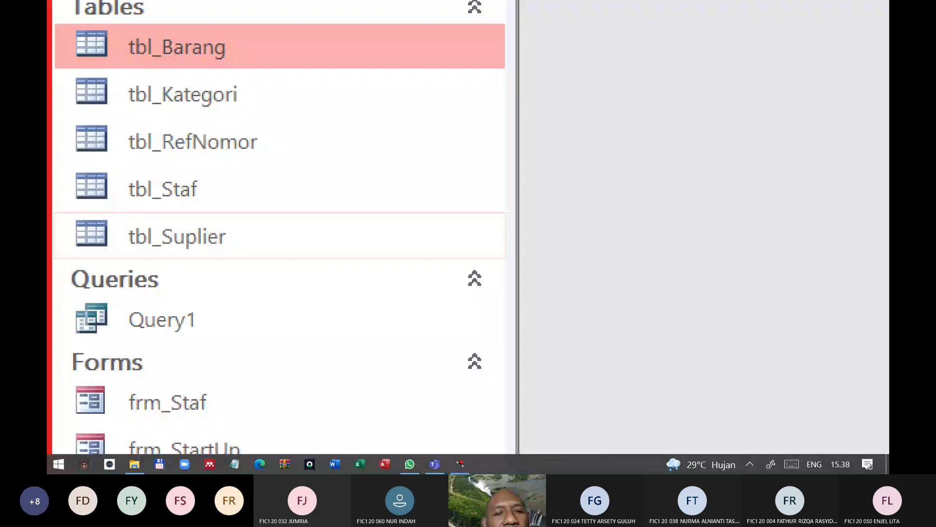
Return from the magnified view and enable Show System Objects in the current database's Navigation Options
{"action": "key", "text": "Escape"}
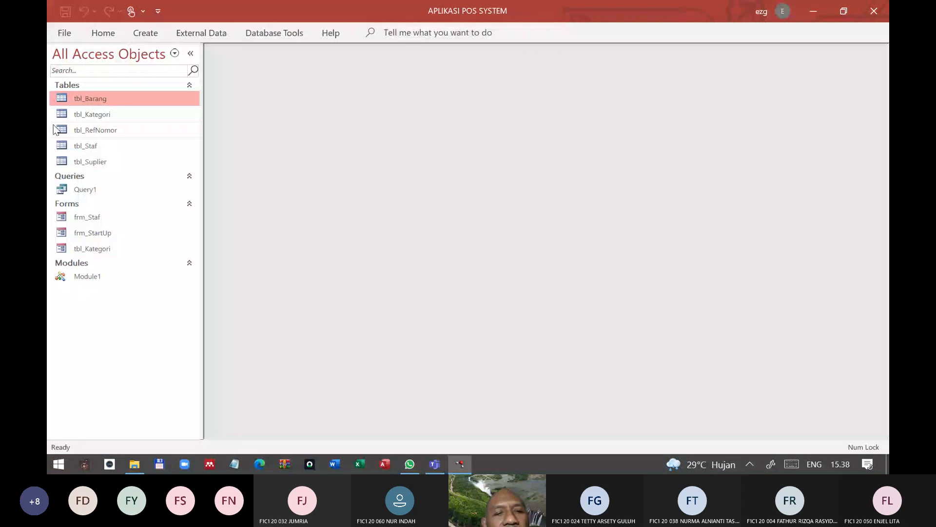
{"action": "left_click", "coordinate": [64, 33]}
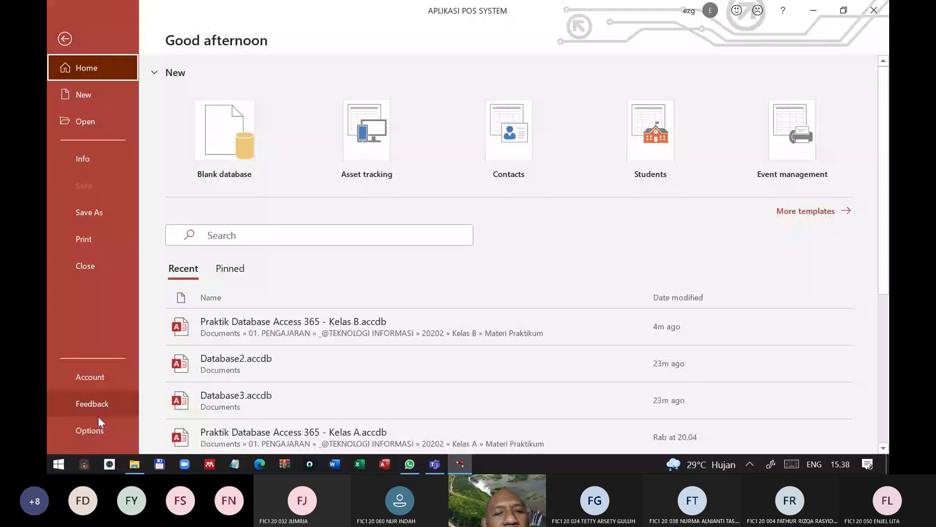
{"action": "left_click", "coordinate": [98, 423]}
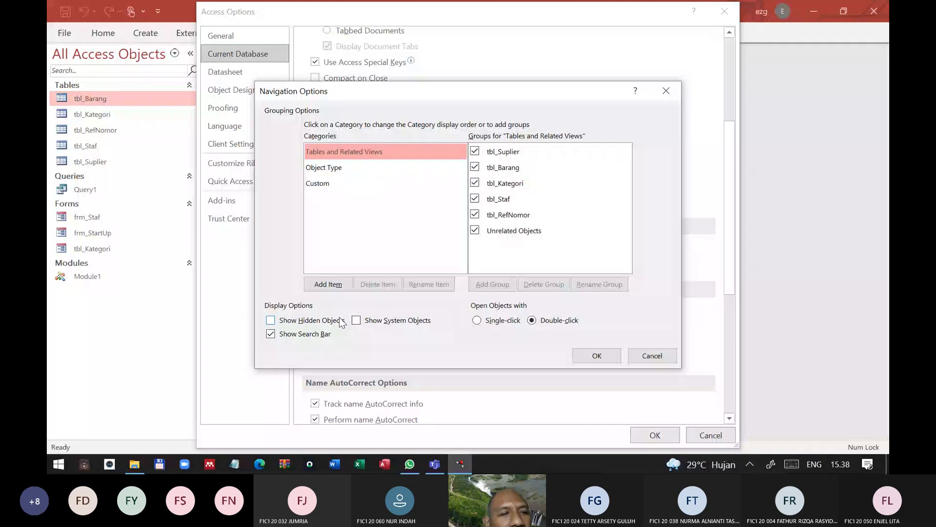
{"action": "left_click", "coordinate": [356, 320]}
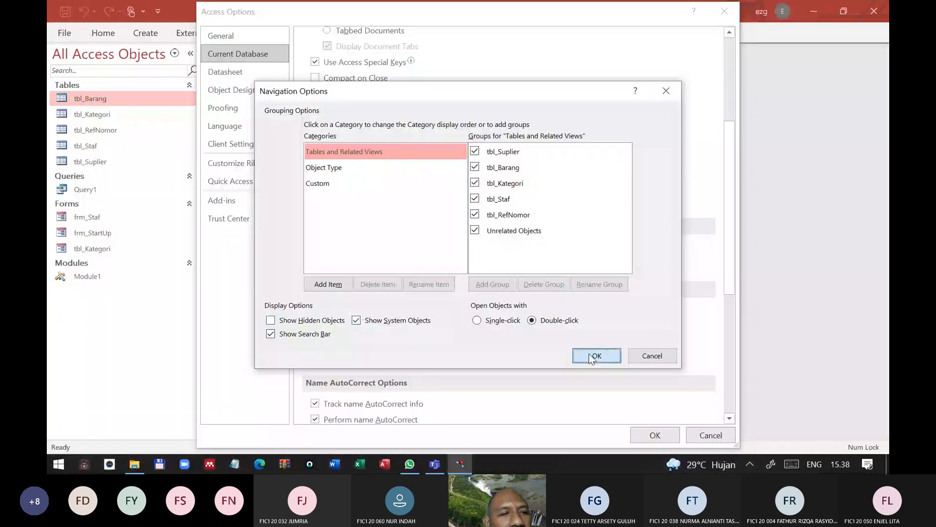
{"action": "left_click", "coordinate": [592, 356]}
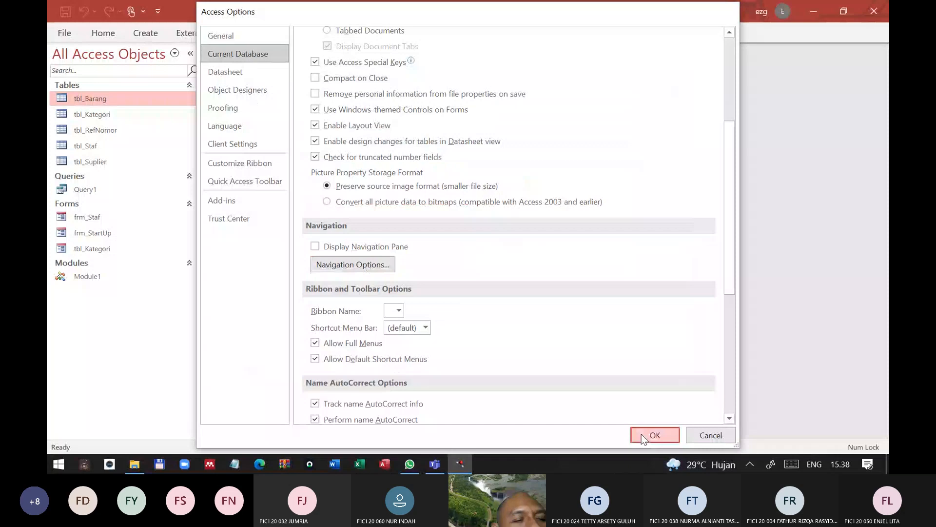
{"action": "left_click", "coordinate": [642, 434]}
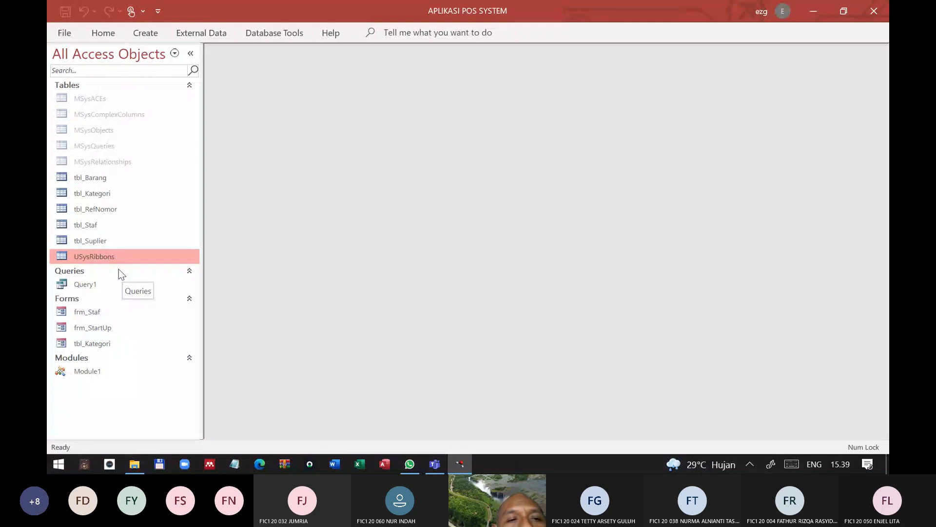
Open the USysRibbons table and rename the first record's ribbon as MenuTabSaya
{"action": "double_click", "coordinate": [104, 258]}
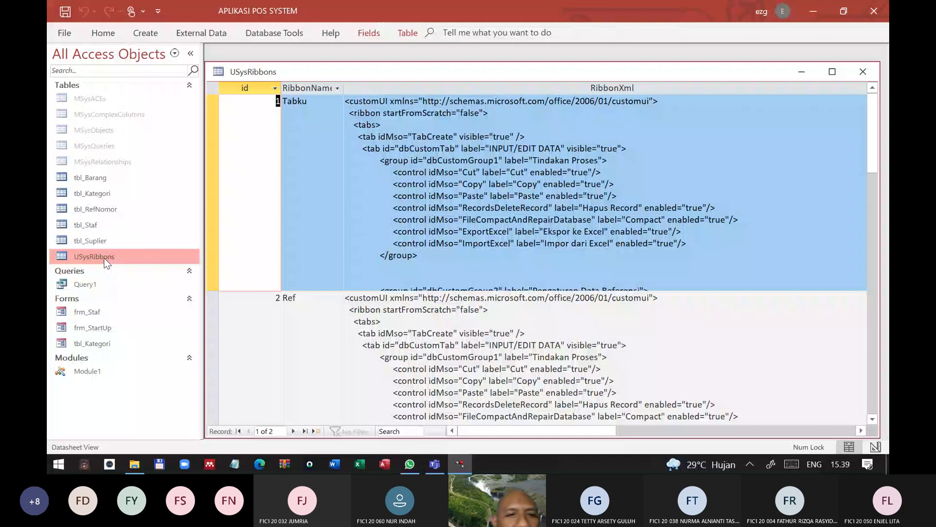
{"action": "double_click", "coordinate": [316, 103]}
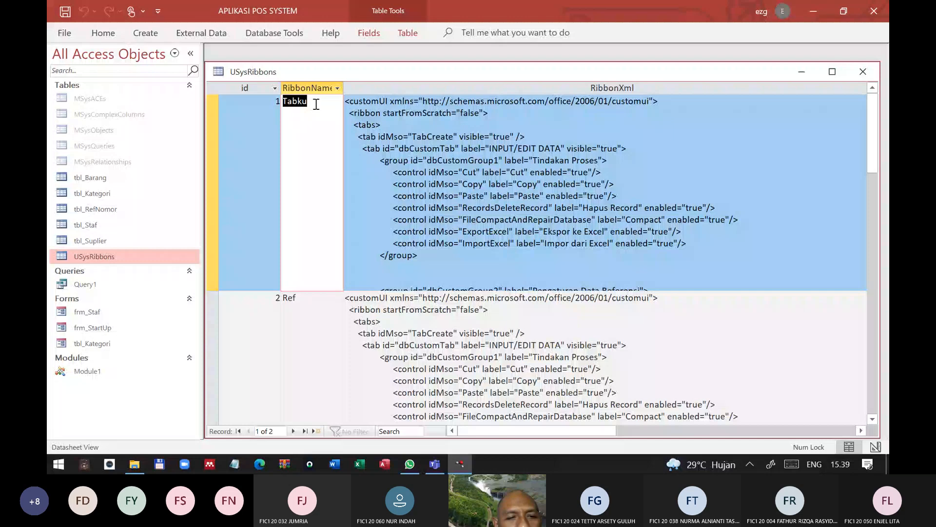
{"action": "type", "text": "MenuTabSaya"}
In MenuTabSaya's RibbonXml, add the visible TabCreate tab and an INPUT/EDIT DATA tab with groups Tindakan Proses and Pengaturan Data Referensi
{"action": "key", "text": "Tab"}
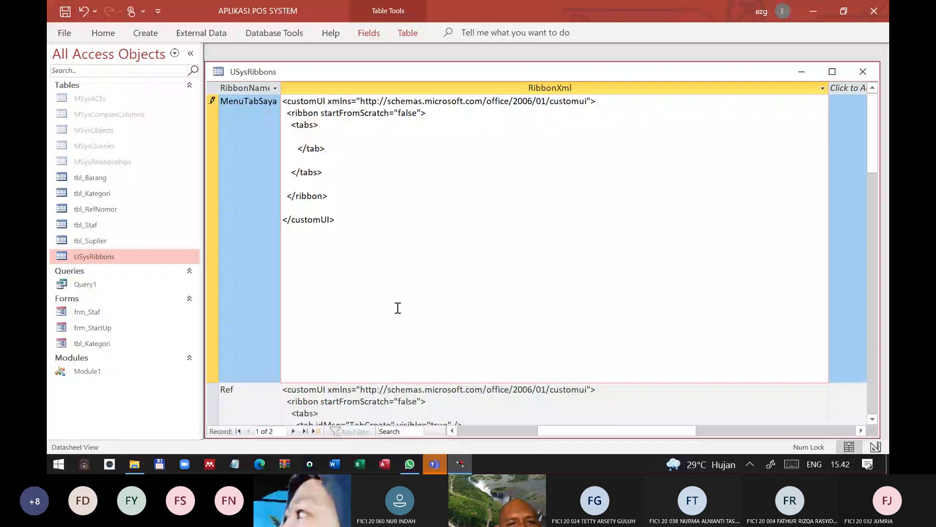
{"action": "type", "text": "<tab idMso=\"TabCreate\" visible=\"true\" />"}
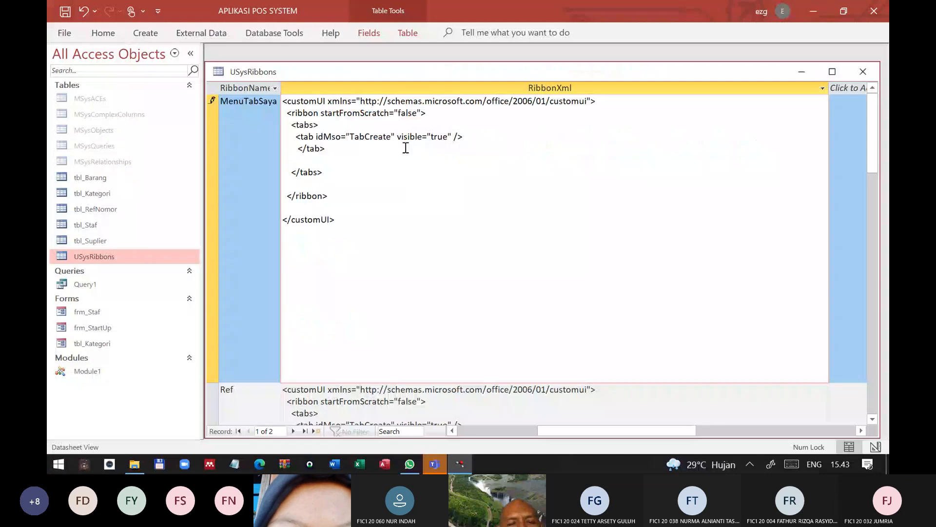
{"action": "type", "text": "<tab id=\"dbCustomTab\" label=\"INPUT/EDIT DATA\" visible=\"true\"> <group id=\"dbCustomGroup1\" label=\"Tindakan Proses\"> <control idMso=\"Cut\" label=\"Cut\" enabled=\"true\"/> <control idMso=\"Copy\" label=\"Copy\" enabled=\"true\"/> <control idMso=\"Paste\" label=\"Paste\" enabled=\"true\"/> <control idMso=\"RecordsDeleteRecord\" label=\"Hapus Record\" enabled=\"true\"/> <control idMso=\"FileCompactAndRepairDatabase\" label=\"Compact\" enabled=\"true\"/> <control idMso=\"ExportExcel\" label=\"Ekspor ke Excel\" enabled=\"true\"/> <control idMso=\"ImportExcel\" label=\"Impor dari Excel\" enabled=\"true\"/> </group>  <group id=\"dbCustomGroup2\" label=\"Pengaturan Data Referensi\"> <button id=\"RunMyMacro\" label=\"Buka Form \" onAction=\"Macro1\"/> </group>"}
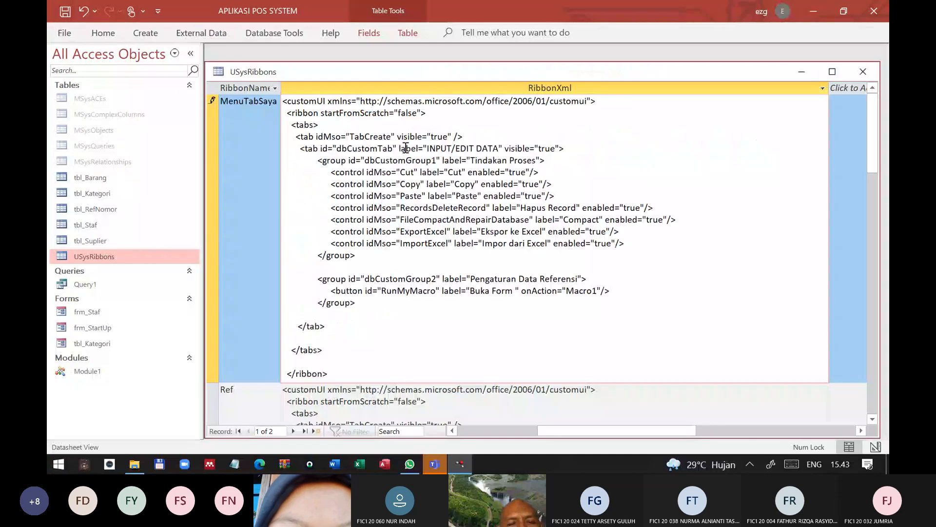
Add a closing </tab> tag after the TabCreate element in MenuTabSaya's RibbonXml and check the tag structure
{"action": "left_click", "coordinate": [481, 133]}
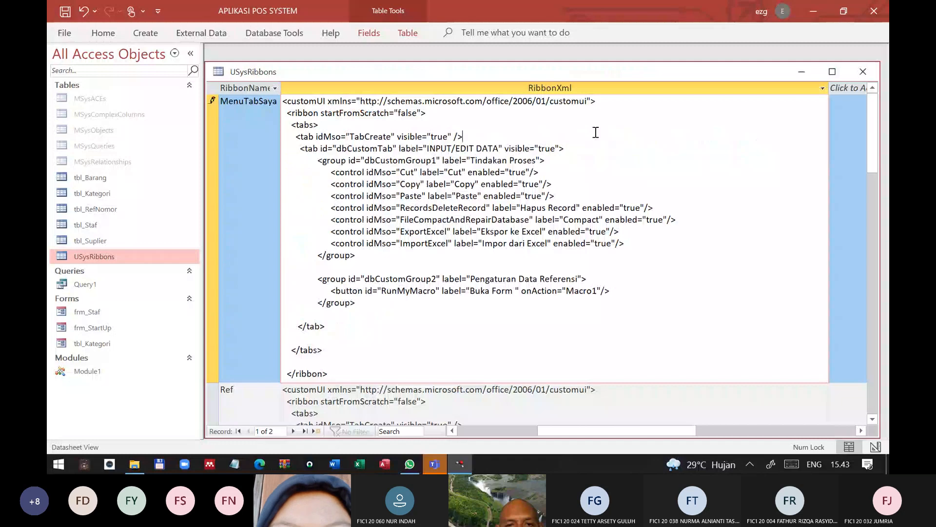
{"action": "type", "text": "<"}
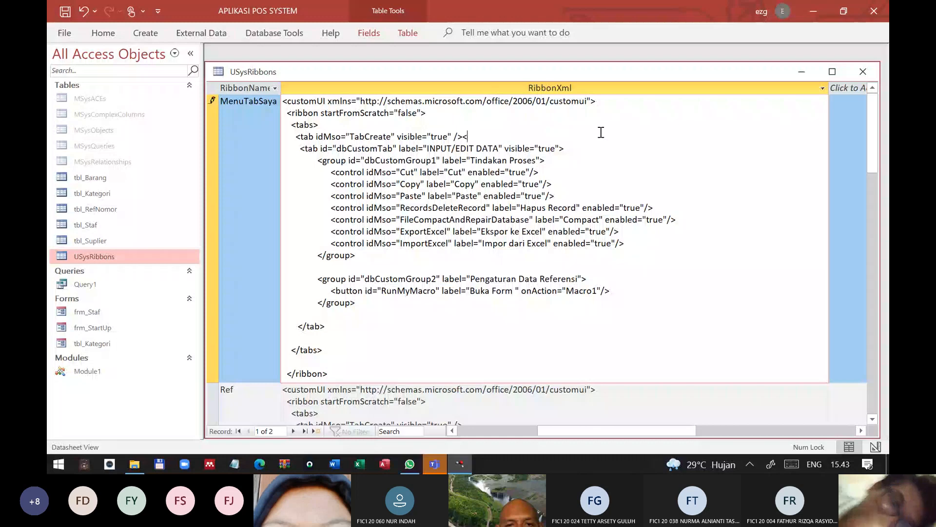
{"action": "type", "text": "/tab>"}
{"action": "key", "text": "Down"}
{"action": "key", "text": "Down"}
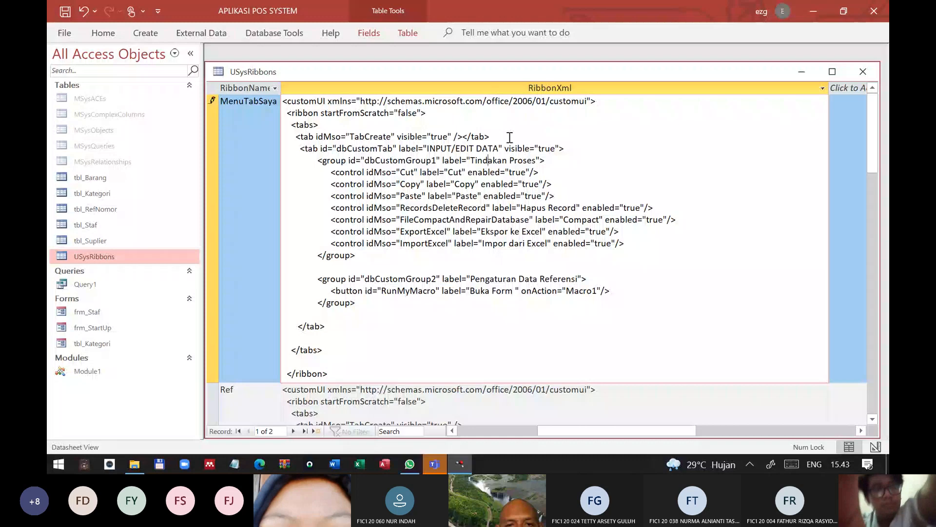
{"action": "left_click", "coordinate": [569, 140]}
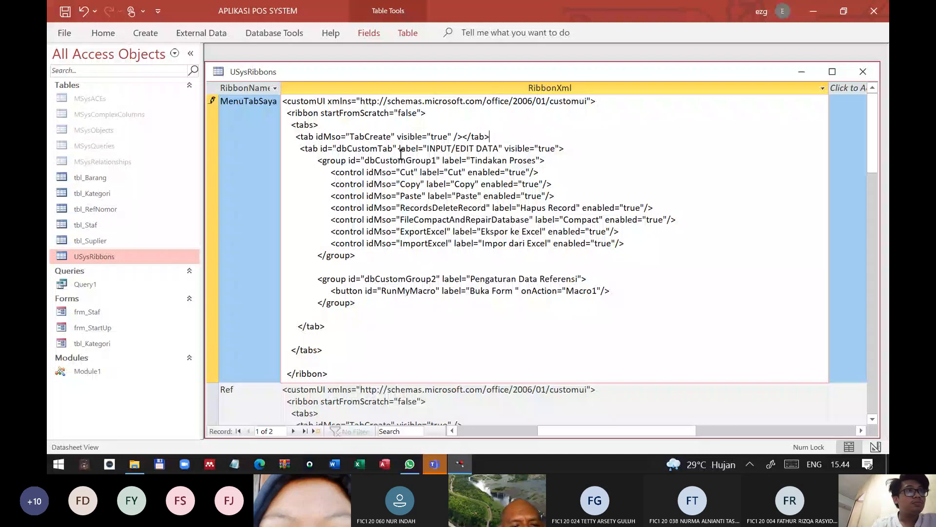
{"action": "left_click", "coordinate": [490, 337]}
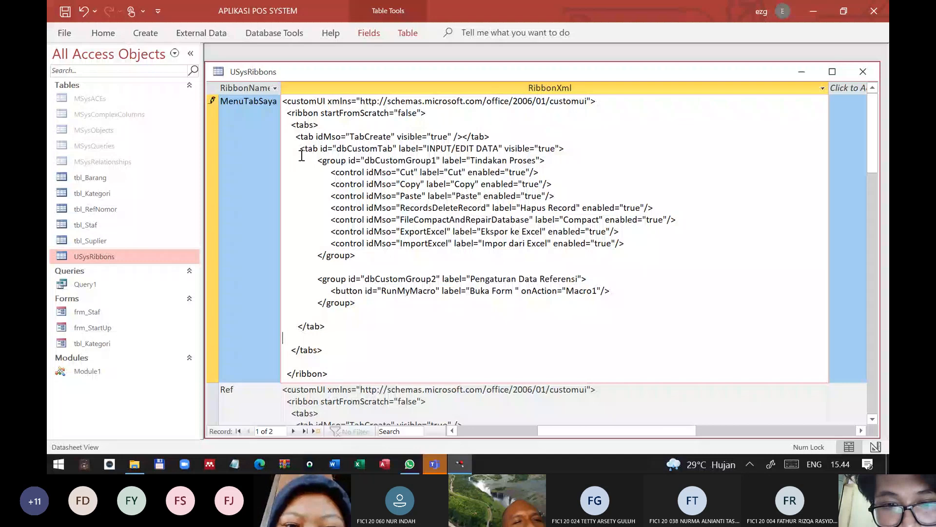
Close the USysRibbons table and run Compact and Repair on the database
{"action": "key", "text": "ctrl+w"}
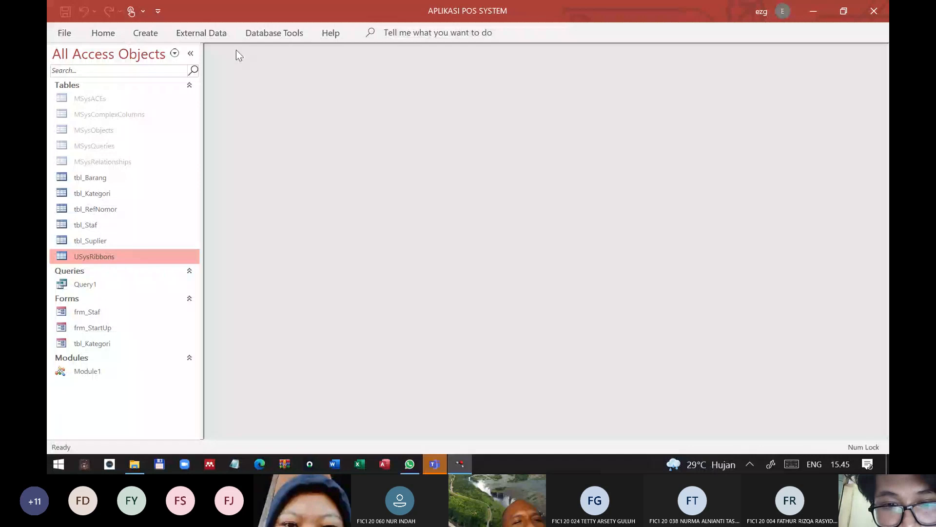
{"action": "left_click", "coordinate": [274, 33]}
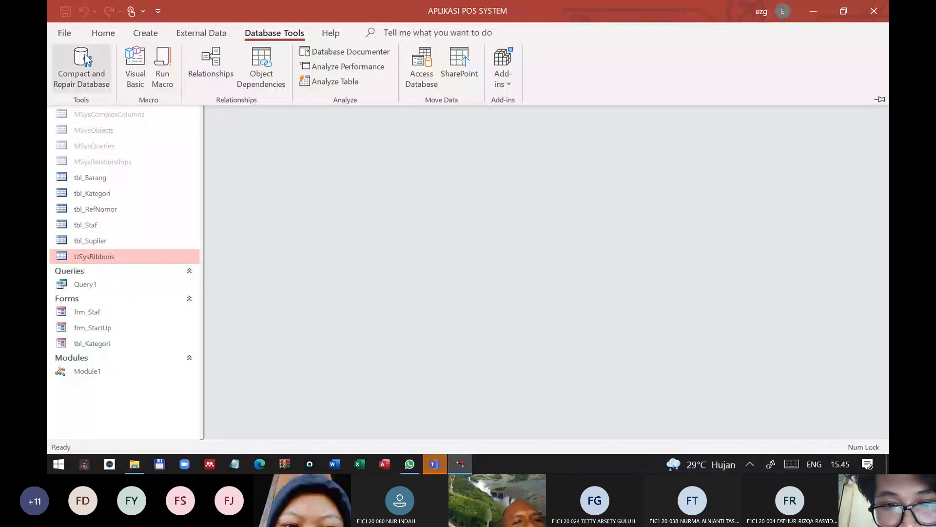
{"action": "left_click", "coordinate": [86, 60]}
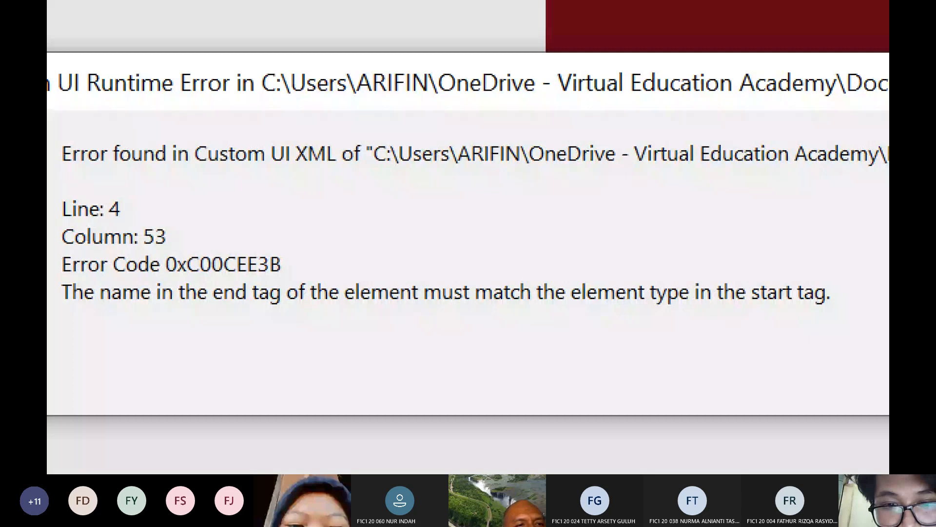
Dismiss the custom UI error and run Compact and Repair on the database again
{"action": "key", "text": "Escape"}
{"action": "left_click", "coordinate": [273, 33]}
{"action": "left_click", "coordinate": [81, 64]}
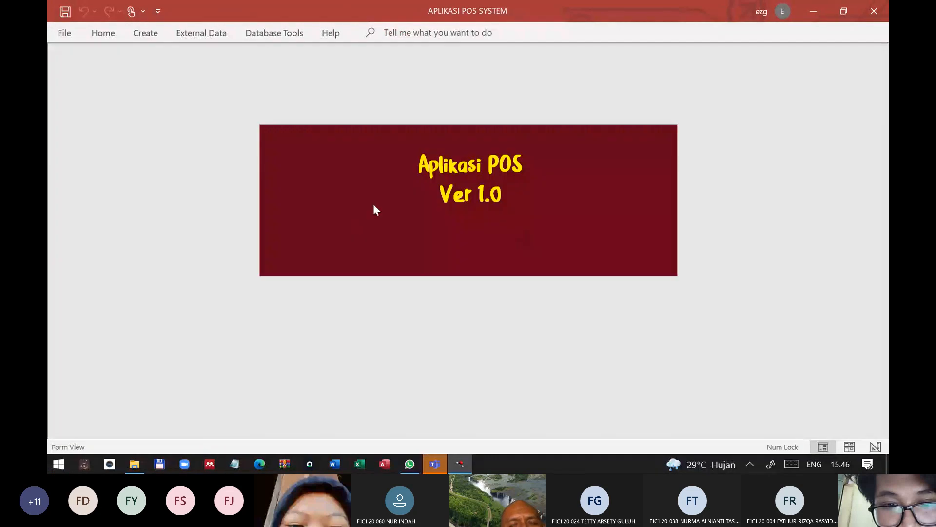
Switch the frm_StartUp form to Design View to close it and display the Navigation Pane
{"action": "right_click", "coordinate": [393, 165]}
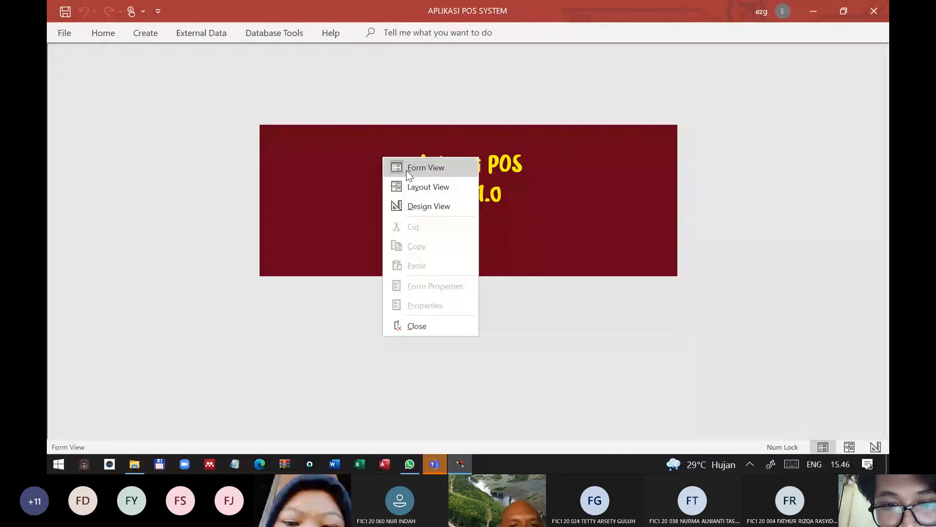
{"action": "left_click", "coordinate": [418, 209]}
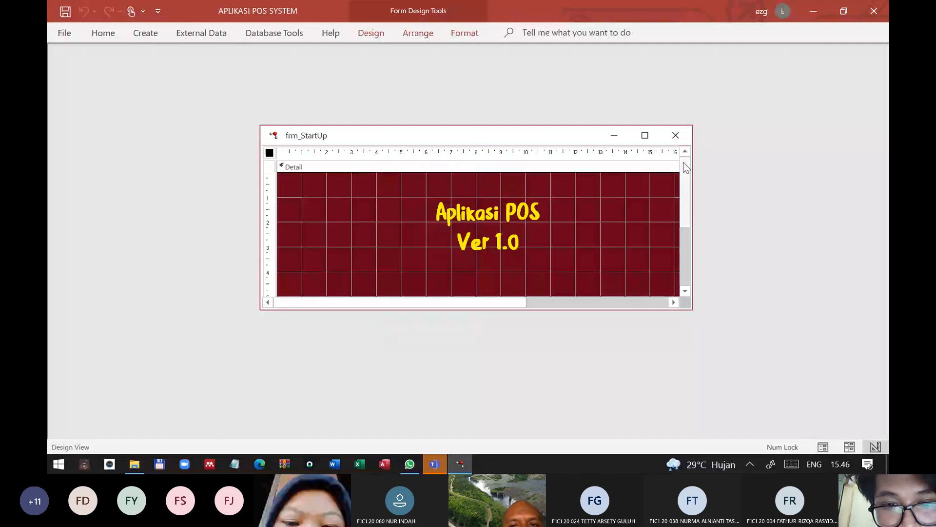
{"action": "left_click", "coordinate": [679, 136]}
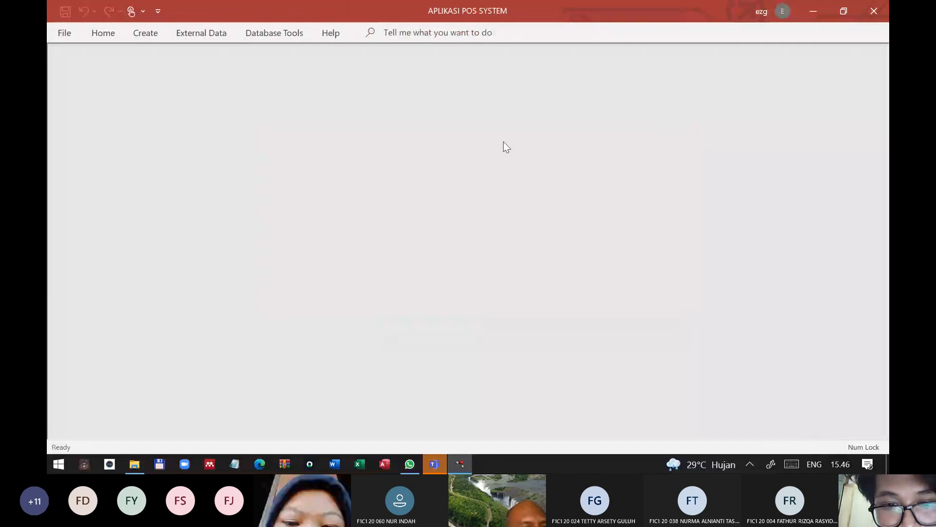
{"action": "key", "text": "F11"}
Set the current database's Ribbon Name option to MenuTabSaya
{"action": "left_click", "coordinate": [63, 32]}
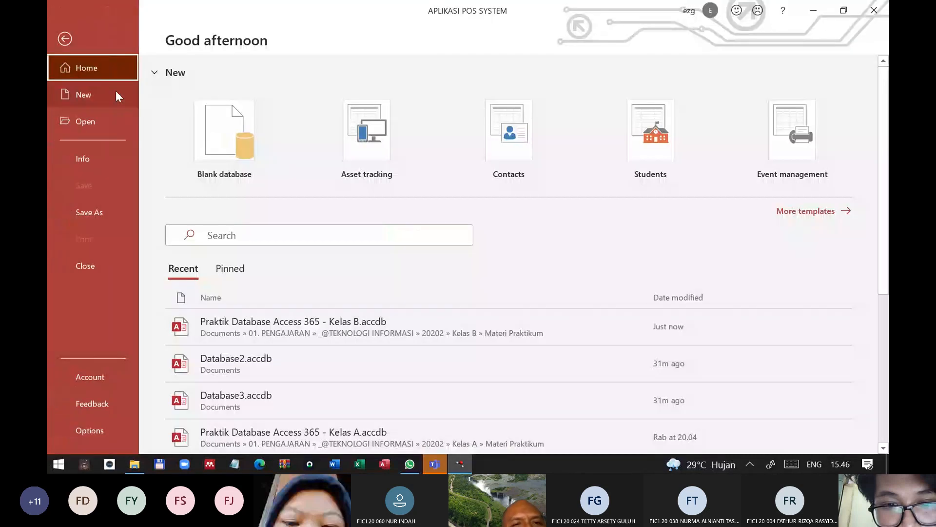
{"action": "left_click", "coordinate": [65, 39]}
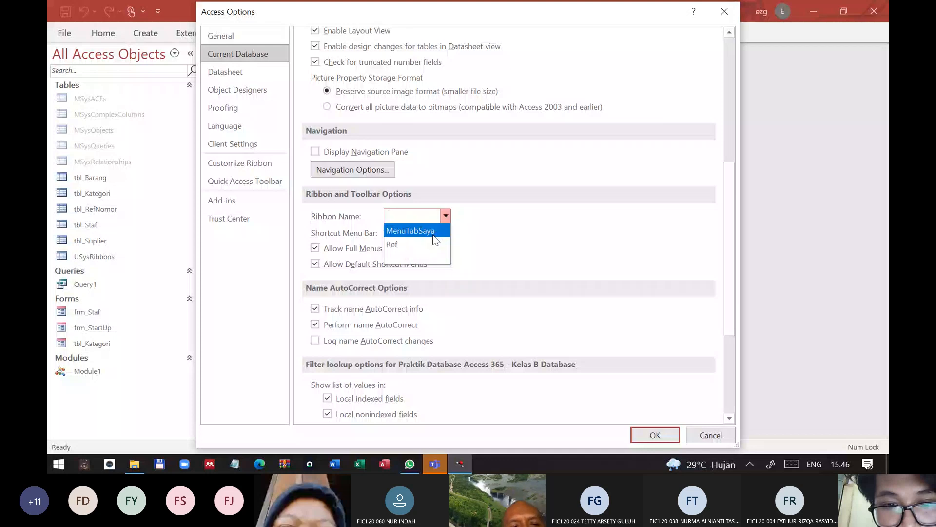
{"action": "left_click", "coordinate": [433, 232]}
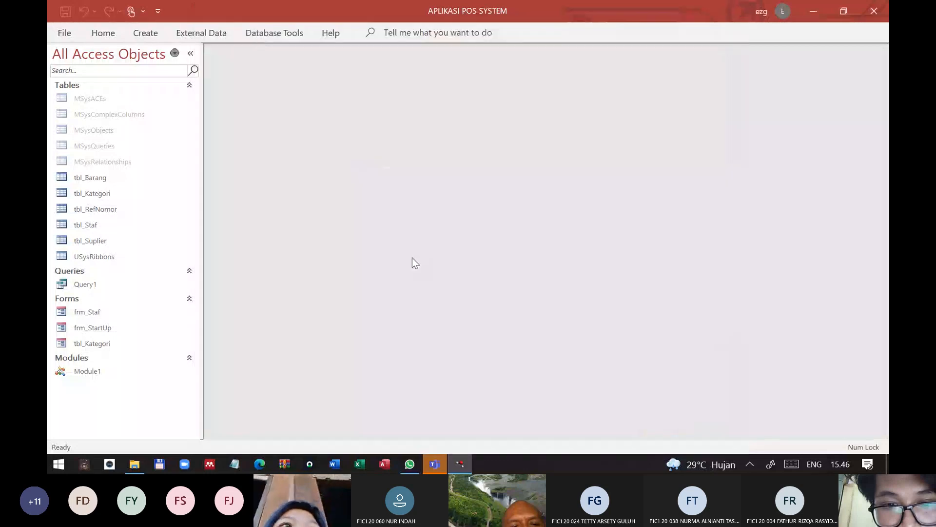
{"action": "key", "text": "Return"}
Run Compact and Repair to reload the database and show the custom INPUT/EDIT DATA ribbon tab
{"action": "left_click", "coordinate": [268, 31]}
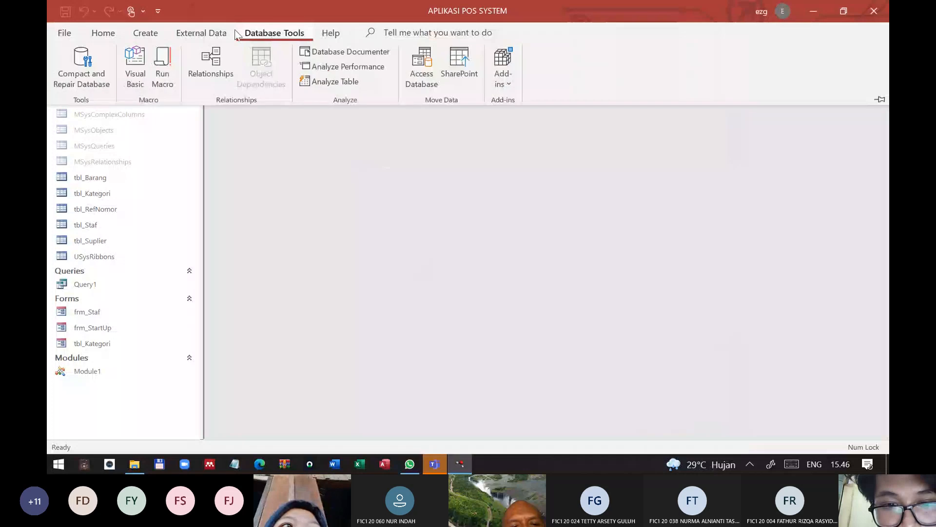
{"action": "left_click", "coordinate": [81, 61]}
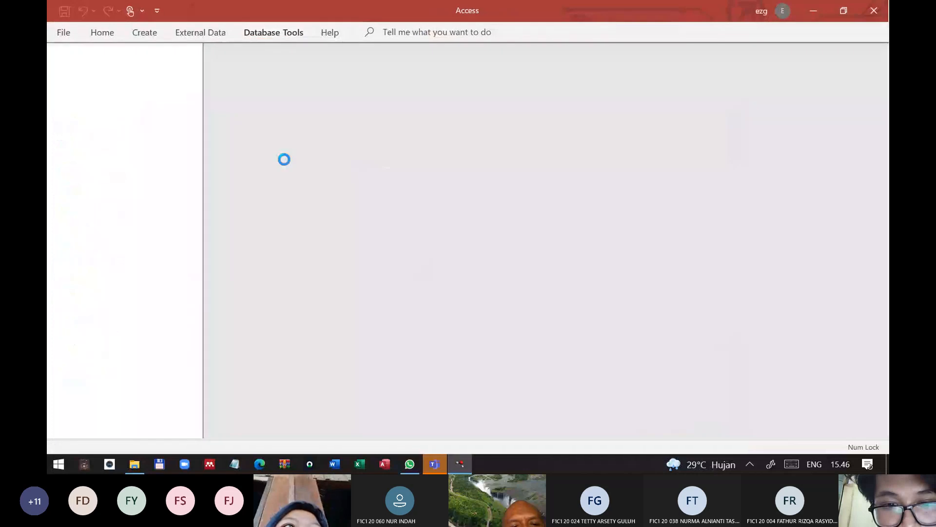
{"action": "left_click", "coordinate": [354, 34]}
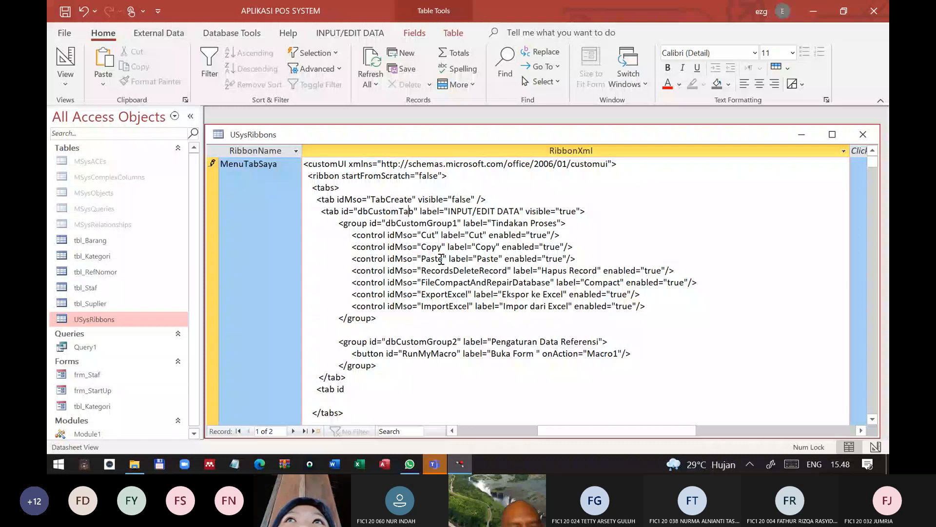
In MenuTabSaya's RibbonXml, change the INPUT/EDIT DATA tab's id to dbCustomTab1
{"action": "key", "text": "Right"}
{"action": "type", "text": "1"}
{"action": "key", "text": "Left"}
{"action": "key", "text": "shift+Left"}
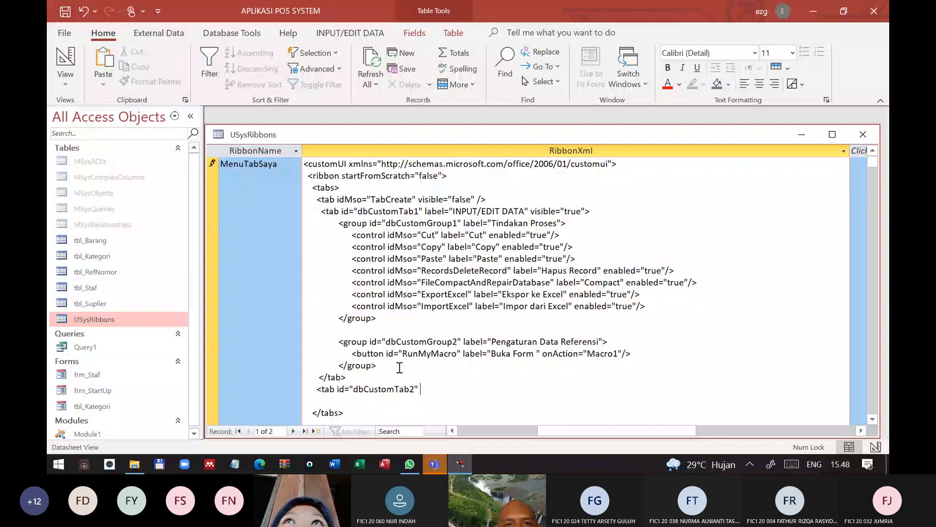
Complete a second tab element with id dbCustomTab2, label FORM ISIAN and visible="true", closed by a </tab> tag
{"action": "type", "text": "label="}
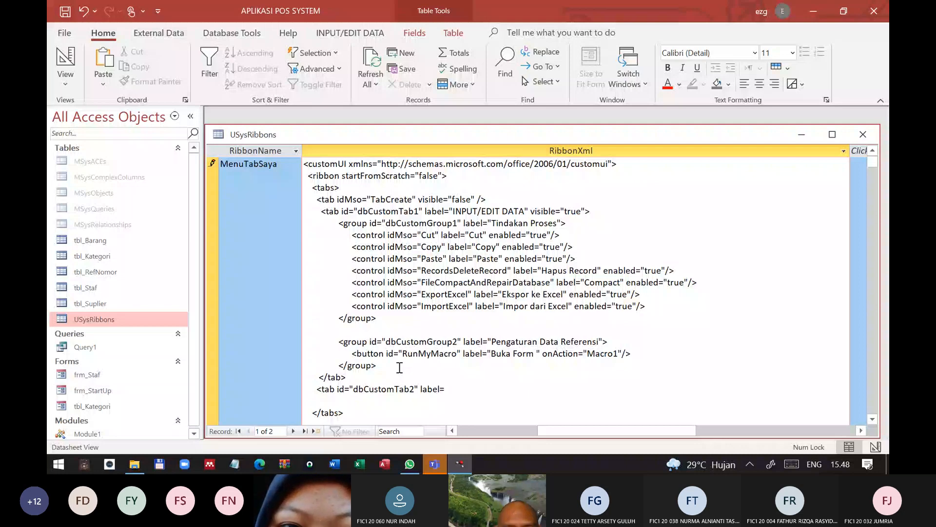
{"action": "type", "text": "\"F\""}
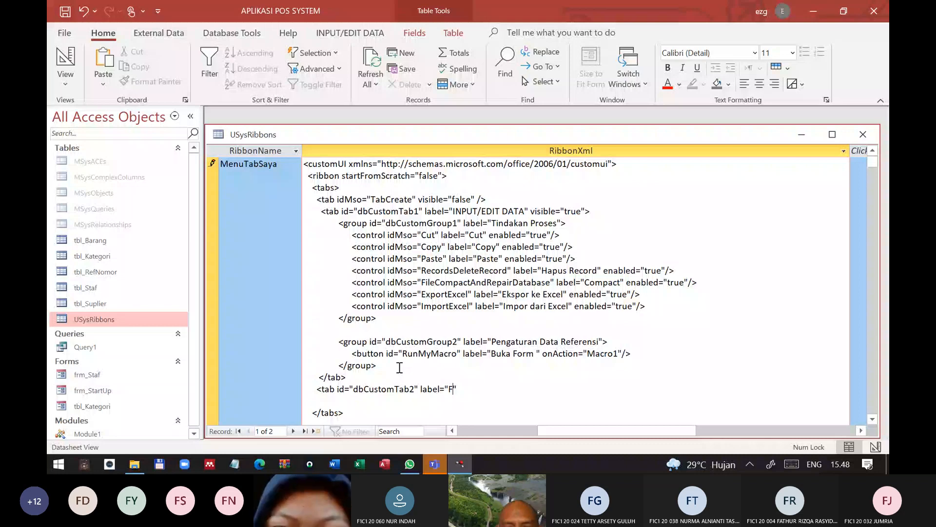
{"action": "type", "text": "ORM"}
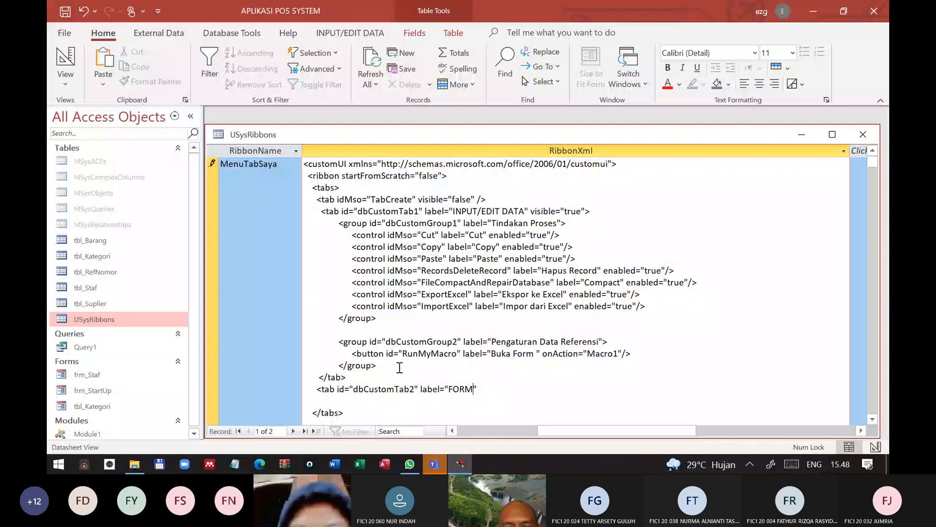
{"action": "type", "text": " ISIAN"}
{"action": "key", "text": "End"}
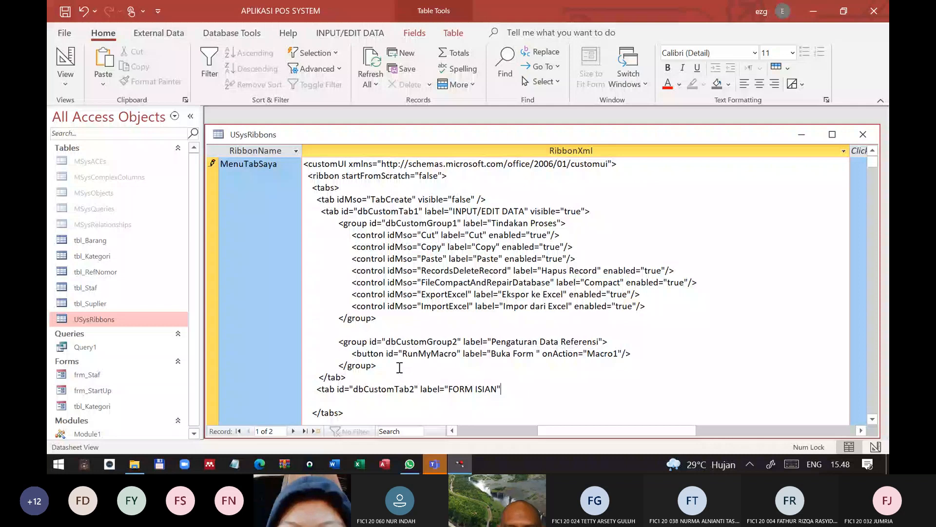
{"action": "type", "text": "visible=true\">"}
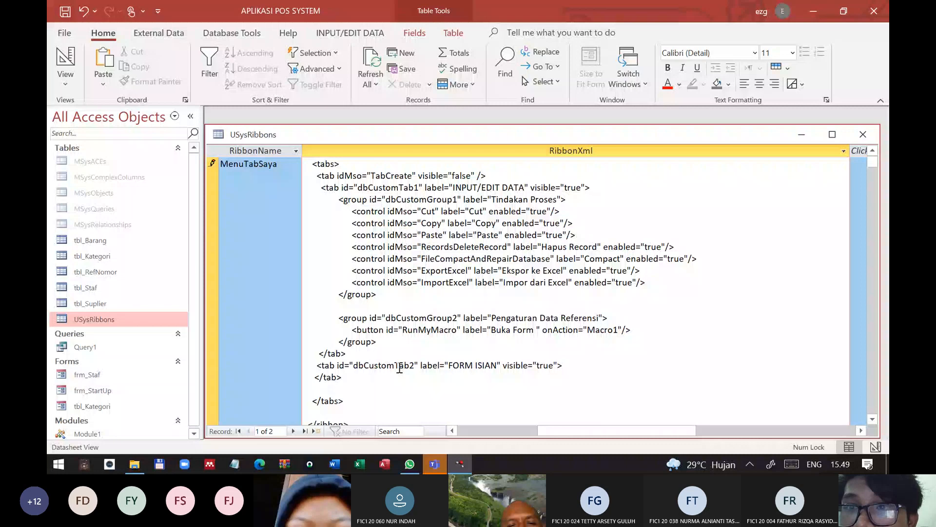
Set the TabCreate element's visible attribute to true in MenuTabSaya's RibbonXml
{"action": "key", "text": "BackSpace"}
{"action": "key", "text": "BackSpace"}
{"action": "key", "text": "BackSpace"}
{"action": "key", "text": "BackSpace"}
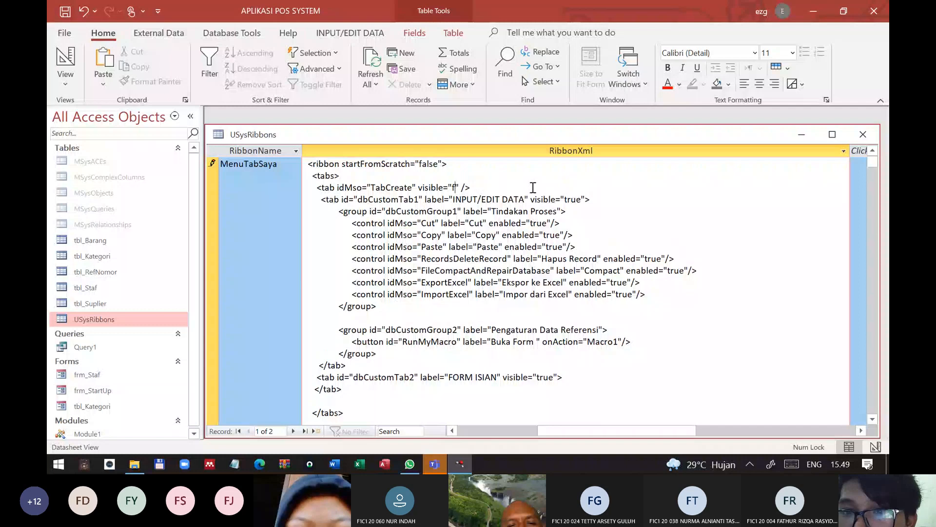
{"action": "key", "text": "BackSpace"}
{"action": "type", "text": "true"}
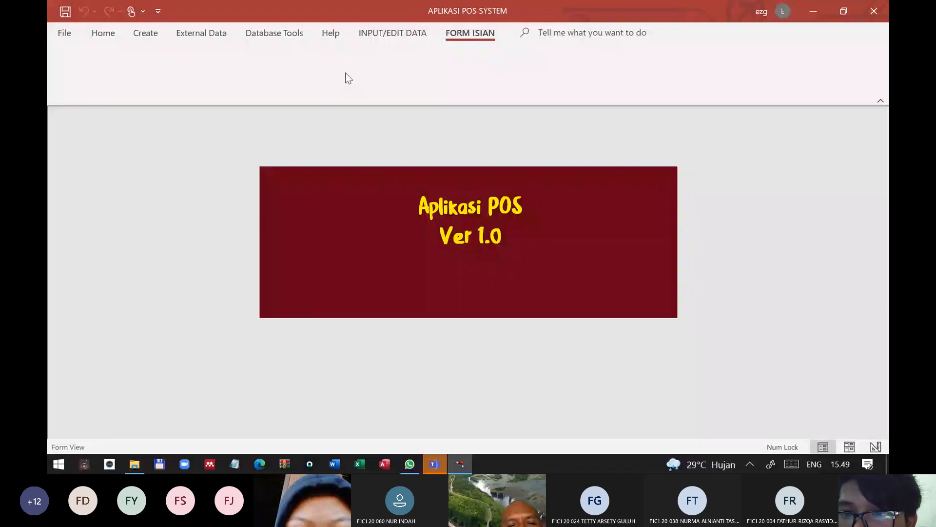
Close the reopened frm_StartUp form from Design View and bring back the list of database objects
{"action": "right_click", "coordinate": [413, 253]}
{"action": "left_click", "coordinate": [451, 285]}
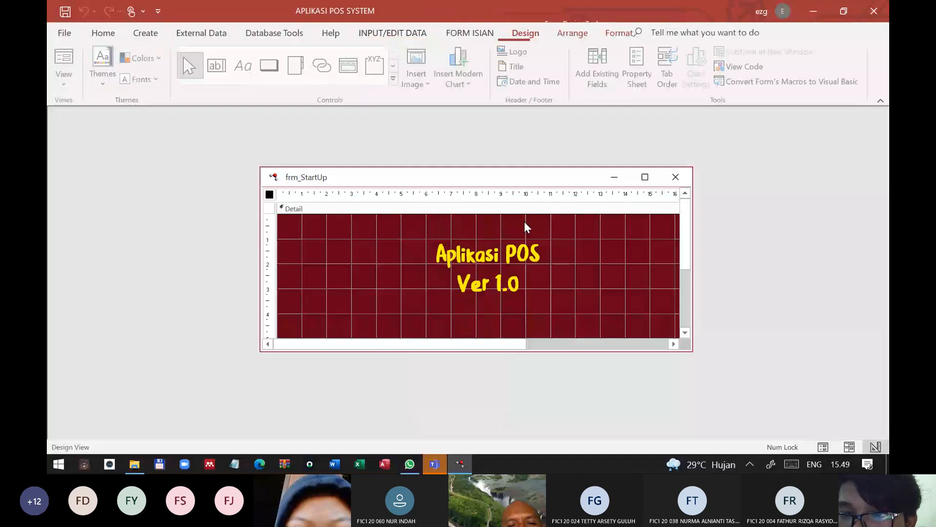
{"action": "left_click", "coordinate": [675, 177]}
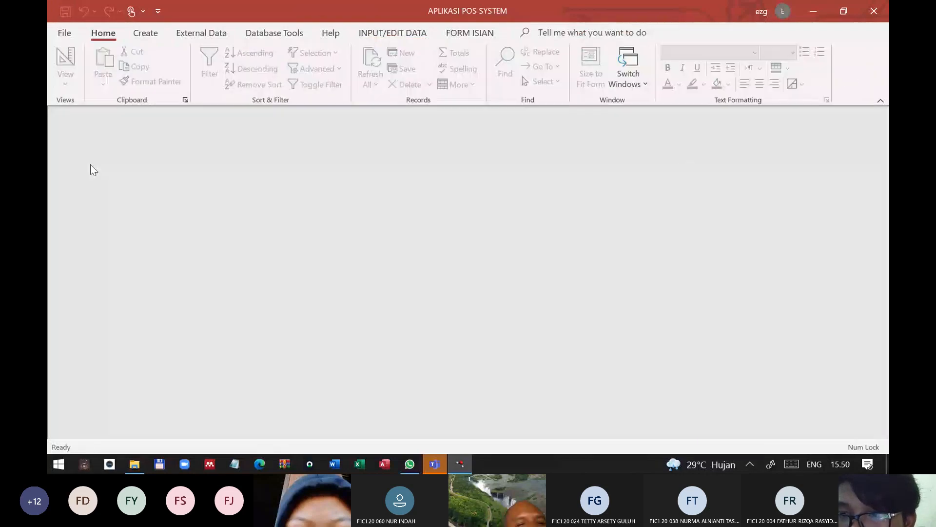
{"action": "key", "text": "F11"}
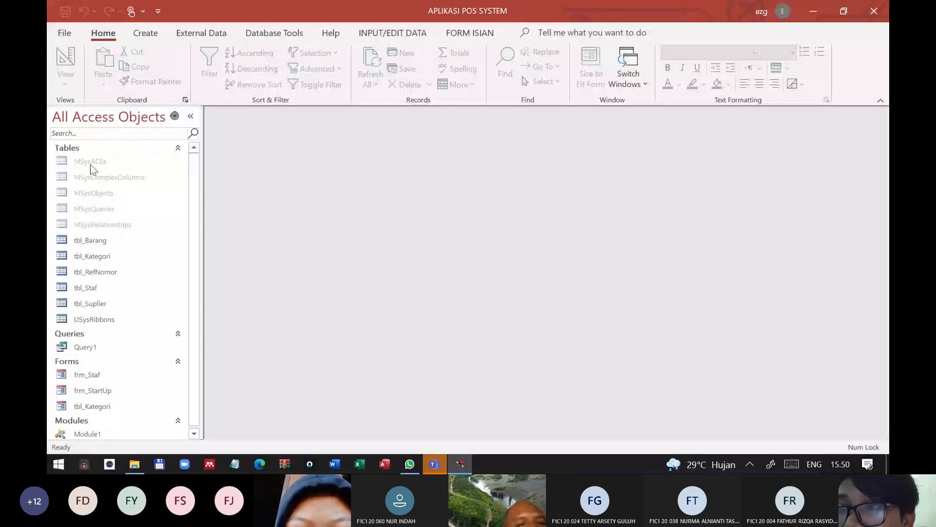
Open the USysRibbons table and relabel the Cut, Copy and Paste controls as Potong, Duplikat and Rekatkan in the RibbonXml
{"action": "double_click", "coordinate": [94, 319]}
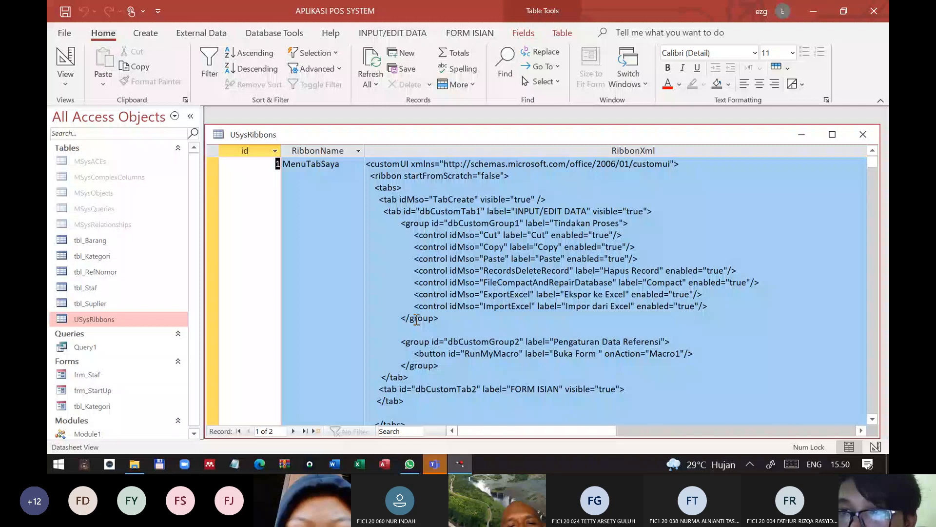
{"action": "double_click", "coordinate": [414, 248]}
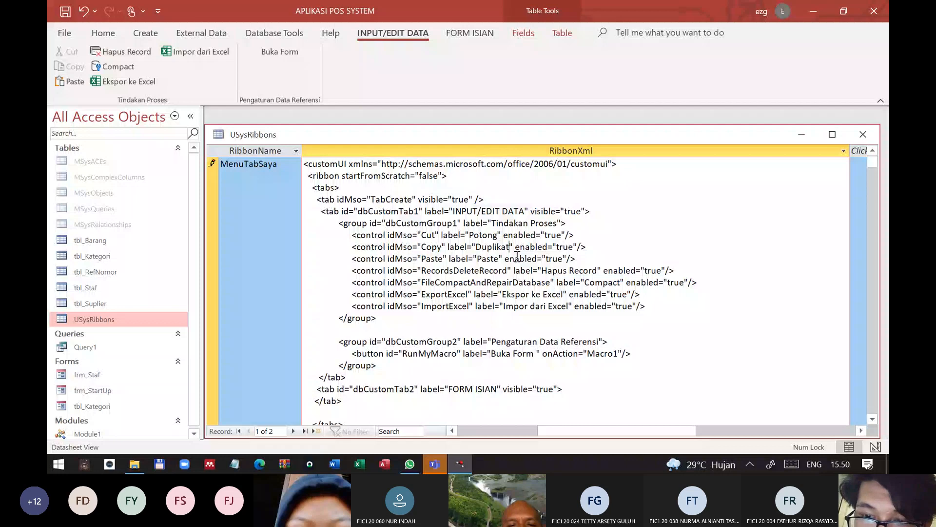
{"action": "key", "text": "Down"}
{"action": "key", "text": "Left"}
{"action": "key", "text": "Left"}
{"action": "key", "text": "Left"}
{"action": "key", "text": "BackSpace"}
{"action": "key", "text": "BackSpace"}
{"action": "key", "text": "BackSpace"}
{"action": "key", "text": "BackSpace"}
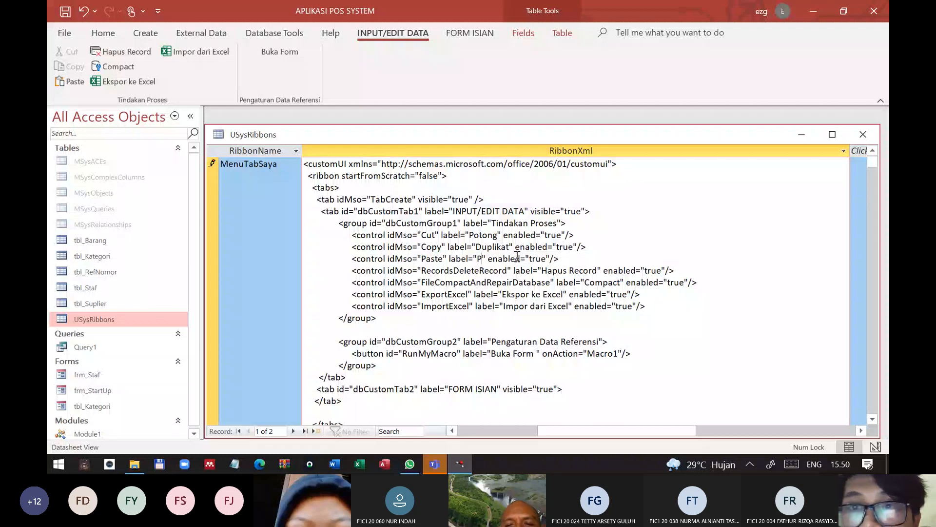
{"action": "key", "text": "BackSpace"}
{"action": "type", "text": "Rekatkan"}
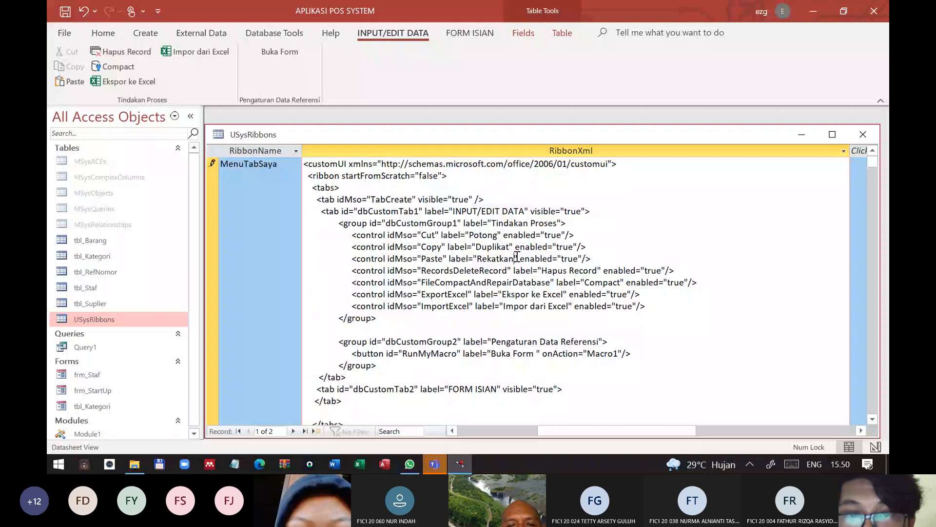
Examine the idMso names and labels of the remaining Tindakan Proses controls, down to ImportExcel
{"action": "key", "text": "Down"}
{"action": "key", "text": "Down"}
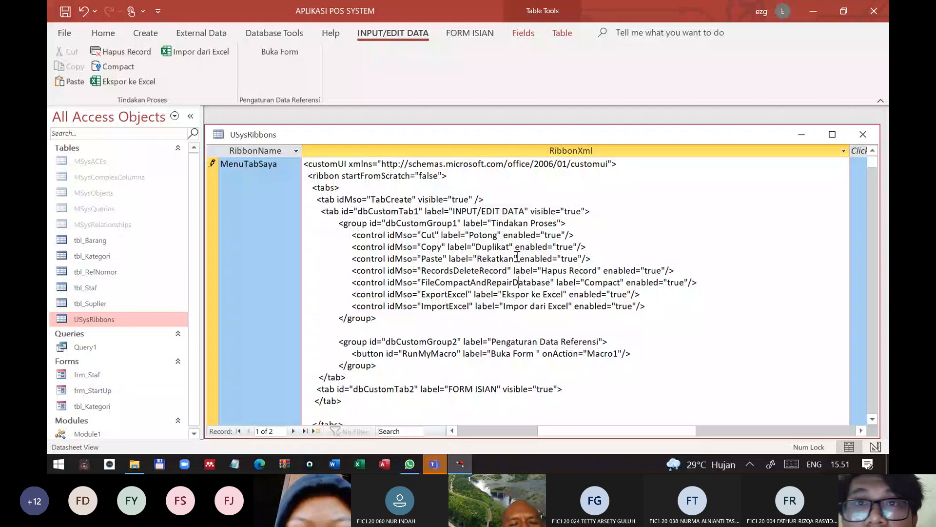
{"action": "key", "text": "Down"}
{"action": "key", "text": "Down"}
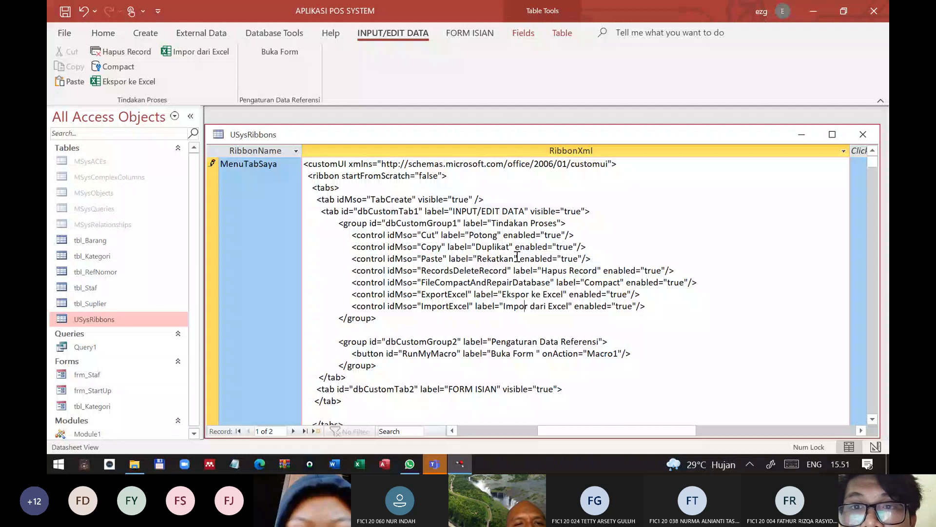
{"action": "key", "text": "Left"}
{"action": "key", "text": "Left"}
{"action": "key", "text": "Left"}
{"action": "key", "text": "Left"}
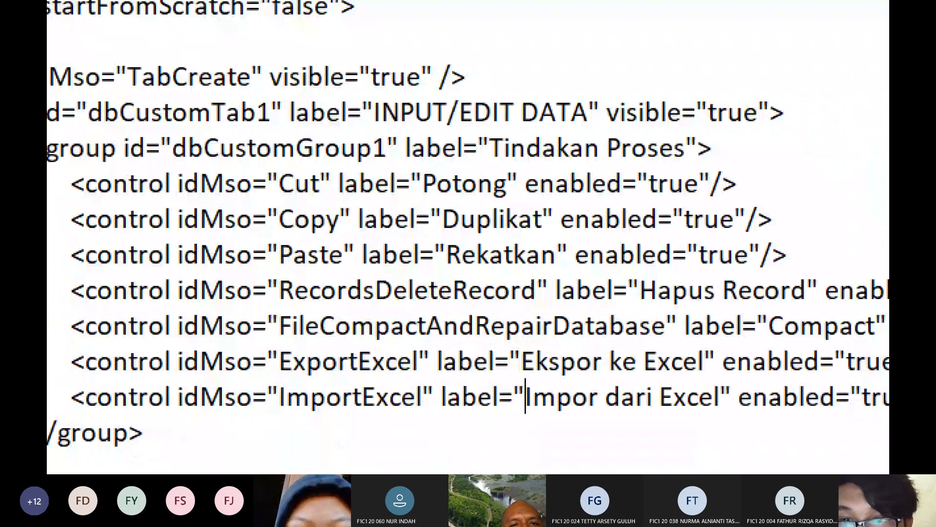
Examine the popular commands offered for customising the ribbon, comparing entries such as Email, Descending and Excel with the Tindakan Proses group
{"action": "right_click", "coordinate": [306, 34]}
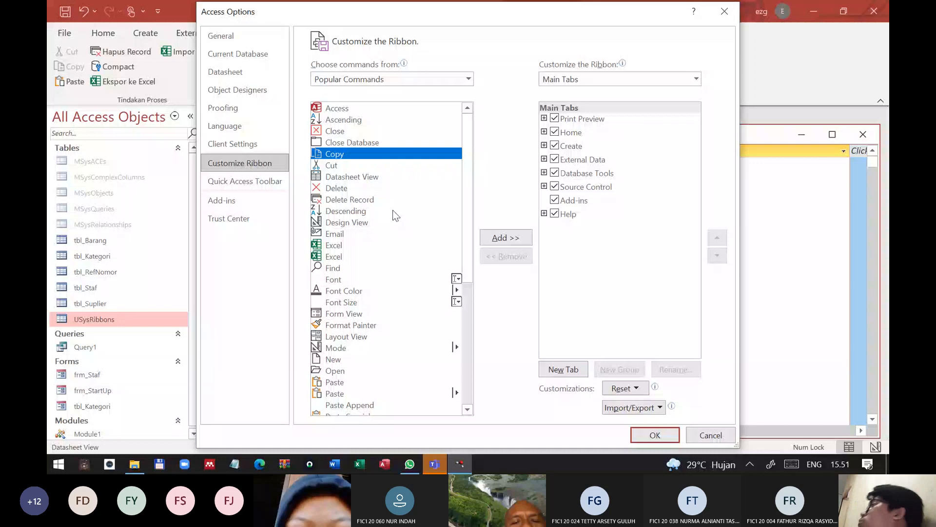
{"action": "key", "text": "e"}
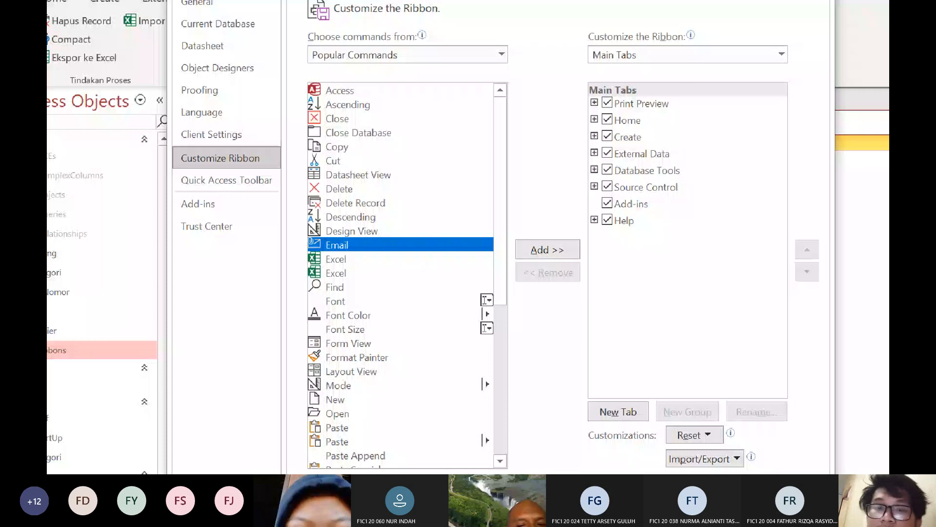
{"action": "key", "text": "ctrl+Up"}
{"action": "key", "text": "ctrl+Up"}
{"action": "key", "text": "ctrl+Up"}
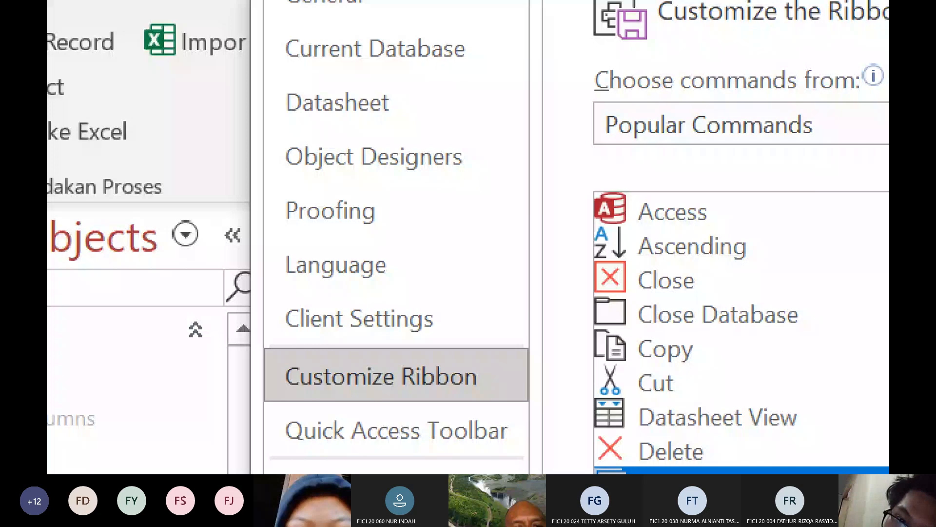
{"action": "key", "text": "Down"}
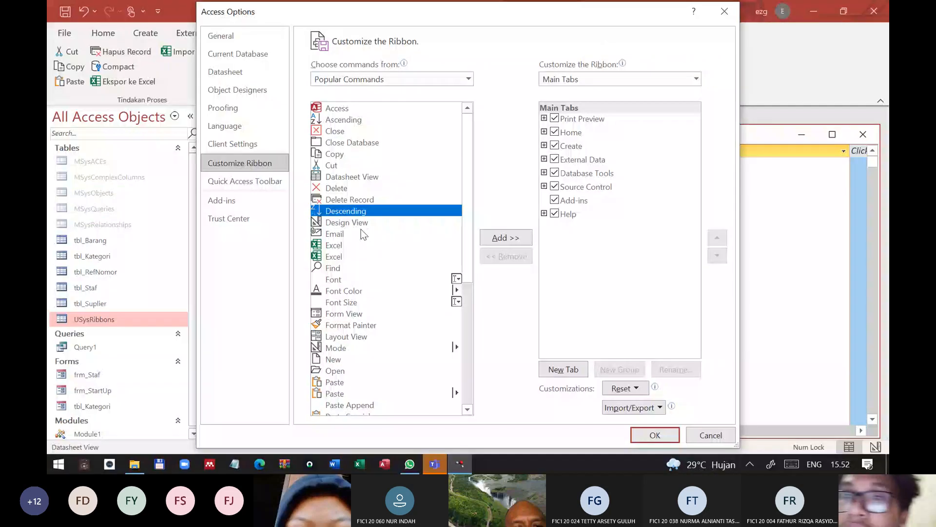
{"action": "key", "text": "super+plus"}
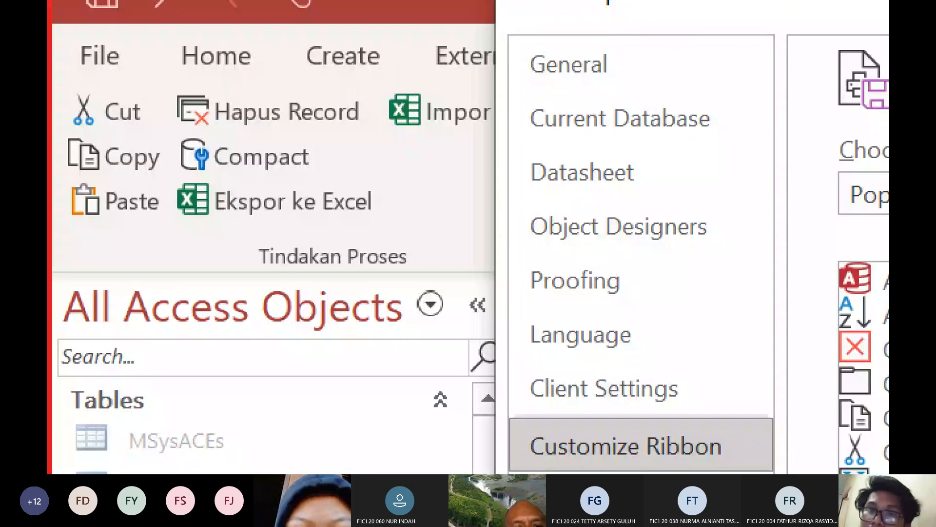
{"action": "key", "text": "super+minus"}
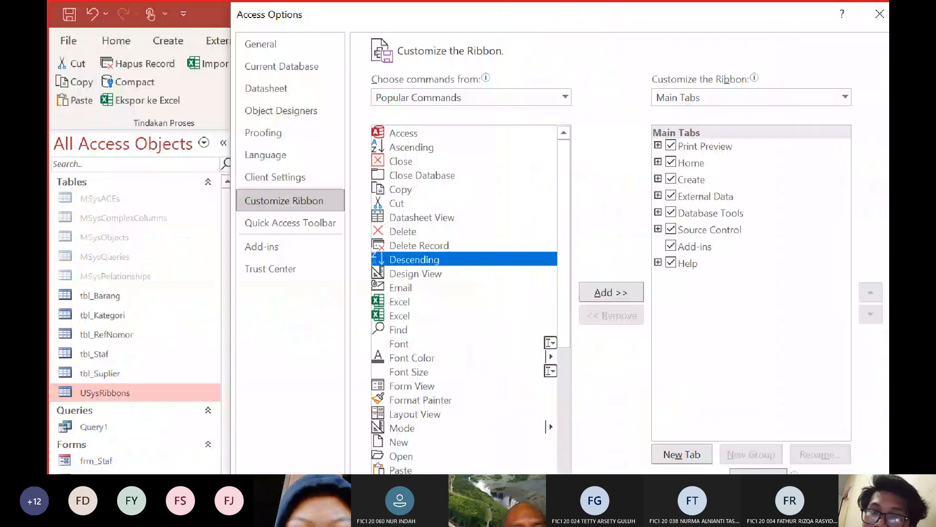
{"action": "key", "text": "super+minus"}
{"action": "left_click", "coordinate": [404, 315]}
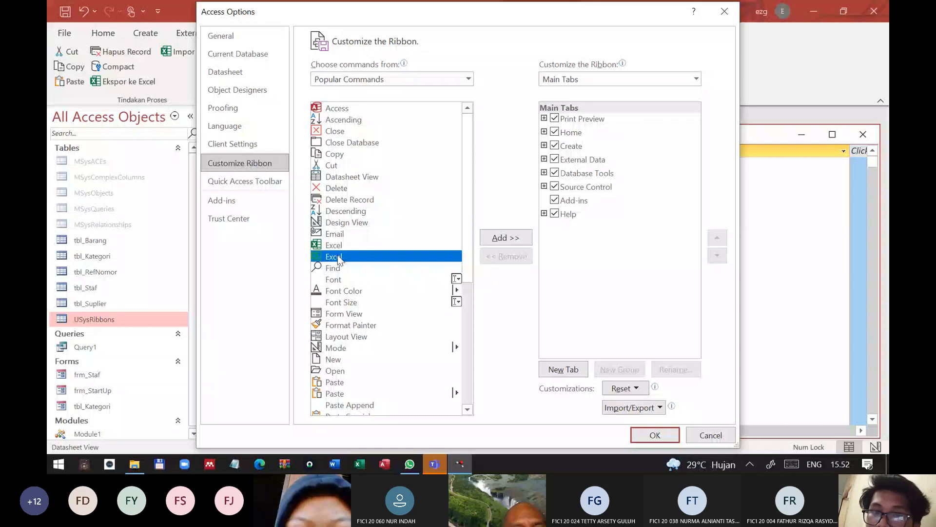
{"action": "key", "text": "super+plus"}
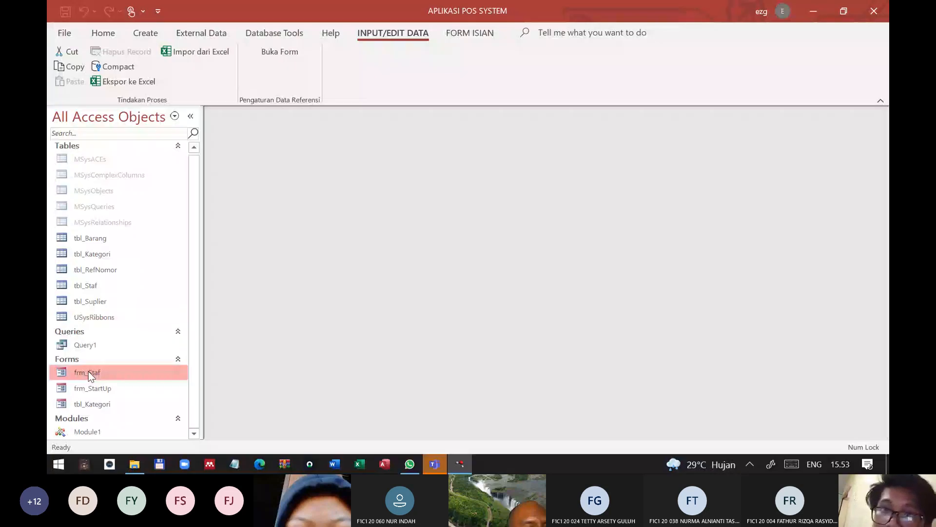
Open the USysRibbons table, relabel dbCustomTab1 as MENU SAYA in the RibbonXml and close the table
{"action": "double_click", "coordinate": [89, 372]}
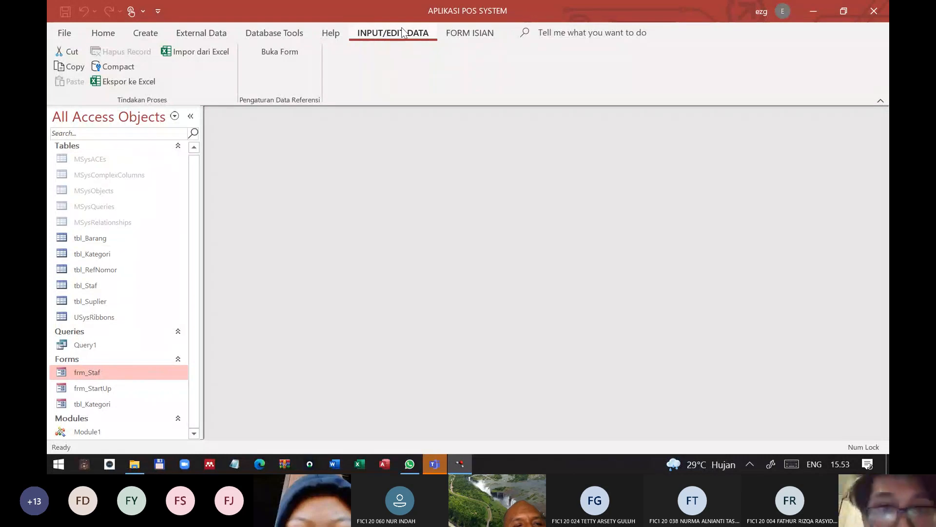
{"action": "left_click", "coordinate": [103, 315]}
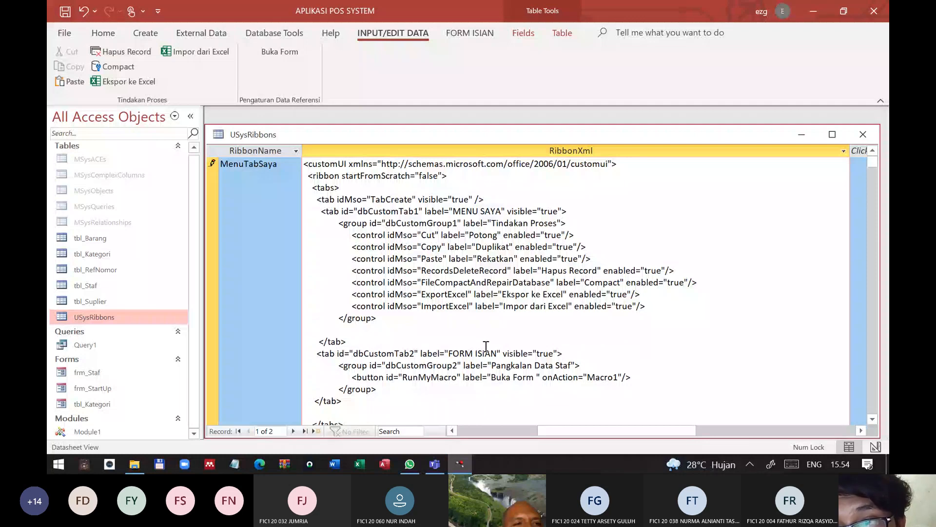
{"action": "left_click", "coordinate": [871, 137]}
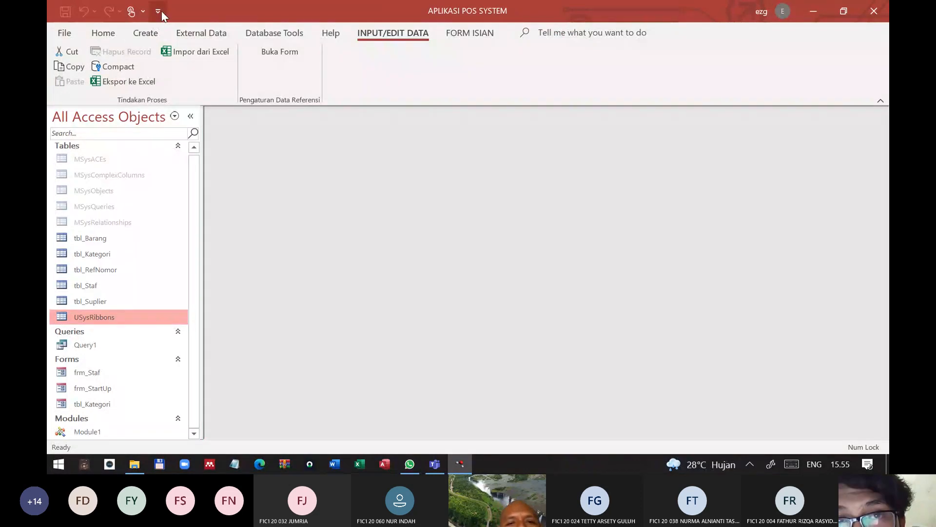
Create a new macro and add an OpenForm action to it
{"action": "left_click", "coordinate": [148, 34]}
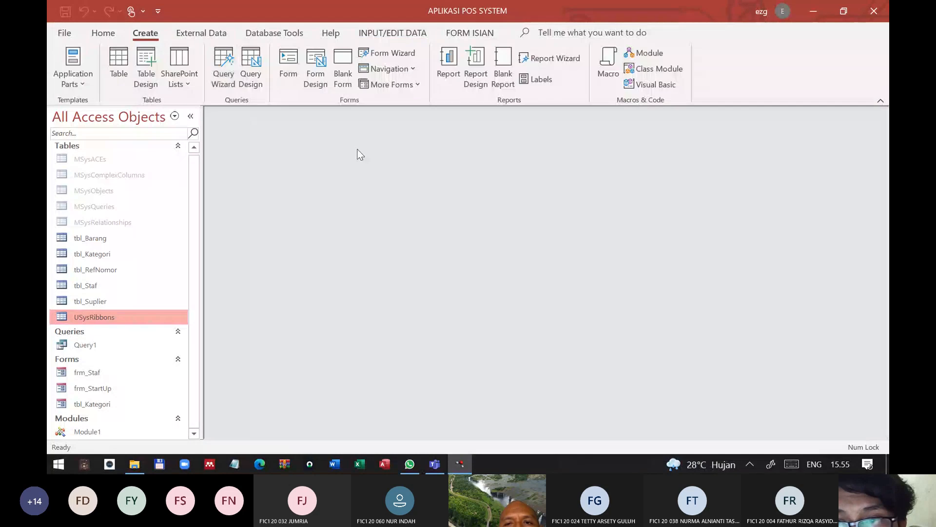
{"action": "left_click", "coordinate": [608, 61]}
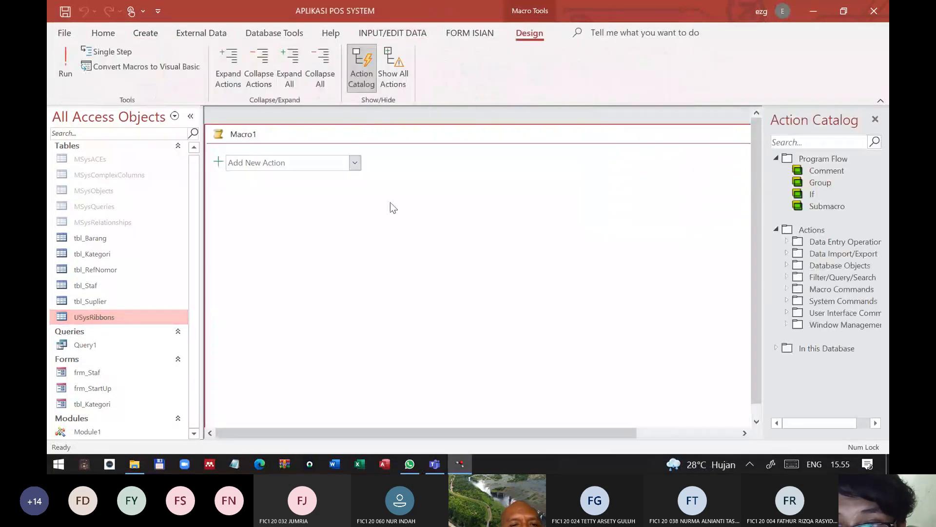
{"action": "left_click", "coordinate": [338, 163]}
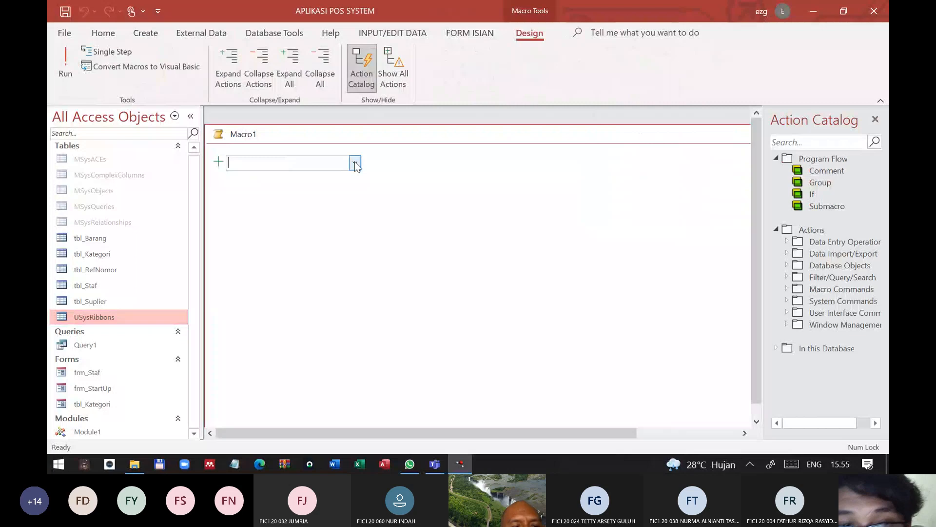
{"action": "left_click", "coordinate": [355, 164]}
{"action": "scroll", "coordinate": [290, 312], "scroll_direction": "down", "scroll_amount": 6}
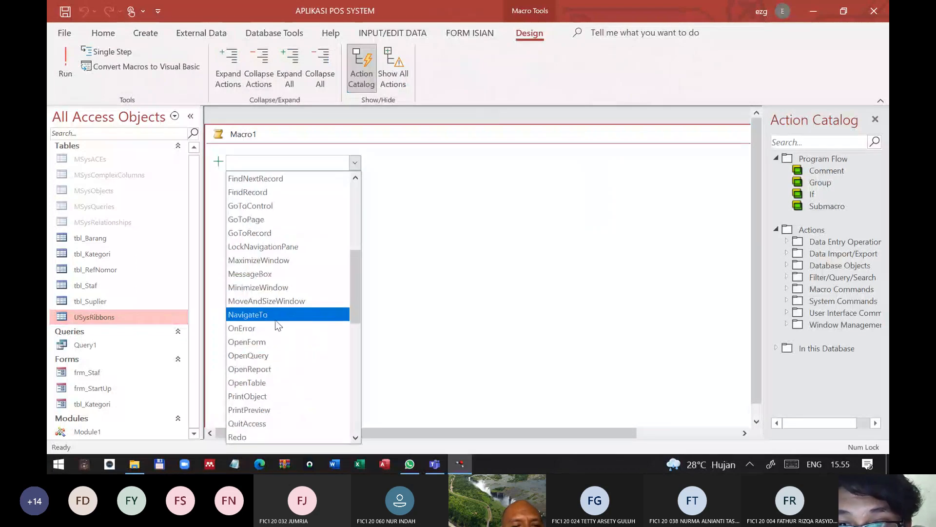
{"action": "left_click", "coordinate": [263, 342]}
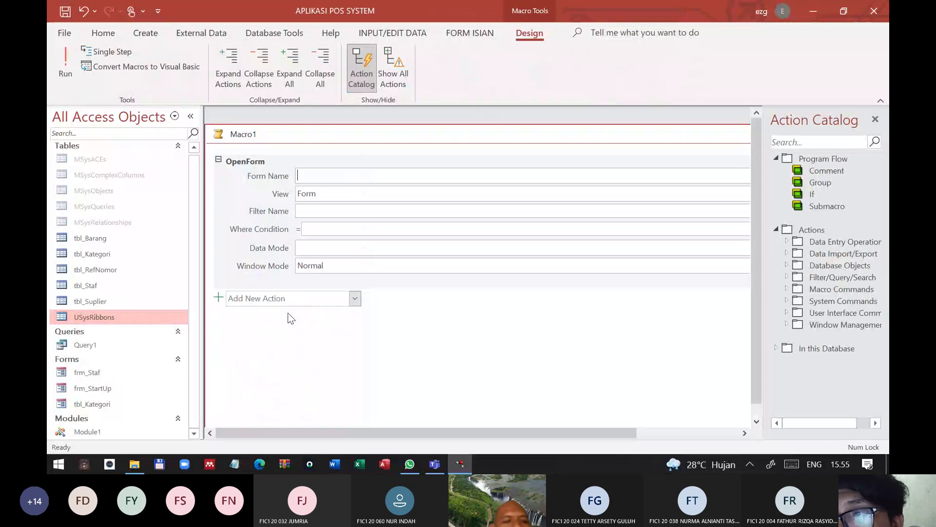
Set the OpenForm action's form name to frm_Staf and save the macro as m_BukaFormStaf
{"action": "double_click", "coordinate": [93, 404]}
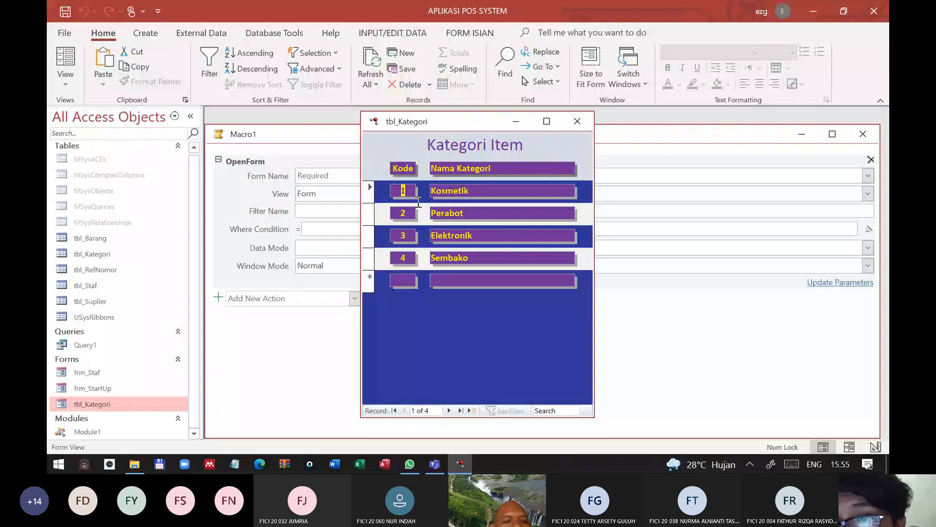
{"action": "left_click", "coordinate": [303, 189]}
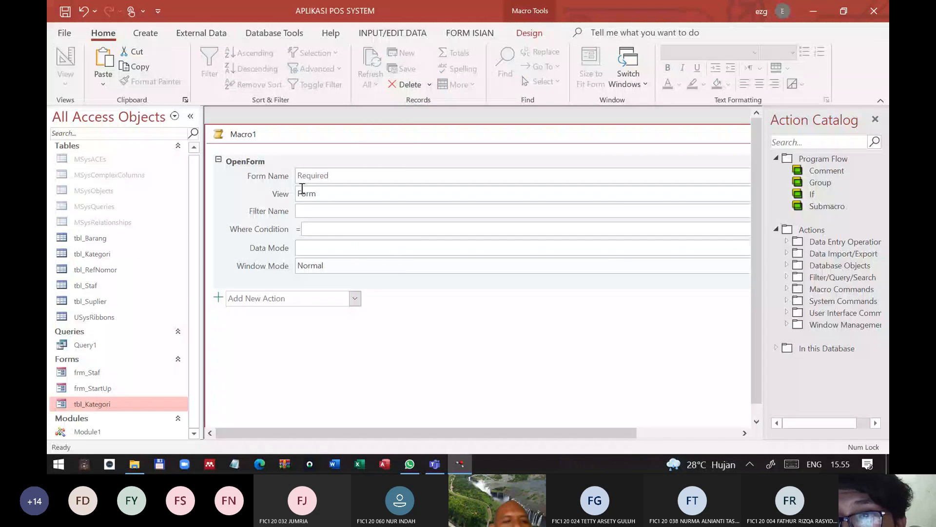
{"action": "left_click", "coordinate": [87, 373]}
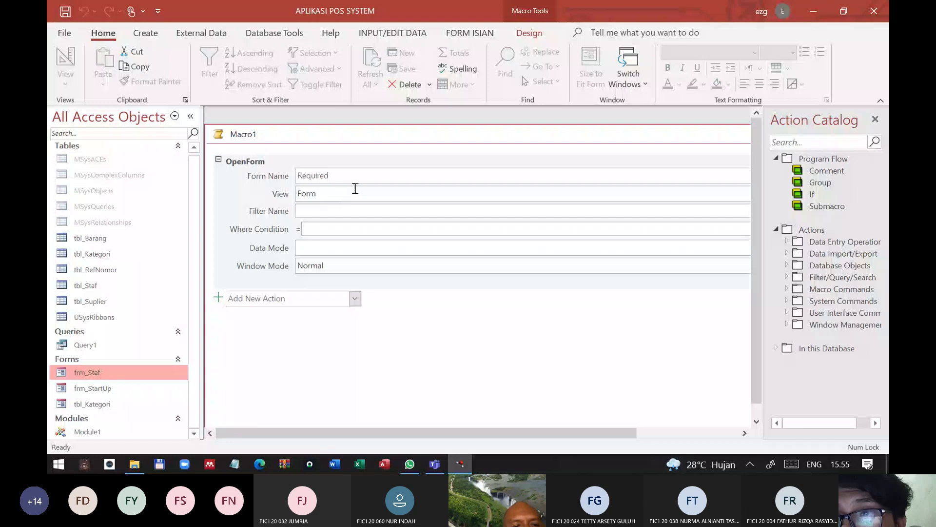
{"action": "left_click", "coordinate": [360, 177]}
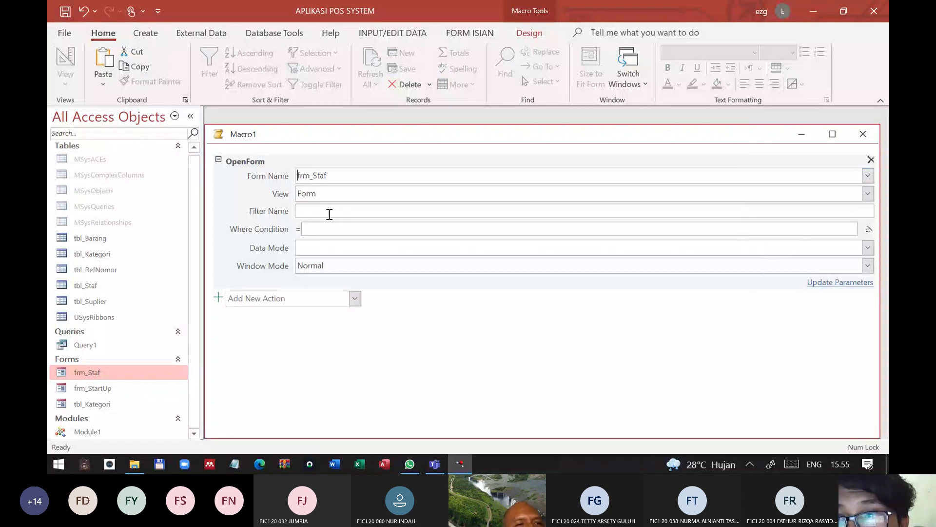
{"action": "left_click", "coordinate": [329, 213]}
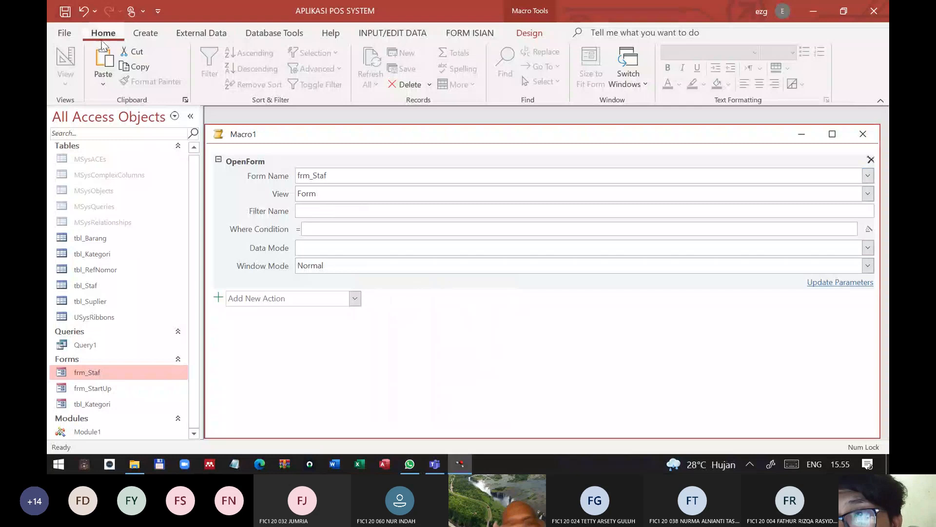
{"action": "left_click", "coordinate": [64, 11]}
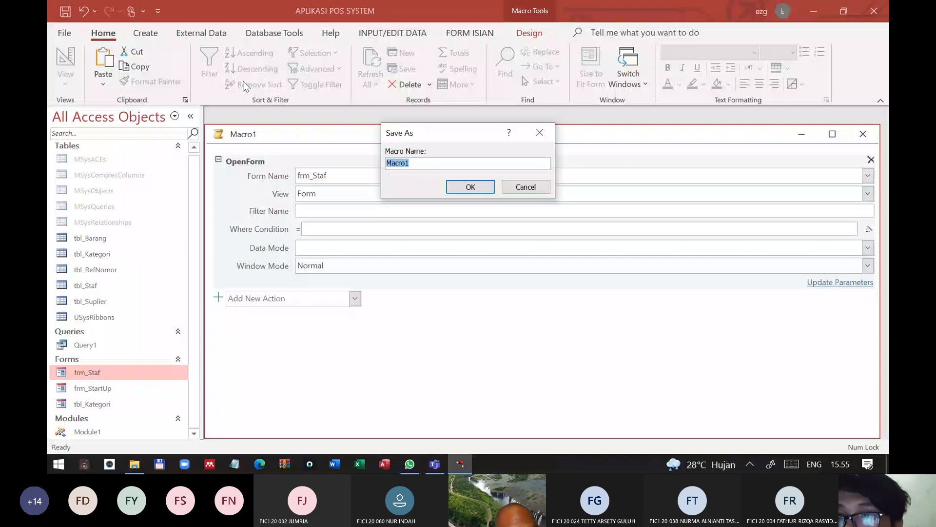
In the RibbonXml, set the RunMyMacro button's onAction to m_BukaFormStaf and its label to Input/Edit, and close the table
{"action": "type", "text": "m_BukaFormStaf\"/>"}
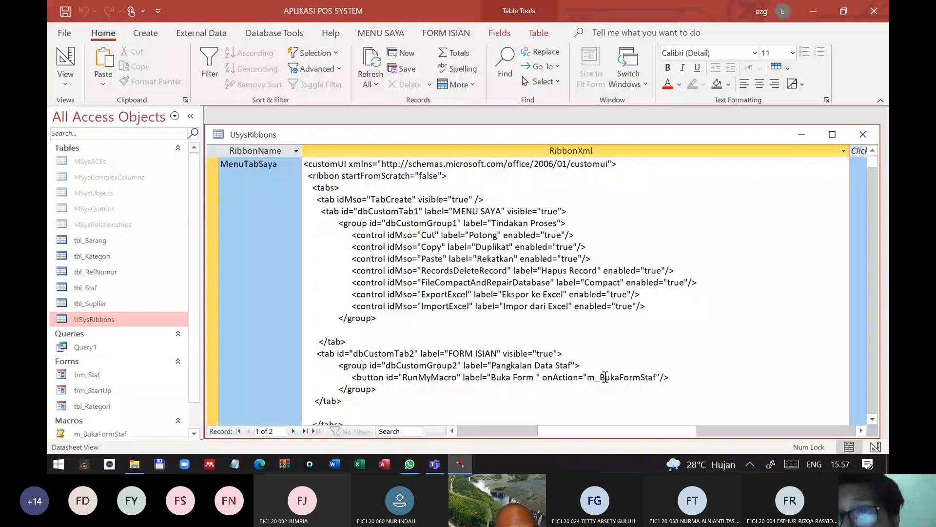
{"action": "key", "text": "BackSpace"}
{"action": "key", "text": "BackSpace"}
{"action": "key", "text": "BackSpace"}
{"action": "type", "text": "f"}
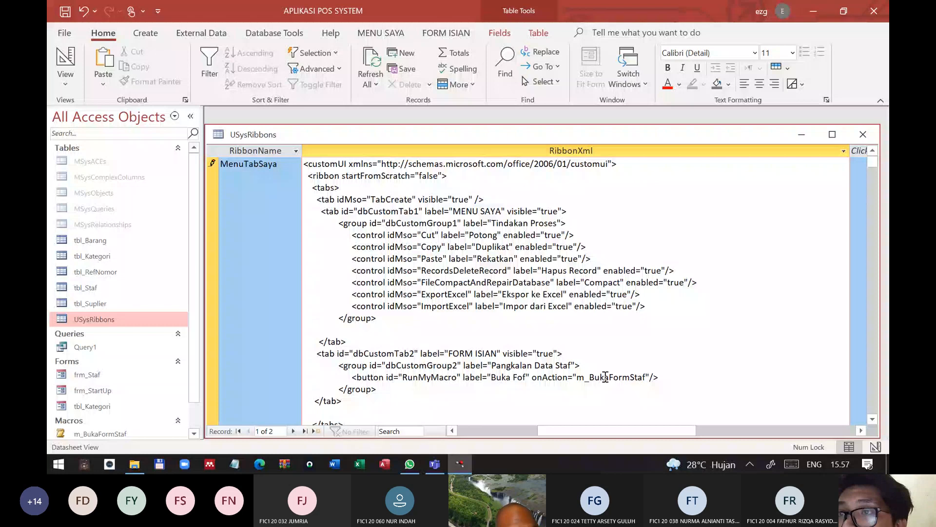
{"action": "key", "text": "BackSpace"}
{"action": "key", "text": "BackSpace"}
{"action": "key", "text": "BackSpace"}
{"action": "key", "text": "BackSpace"}
{"action": "key", "text": "BackSpace"}
{"action": "key", "text": "BackSpace"}
{"action": "key", "text": "BackSpace"}
{"action": "key", "text": "BackSpace"}
{"action": "type", "text": "Input/E"}
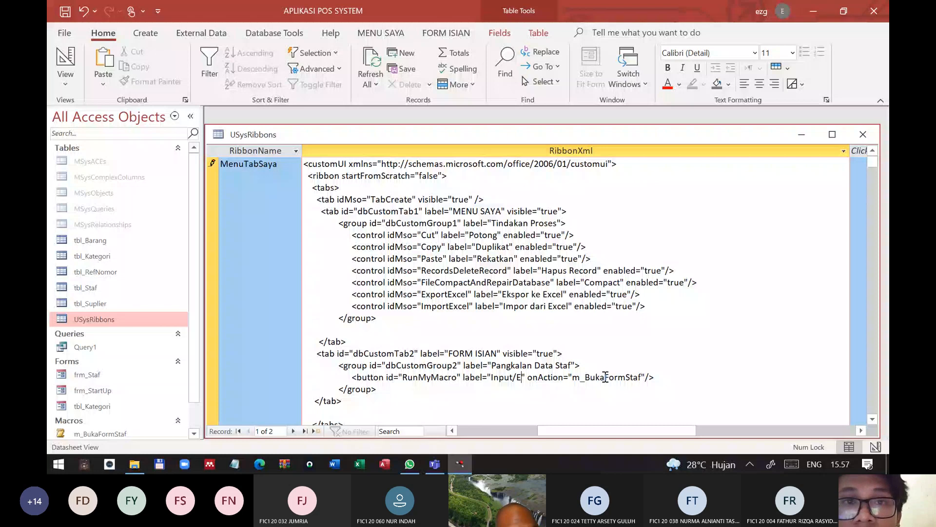
{"action": "type", "text": "dit"}
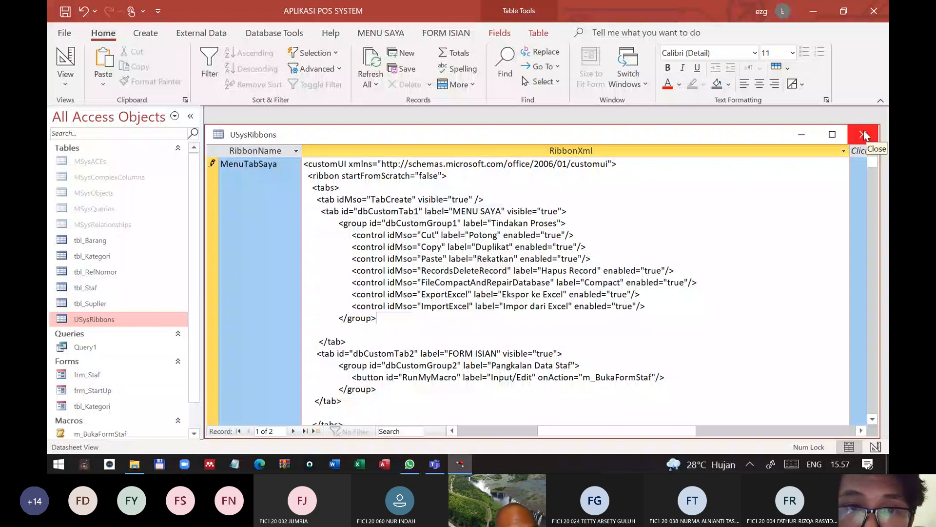
{"action": "left_click", "coordinate": [863, 135]}
{"action": "left_click", "coordinate": [381, 32]}
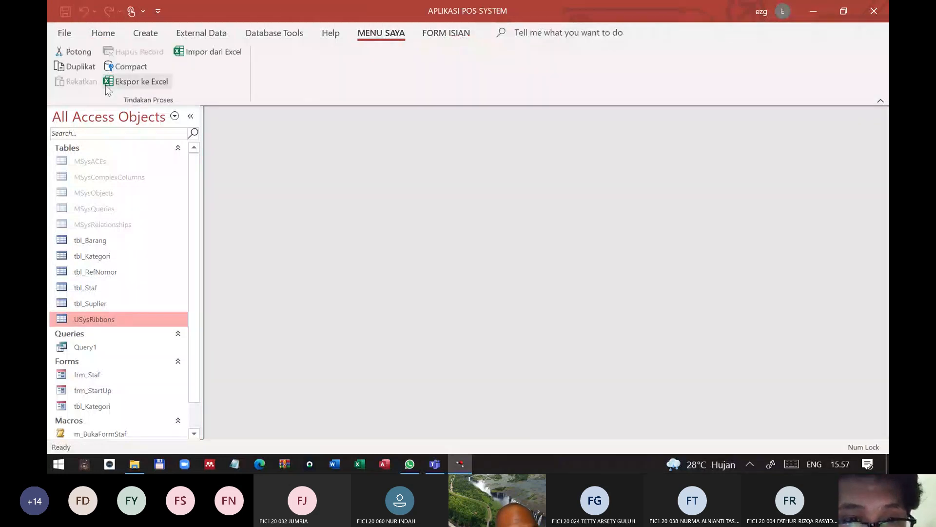
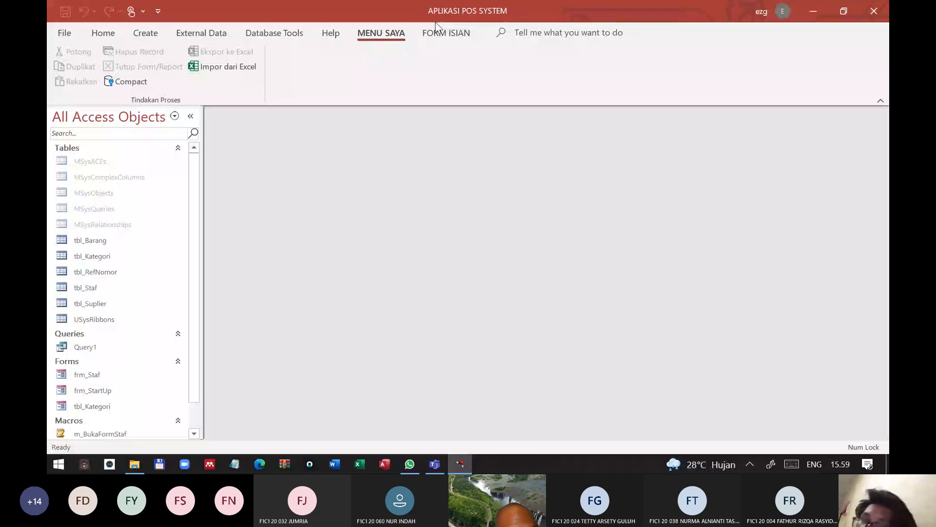
Change the current database options so the ribbon keeps only File, Home and the custom tabs, and accept the changes
{"action": "left_click", "coordinate": [64, 33]}
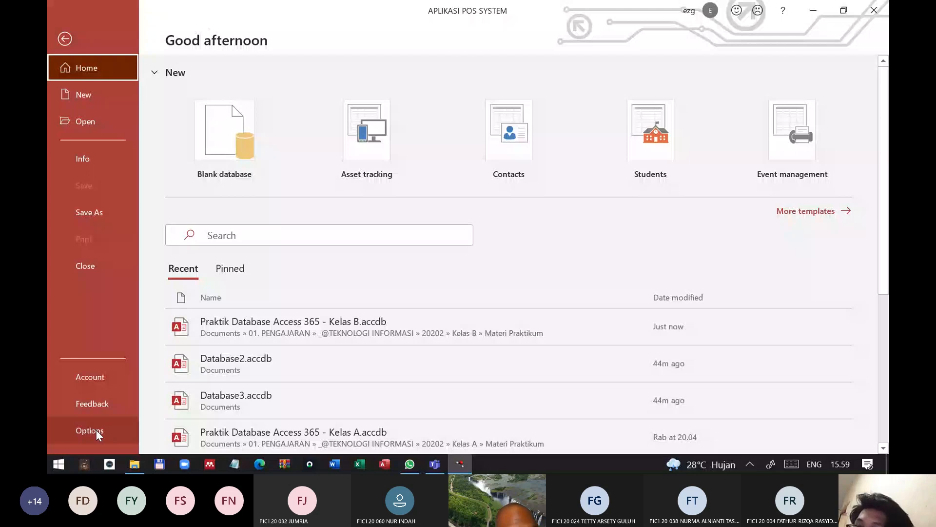
{"action": "left_click", "coordinate": [96, 429]}
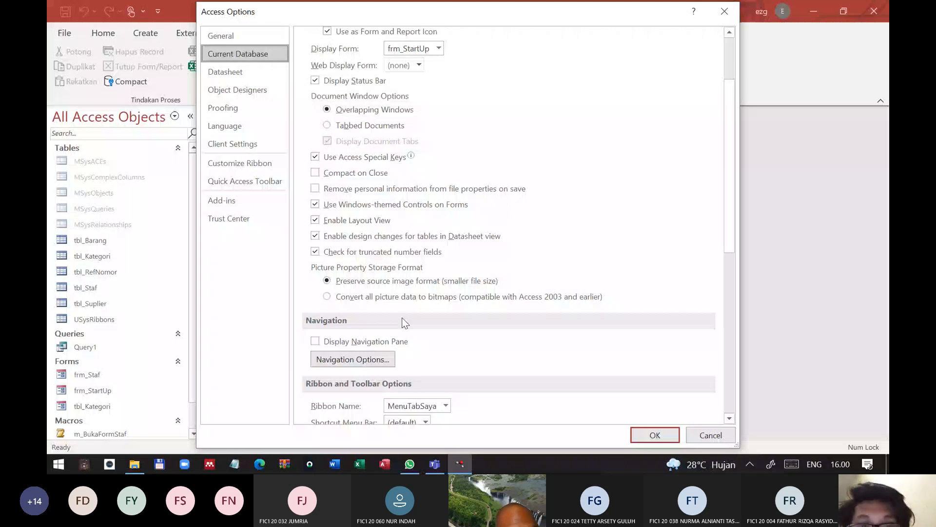
{"action": "left_click", "coordinate": [655, 435]}
{"action": "left_click", "coordinate": [475, 264]}
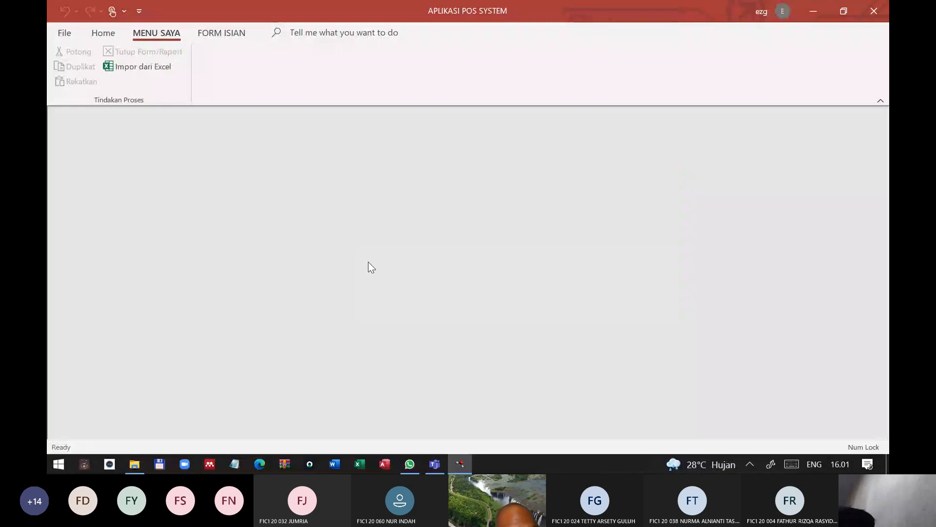
Reopen the USysRibbons table and add a second MasterViewClose control labelled Tutup Form/Report, enabled true, below the ImportExcel control
{"action": "key", "text": "F11"}
{"action": "left_click", "coordinate": [88, 321]}
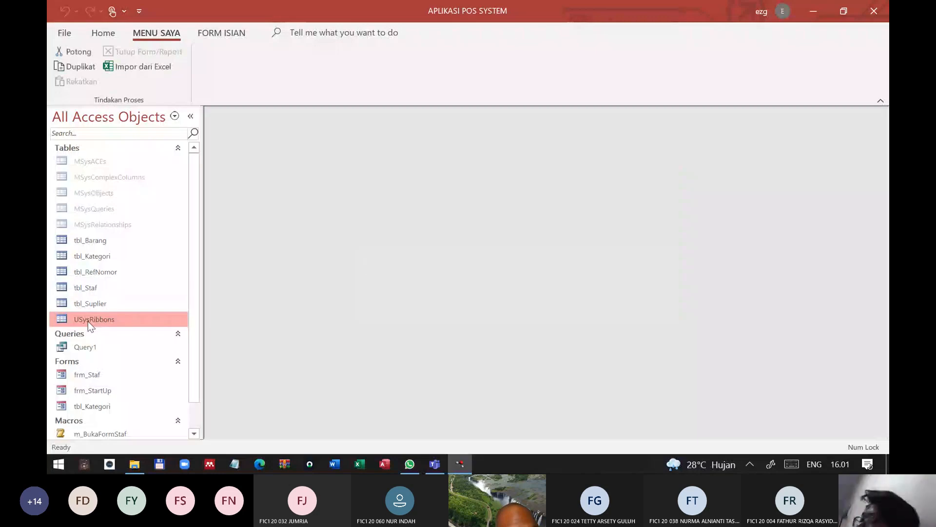
{"action": "double_click", "coordinate": [88, 320]}
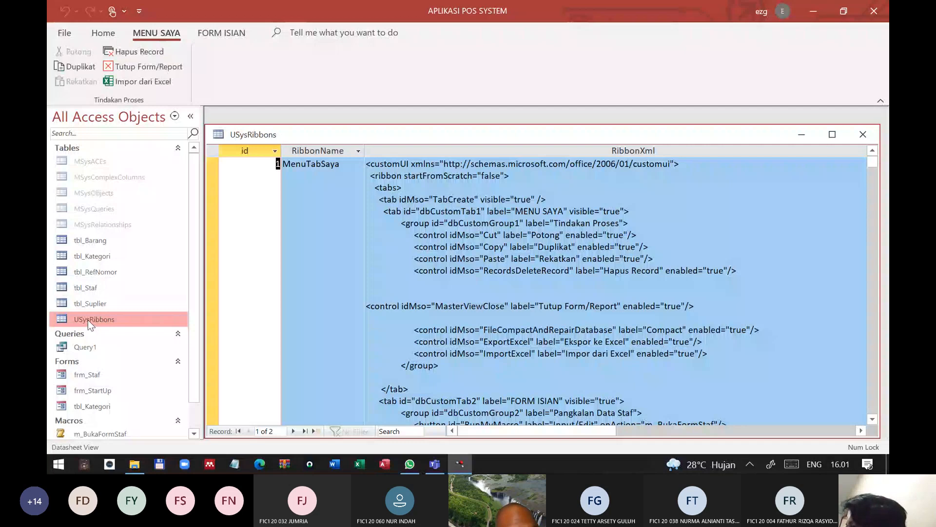
{"action": "left_click", "coordinate": [380, 322]}
{"action": "left_click", "coordinate": [668, 348]}
{"action": "key", "text": "Return"}
{"action": "type", "text": "<control idMso=\"MasterViewClose\" label=\"Tutup Form/Report\" enabled=\"true\"/>"}
In the RibbonXml, change the second MasterViewClose control below ImportExcel to AplicationOptionsDialog with the label PILIHAN
{"action": "key", "text": "Left"}
{"action": "key", "text": "Left"}
{"action": "key", "text": "Left"}
{"action": "key", "text": "Left"}
{"action": "key", "text": "Left"}
{"action": "key", "text": "Left"}
{"action": "key", "text": "Left"}
{"action": "key", "text": "Left"}
{"action": "key", "text": "Left"}
{"action": "key", "text": "Left"}
{"action": "key", "text": "Left"}
{"action": "key", "text": "Left"}
{"action": "key", "text": "Left"}
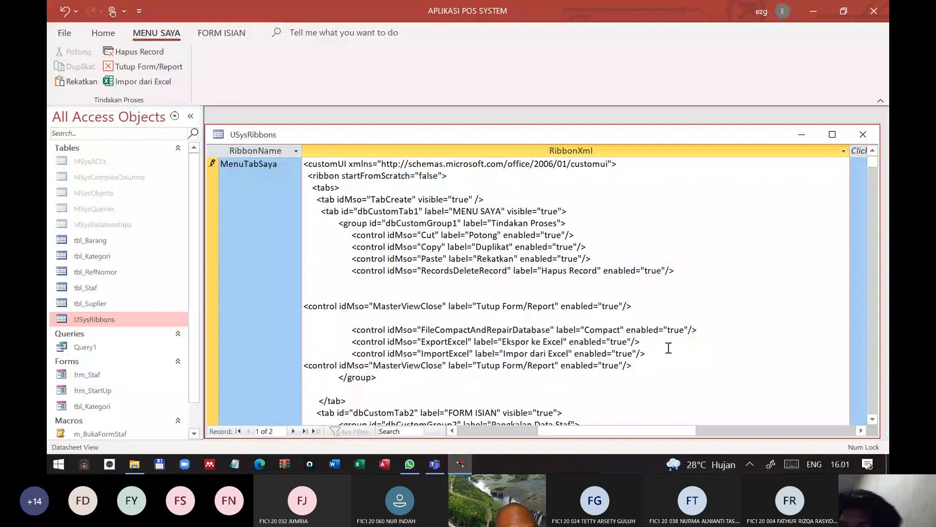
{"action": "key", "text": "ctrl+shift+Left"}
{"action": "key", "text": "ctrl+shift+Left"}
{"action": "key", "text": "ctrl+shift+Left"}
{"action": "key", "text": "ctrl+shift+Left"}
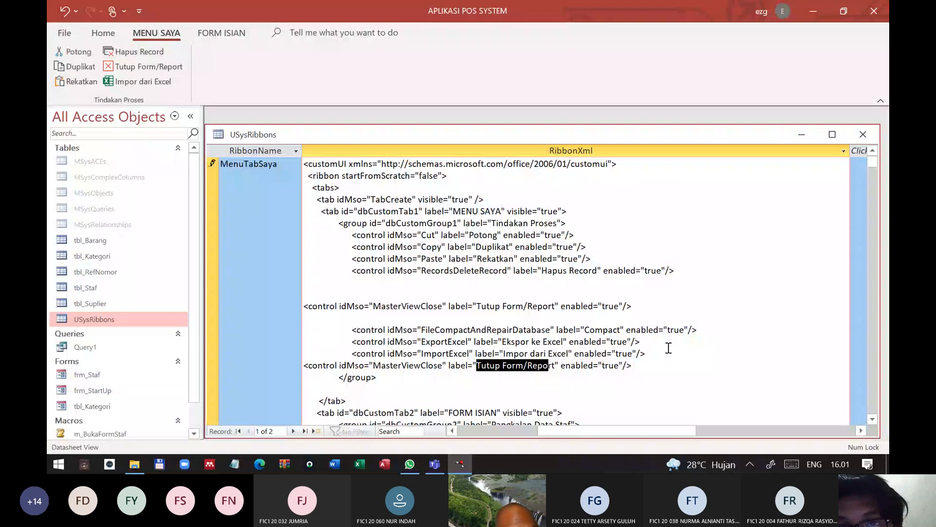
{"action": "key", "text": "shift+Right"}
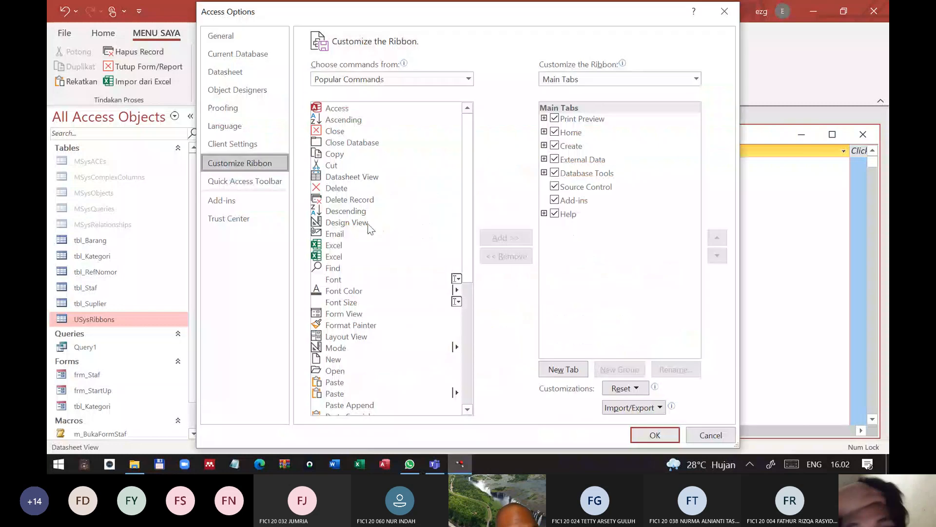
Look up the Save command among the popular commands in the ribbon customization options
{"action": "scroll", "coordinate": [360, 309], "scroll_direction": "down", "scroll_amount": 6}
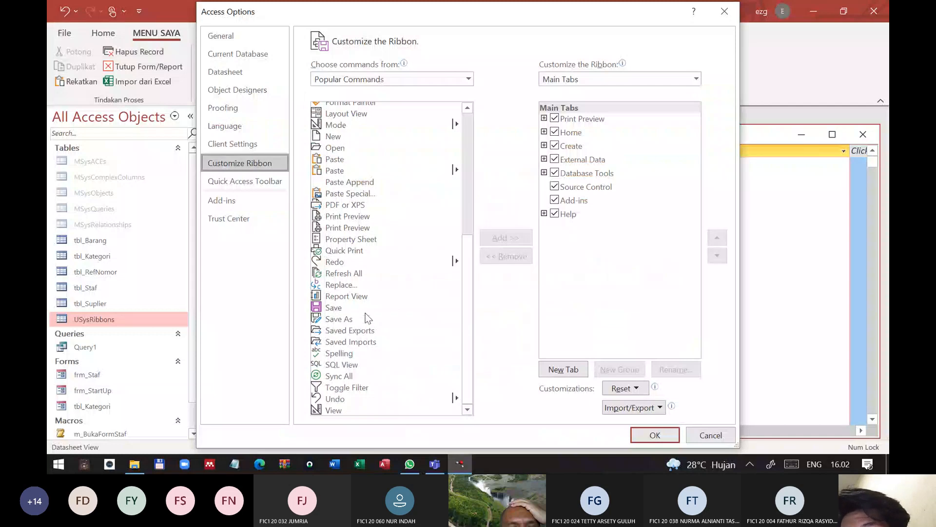
{"action": "left_click", "coordinate": [336, 308]}
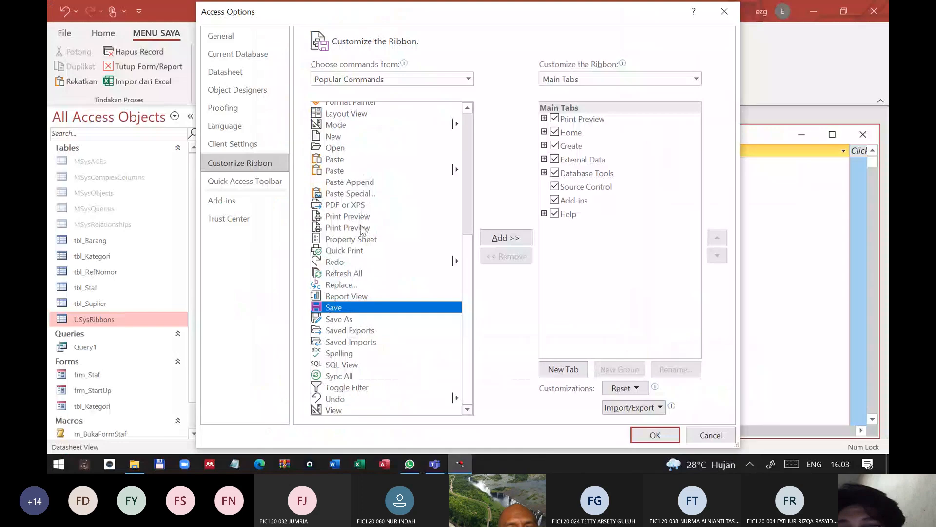
{"action": "scroll", "coordinate": [365, 237], "scroll_direction": "up", "scroll_amount": 10}
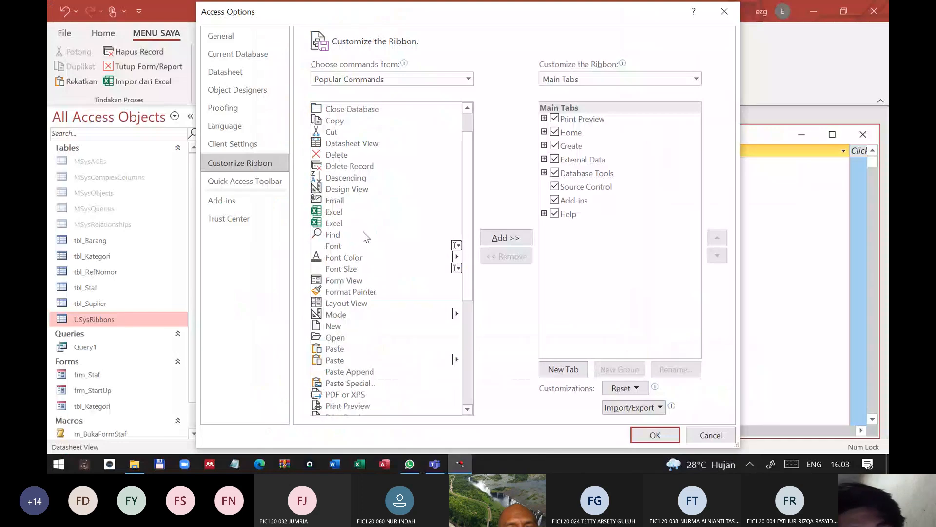
Examine the full list of all ribbon commands for a record-saving command, checking the Save and Save as Template entries
{"action": "left_click", "coordinate": [467, 78]}
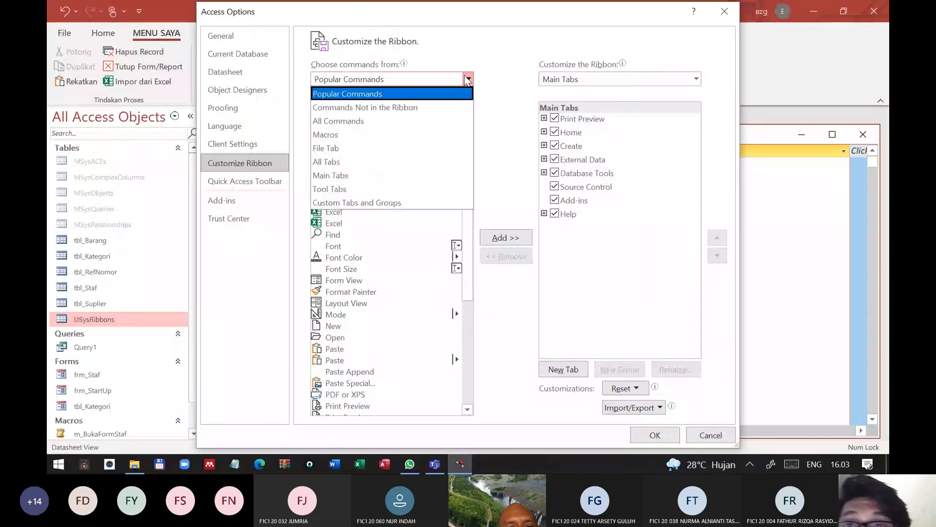
{"action": "left_click", "coordinate": [362, 124]}
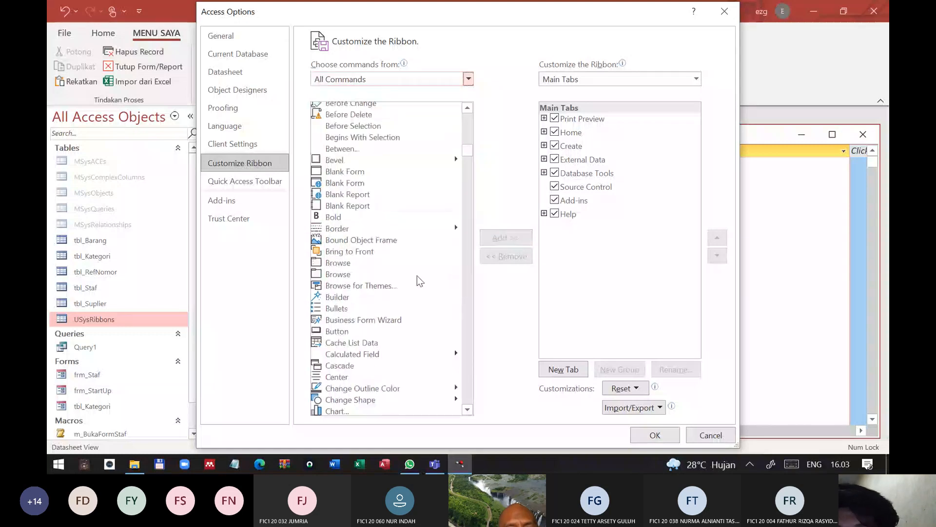
{"action": "scroll", "coordinate": [417, 276], "scroll_direction": "down", "scroll_amount": 15}
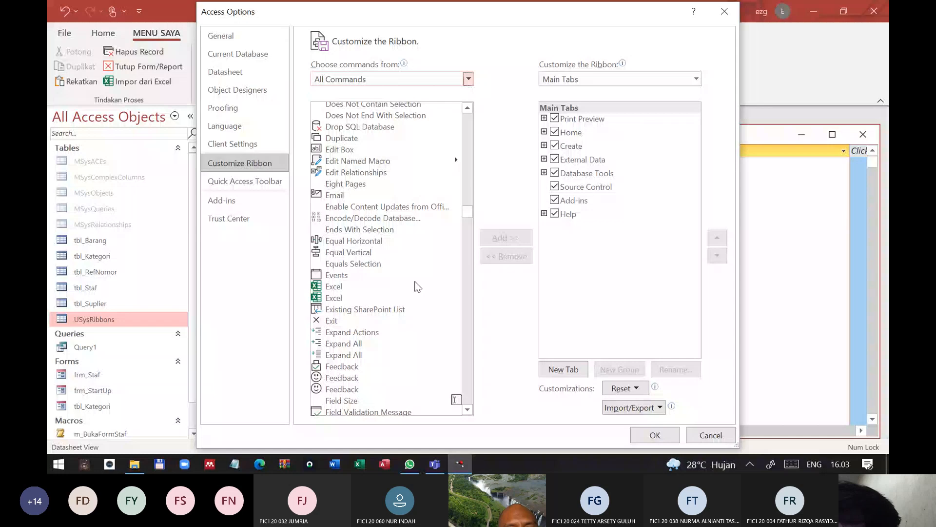
{"action": "scroll", "coordinate": [414, 281], "scroll_direction": "down", "scroll_amount": 15}
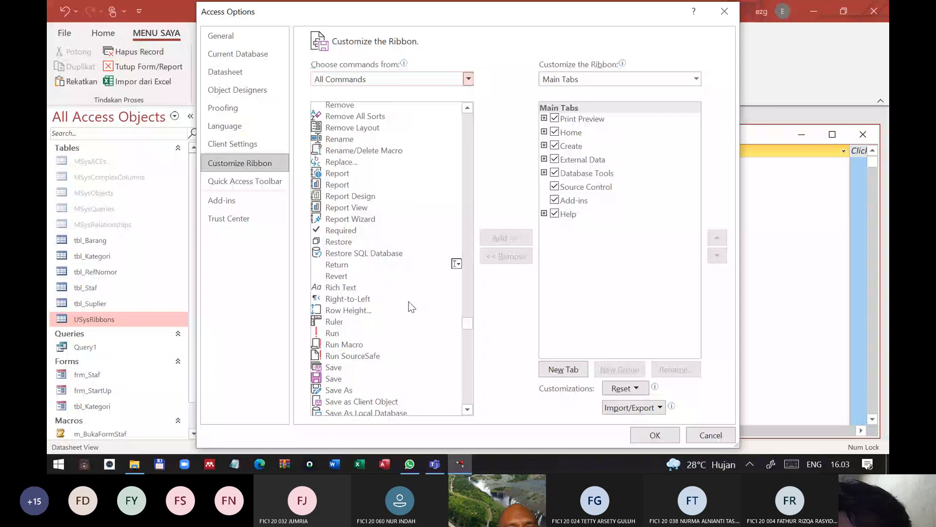
{"action": "scroll", "coordinate": [390, 280], "scroll_direction": "up", "scroll_amount": 3}
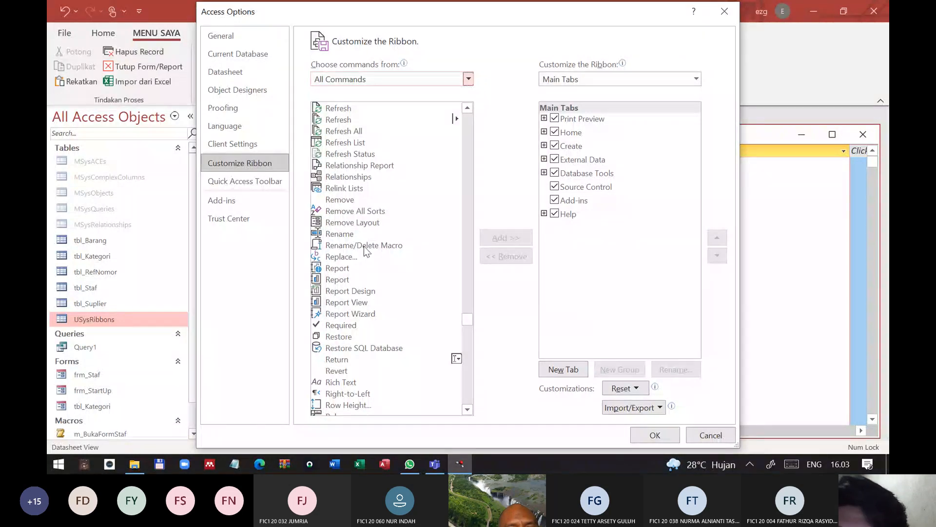
{"action": "scroll", "coordinate": [363, 228], "scroll_direction": "up", "scroll_amount": 2}
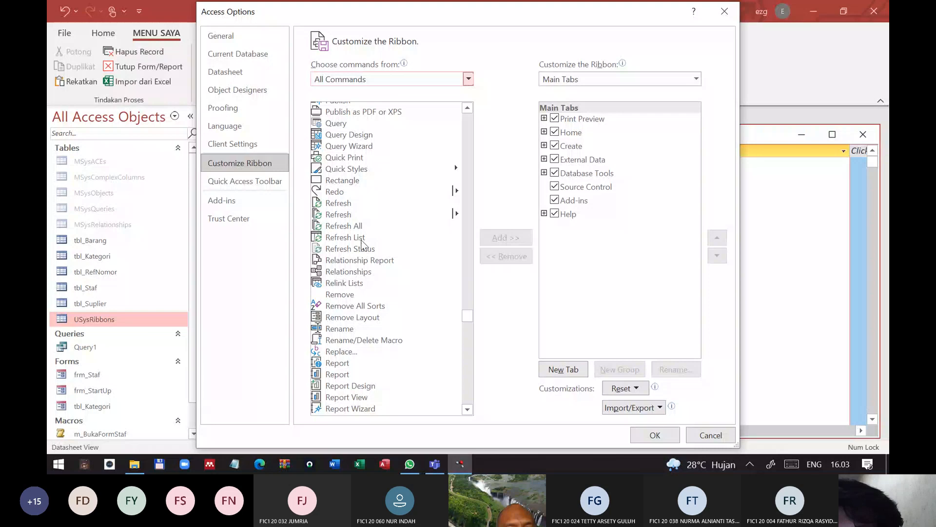
{"action": "scroll", "coordinate": [386, 295], "scroll_direction": "down", "scroll_amount": 8}
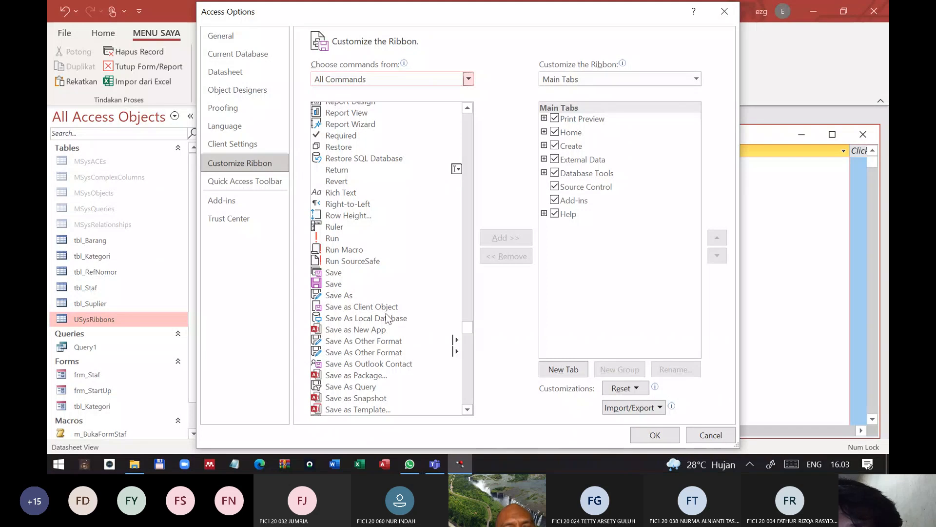
{"action": "scroll", "coordinate": [387, 314], "scroll_direction": "down", "scroll_amount": 5}
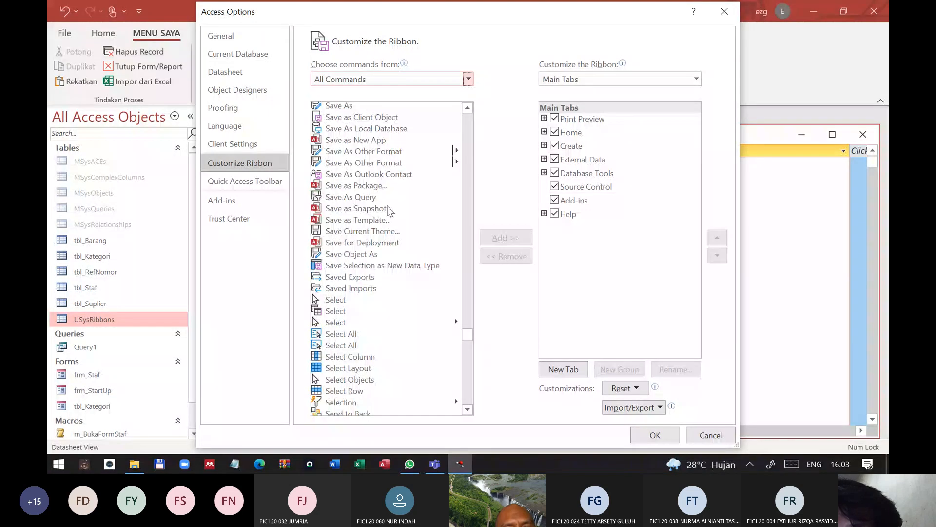
{"action": "left_click", "coordinate": [358, 221]}
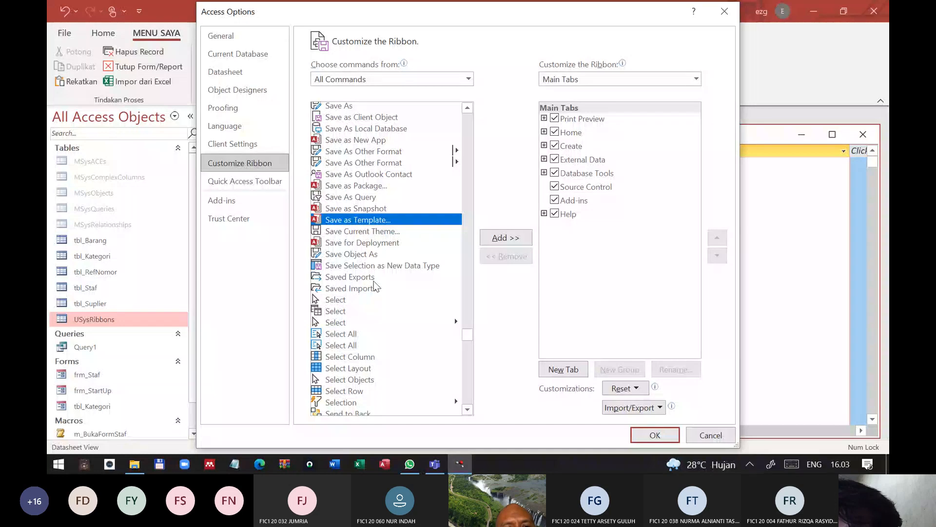
{"action": "scroll", "coordinate": [371, 195], "scroll_direction": "up", "scroll_amount": 3}
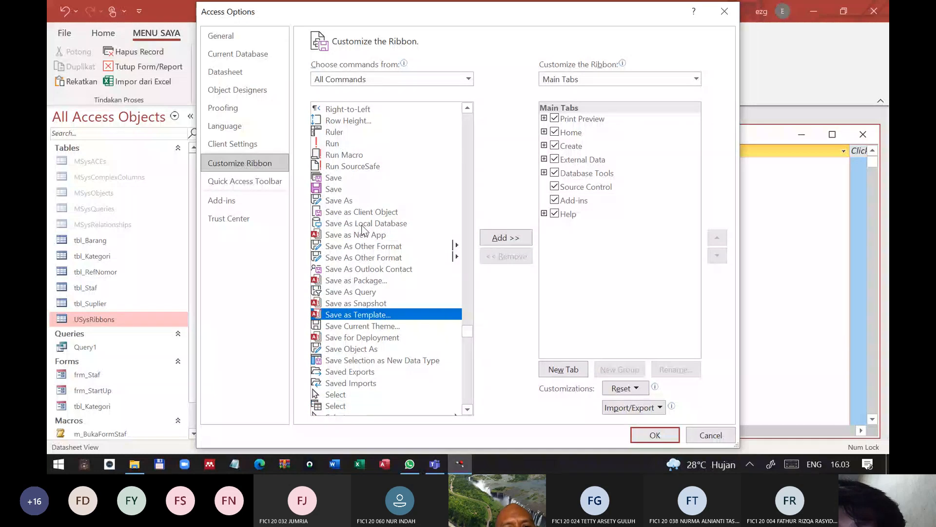
{"action": "scroll", "coordinate": [358, 229], "scroll_direction": "up", "scroll_amount": 3}
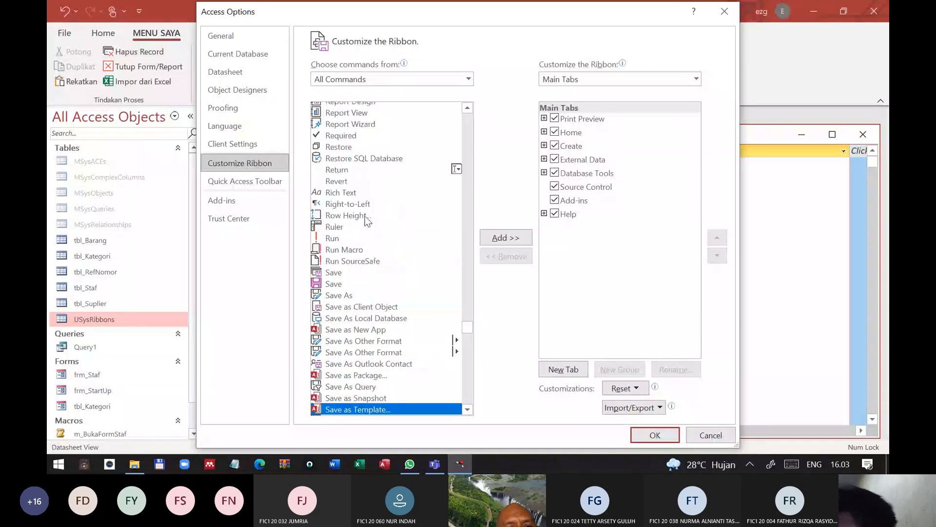
{"action": "left_click", "coordinate": [343, 271]}
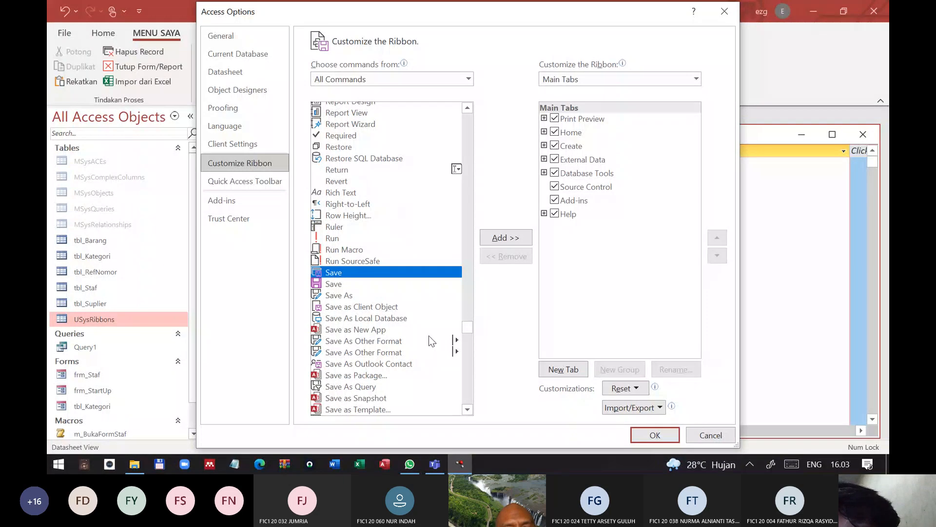
{"action": "scroll", "coordinate": [385, 289], "scroll_direction": "up", "scroll_amount": 3}
{"action": "scroll", "coordinate": [376, 303], "scroll_direction": "down", "scroll_amount": 3}
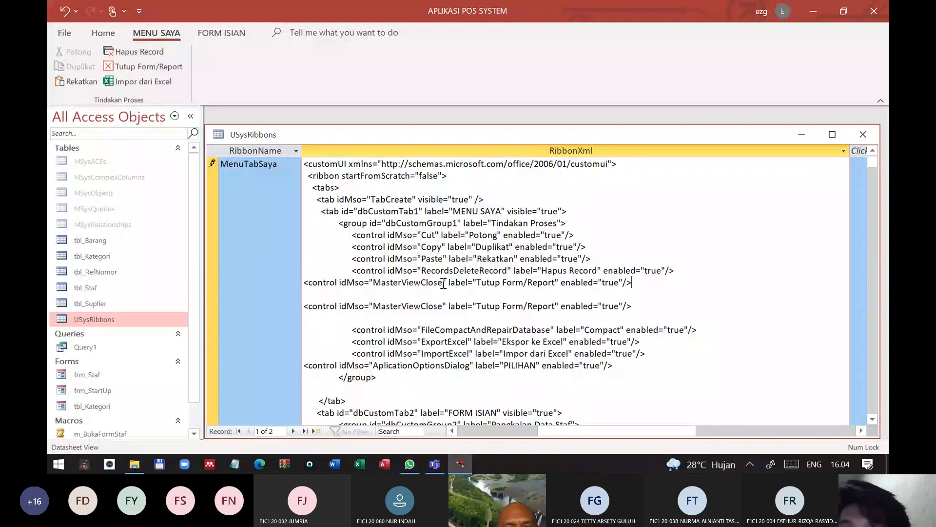
Set the control below RecordsDeleteRecord to RecordsSaveRecord labelled Simpan Rekaman, and relabel the next MasterViewClose control Tutup Rekaman/Laporan
{"action": "left_click_drag", "start_coordinate": [440, 271], "coordinate": [442, 283]}
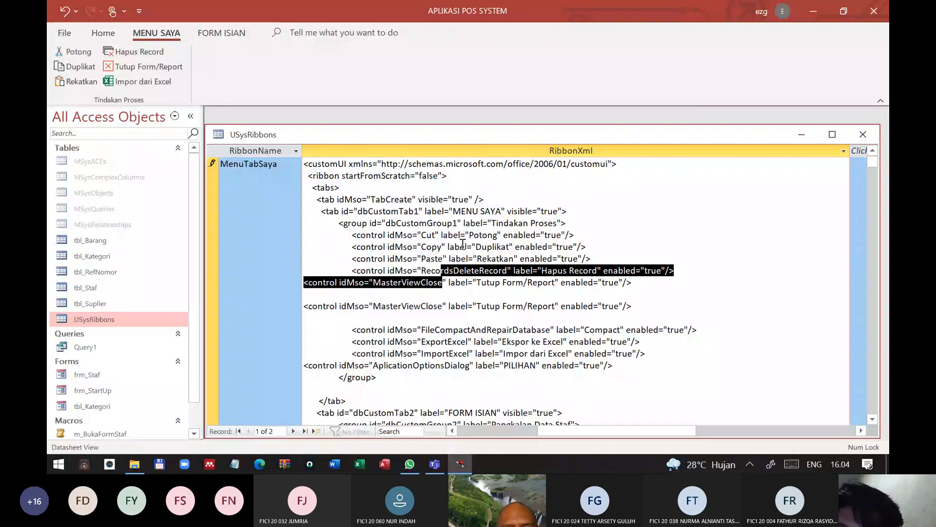
{"action": "key", "text": "Right"}
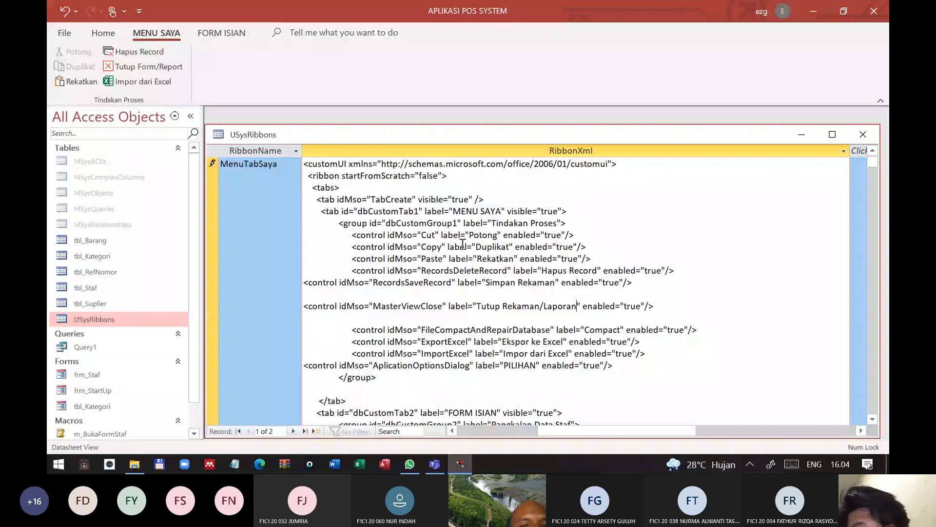
Check the File page and the FORM ISIAN commands of the customised ribbon
{"action": "left_click", "coordinate": [64, 32]}
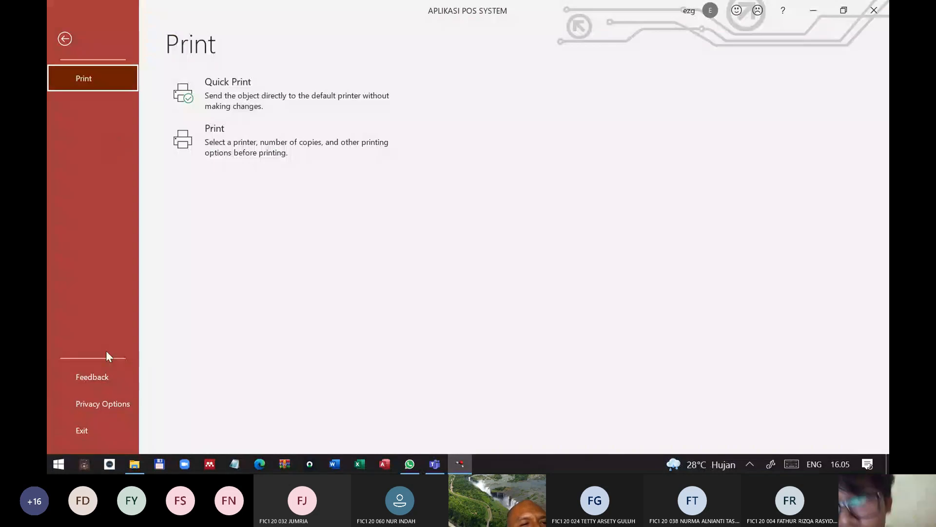
{"action": "key", "text": "Escape"}
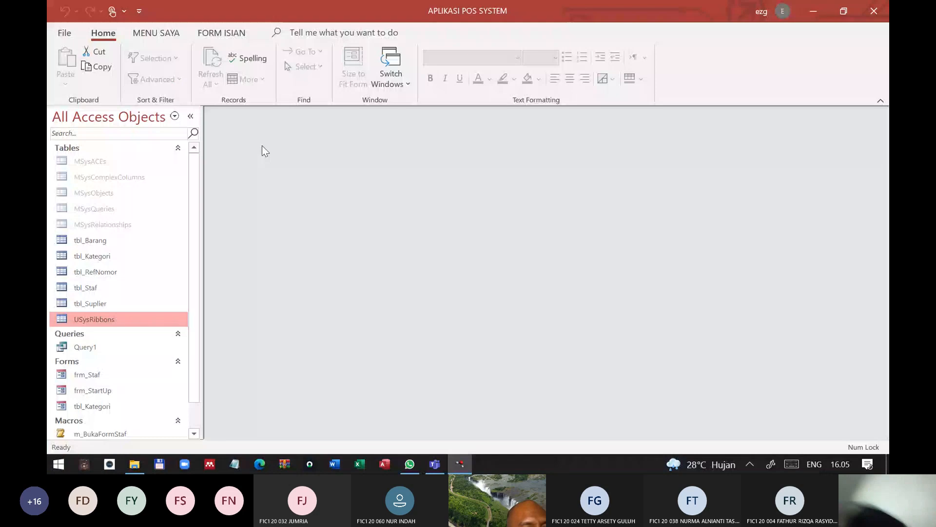
{"action": "left_click", "coordinate": [231, 35]}
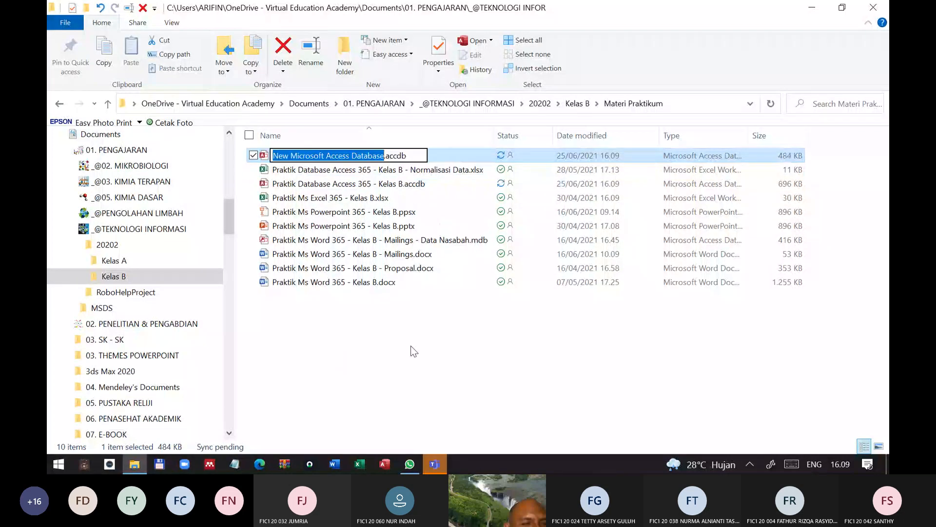
Rename the new Access database file in the Materi Praktikum folder to Praktik Database Access 365
{"action": "type", "text": "Pr"}
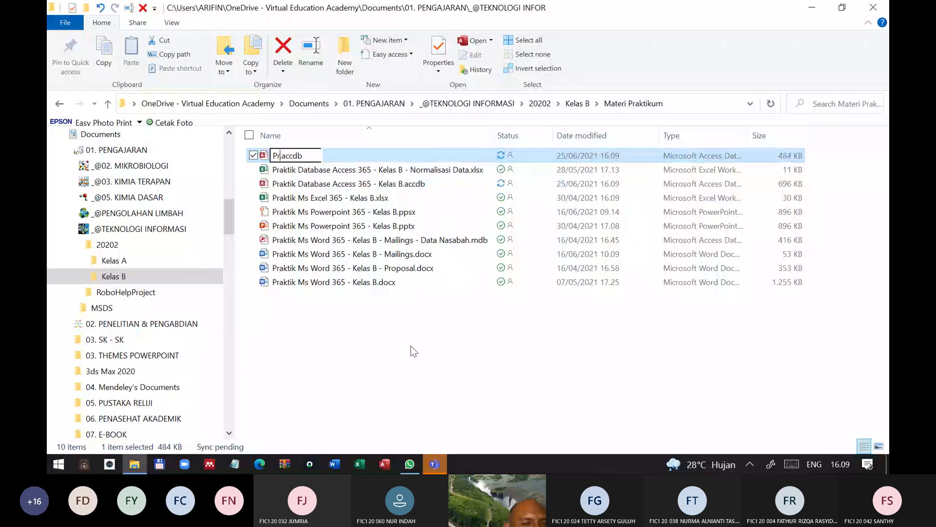
{"action": "type", "text": "aktik Database"}
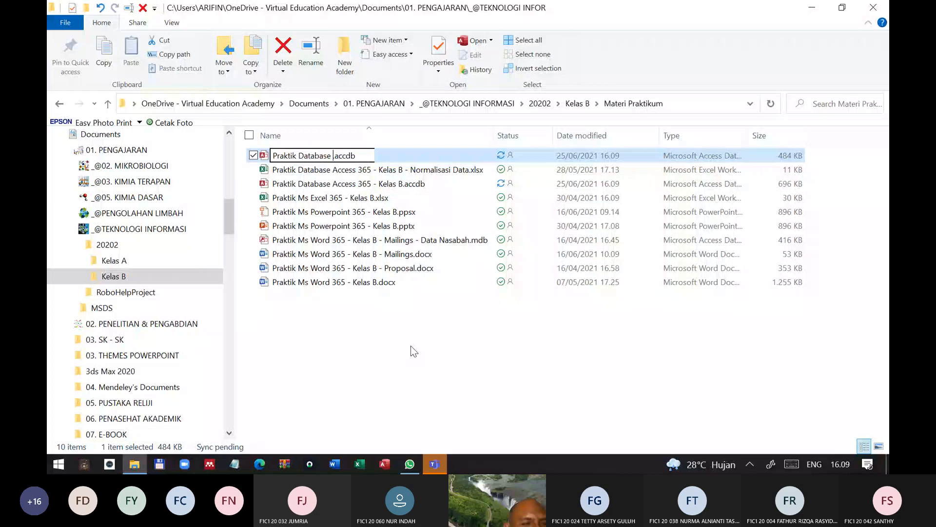
{"action": "type", "text": "A"}
{"action": "type", "text": "ccess 365"}
{"action": "left_click", "coordinate": [414, 351]}
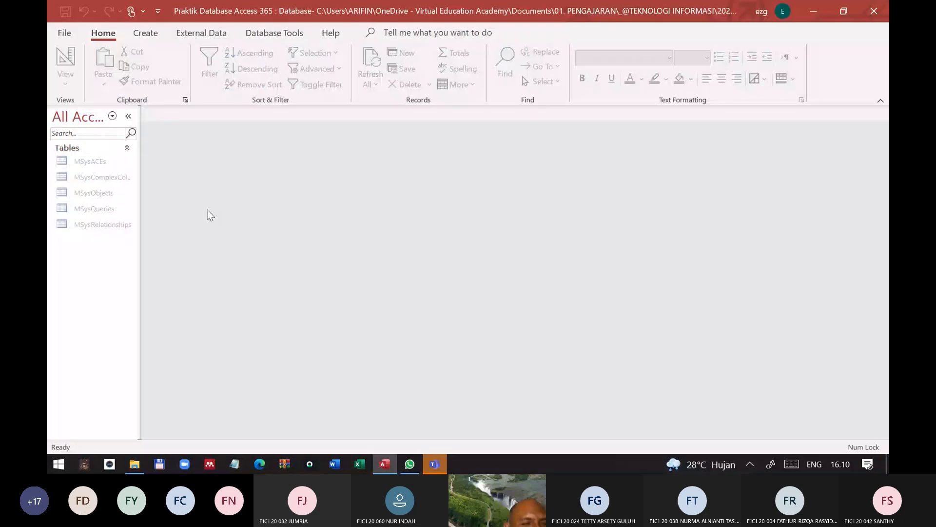
Open the navigation options of the new Praktik Database Access 365 database
{"action": "left_click", "coordinate": [64, 32]}
{"action": "left_click", "coordinate": [64, 27]}
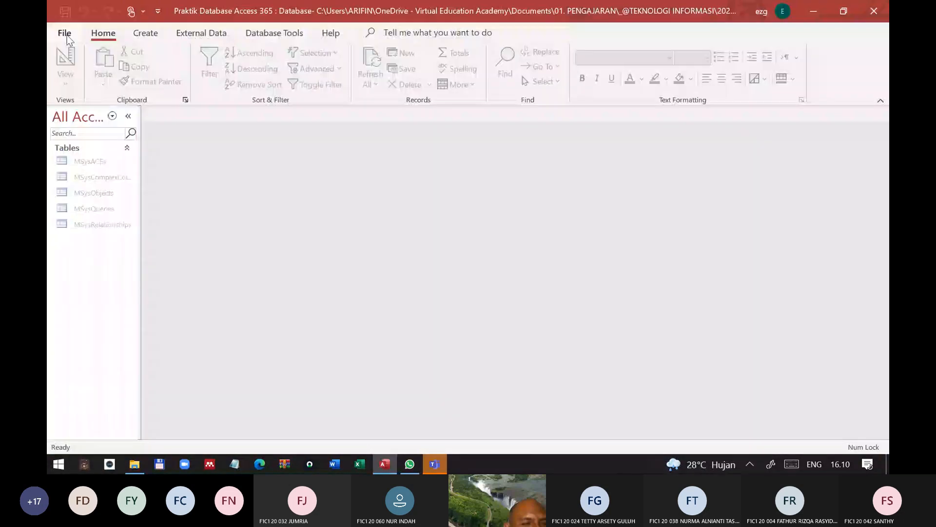
{"action": "right_click", "coordinate": [81, 250]}
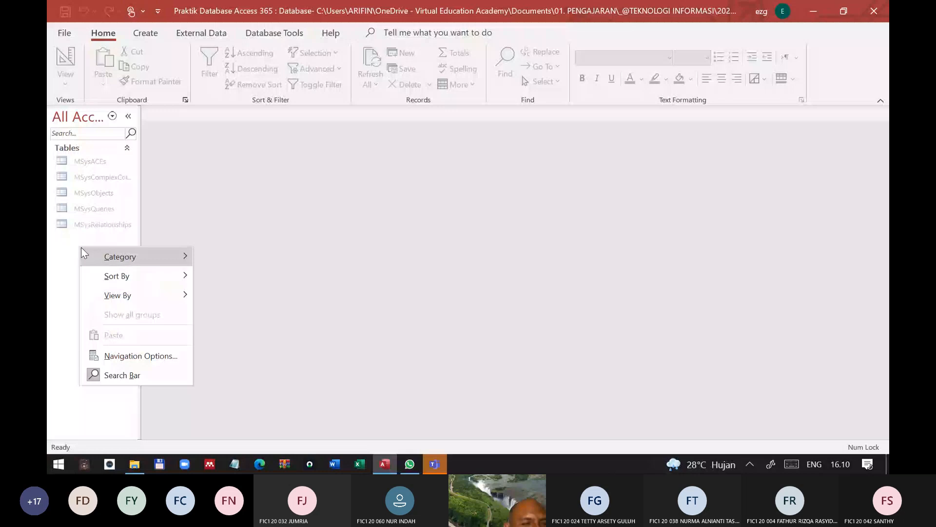
{"action": "left_click", "coordinate": [147, 357]}
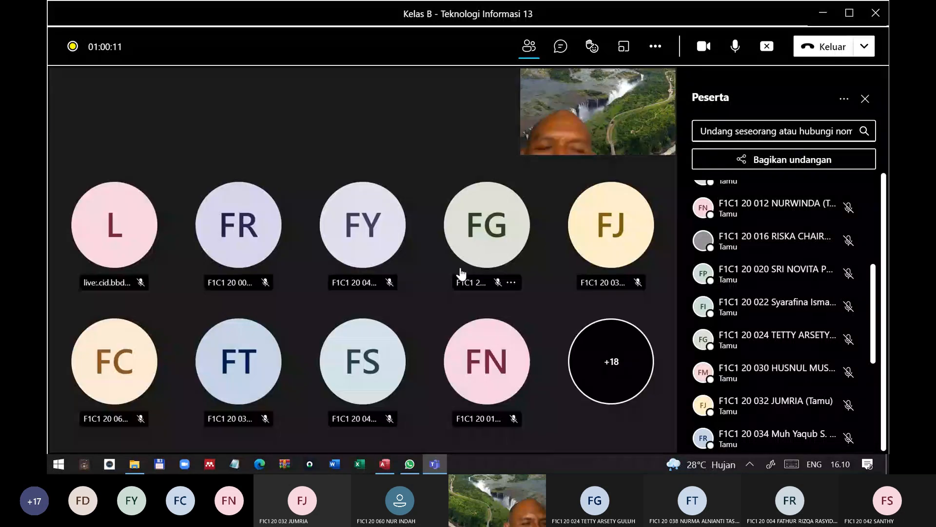
Start an Access database import from the existing database under 01. PENGAJARAN, bringing its objects into the current database
{"action": "left_click", "coordinate": [385, 464]}
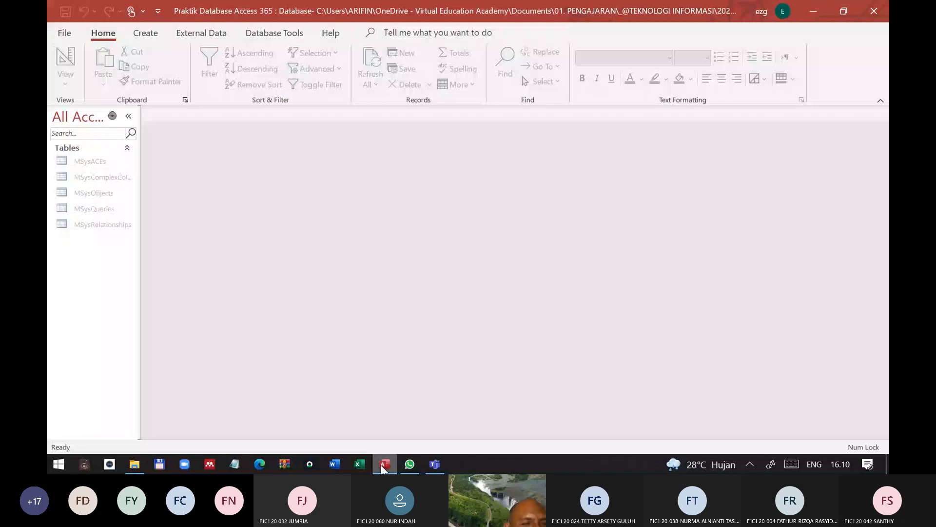
{"action": "right_click", "coordinate": [73, 149]}
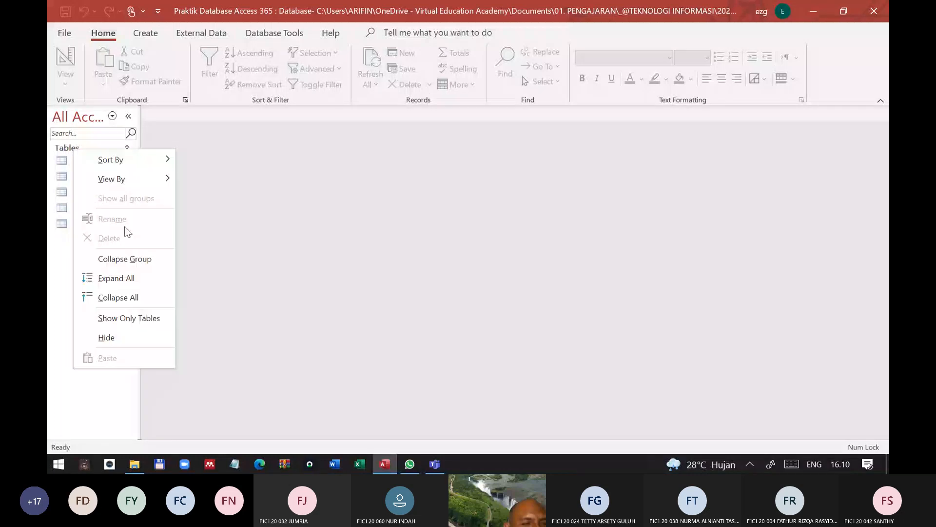
{"action": "right_click", "coordinate": [90, 173]}
{"action": "mouse_move", "coordinate": [146, 221]}
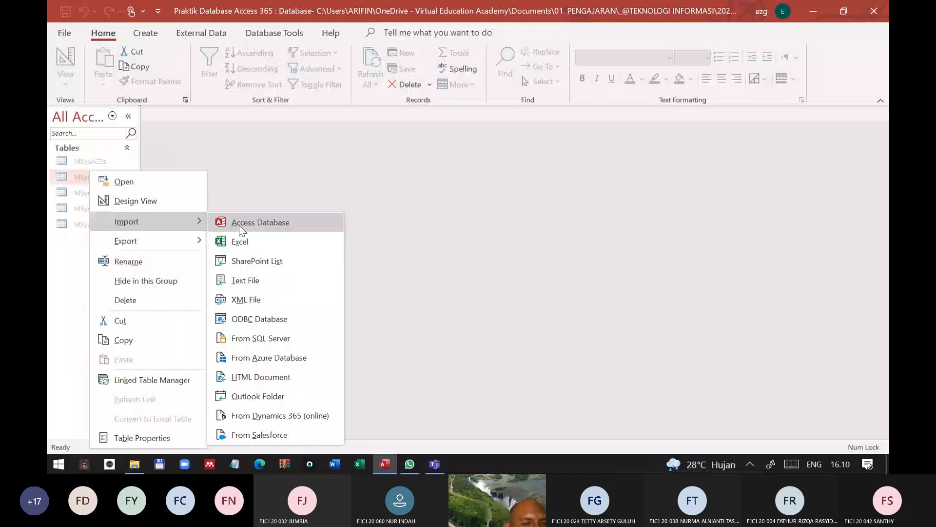
{"action": "left_click", "coordinate": [239, 226]}
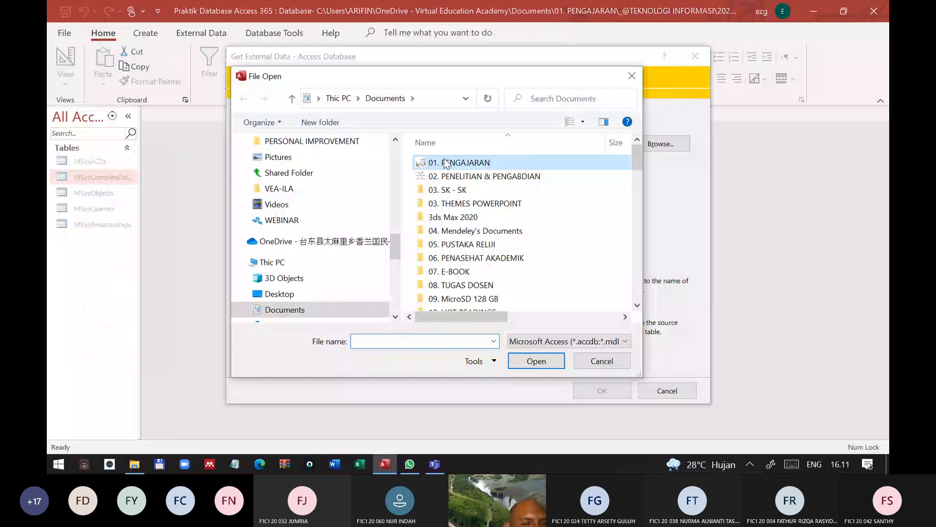
{"action": "double_click", "coordinate": [445, 163]}
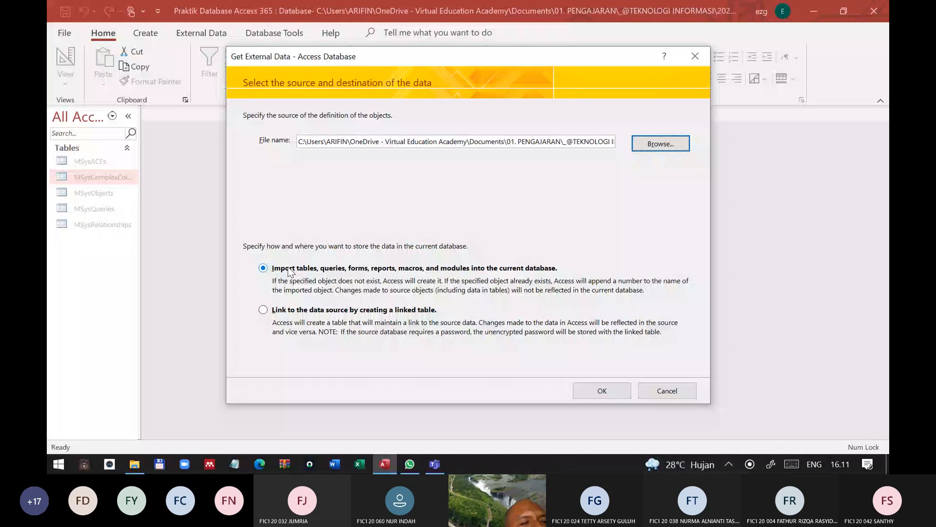
{"action": "left_click", "coordinate": [602, 391]}
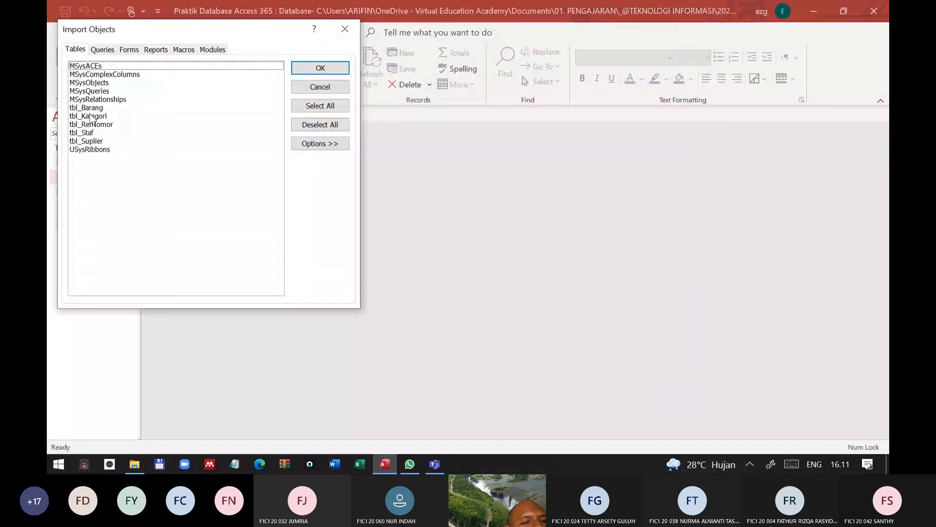
Select the tables tbl_Barang to tbl_Suplier and USysRibbons, the query Query1 and all the forms for import
{"action": "left_click_drag", "start_coordinate": [90, 108], "coordinate": [92, 144]}
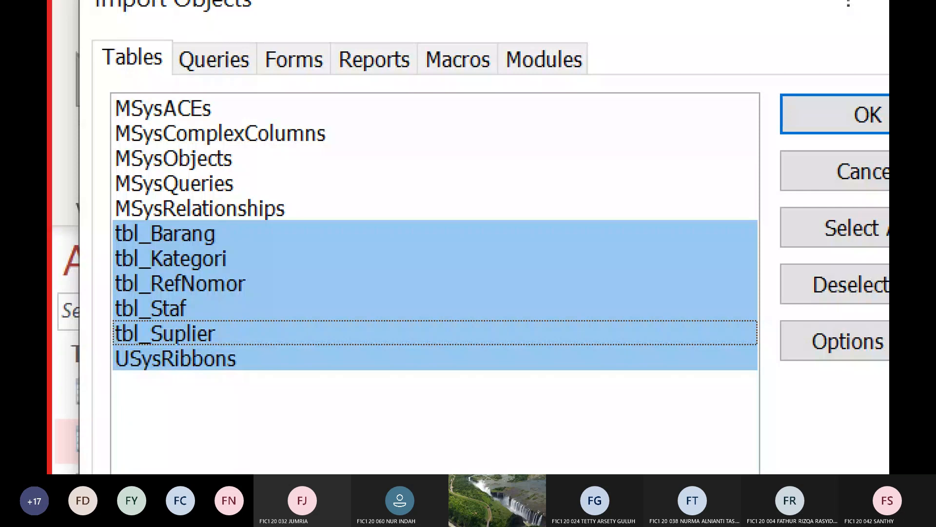
{"action": "left_click", "coordinate": [214, 59]}
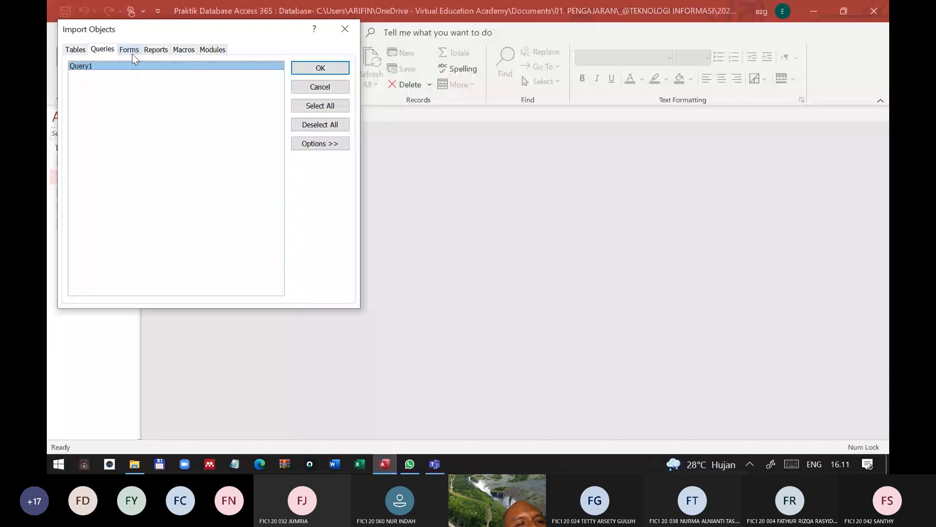
{"action": "left_click", "coordinate": [132, 51]}
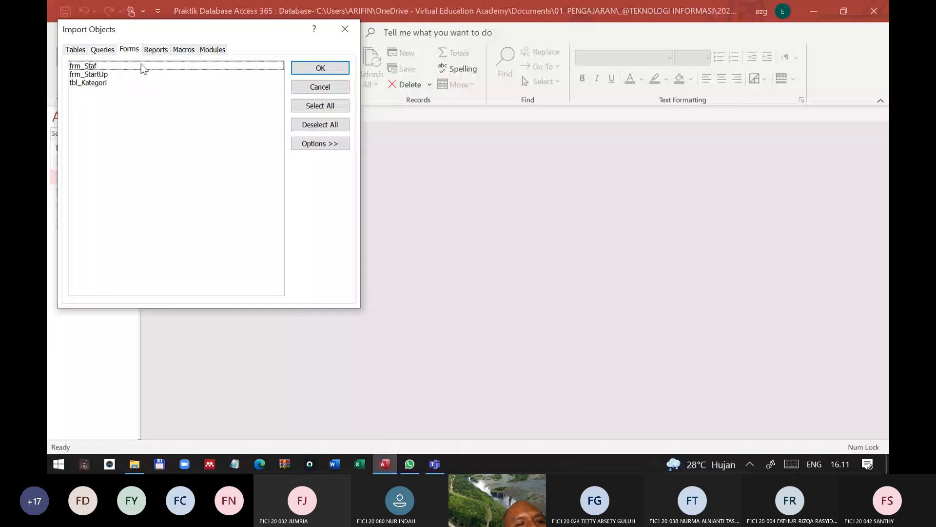
{"action": "key", "text": "alt+a"}
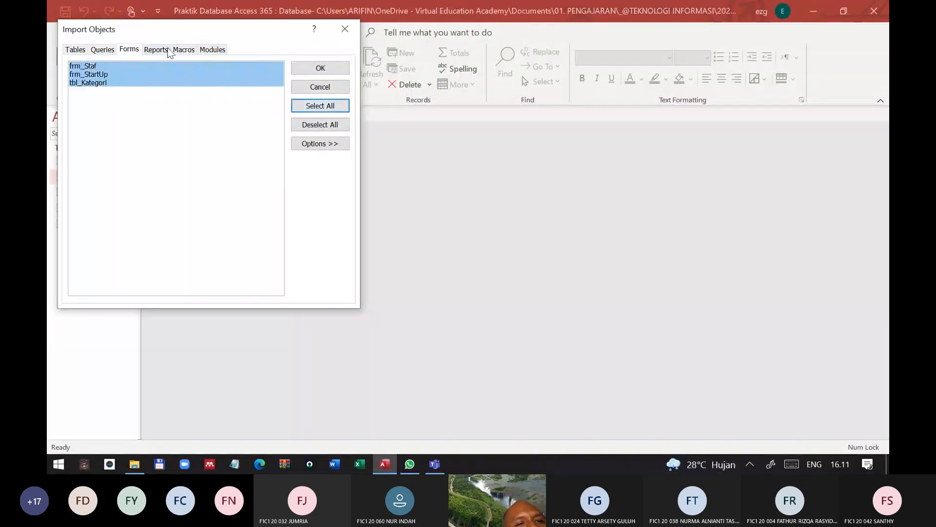
Add the m_BukaFormStaf macro and Module1 to the import selection, and recheck the selected queries, tables and forms
{"action": "left_click", "coordinate": [169, 51]}
{"action": "left_click", "coordinate": [193, 50]}
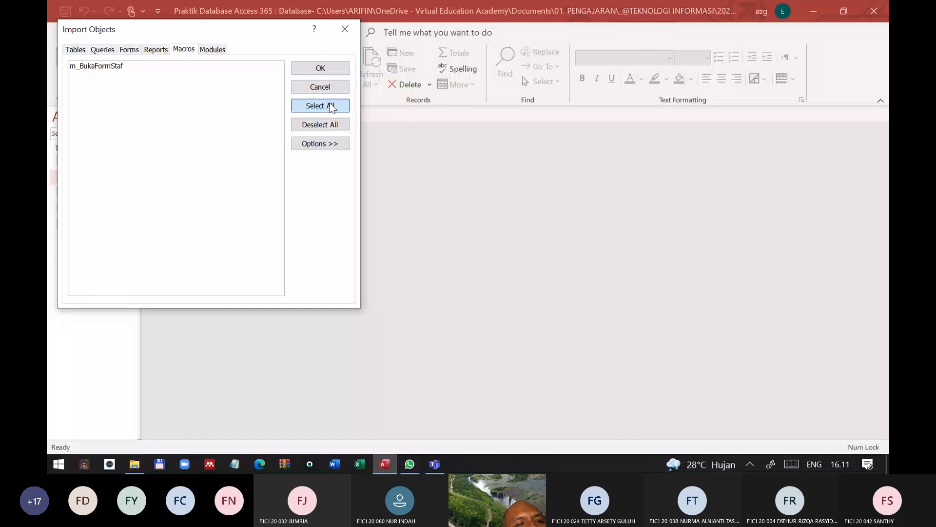
{"action": "left_click", "coordinate": [332, 107]}
{"action": "left_click", "coordinate": [213, 50]}
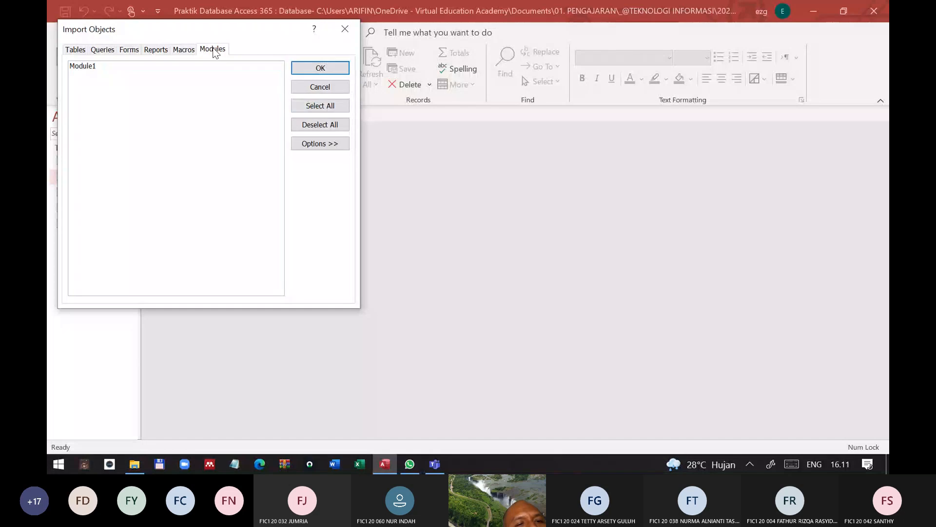
{"action": "left_click", "coordinate": [318, 105]}
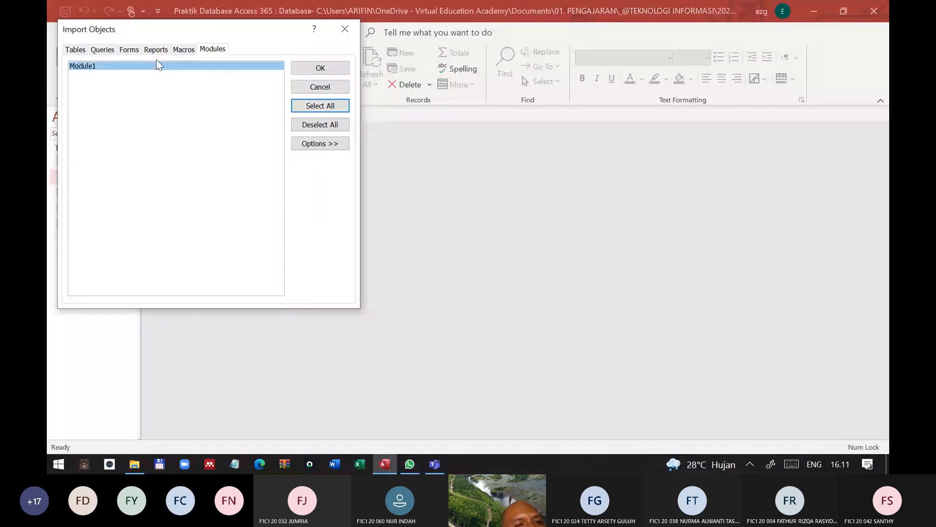
{"action": "left_click", "coordinate": [103, 49]}
{"action": "left_click", "coordinate": [80, 66]}
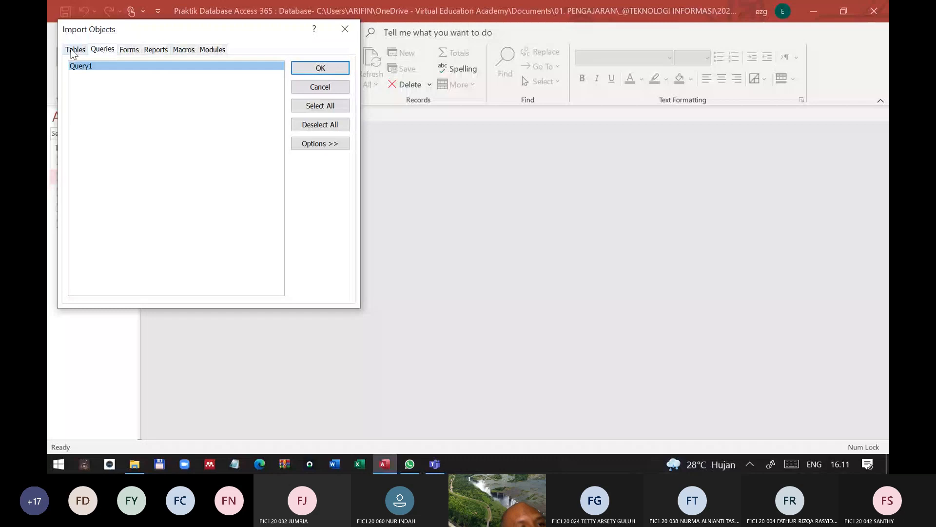
{"action": "left_click", "coordinate": [74, 50]}
{"action": "left_click", "coordinate": [130, 51]}
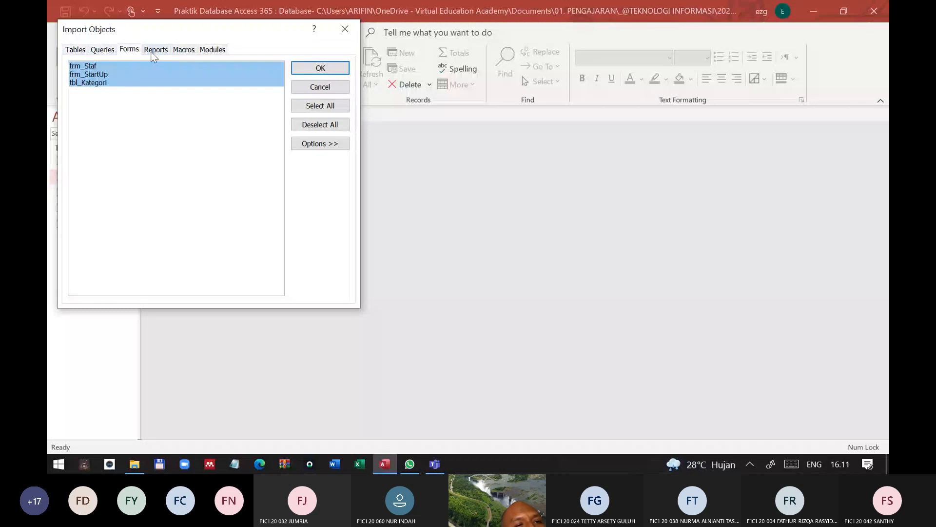
{"action": "left_click", "coordinate": [154, 52]}
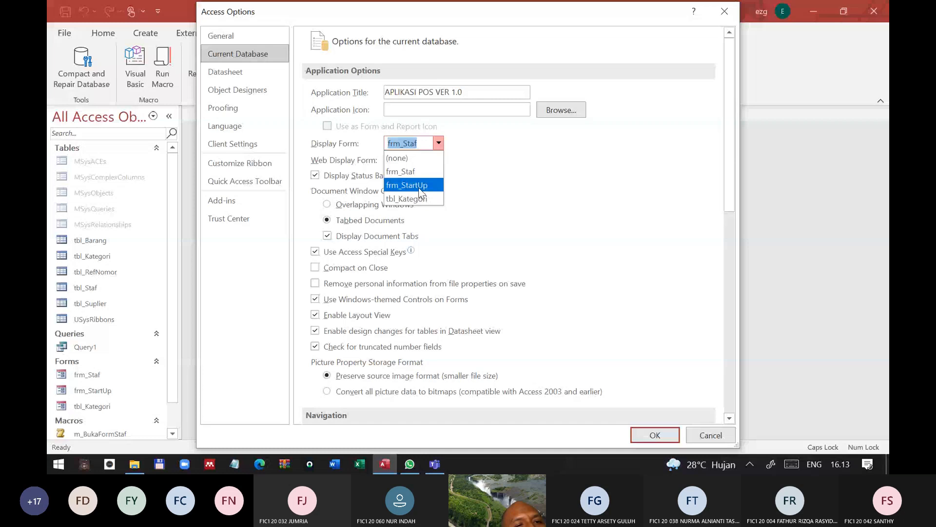
Set the current database's display form to frm_StartUp and its document windows to Overlapping Windows
{"action": "left_click", "coordinate": [407, 184]}
{"action": "left_click", "coordinate": [370, 205]}
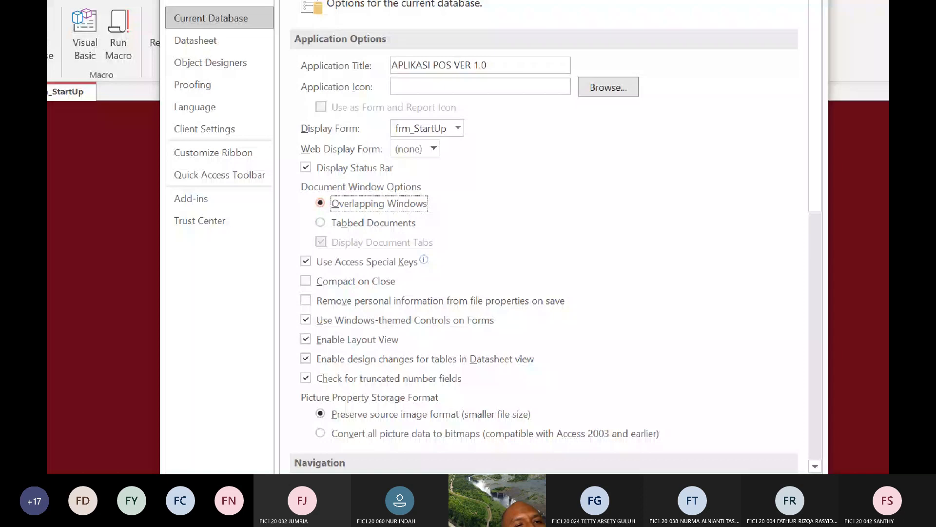
{"action": "key", "text": "Return"}
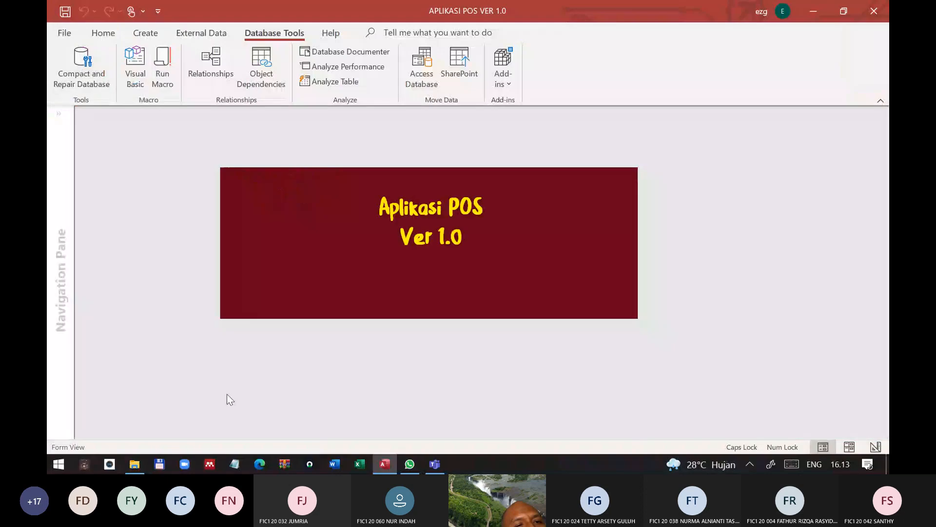
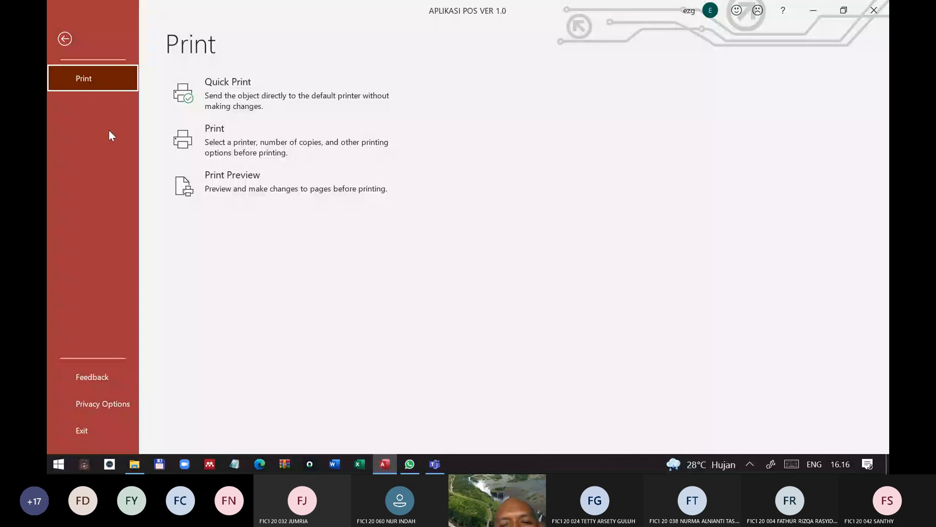
Exit the restricted view of the POS application and check the File page commands of APLIKASI POS VER 1.0 with full menus
{"action": "left_click", "coordinate": [66, 39]}
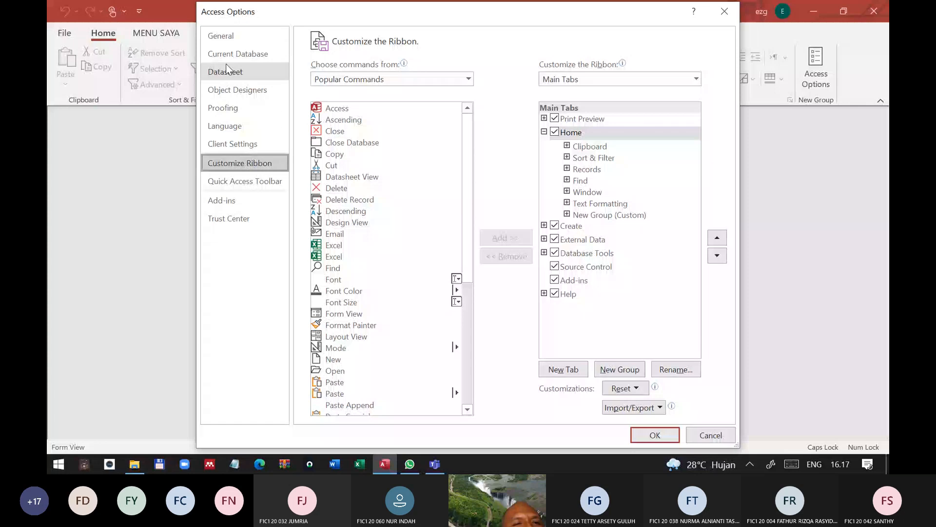
{"action": "key", "text": "Return"}
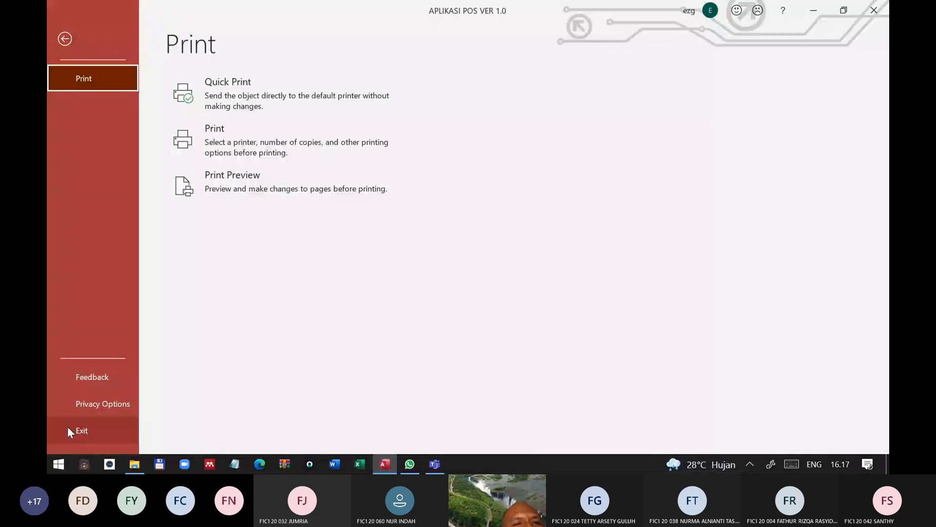
{"action": "left_click", "coordinate": [68, 426]}
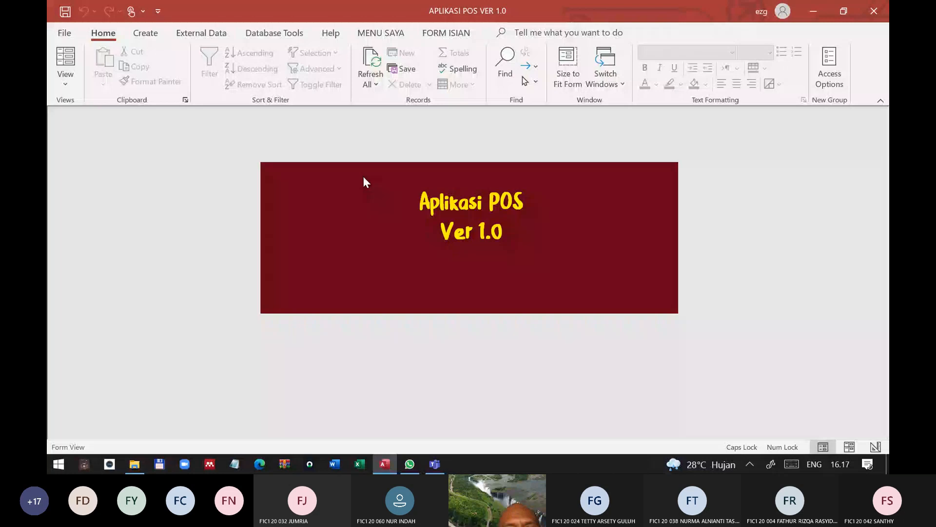
{"action": "left_click", "coordinate": [64, 33]}
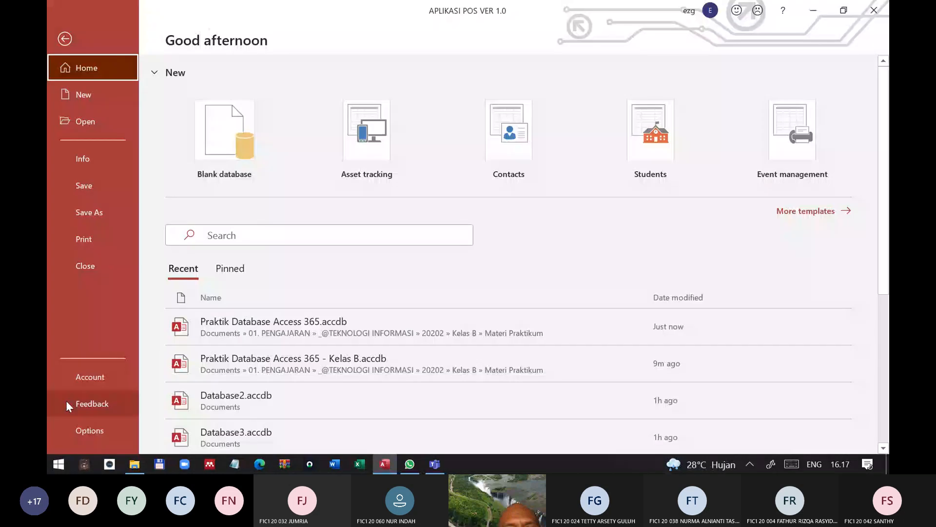
{"action": "key", "text": "Escape"}
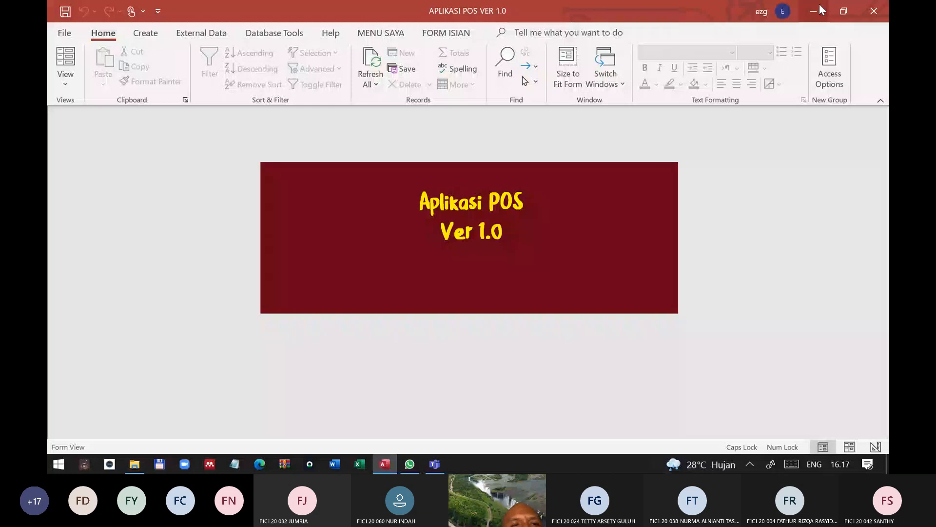
{"action": "left_click", "coordinate": [821, 10]}
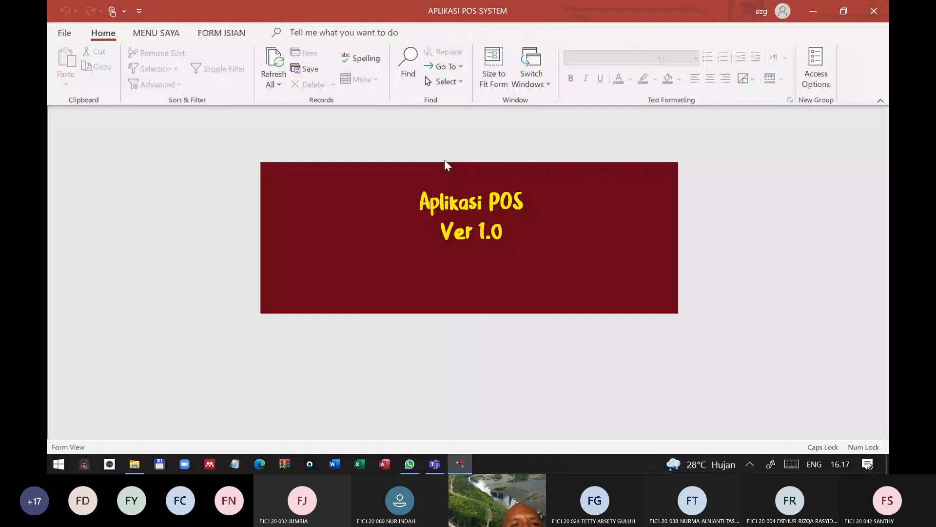
Examine New Group (Custom) under the Home tab in the ribbon customisation options of APLIKASI POS SYSTEM
{"action": "right_click", "coordinate": [228, 29]}
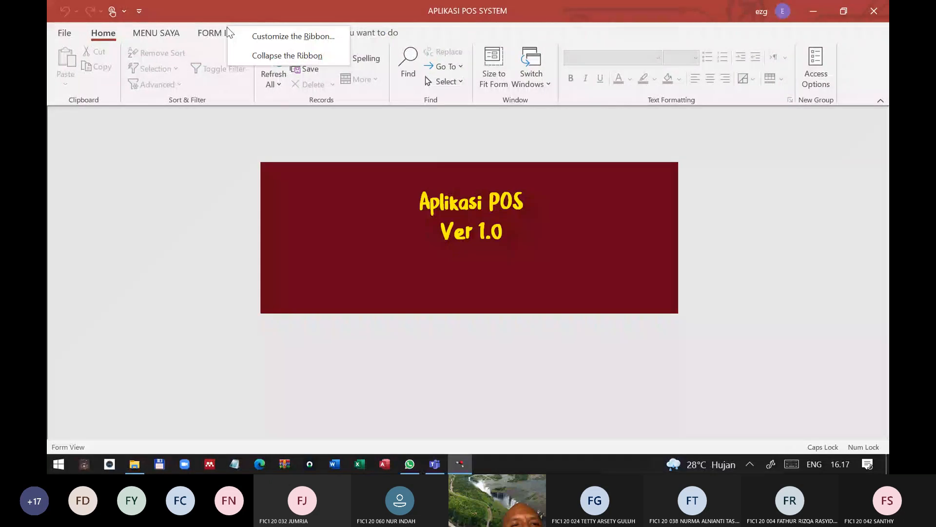
{"action": "left_click", "coordinate": [293, 36]}
{"action": "left_click", "coordinate": [585, 215]}
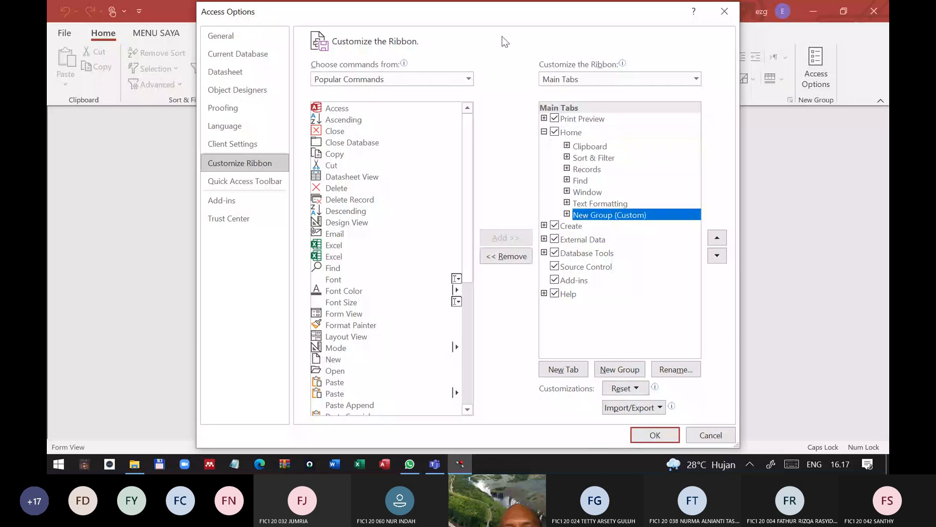
{"action": "left_click_drag", "start_coordinate": [505, 12], "coordinate": [504, 18]}
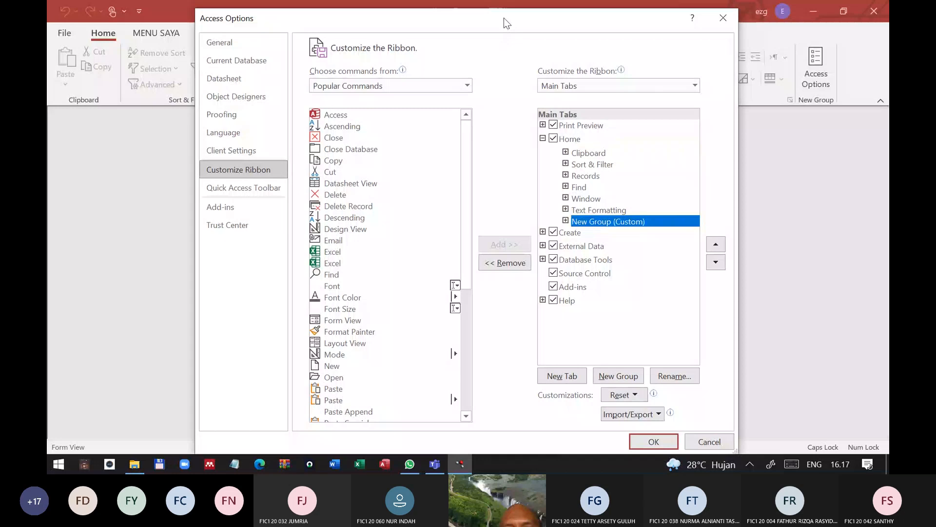
{"action": "left_click_drag", "start_coordinate": [504, 18], "coordinate": [480, 10]}
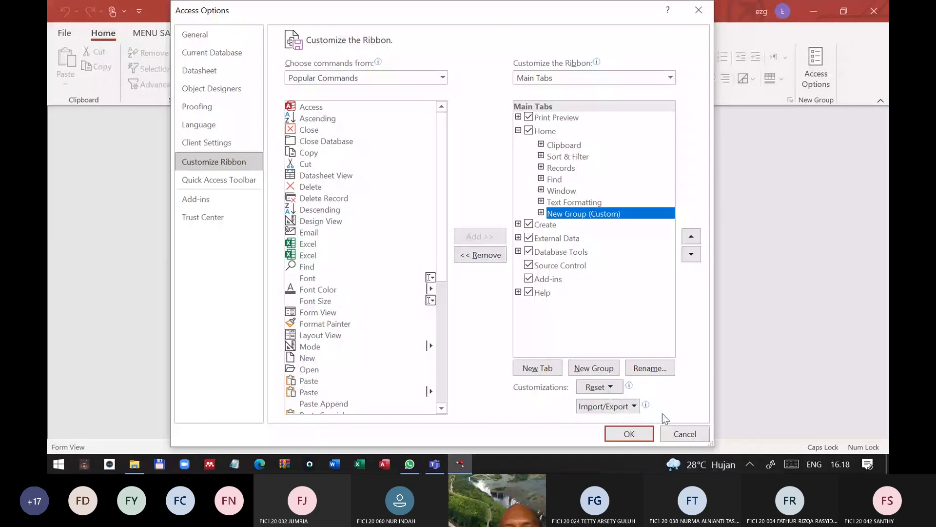
{"action": "left_click", "coordinate": [629, 433]}
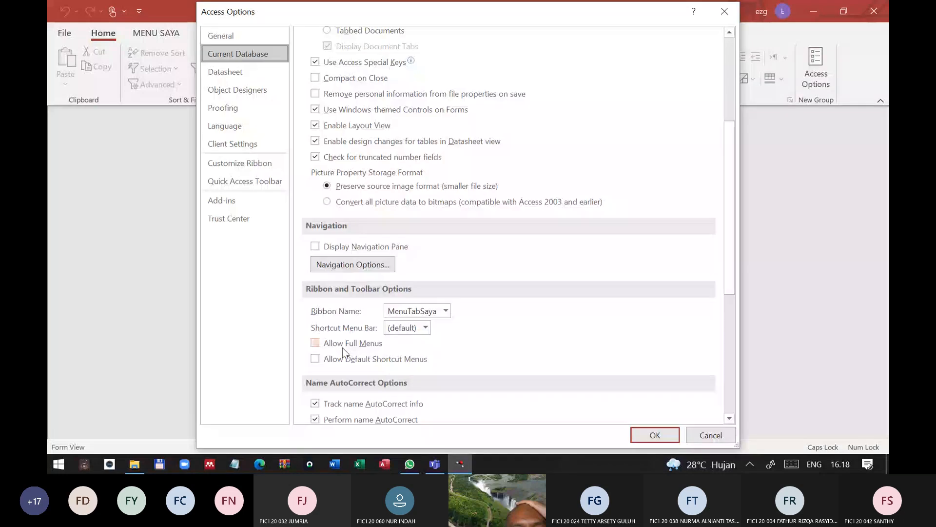
Switch on Allow Full Menus and Allow Default Shortcut Menus for the current database, and reopen the Kelas B database
{"action": "left_click", "coordinate": [342, 347]}
{"action": "left_click", "coordinate": [316, 357]}
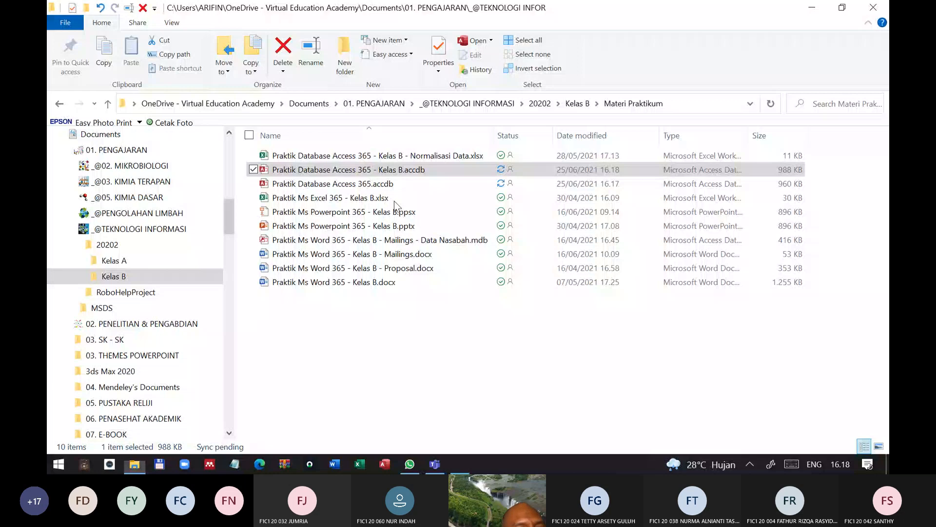
{"action": "key", "text": "Return"}
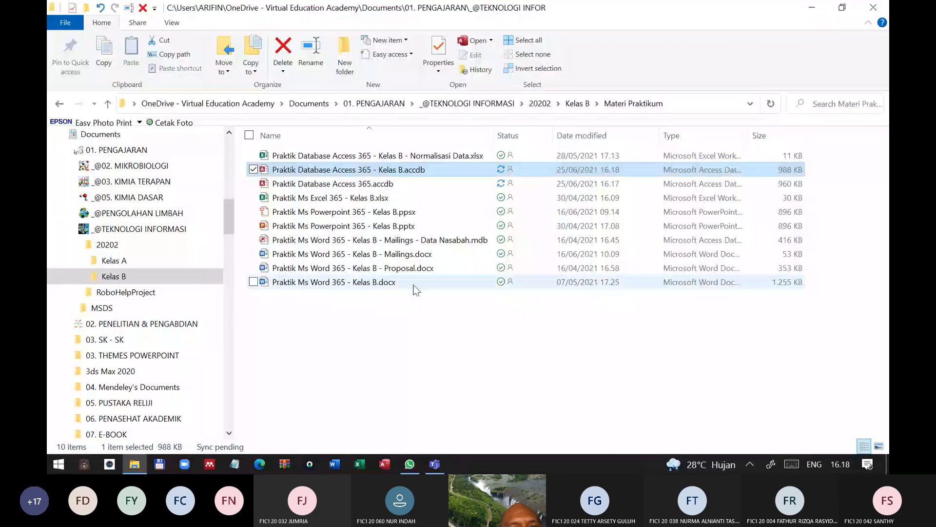
Delete Praktik Database Access 365.accdb from the Materi Praktikum folder and select the Kelas B database file
{"action": "left_click", "coordinate": [342, 184]}
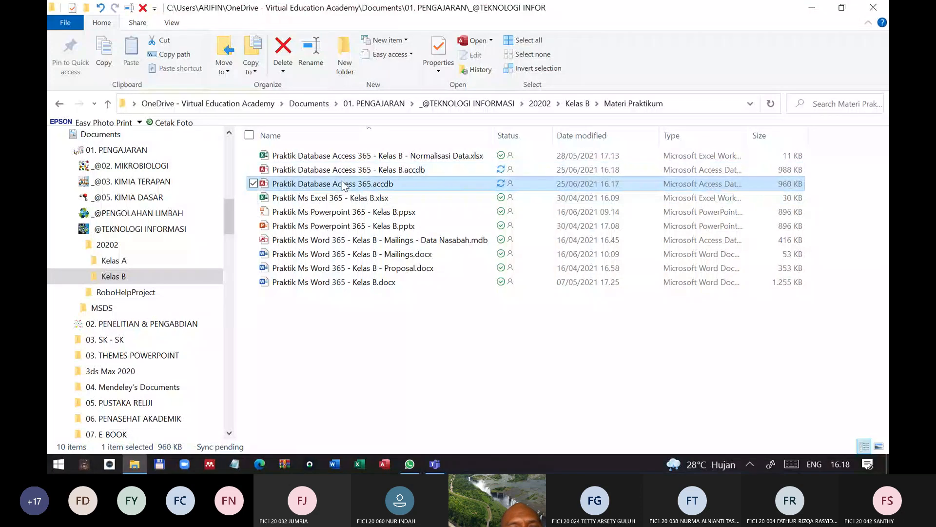
{"action": "left_click", "coordinate": [283, 56]}
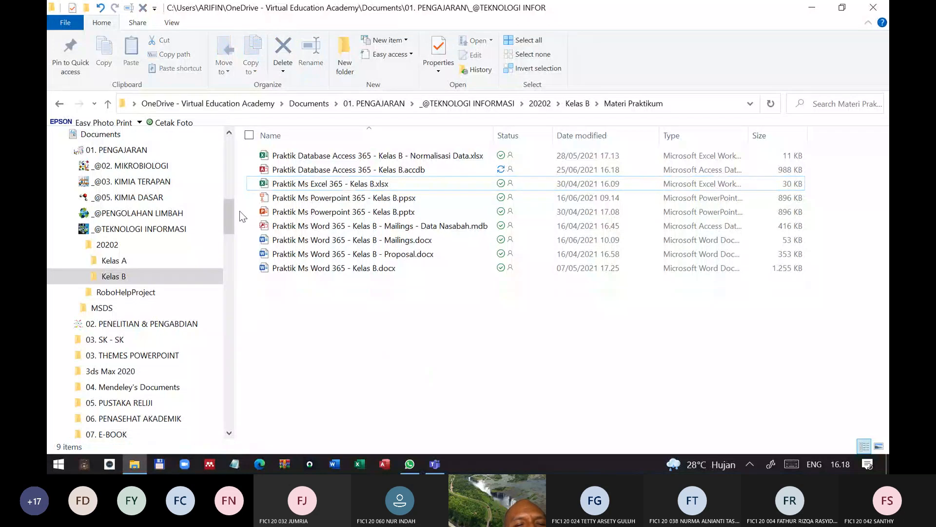
{"action": "left_click", "coordinate": [269, 171]}
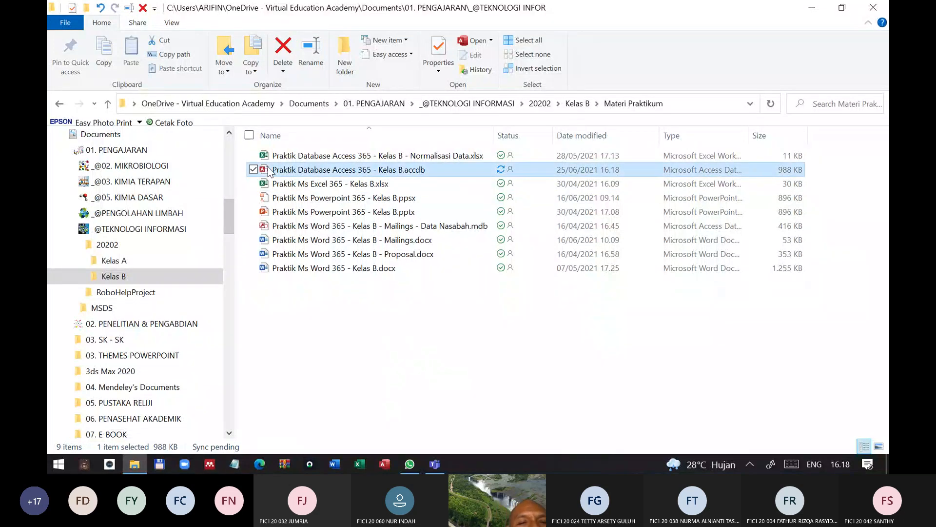
Open the Kelas B database, test the custom Input/Edit command for the employee data form, and close that form
{"action": "double_click", "coordinate": [268, 171]}
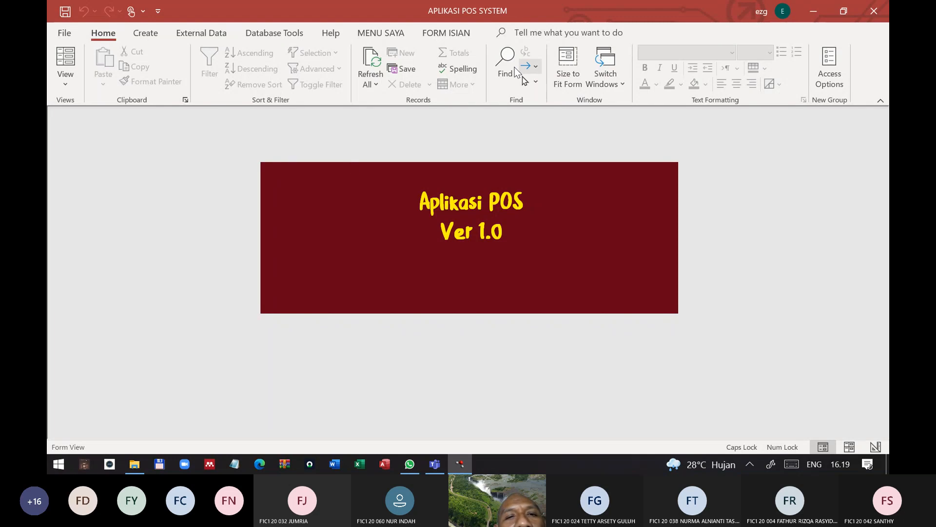
{"action": "left_click", "coordinate": [445, 32]}
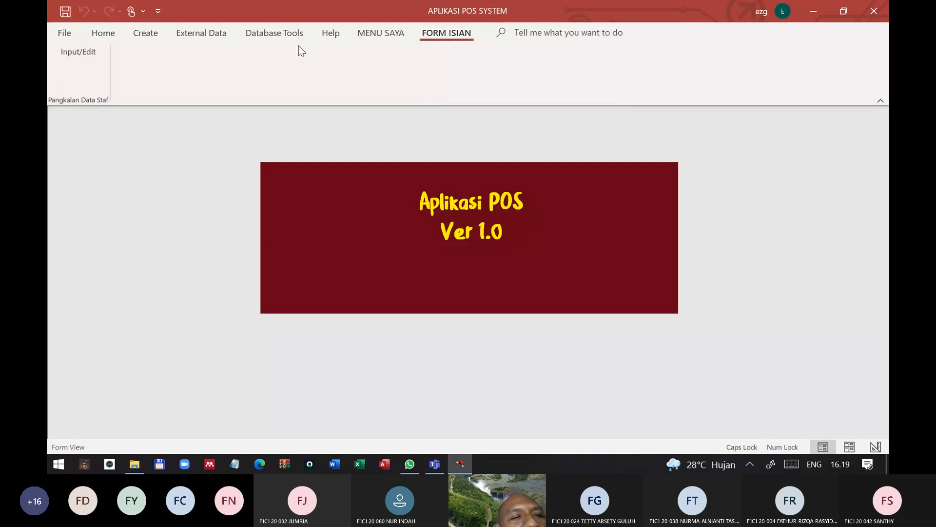
{"action": "left_click", "coordinate": [75, 53]}
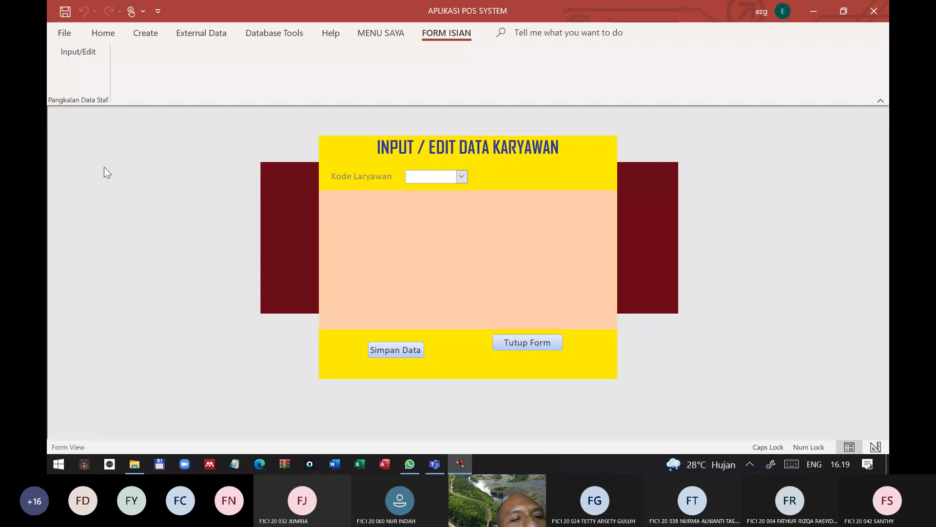
{"action": "left_click", "coordinate": [528, 342]}
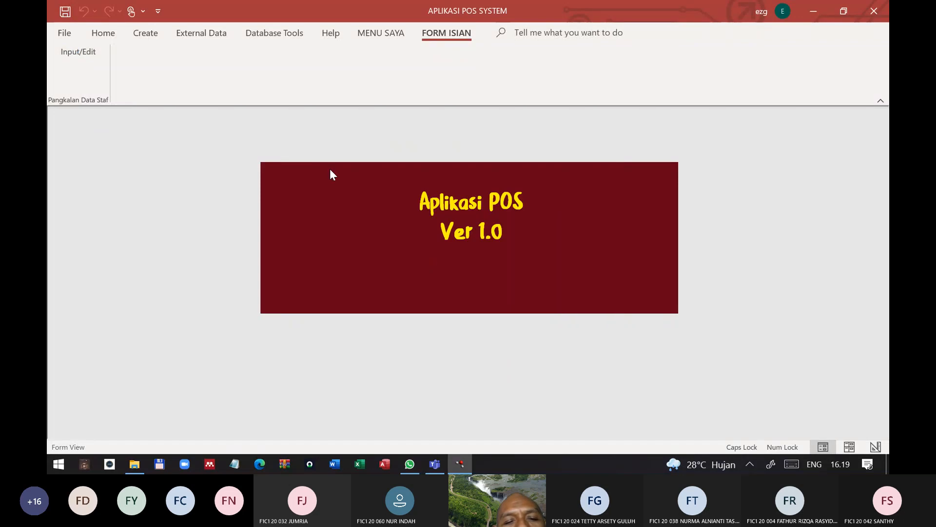
Close the startup form with the custom Tutup Form/Laporan command and show the list of all database objects
{"action": "left_click", "coordinate": [373, 33]}
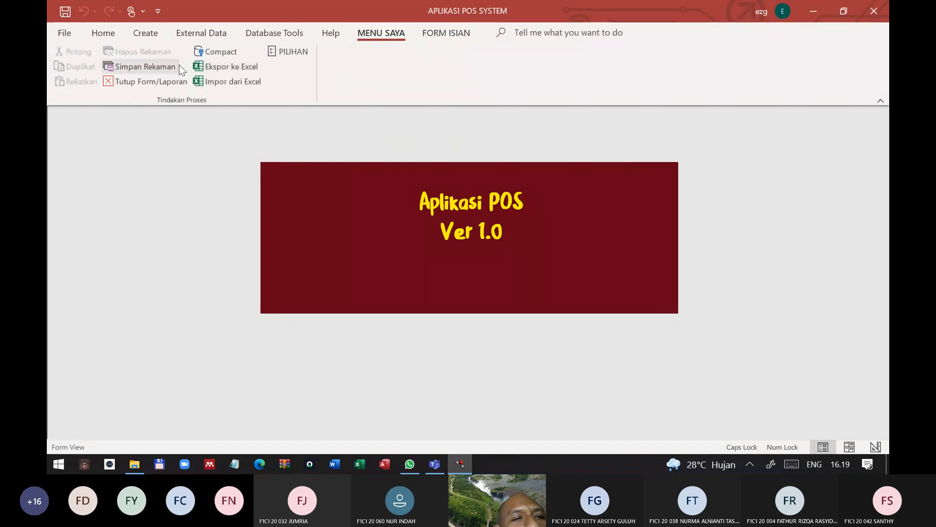
{"action": "left_click", "coordinate": [161, 83]}
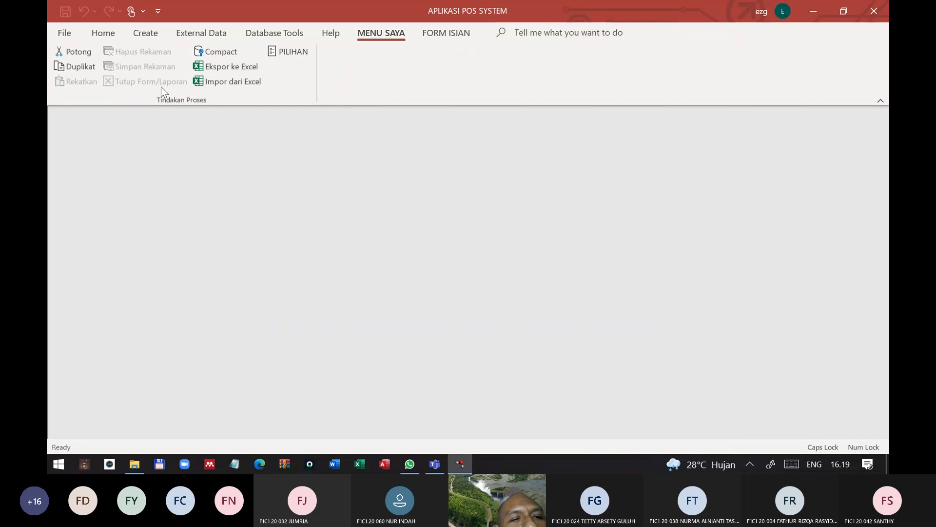
{"action": "key", "text": "F11"}
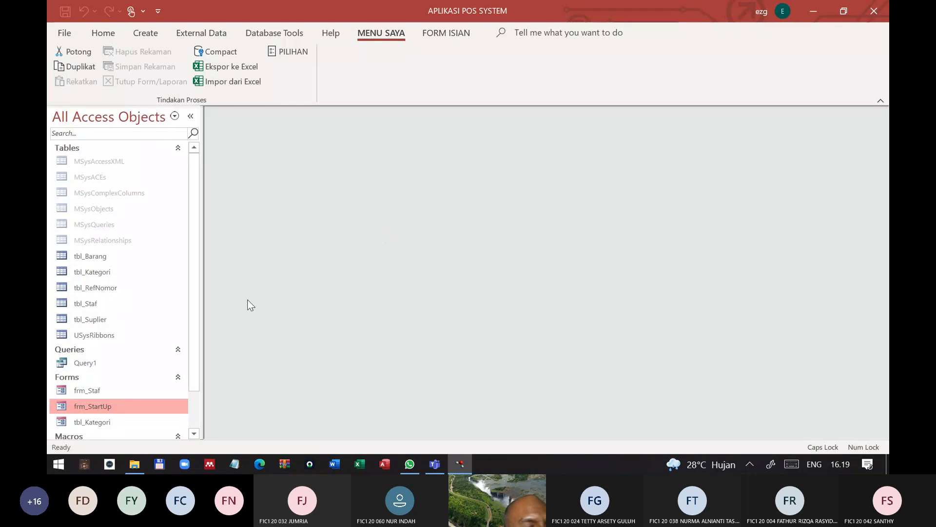
View the tbl_Kategori form in Form view and close it
{"action": "scroll", "coordinate": [109, 335], "scroll_direction": "down", "scroll_amount": 1}
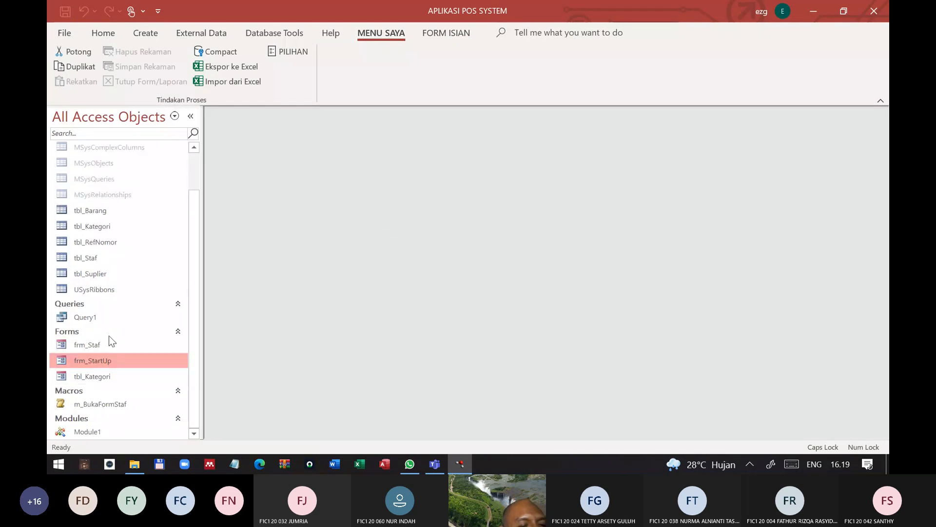
{"action": "double_click", "coordinate": [107, 376]}
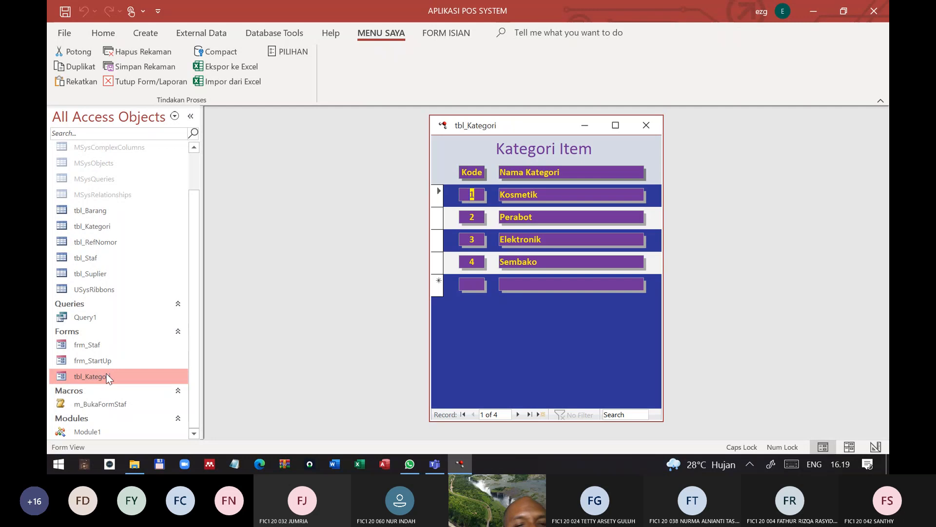
{"action": "left_click", "coordinate": [646, 125]}
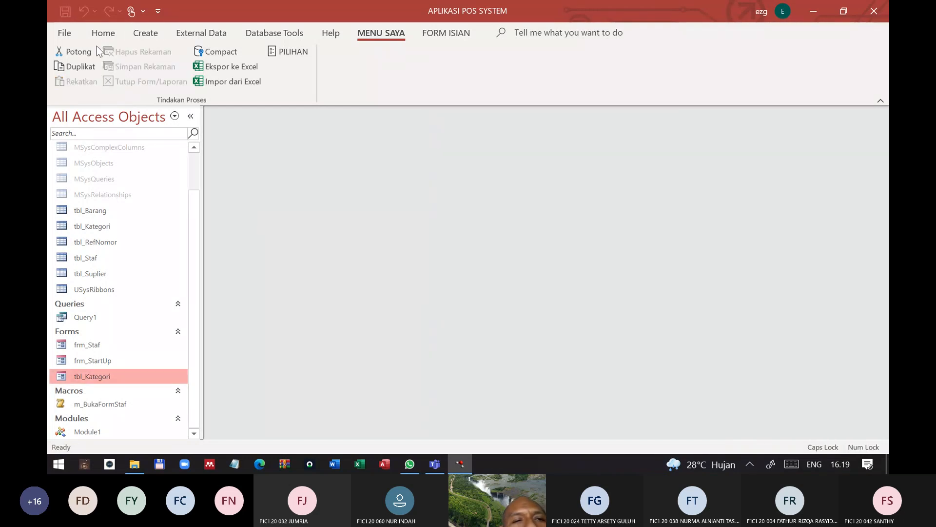
Create a new macro and add an OpenForm action to it
{"action": "left_click", "coordinate": [147, 33]}
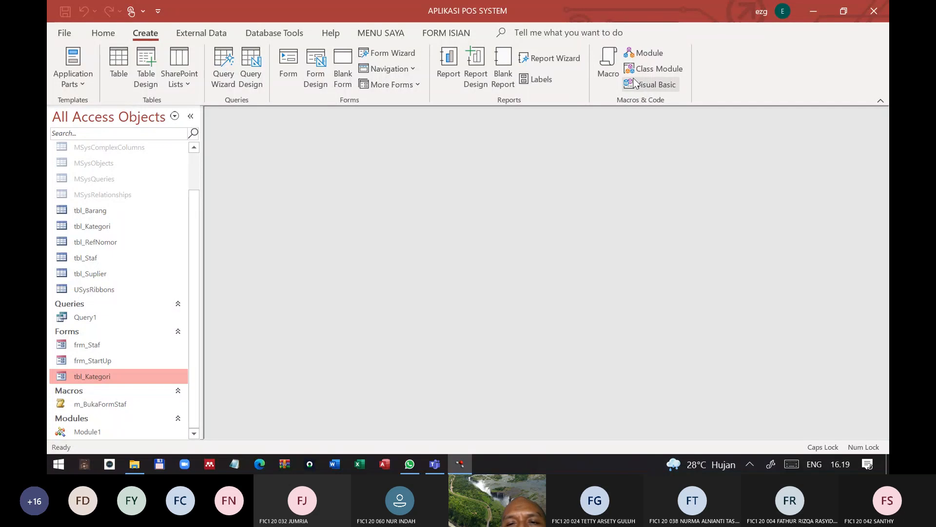
{"action": "left_click", "coordinate": [617, 79]}
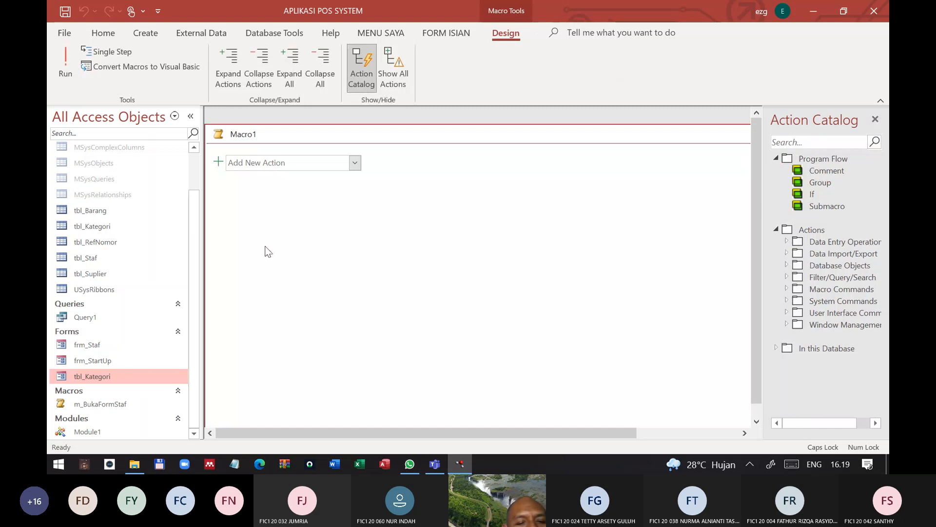
{"action": "left_click", "coordinate": [354, 163]}
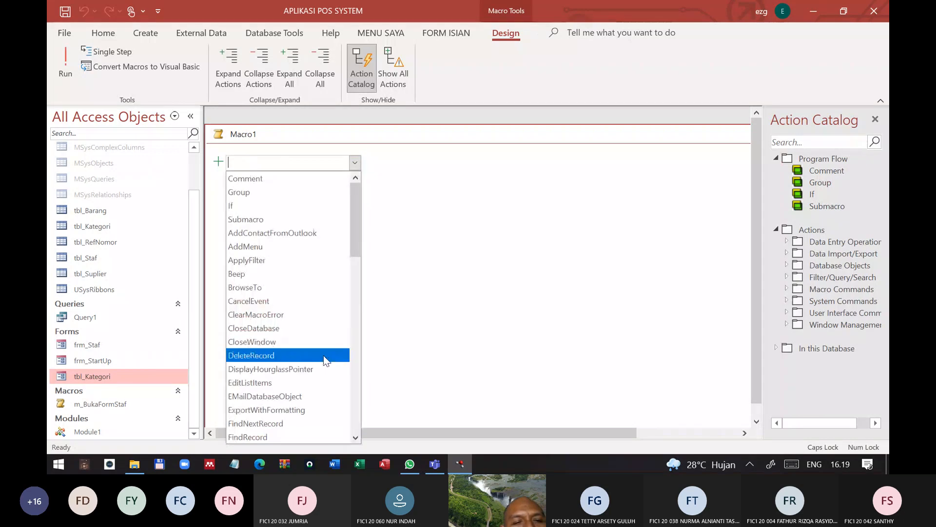
{"action": "scroll", "coordinate": [293, 361], "scroll_direction": "down", "scroll_amount": 5}
{"action": "left_click", "coordinate": [258, 342]}
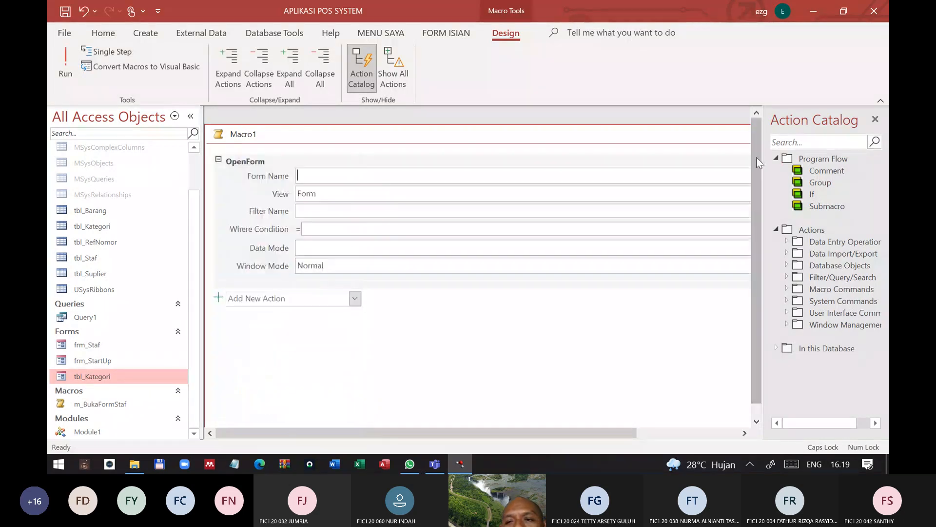
Hide the Action Catalog and set the OpenForm action to open tbl_Kategori with Window Mode Dialog
{"action": "left_click", "coordinate": [875, 119]}
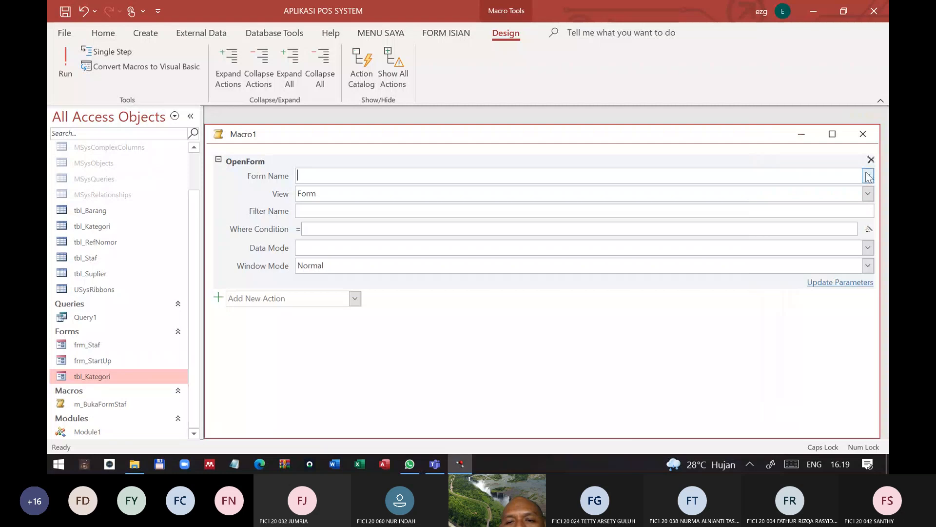
{"action": "left_click", "coordinate": [868, 176]}
{"action": "left_click", "coordinate": [340, 219]}
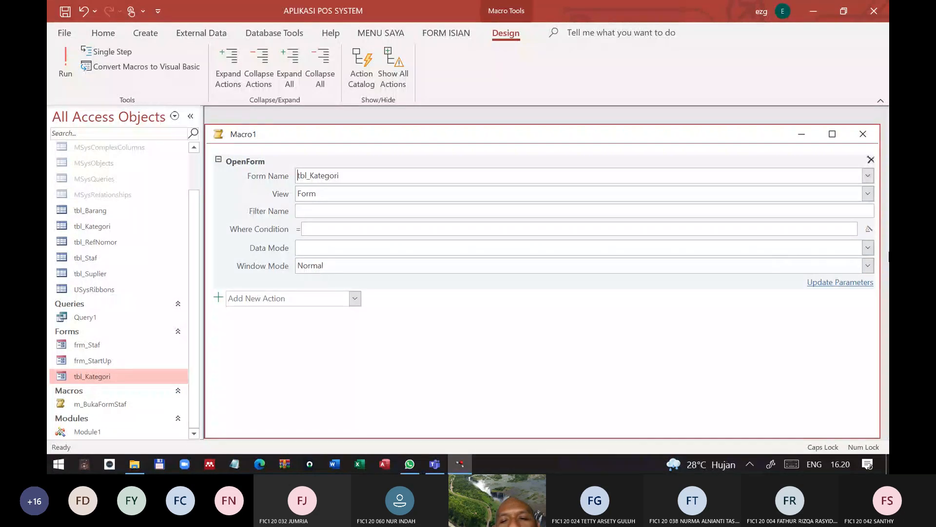
{"action": "left_click", "coordinate": [868, 266]}
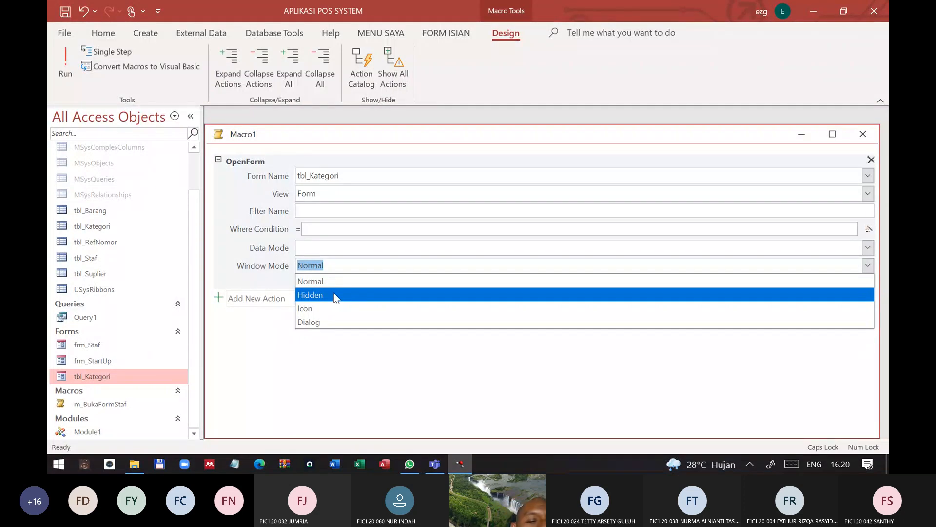
{"action": "left_click", "coordinate": [314, 323]}
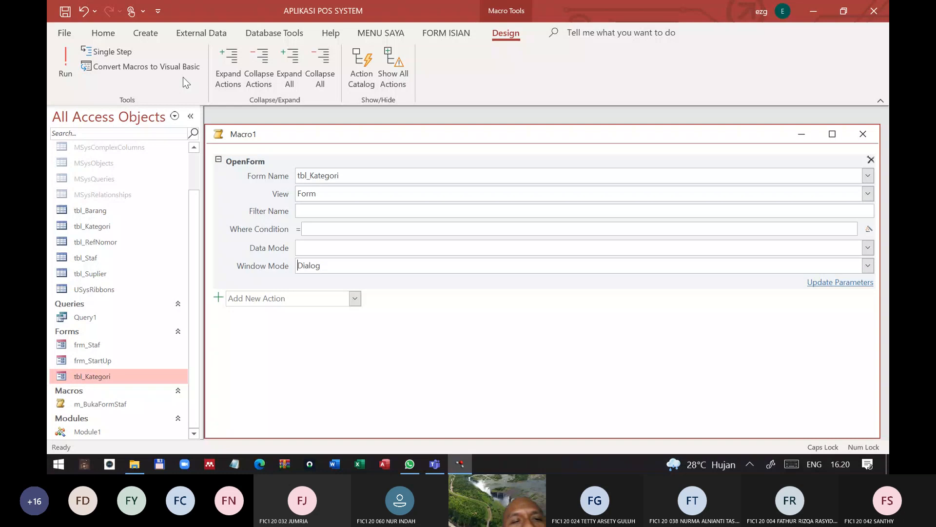
Save the new macro under the name M_DialogFormKategori
{"action": "left_click", "coordinate": [67, 12]}
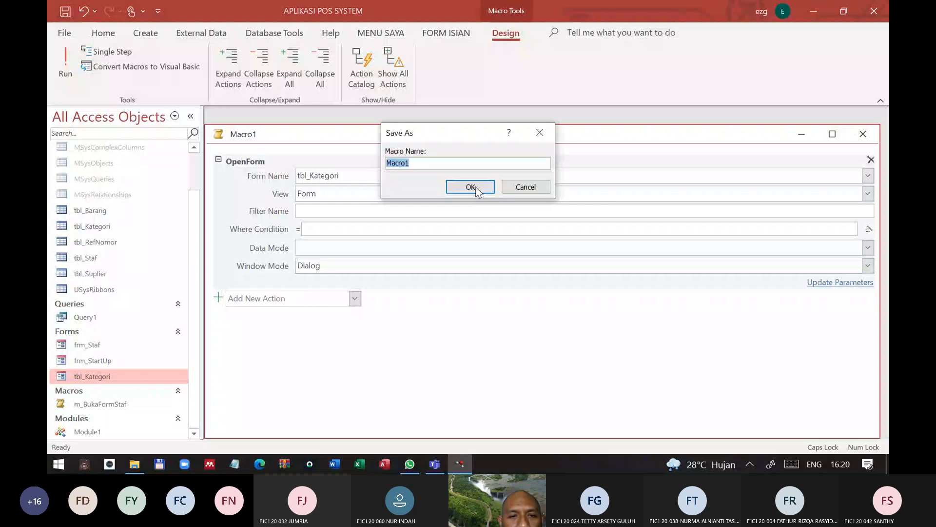
{"action": "type", "text": "M_"}
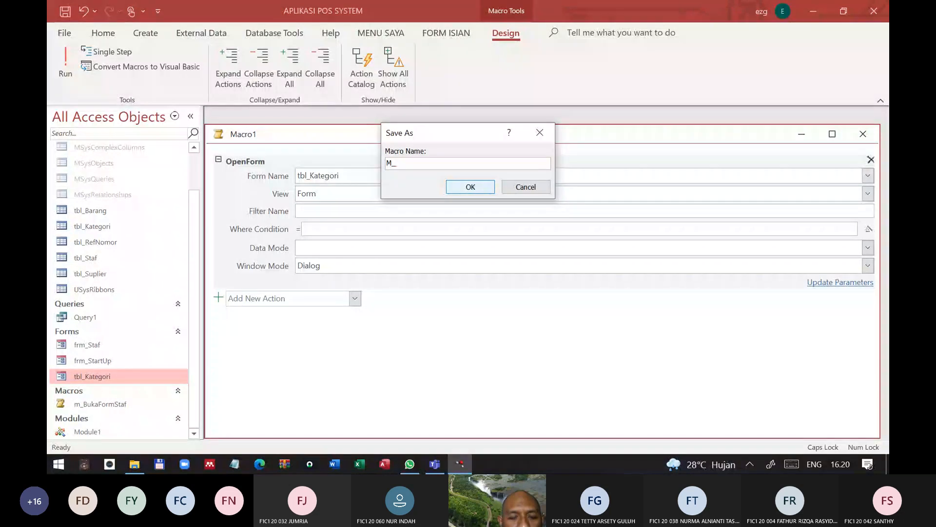
{"action": "type", "text": "d"}
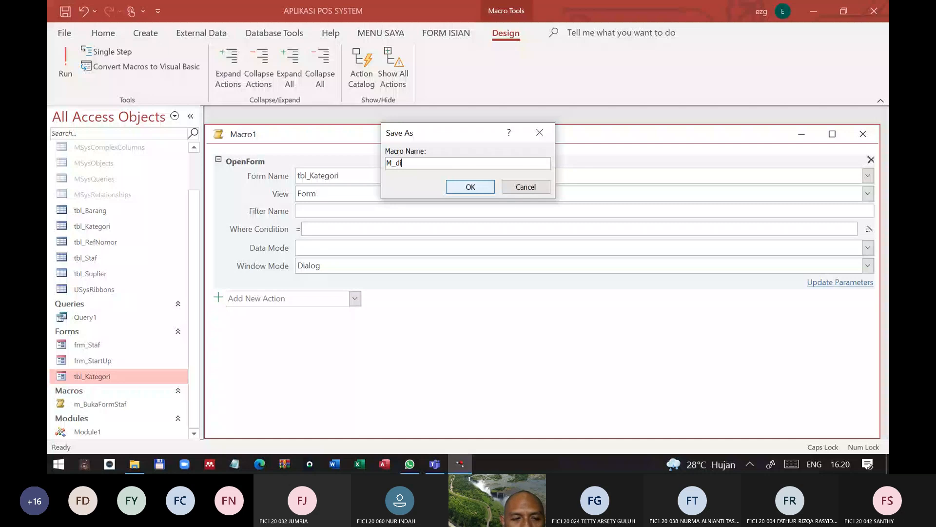
{"action": "type", "text": "i"}
{"action": "key", "text": "Caps_Lock"}
{"action": "type", "text": "alog"}
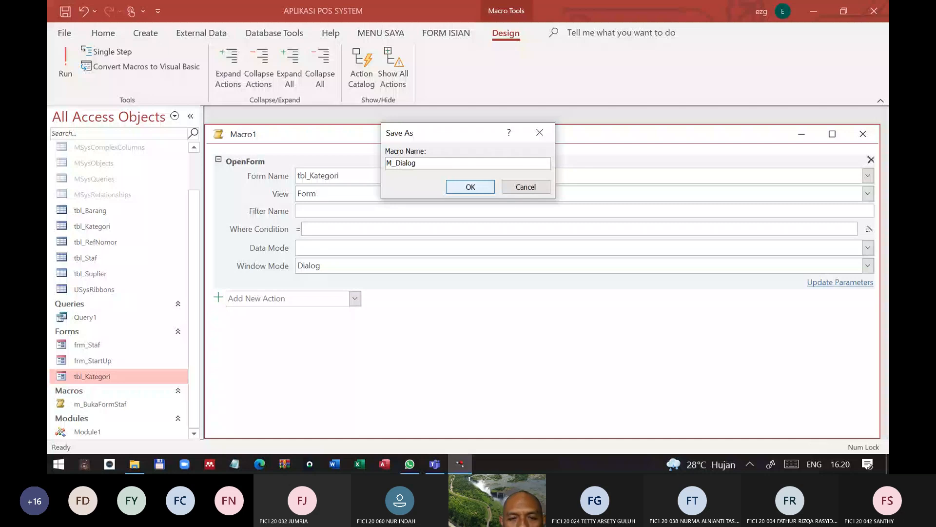
{"action": "type", "text": "Fo"}
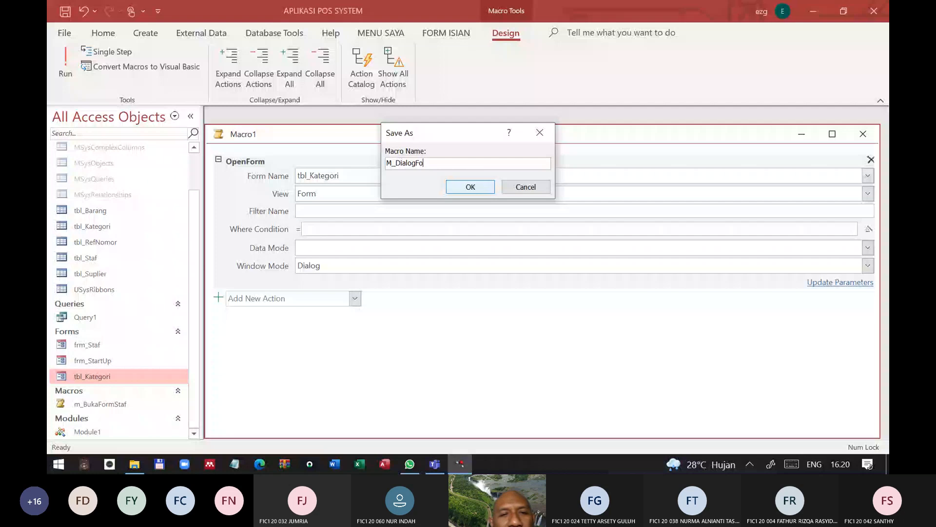
{"action": "type", "text": "rmC"}
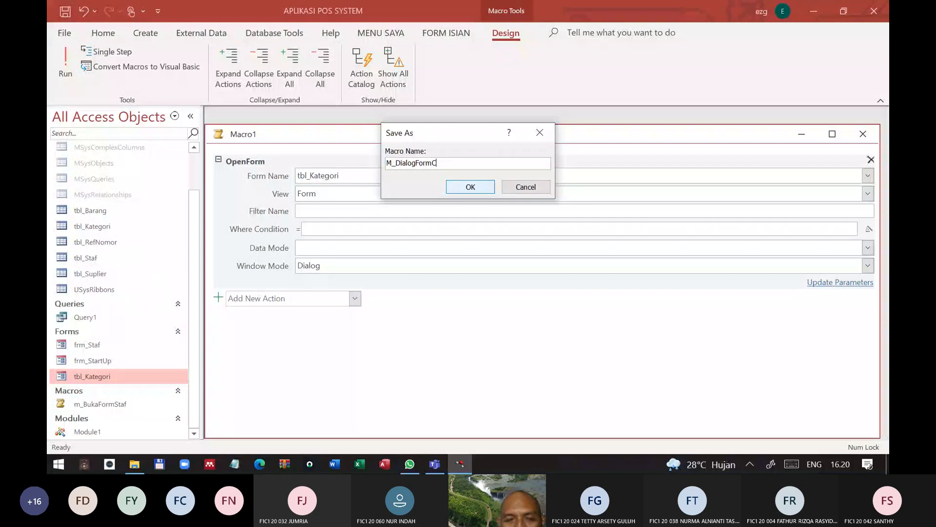
{"action": "key", "text": "BackSpace"}
{"action": "type", "text": "Kategori"}
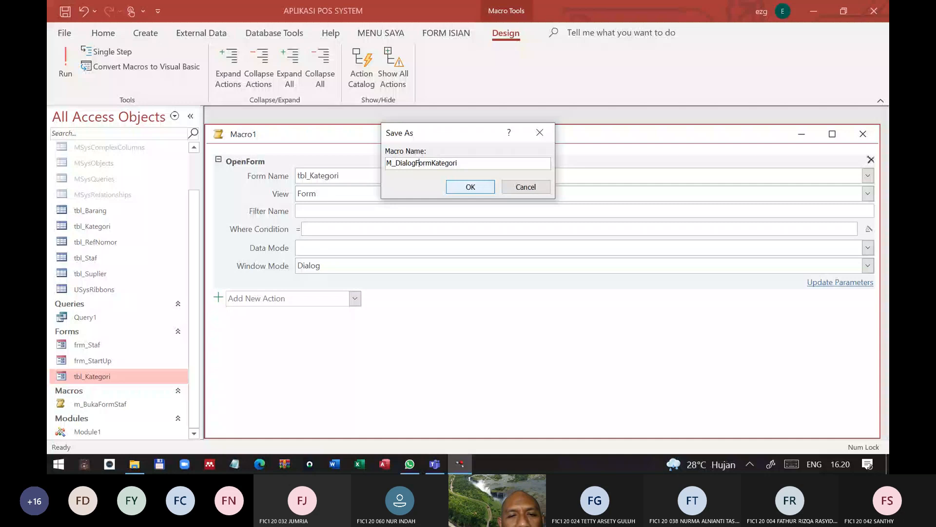
Save the macro under the name m_DialogFormKategori and close it
{"action": "left_click_drag", "start_coordinate": [396, 163], "coordinate": [387, 167]}
{"action": "type", "text": "m"}
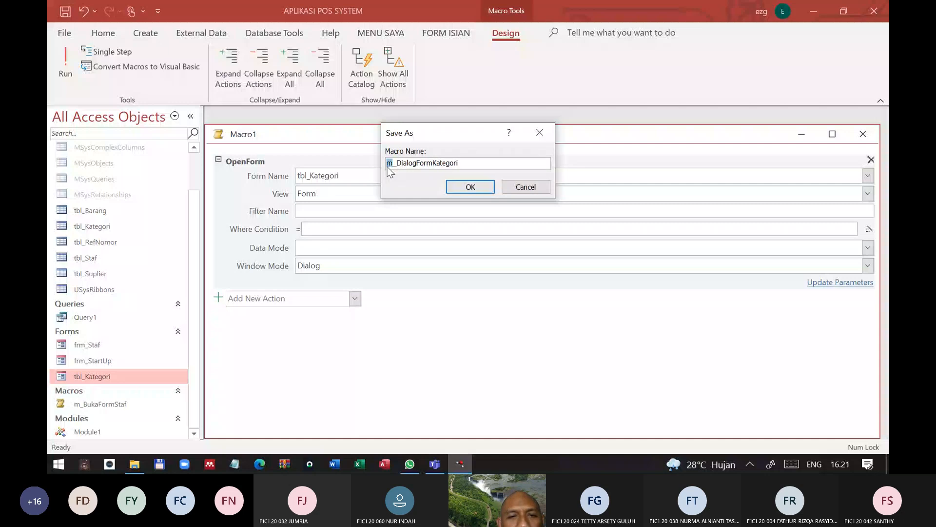
{"action": "key", "text": "Return"}
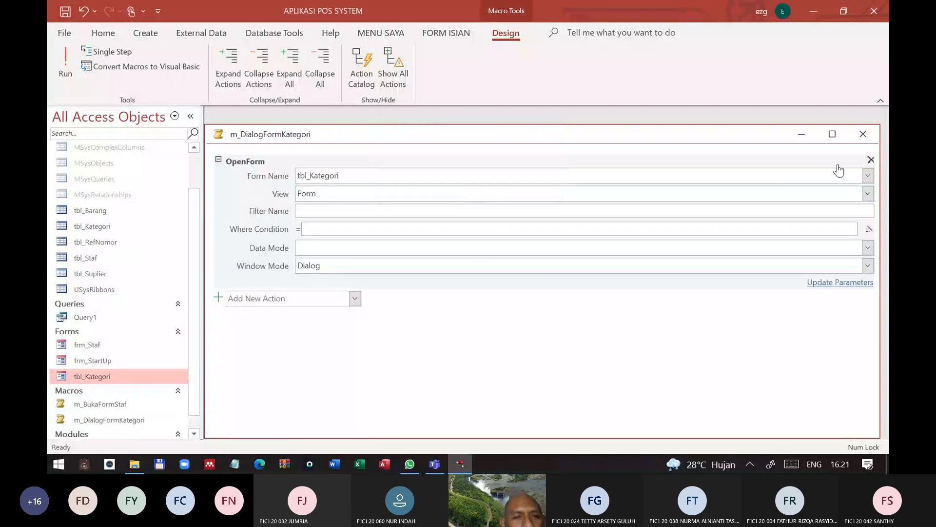
{"action": "left_click", "coordinate": [864, 136]}
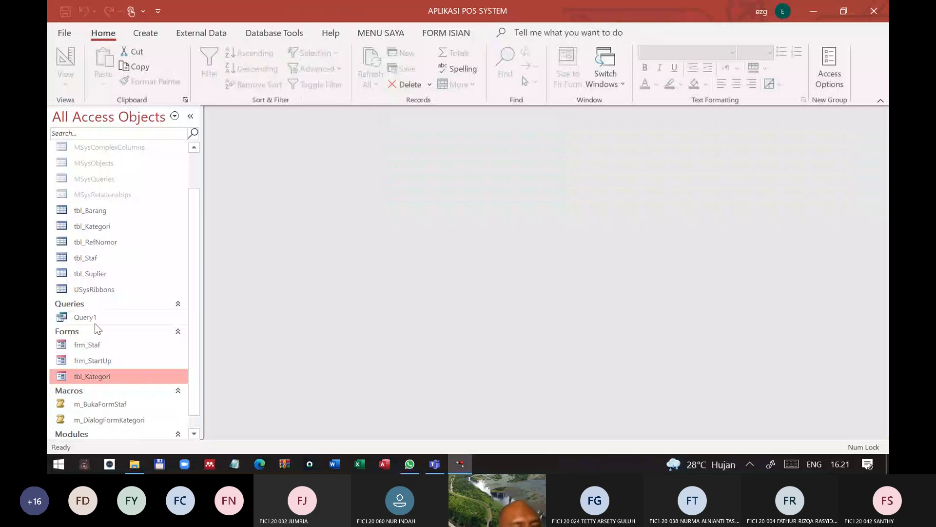
{"action": "scroll", "coordinate": [107, 394], "scroll_direction": "down", "scroll_amount": 1}
{"action": "left_click", "coordinate": [108, 393]}
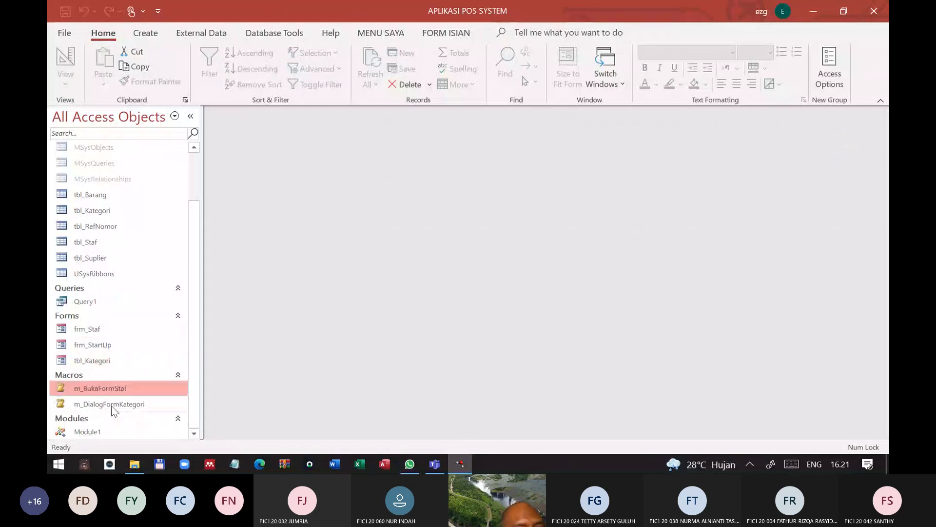
{"action": "left_click", "coordinate": [112, 406]}
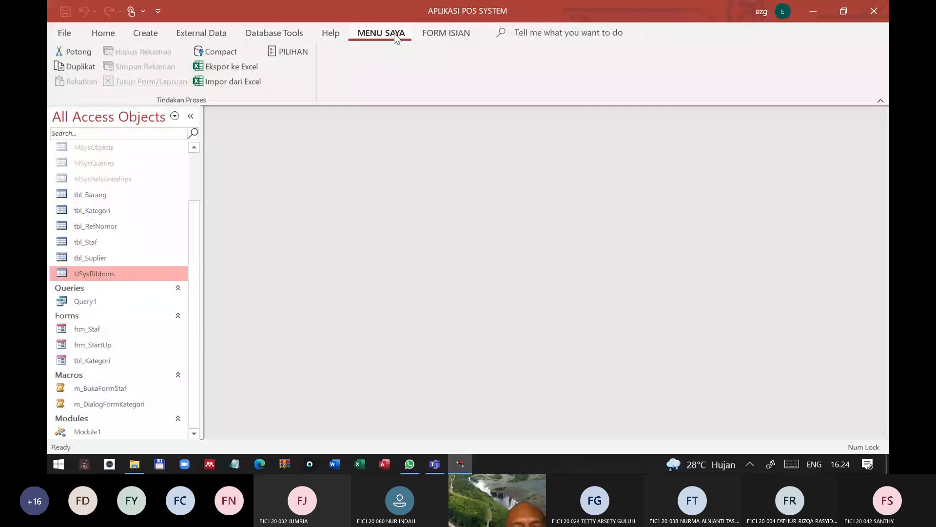
Compact the database with the custom Compact command
{"action": "left_click", "coordinate": [218, 51]}
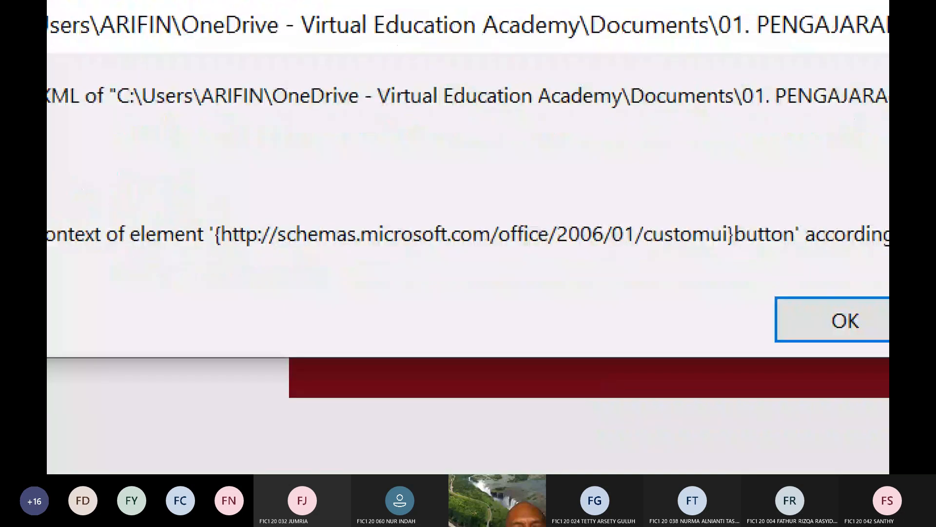
{"action": "key", "text": "Escape"}
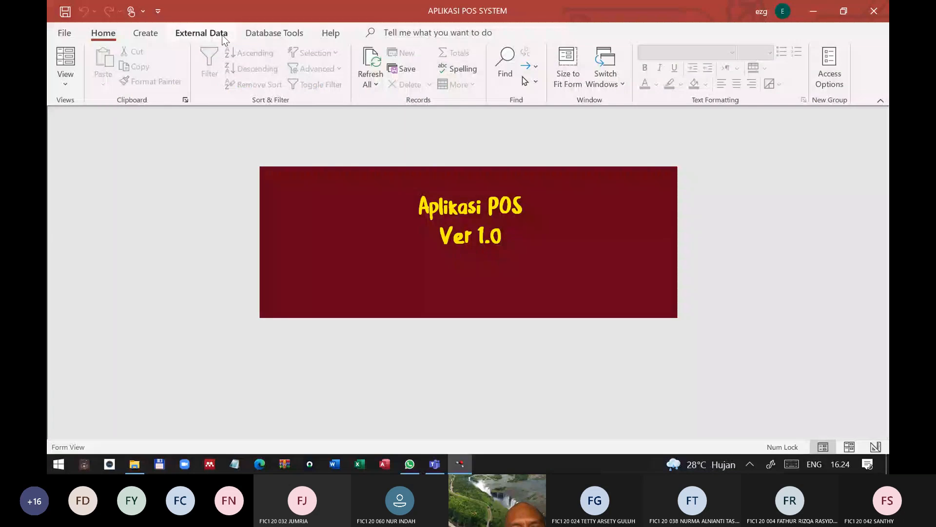
Close the Aplikasi POS startup form and open the USysRibbons table
{"action": "right_click", "coordinate": [437, 201]}
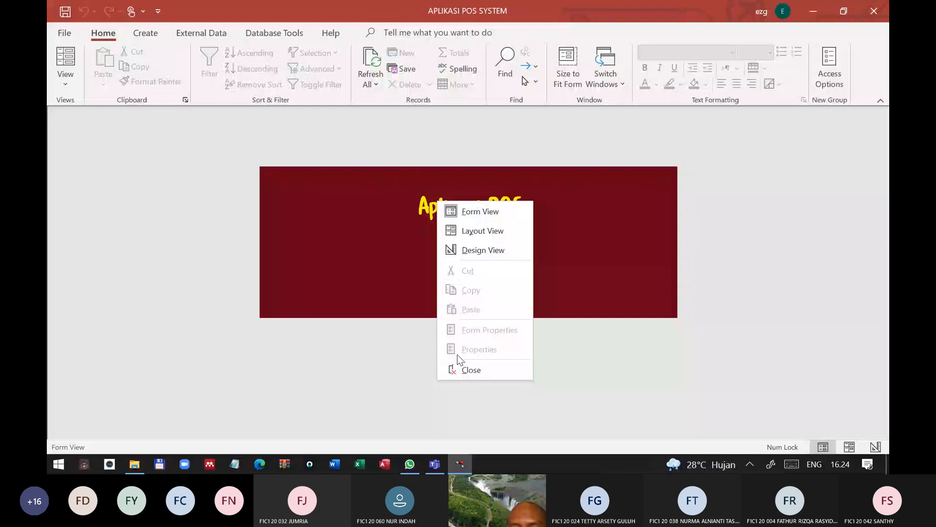
{"action": "left_click", "coordinate": [461, 369]}
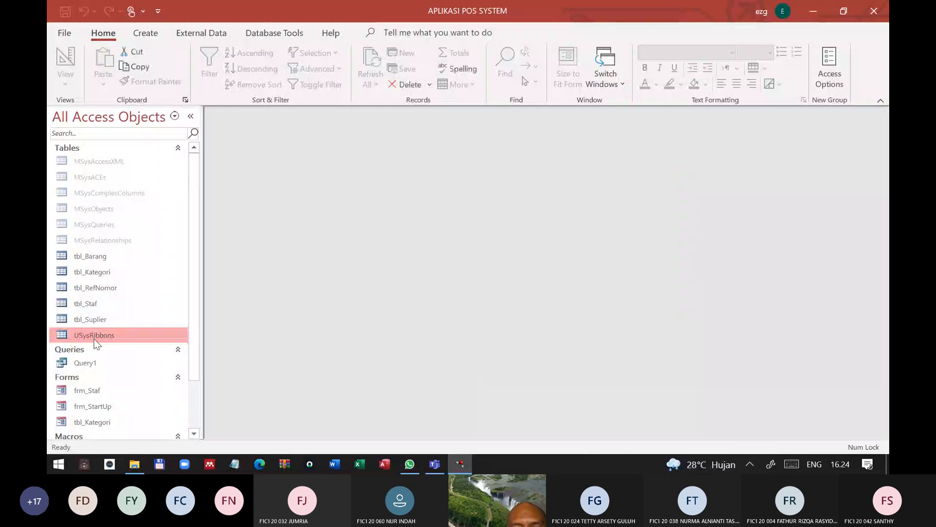
{"action": "double_click", "coordinate": [93, 336]}
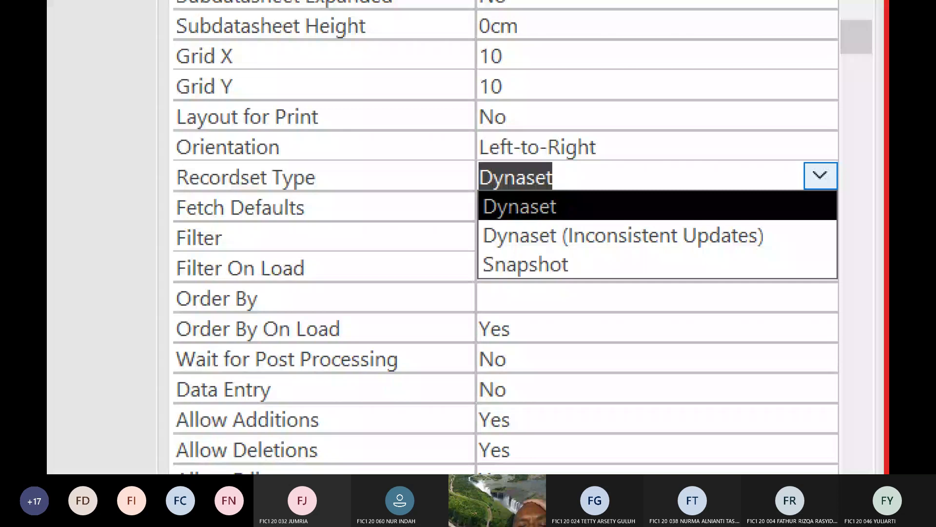
Look through the remaining properties of the tbl_Kategori form, and close it without saving the design changes
{"action": "key", "text": "Escape"}
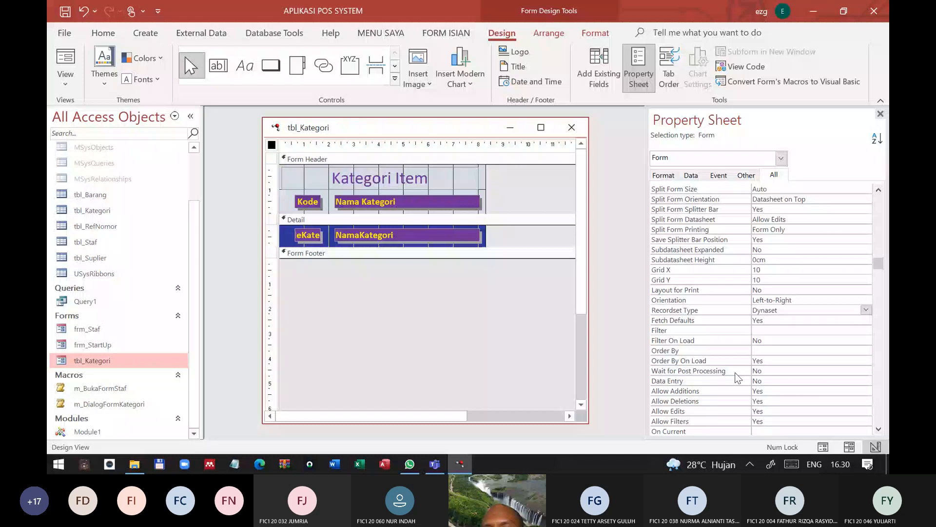
{"action": "scroll", "coordinate": [726, 380], "scroll_direction": "down", "scroll_amount": 10}
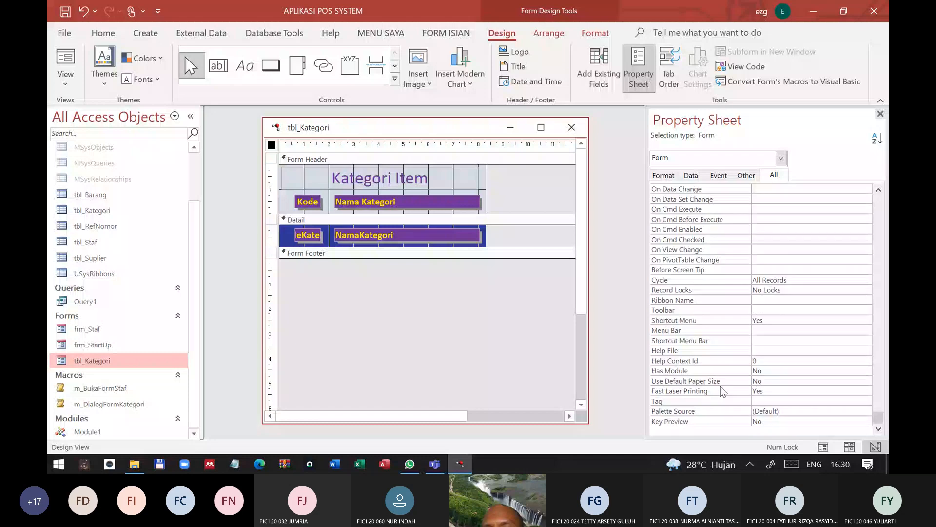
{"action": "key", "text": "ctrl+w"}
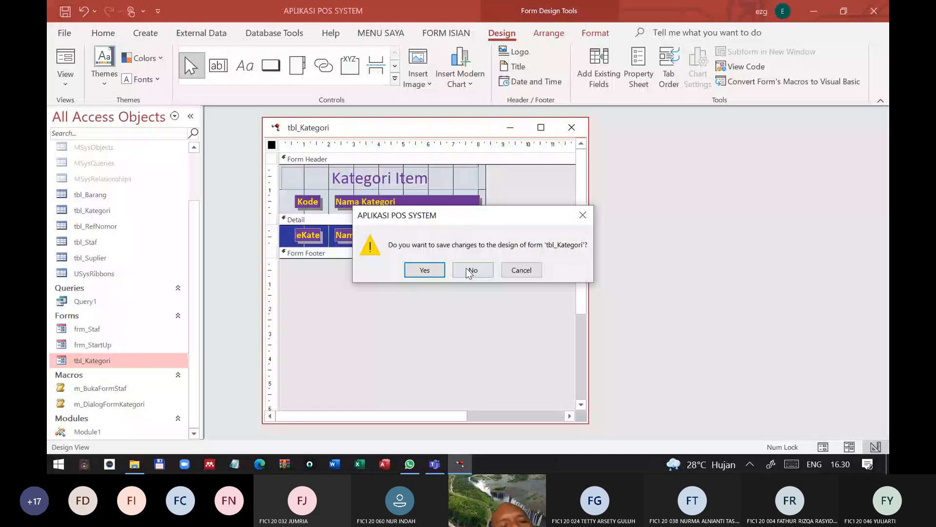
{"action": "left_click", "coordinate": [471, 270]}
Open the tbl_Kategori form in Layout View and shift the Nama Kategori heading label slightly
{"action": "right_click", "coordinate": [109, 359]}
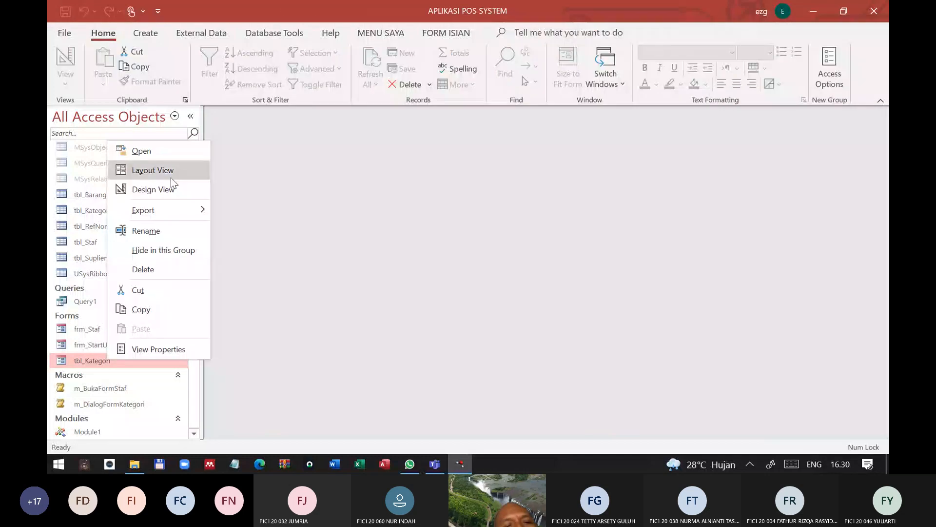
{"action": "left_click", "coordinate": [170, 177]}
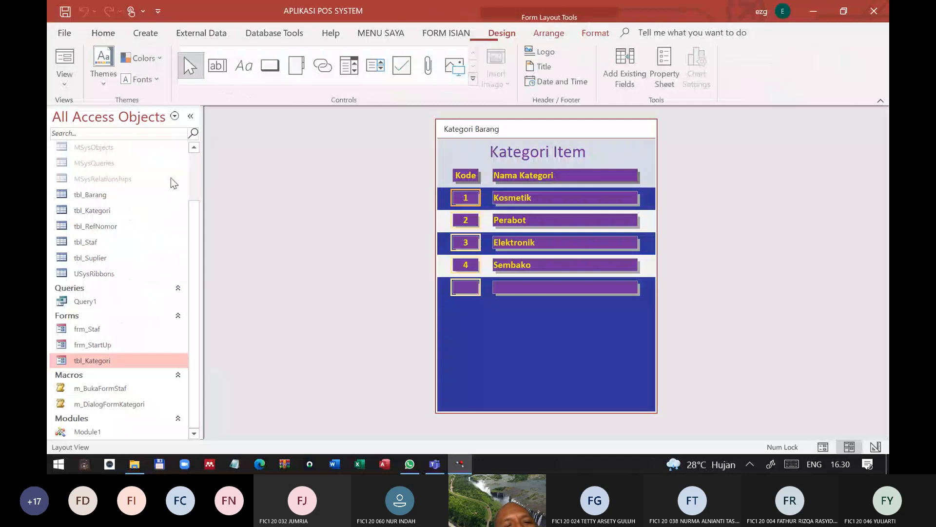
{"action": "left_click", "coordinate": [560, 187]}
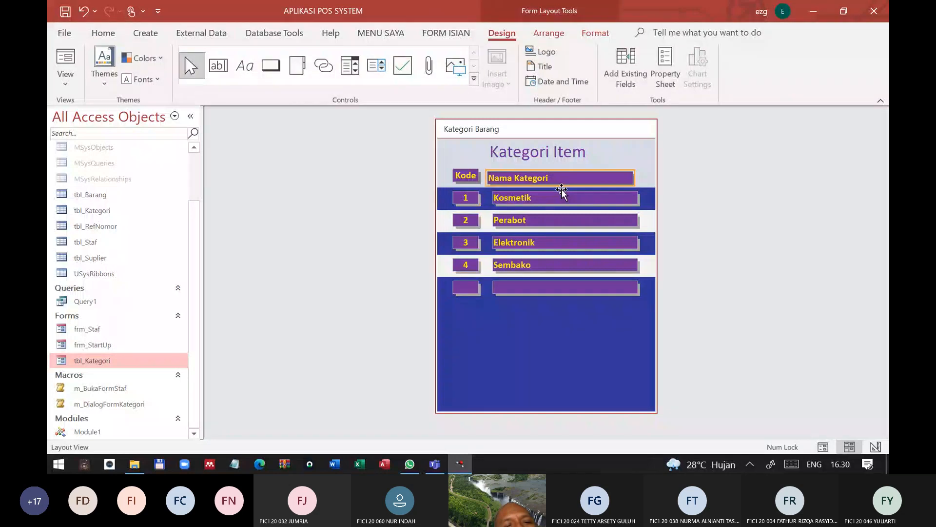
Switch the tbl_Kategori form to Design View and close it without saving the layout changes
{"action": "left_click", "coordinate": [68, 82]}
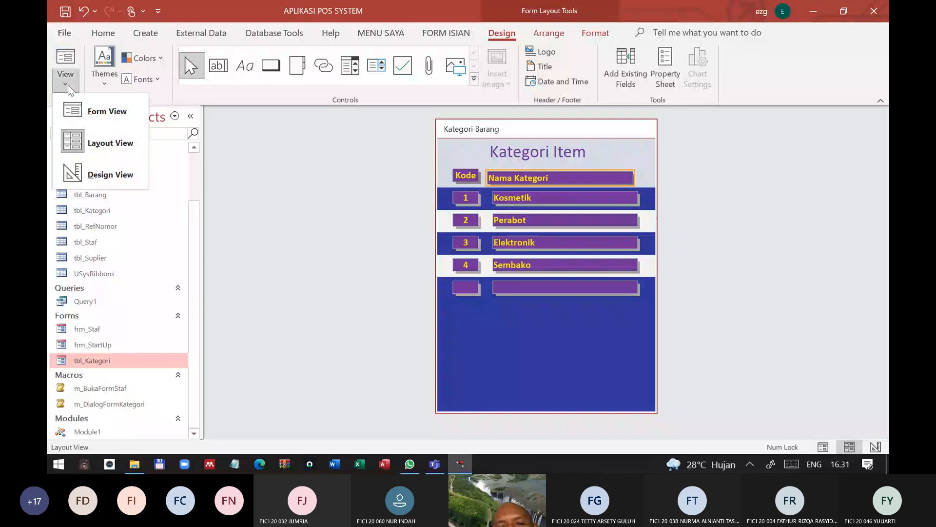
{"action": "left_click", "coordinate": [104, 176]}
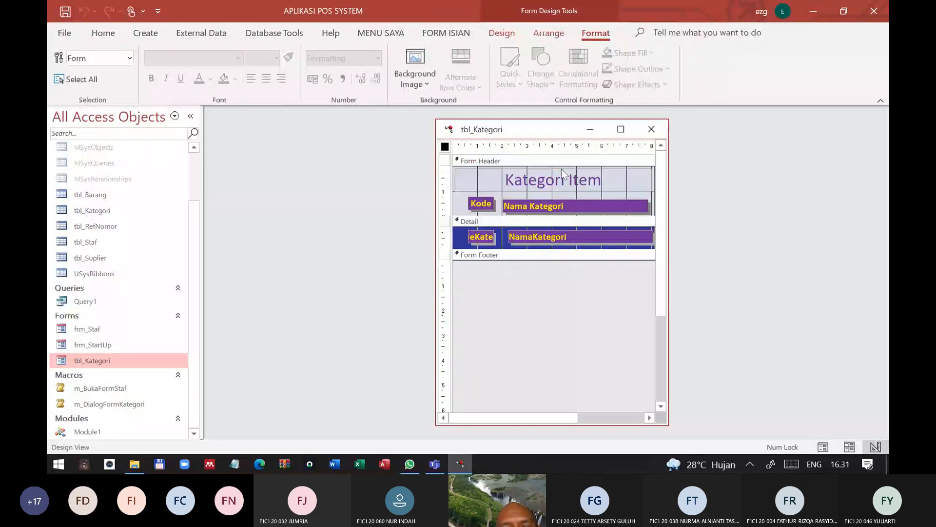
{"action": "left_click", "coordinate": [651, 129]}
{"action": "left_click", "coordinate": [478, 270]}
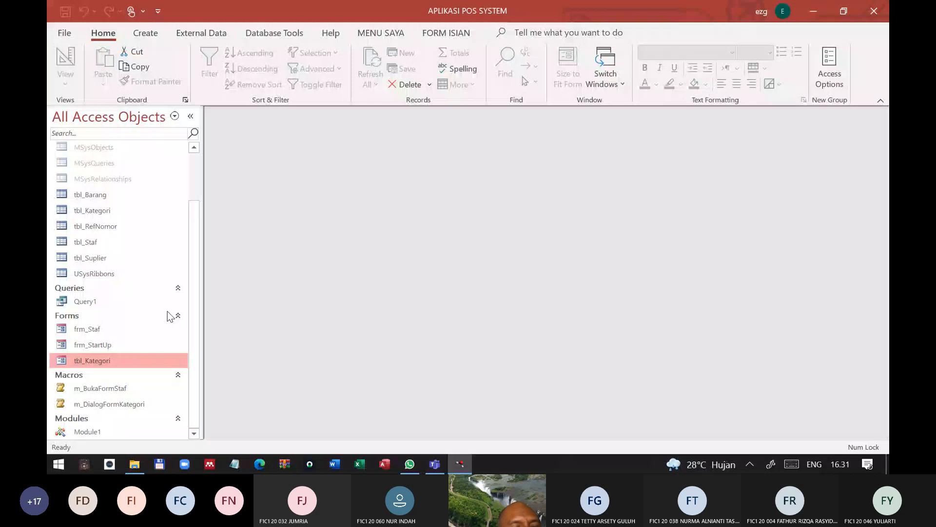
Open the tbl_Kategori form in Design View and display the beginning of the form's property list
{"action": "right_click", "coordinate": [104, 365]}
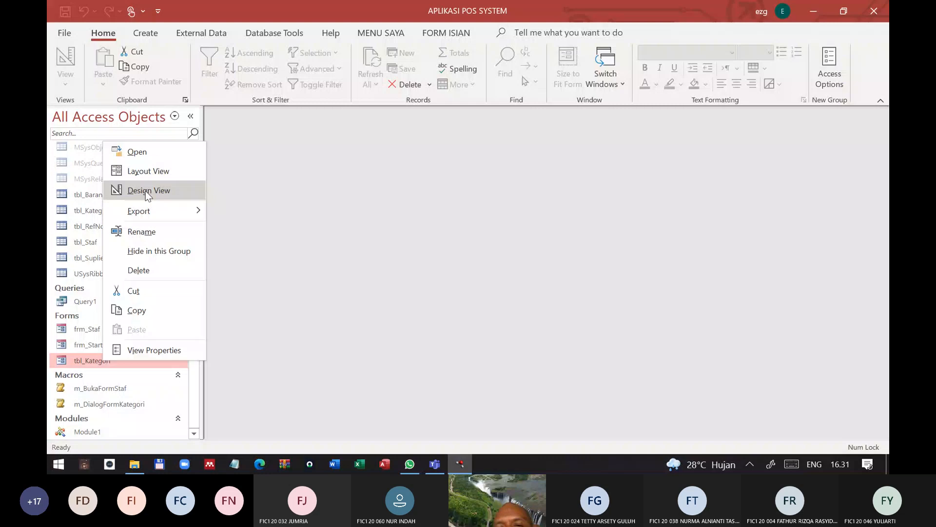
{"action": "left_click", "coordinate": [148, 191]}
{"action": "double_click", "coordinate": [273, 145]}
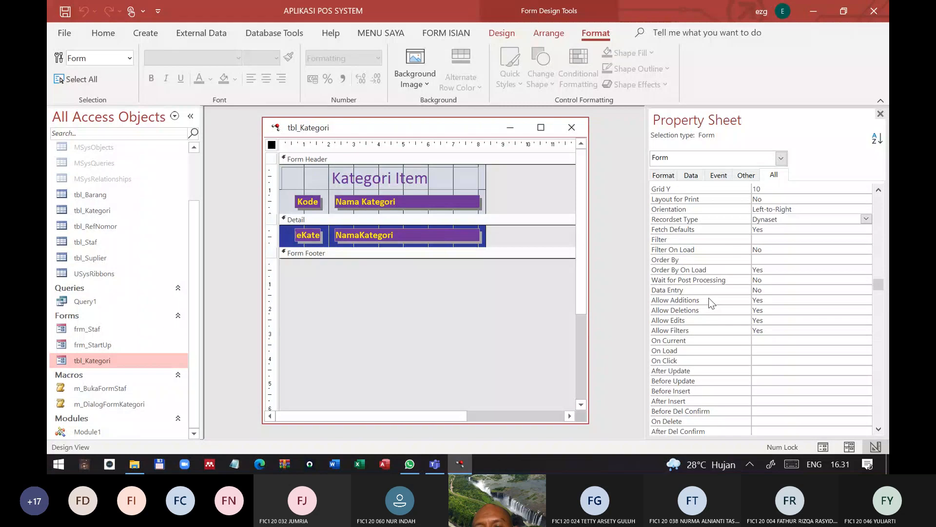
{"action": "scroll", "coordinate": [709, 297], "scroll_direction": "up", "scroll_amount": 5}
{"action": "scroll", "coordinate": [706, 302], "scroll_direction": "up", "scroll_amount": 7}
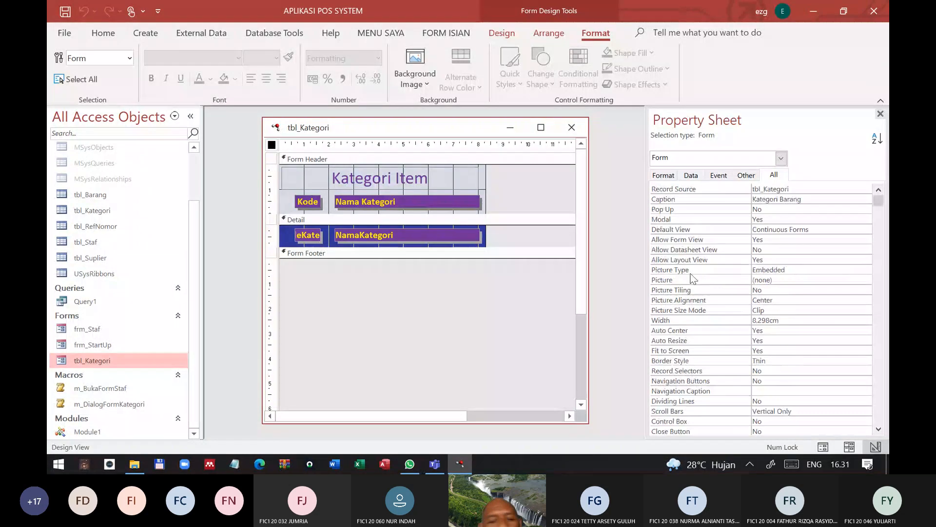
Set the form's Allow Layout View property to No, then close the form and save its design
{"action": "left_click", "coordinate": [712, 260]}
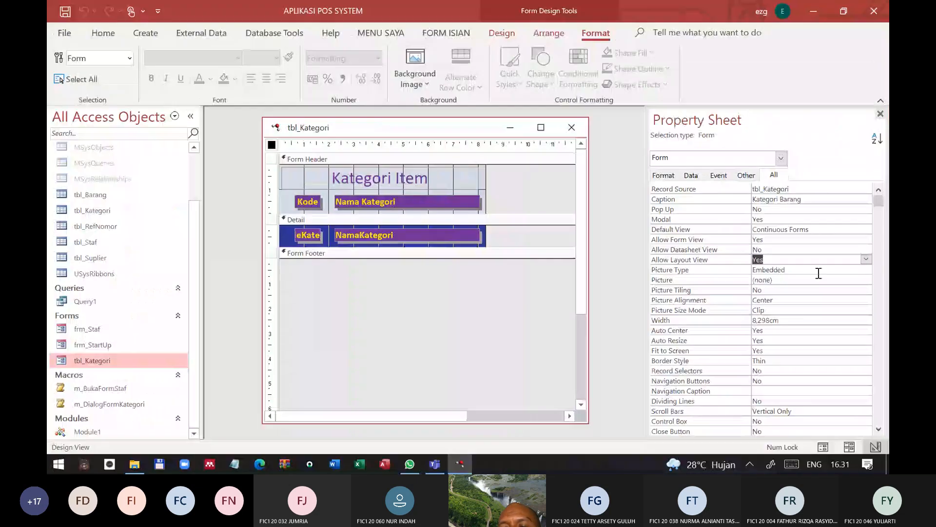
{"action": "double_click", "coordinate": [540, 240]}
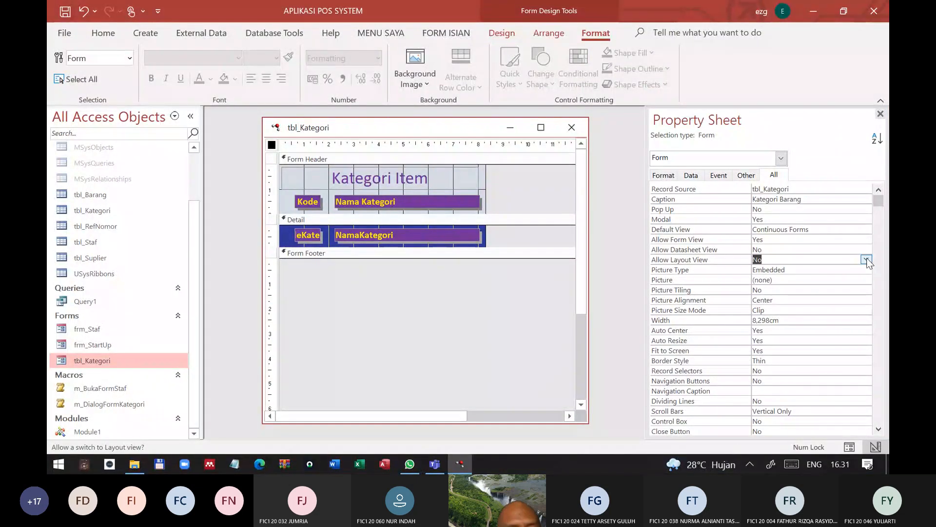
{"action": "left_click", "coordinate": [586, 132]}
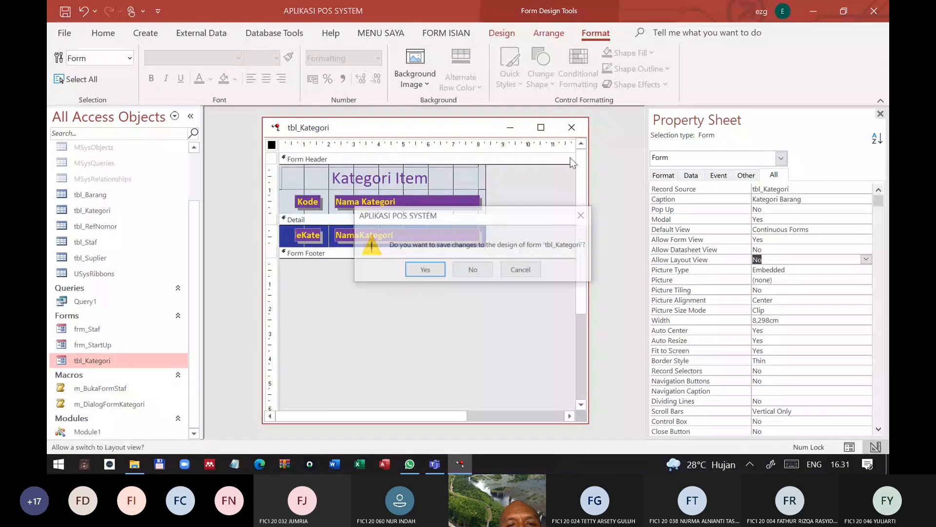
{"action": "left_click", "coordinate": [480, 268]}
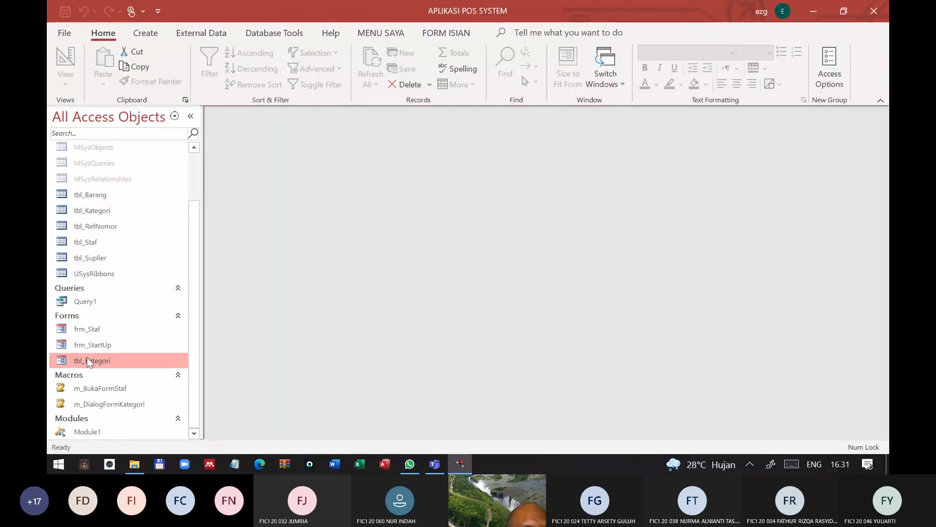
Try to open the tbl_Kategori form in Layout View to test the restriction
{"action": "right_click", "coordinate": [87, 358]}
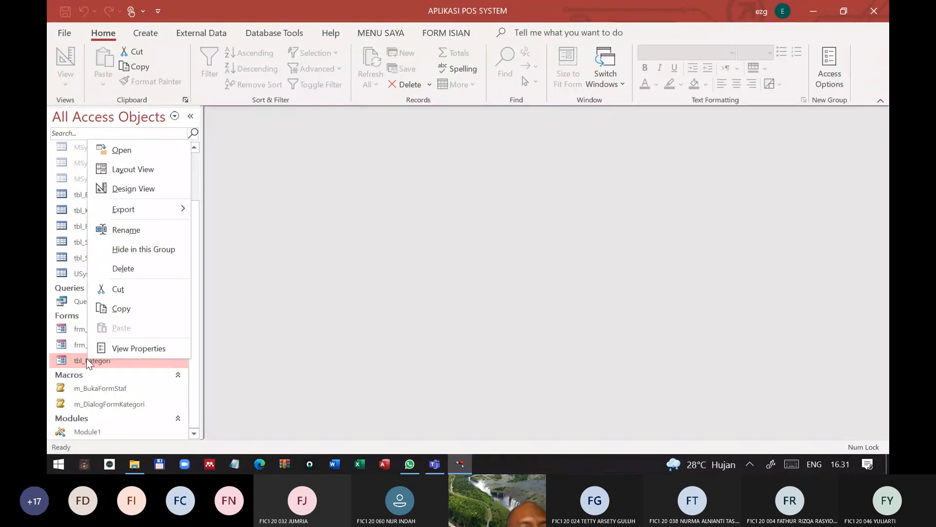
{"action": "left_click", "coordinate": [105, 170]}
{"action": "left_click", "coordinate": [481, 273]}
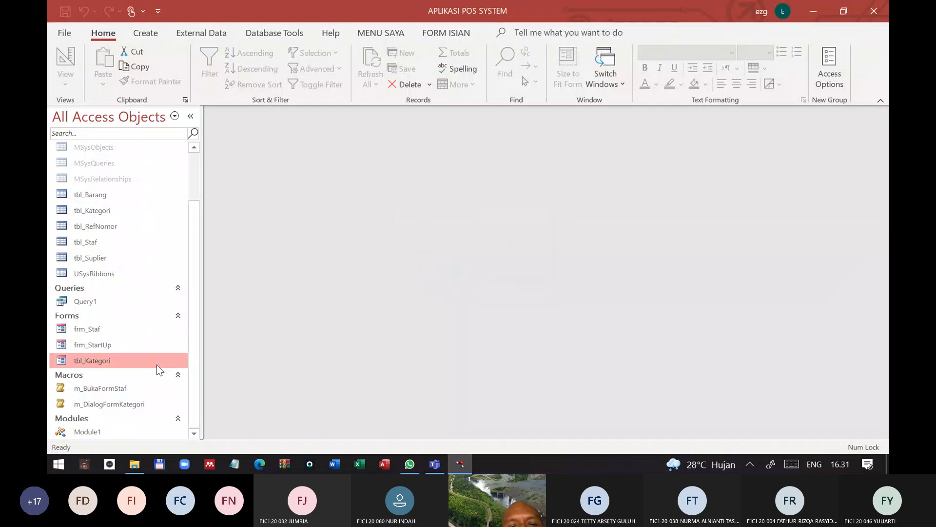
Open the tbl_Kategori form normally, reposition its window, and close it with the custom Tutup Form/Laporan command
{"action": "right_click", "coordinate": [95, 362]}
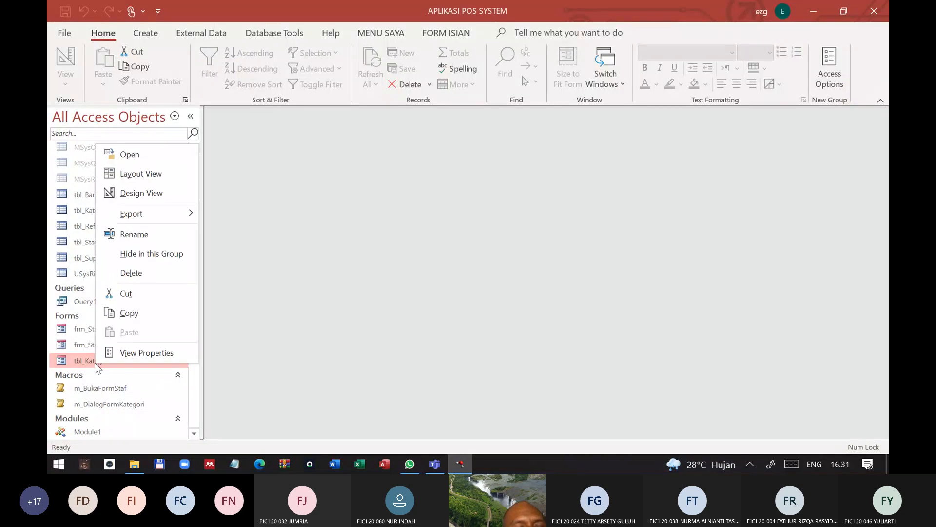
{"action": "left_click", "coordinate": [145, 153]}
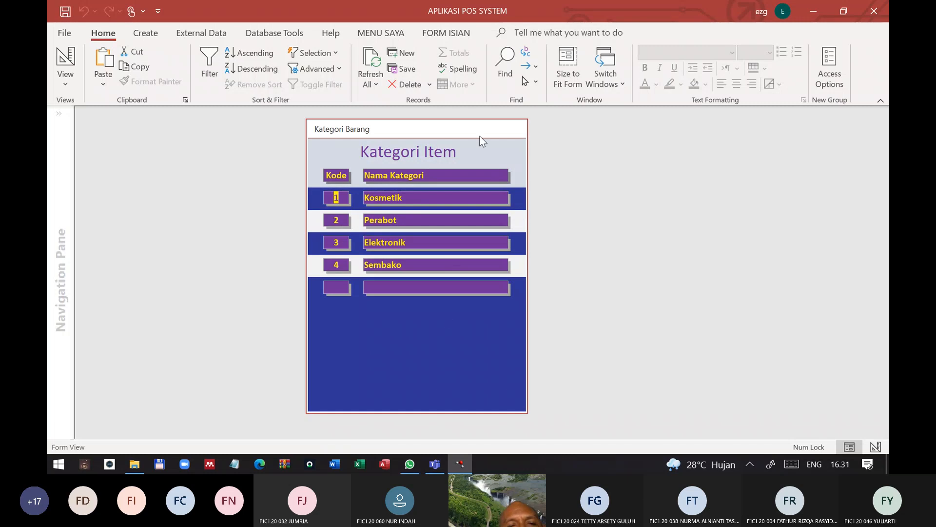
{"action": "left_click_drag", "start_coordinate": [478, 133], "coordinate": [539, 146]}
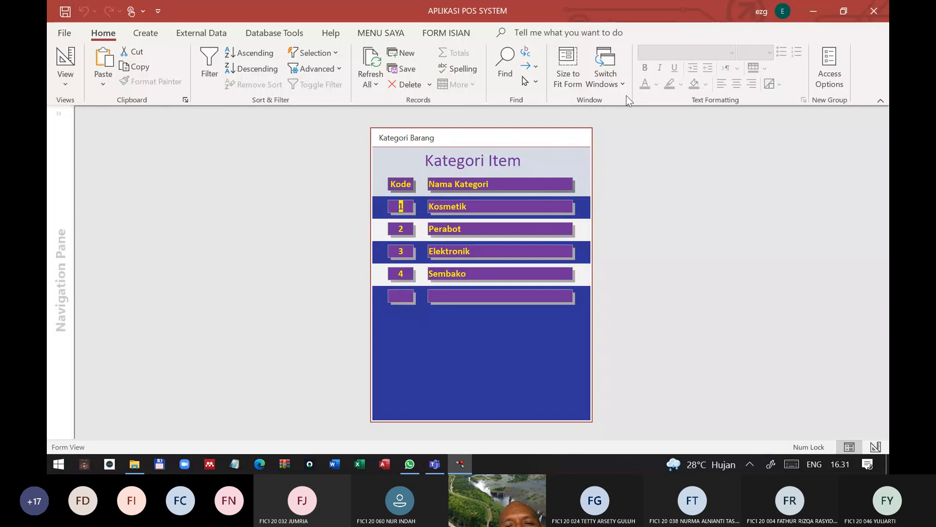
{"action": "left_click", "coordinate": [381, 33]}
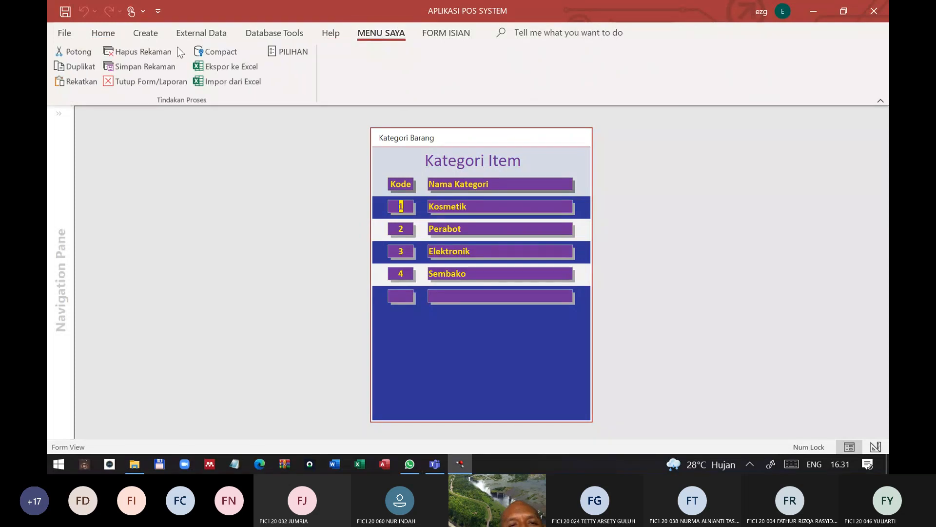
{"action": "left_click", "coordinate": [119, 84]}
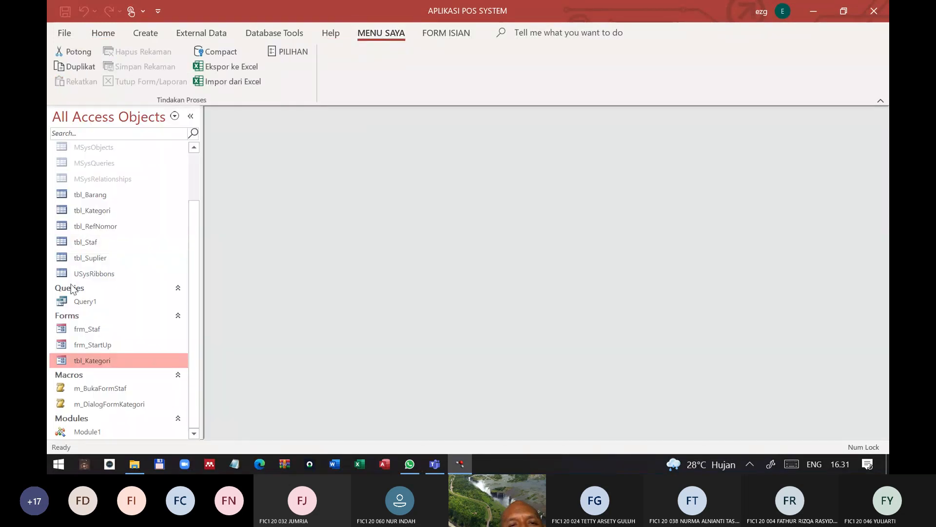
Check again whether the tbl_Kategori form can be opened in Layout View
{"action": "right_click", "coordinate": [83, 359]}
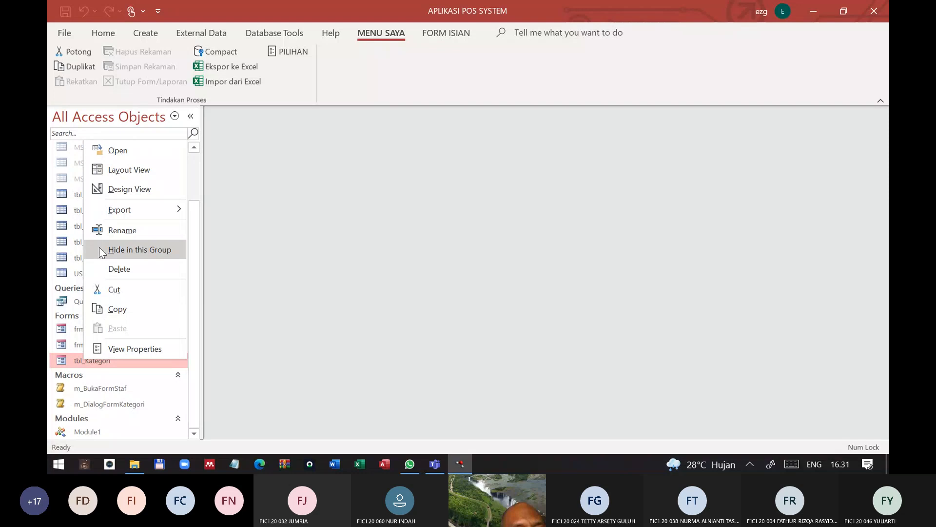
{"action": "left_click", "coordinate": [124, 170]}
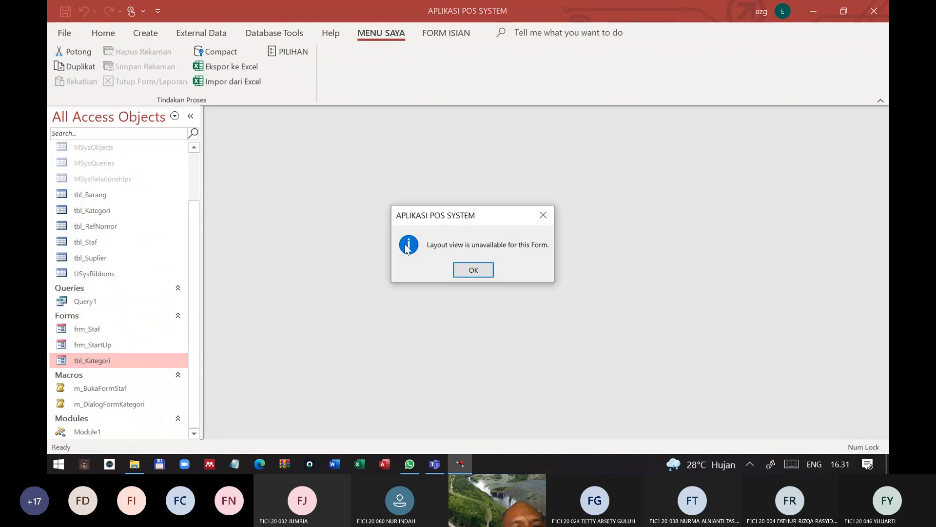
Open the tbl_Kategori form in Design View and resize its form footer to a height of about 1.6 cm
{"action": "left_click", "coordinate": [474, 271]}
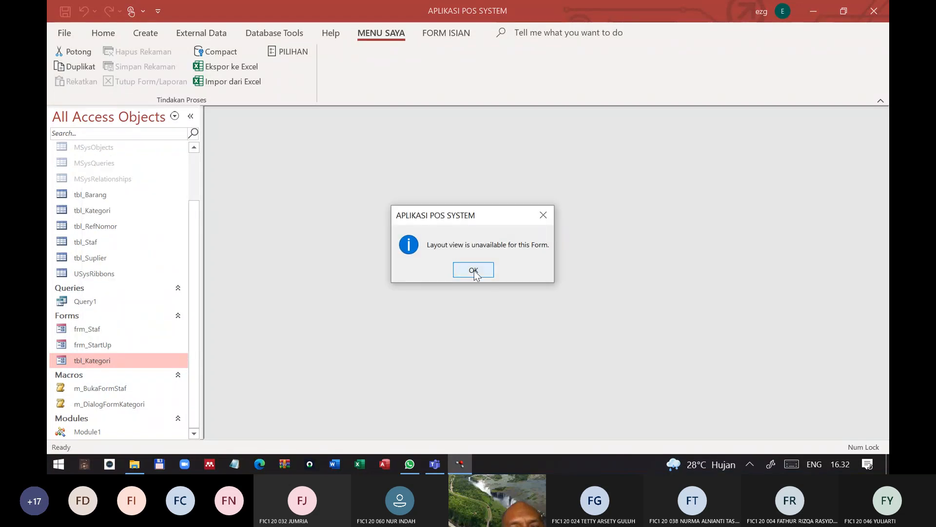
{"action": "right_click", "coordinate": [98, 359]}
{"action": "left_click", "coordinate": [150, 191]}
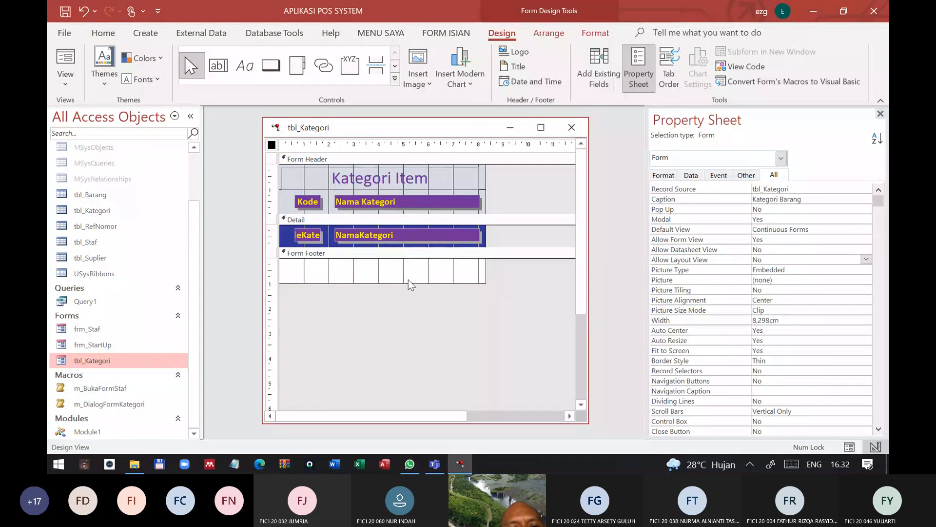
{"action": "left_click", "coordinate": [408, 280]}
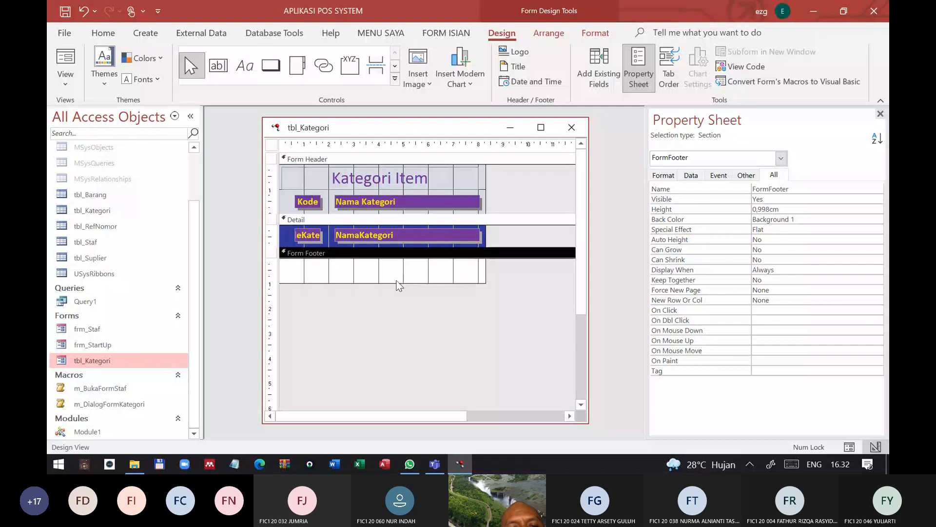
{"action": "left_click_drag", "start_coordinate": [399, 283], "coordinate": [399, 257]}
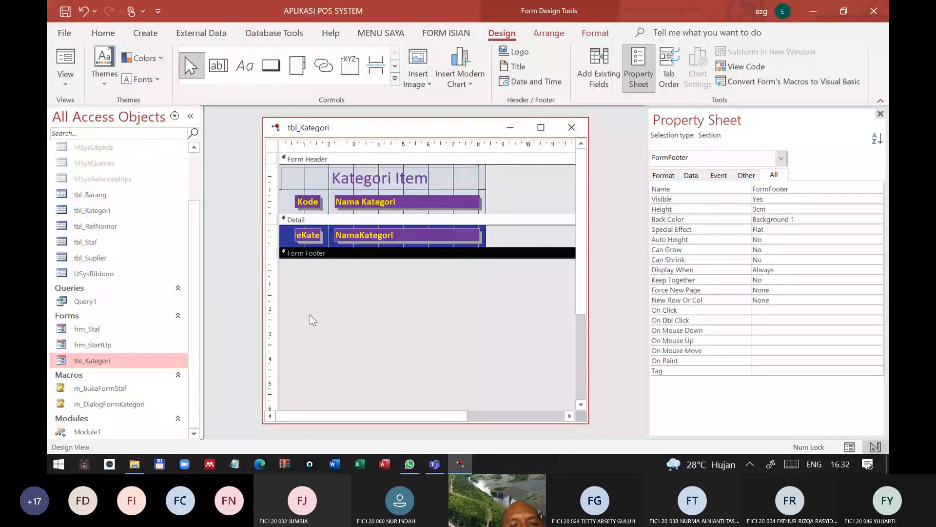
{"action": "left_click", "coordinate": [313, 321]}
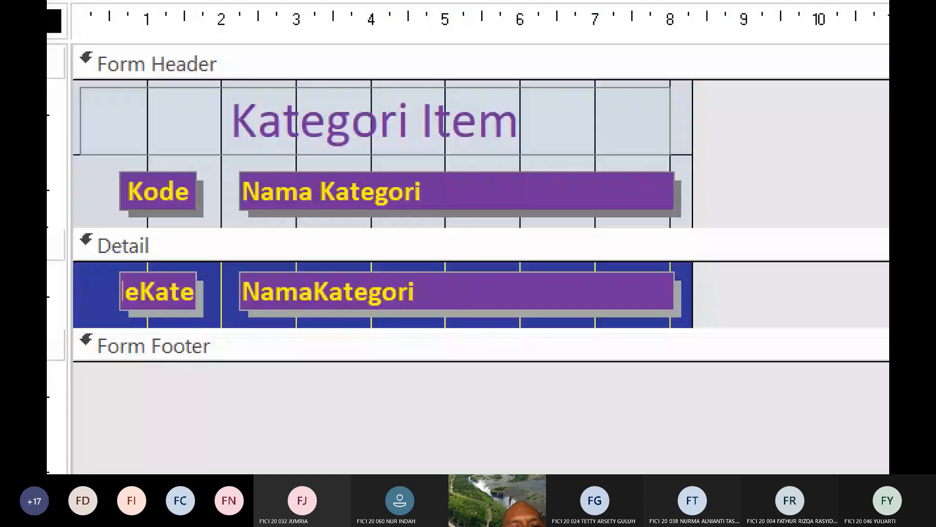
{"action": "left_click_drag", "start_coordinate": [312, 362], "coordinate": [313, 482]}
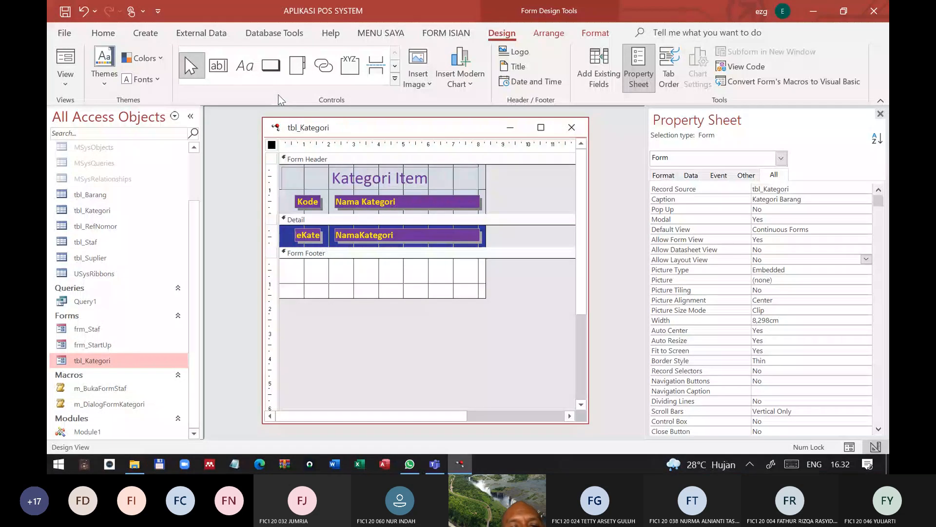
Add a command button captioned Tutup and named cmd_TutupForm to the form footer, using the Command Button Wizard
{"action": "left_click", "coordinate": [270, 65]}
{"action": "left_click_drag", "start_coordinate": [347, 276], "coordinate": [423, 288]}
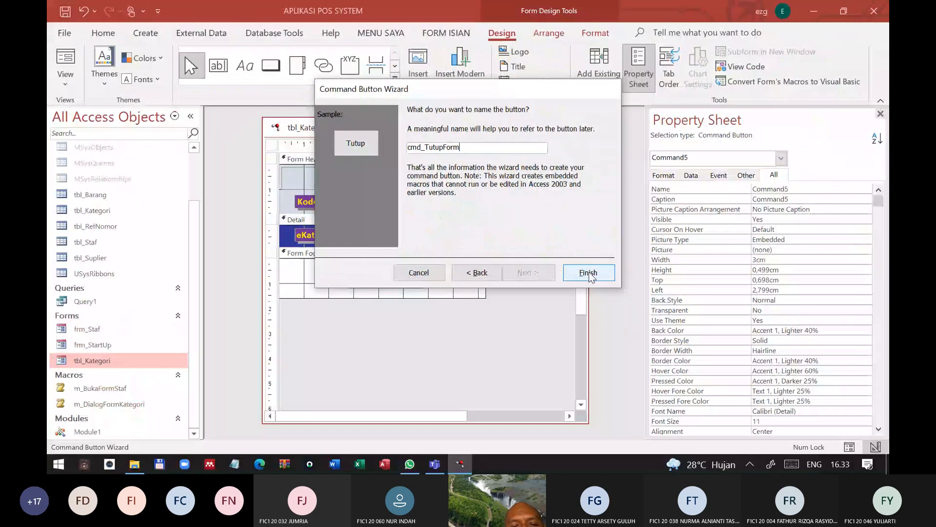
{"action": "left_click", "coordinate": [589, 273]}
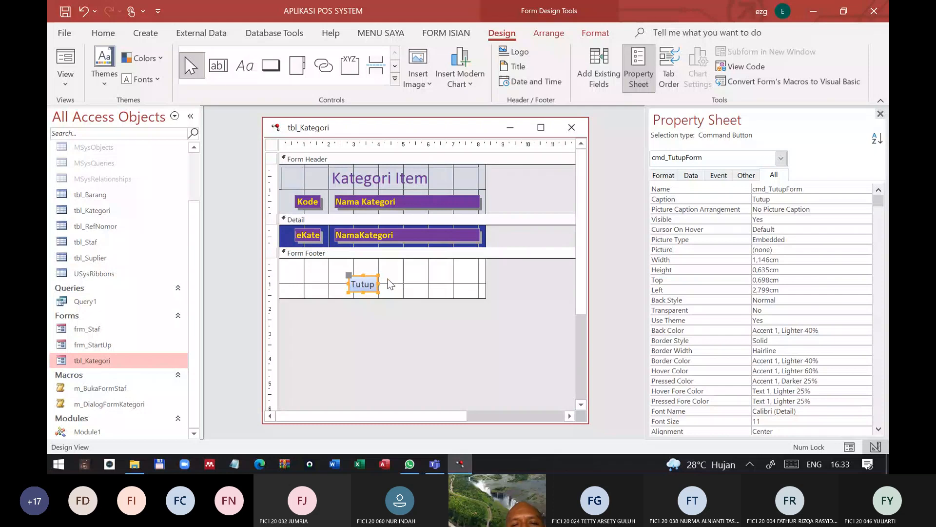
Move the Tutup button to about 0.3 cm below the footer's upper edge and reduce the footer height to about 1 cm
{"action": "left_click_drag", "start_coordinate": [365, 284], "coordinate": [374, 273]}
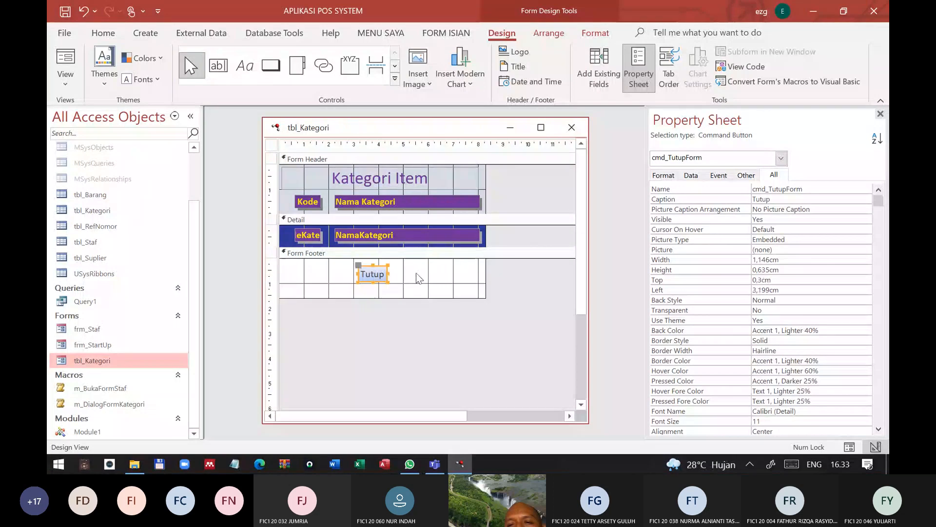
{"action": "left_click", "coordinate": [415, 273]}
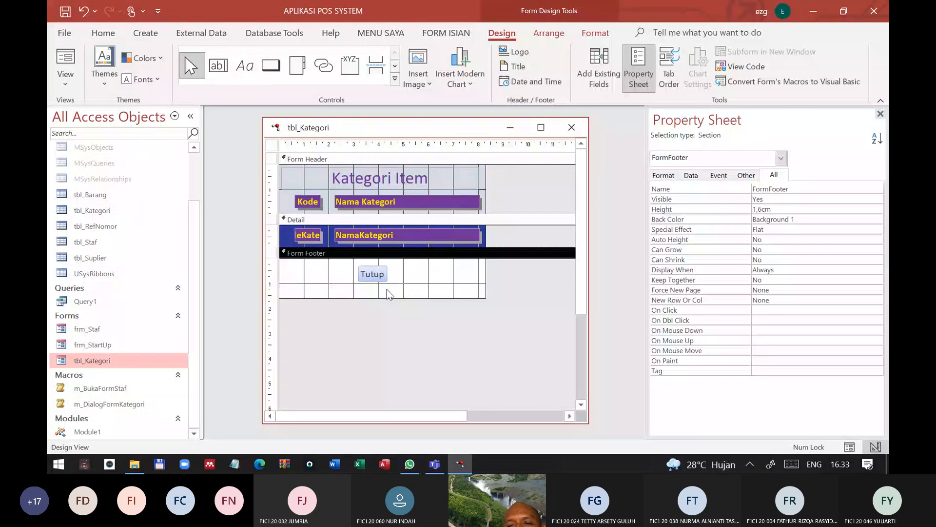
{"action": "left_click_drag", "start_coordinate": [386, 298], "coordinate": [386, 283]}
Fill the form footer with the grey background colour #808080 and nudge the Tutup button slightly upward
{"action": "left_click", "coordinate": [103, 33]}
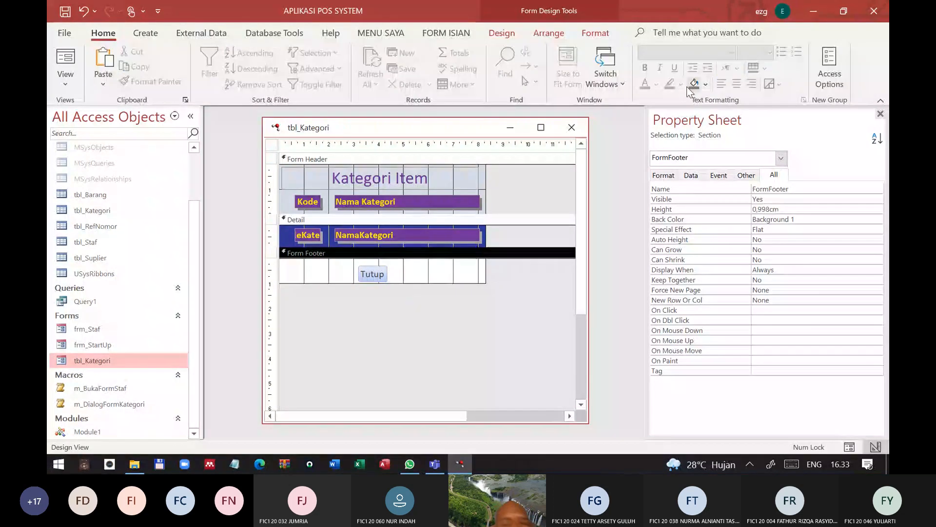
{"action": "left_click", "coordinate": [687, 85]}
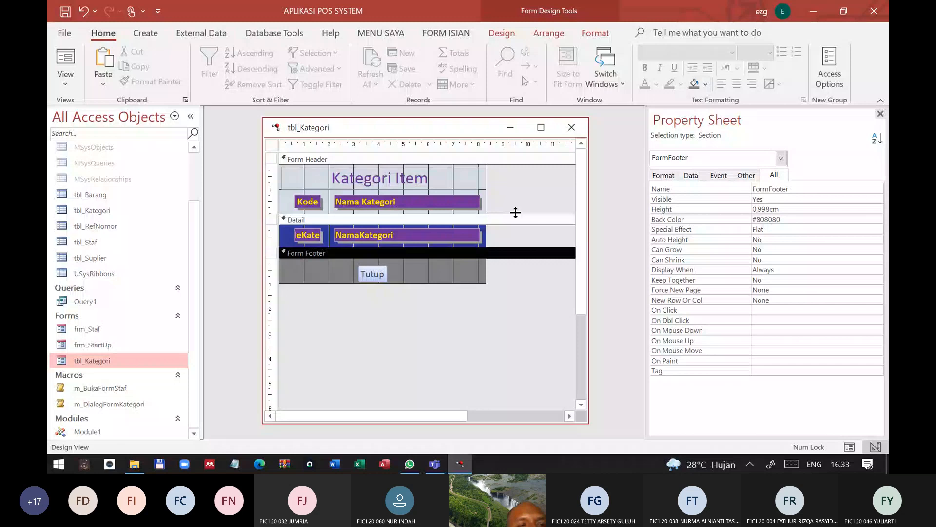
{"action": "left_click_drag", "start_coordinate": [384, 273], "coordinate": [383, 270]}
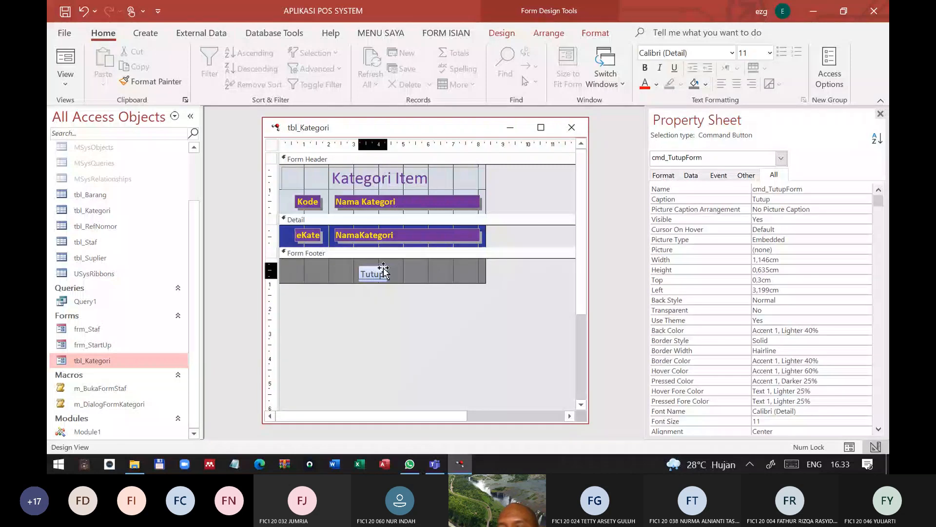
{"action": "left_click", "coordinate": [435, 271]}
Check the Auto Center format property of the whole form, then close the tbl_Kategori form design
{"action": "left_click", "coordinate": [668, 176]}
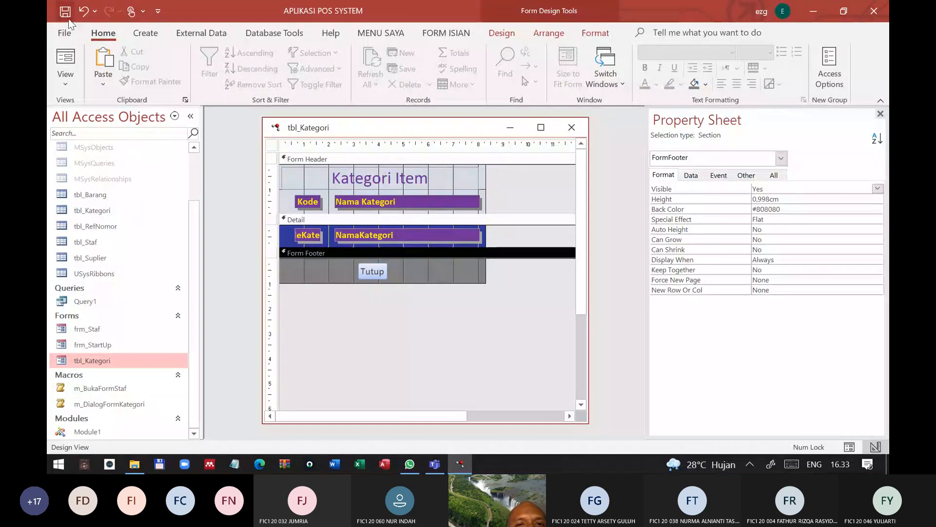
{"action": "left_click", "coordinate": [271, 145]}
{"action": "left_click", "coordinate": [718, 299]}
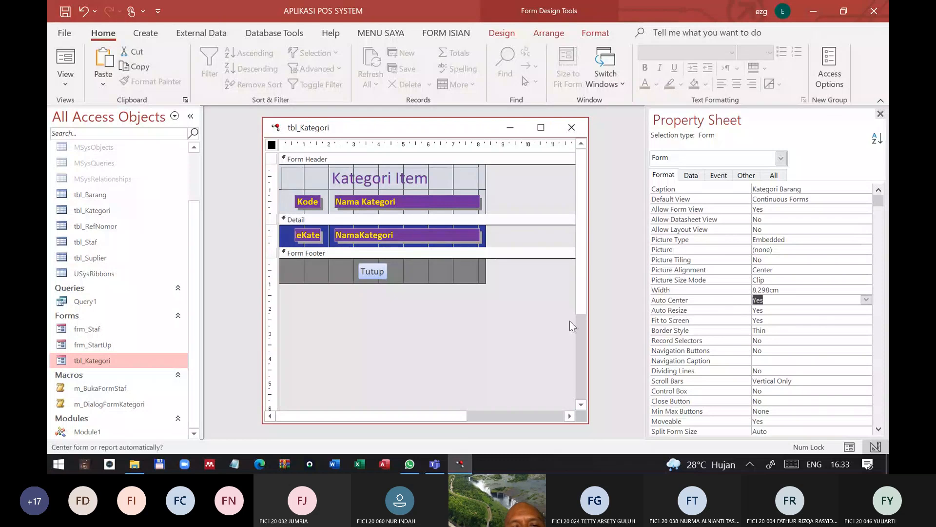
{"action": "left_click", "coordinate": [571, 127]}
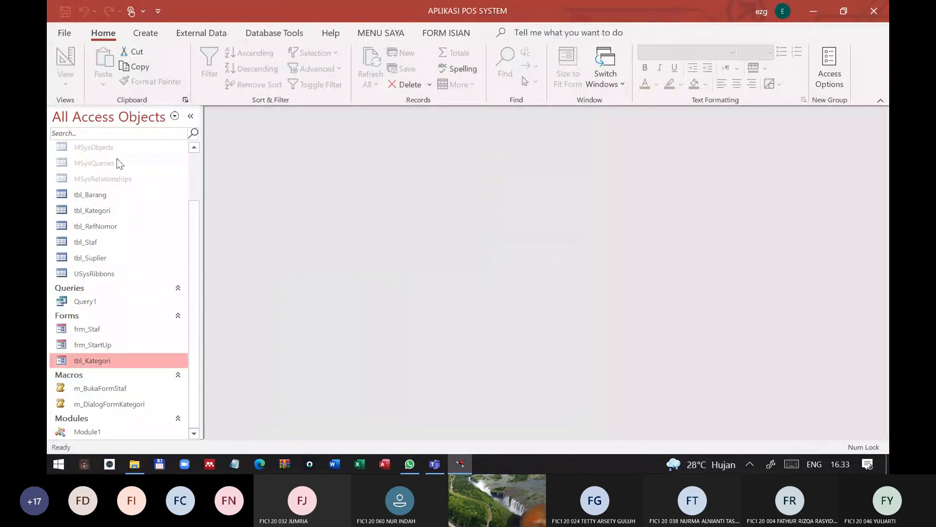
Test the category dialog by opening it with the custom Kategori command and closing it with its Tutup button
{"action": "left_click", "coordinate": [446, 33]}
{"action": "left_click", "coordinate": [132, 53]}
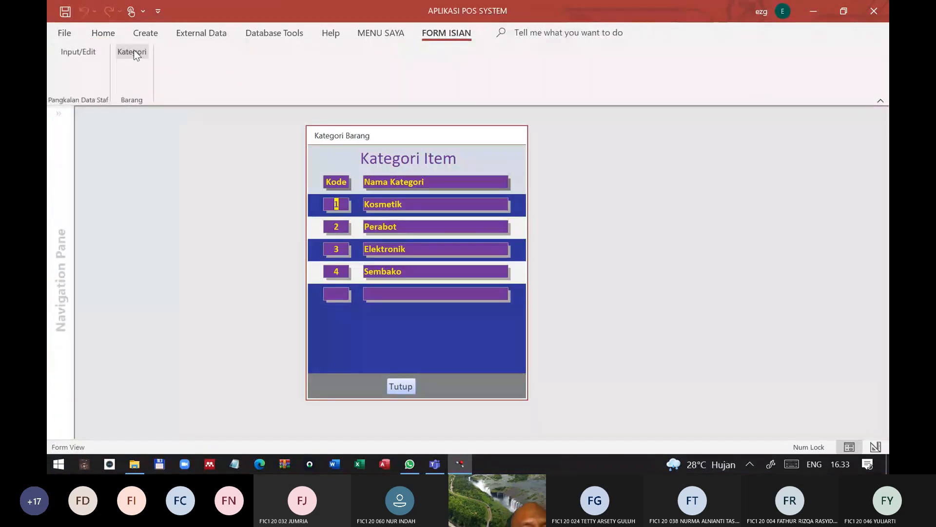
{"action": "left_click", "coordinate": [401, 387]}
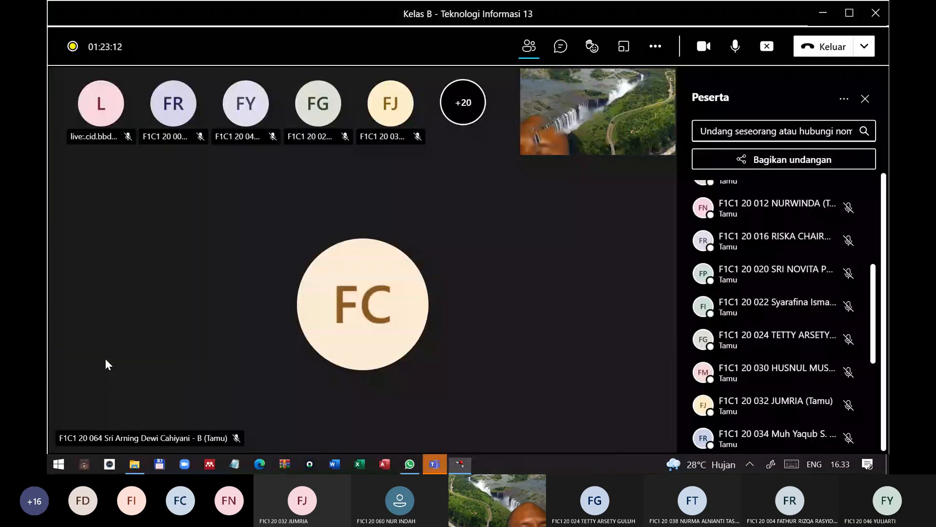
Switch back from Teams to Access, reopen tbl_Kategori in Design View and widen the form to about 9.7 cm
{"action": "right_click", "coordinate": [104, 358]}
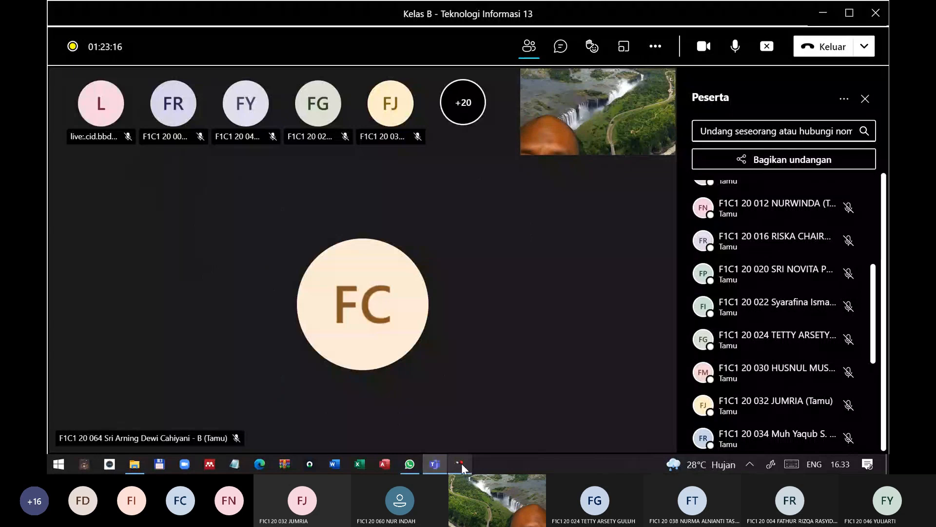
{"action": "left_click", "coordinate": [460, 463]}
{"action": "right_click", "coordinate": [113, 361]}
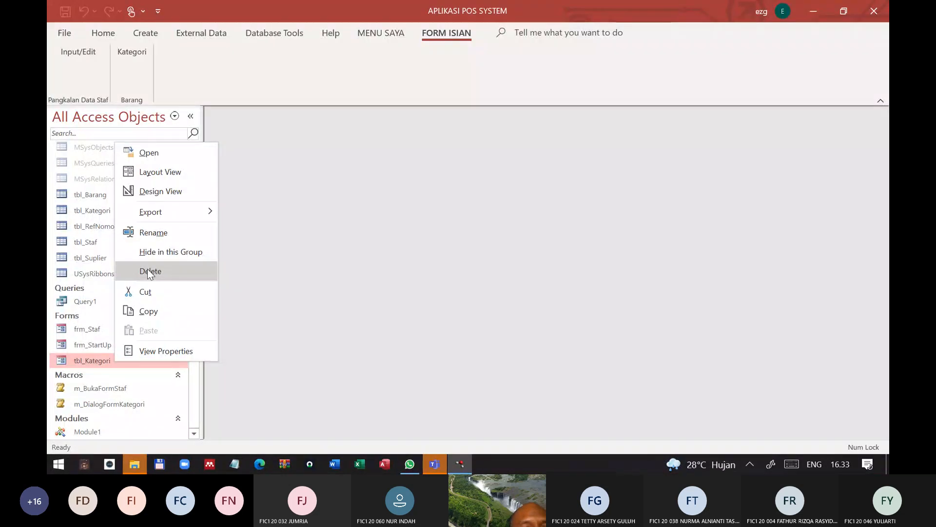
{"action": "left_click", "coordinate": [174, 268]}
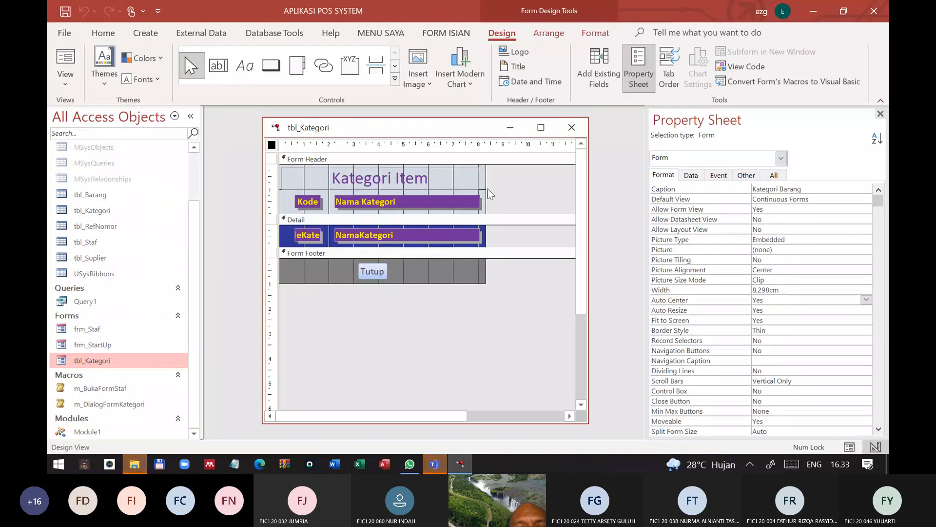
{"action": "left_click_drag", "start_coordinate": [487, 183], "coordinate": [519, 182]}
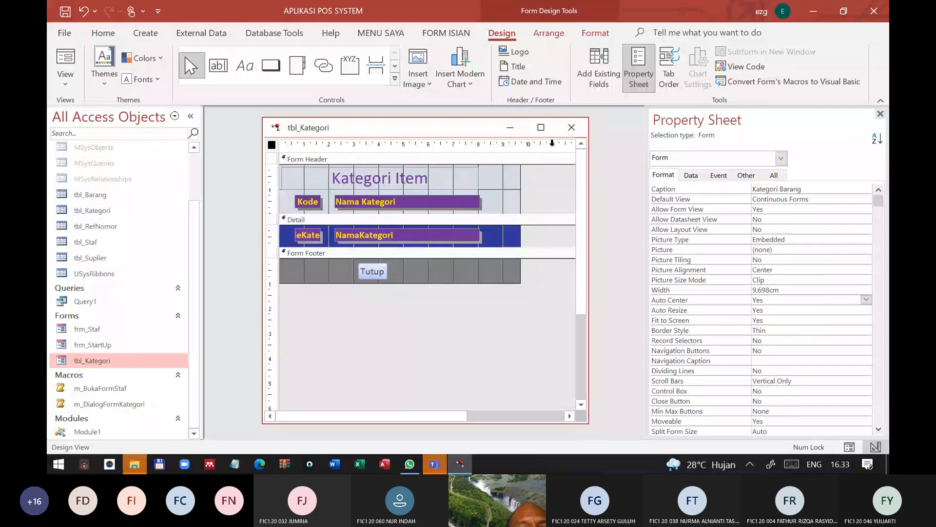
Preview the widened tbl_Kategori form in Form View, move to the second record, and return to Design View
{"action": "left_click", "coordinate": [65, 64]}
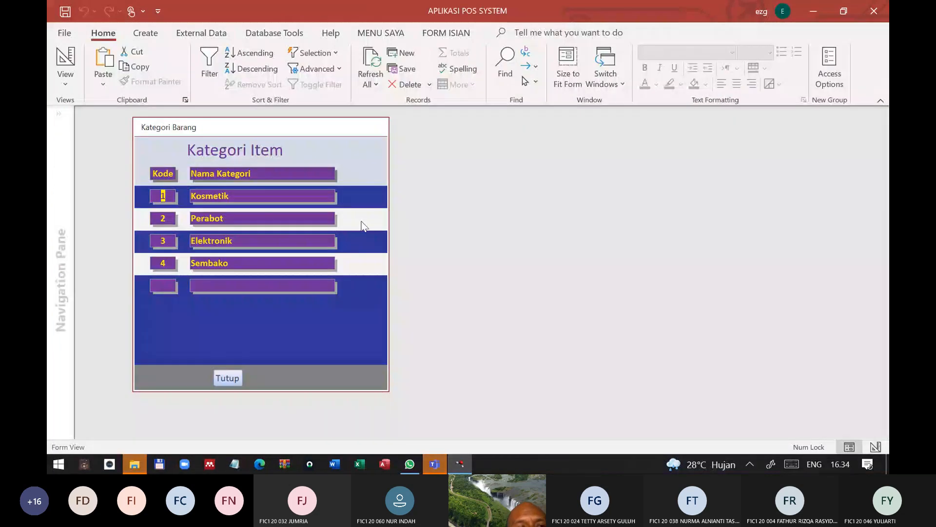
{"action": "key", "text": "Down"}
{"action": "left_click", "coordinate": [67, 75]}
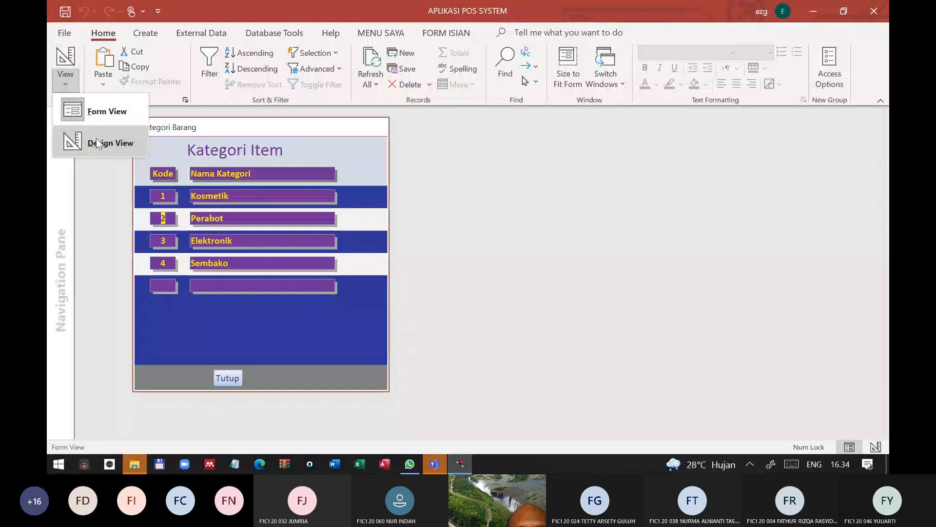
{"action": "left_click", "coordinate": [98, 139]}
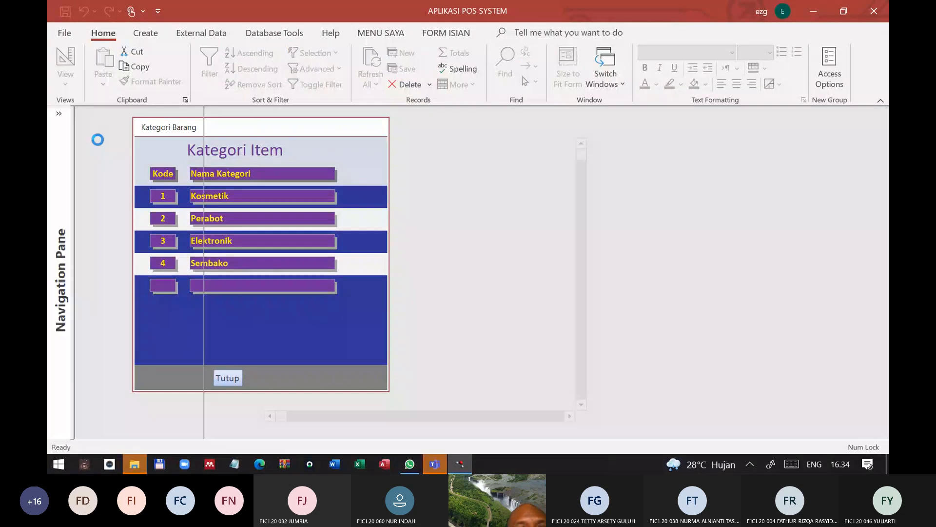
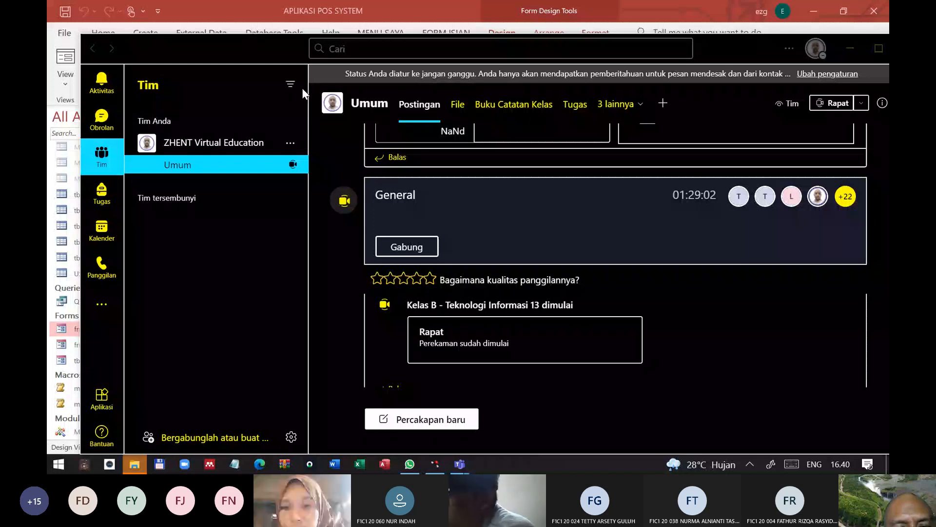
Switch from Teams back to Access and shorten the caption of the Tutup Form button on frm_Staf to Tutup
{"action": "key", "text": "alt+Tab"}
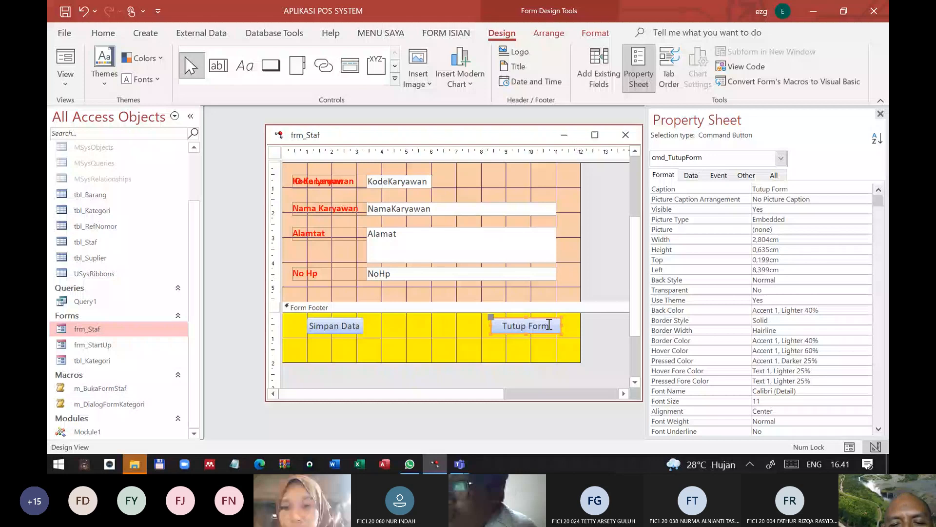
{"action": "left_click", "coordinate": [549, 324]}
{"action": "key", "text": "BackSpace"}
{"action": "key", "text": "BackSpace"}
{"action": "key", "text": "BackSpace"}
{"action": "key", "text": "BackSpace"}
{"action": "key", "text": "BackSpace"}
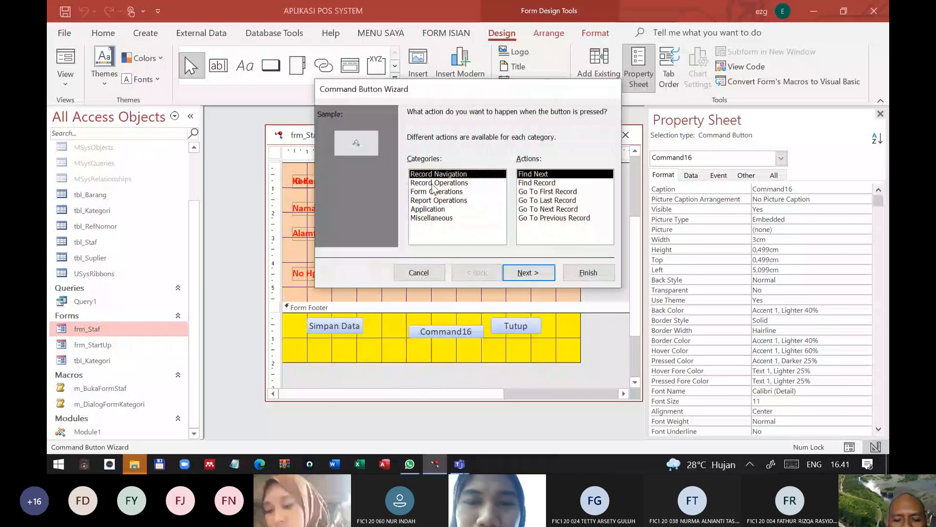
Create a Delete Record command button in the frm_Staf footer, captioned Hapus Rekaman and named cmd_HapusRekaman
{"action": "left_click", "coordinate": [433, 183]}
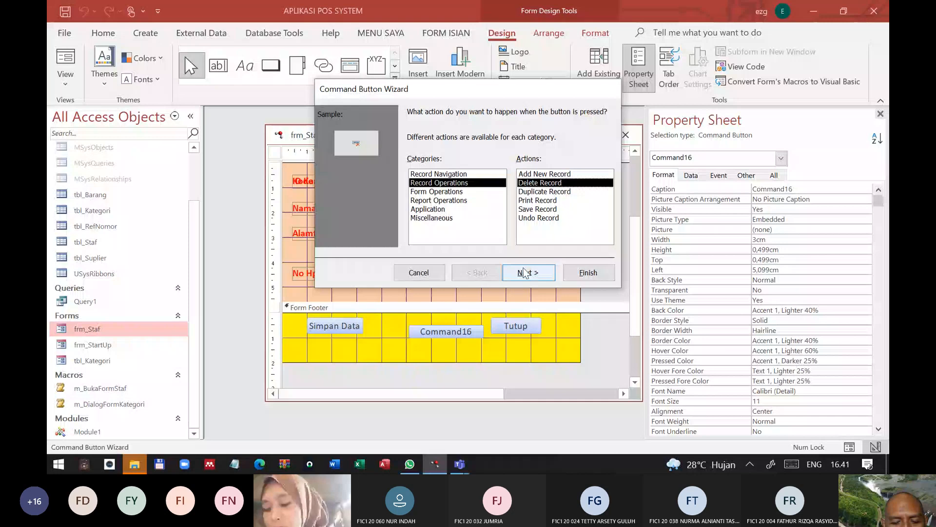
{"action": "left_click", "coordinate": [525, 273]}
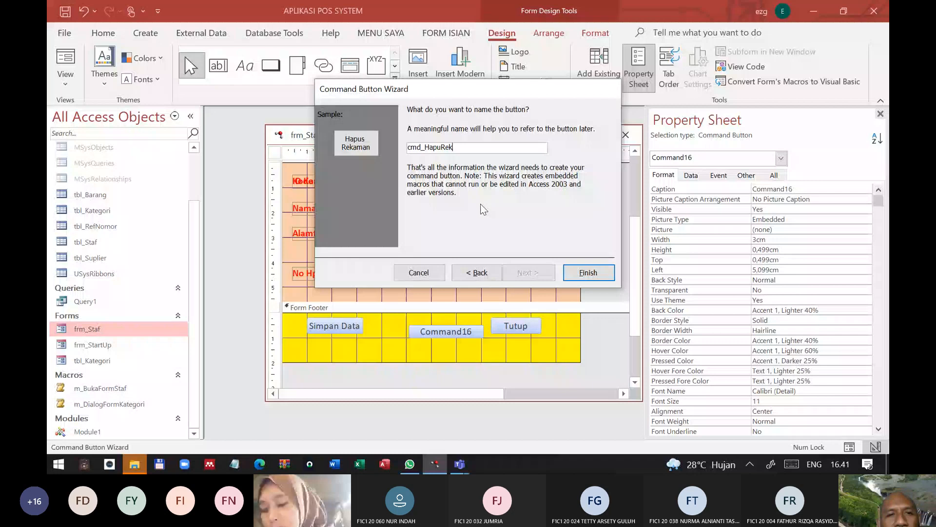
{"action": "type", "text": "aman"}
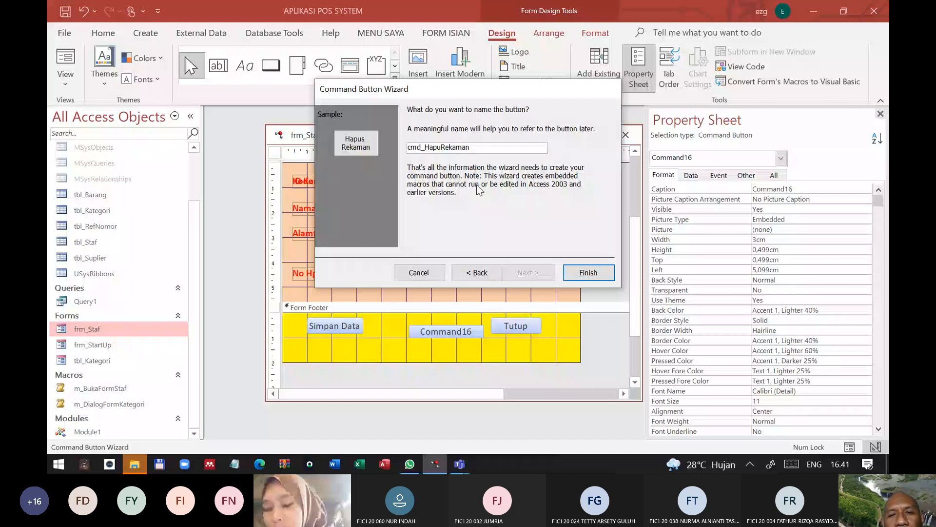
{"action": "key", "text": "Left"}
{"action": "key", "text": "Left"}
{"action": "key", "text": "Left"}
{"action": "key", "text": "Left"}
{"action": "key", "text": "Left"}
{"action": "key", "text": "Left"}
{"action": "key", "text": "Left"}
{"action": "type", "text": "s"}
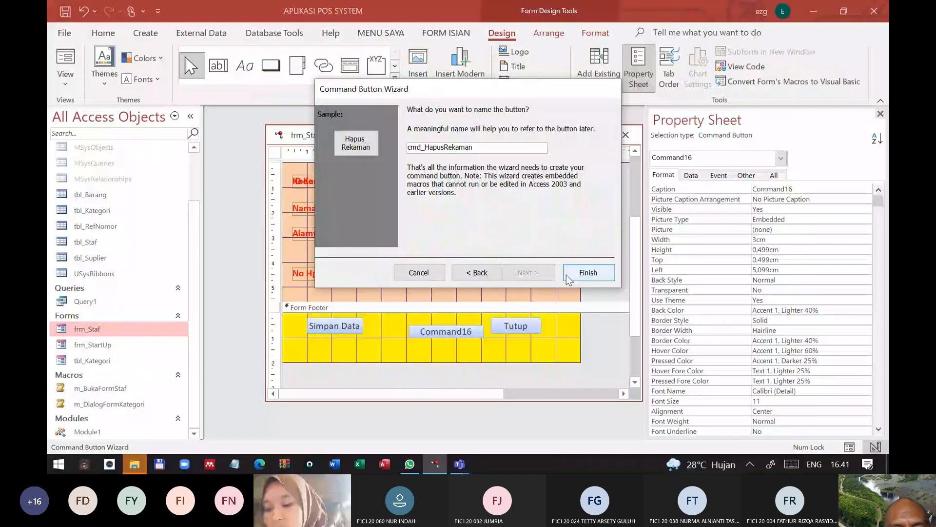
{"action": "left_click", "coordinate": [566, 274]}
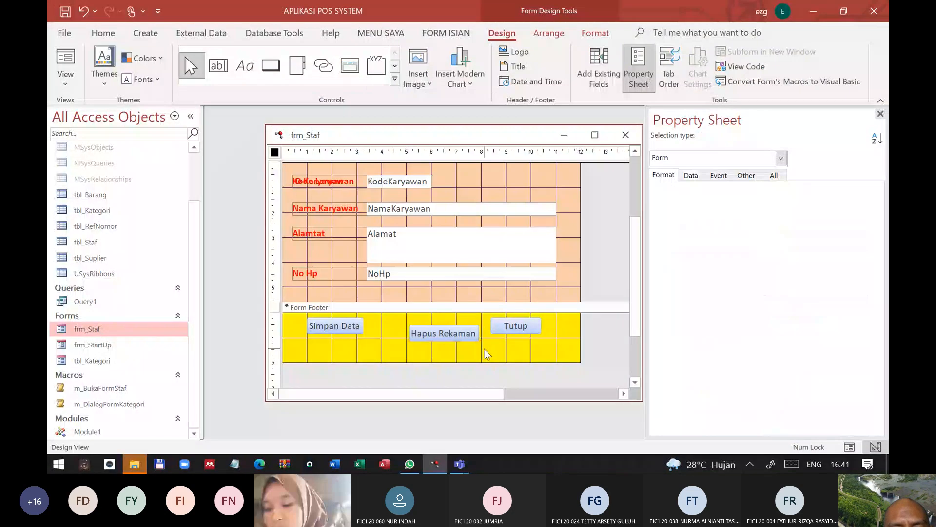
Move the Hapus Rekaman button between Simpan Data and Tutup and align the three frm_Staf footer buttons by their bottom edges
{"action": "left_click", "coordinate": [486, 354]}
{"action": "left_click_drag", "start_coordinate": [432, 332], "coordinate": [411, 327]}
{"action": "left_click", "coordinate": [456, 348]}
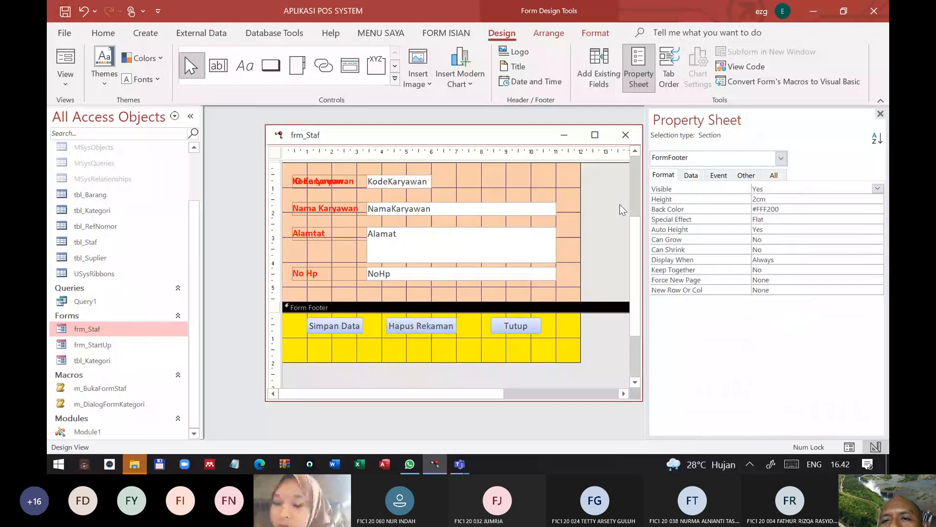
{"action": "left_click", "coordinate": [549, 33]}
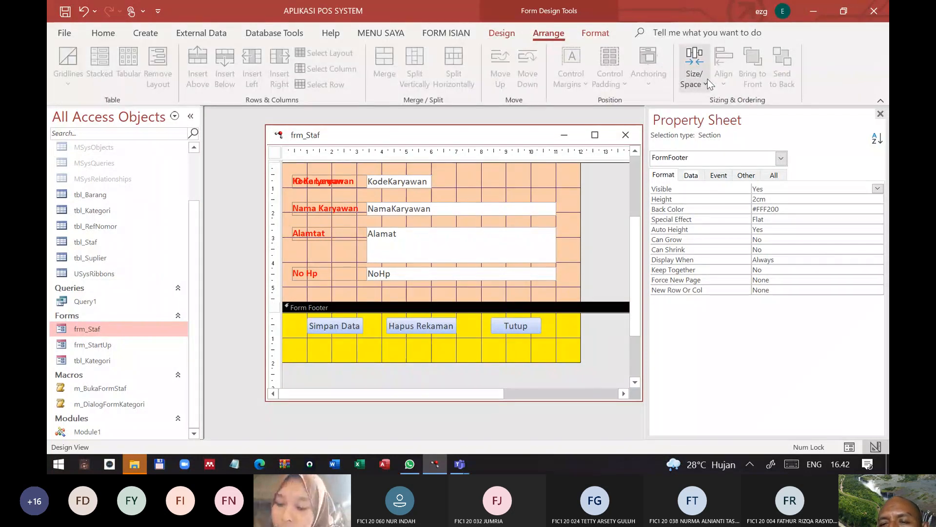
{"action": "left_click_drag", "start_coordinate": [547, 341], "coordinate": [301, 322]}
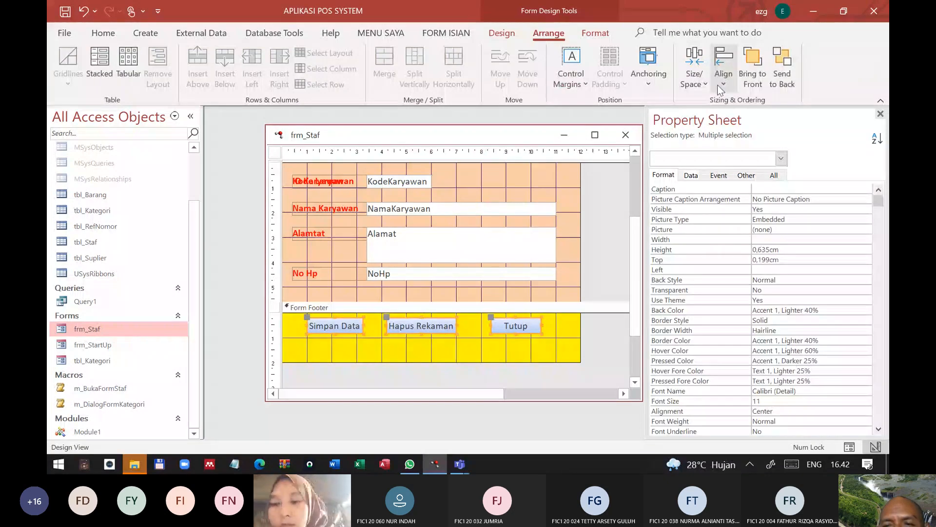
{"action": "left_click", "coordinate": [722, 84]}
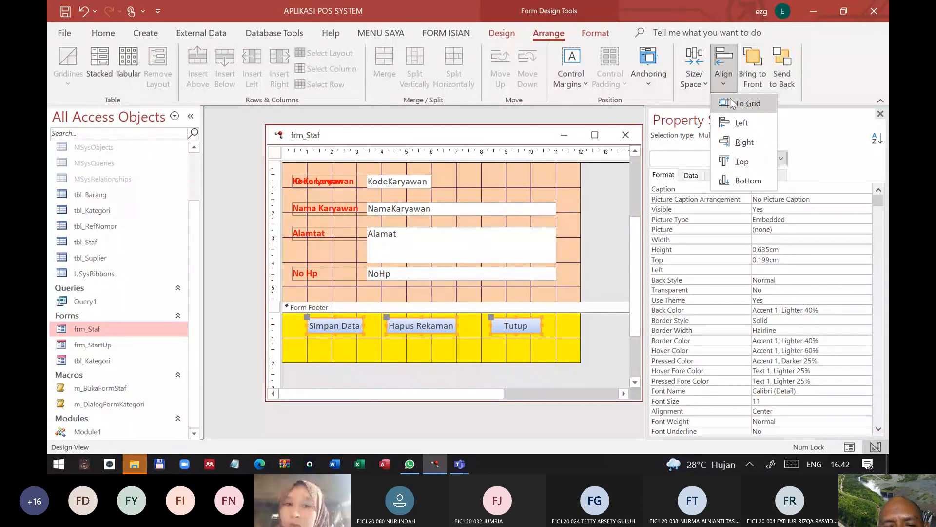
{"action": "left_click", "coordinate": [751, 181]}
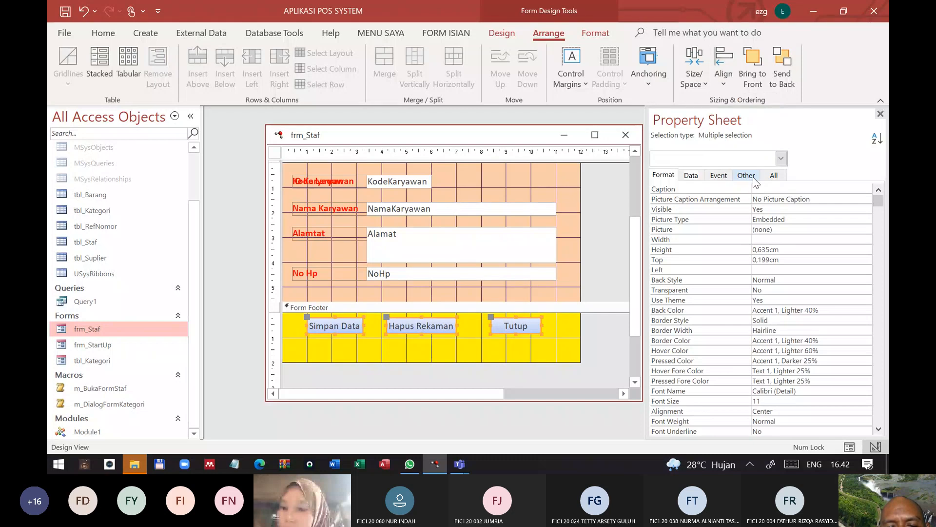
Shift the Tutup button slightly downward and align the three footer buttons by their top edges
{"action": "left_click_drag", "start_coordinate": [516, 326], "coordinate": [513, 340]}
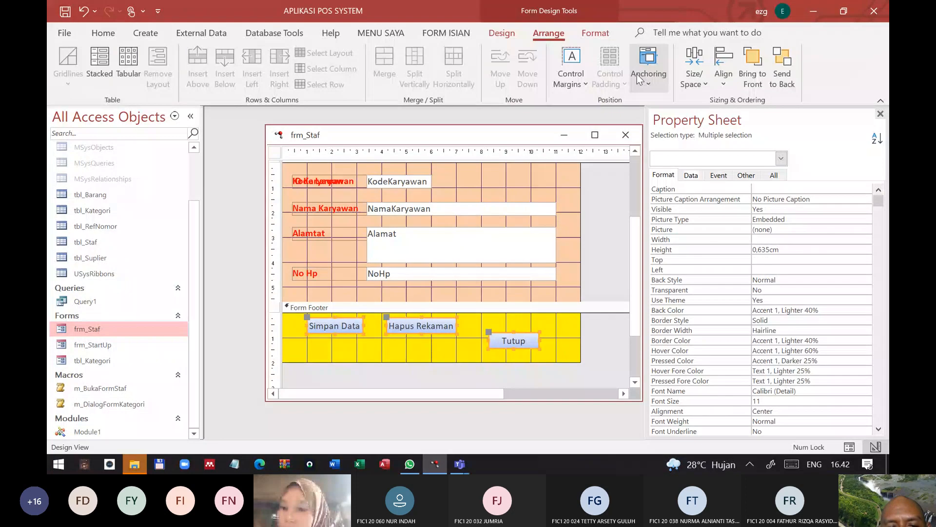
{"action": "left_click", "coordinate": [724, 70]}
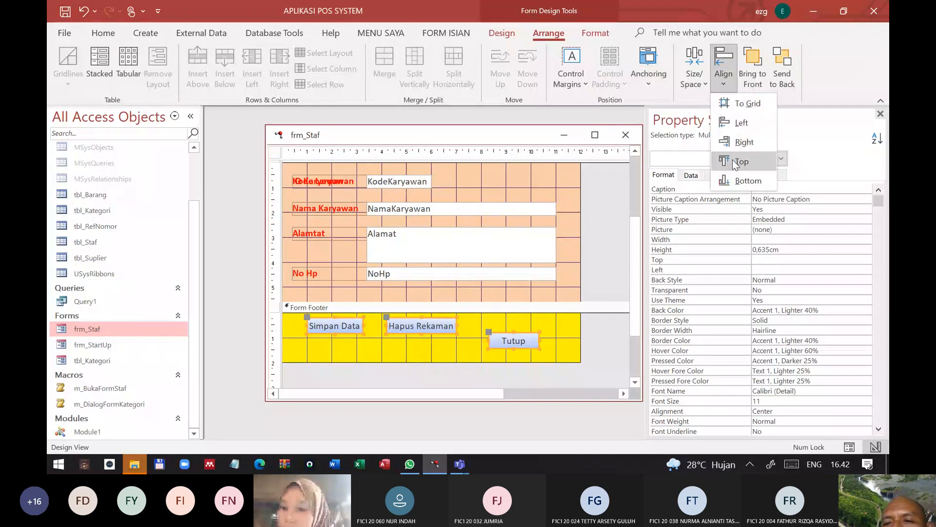
{"action": "left_click", "coordinate": [735, 162]}
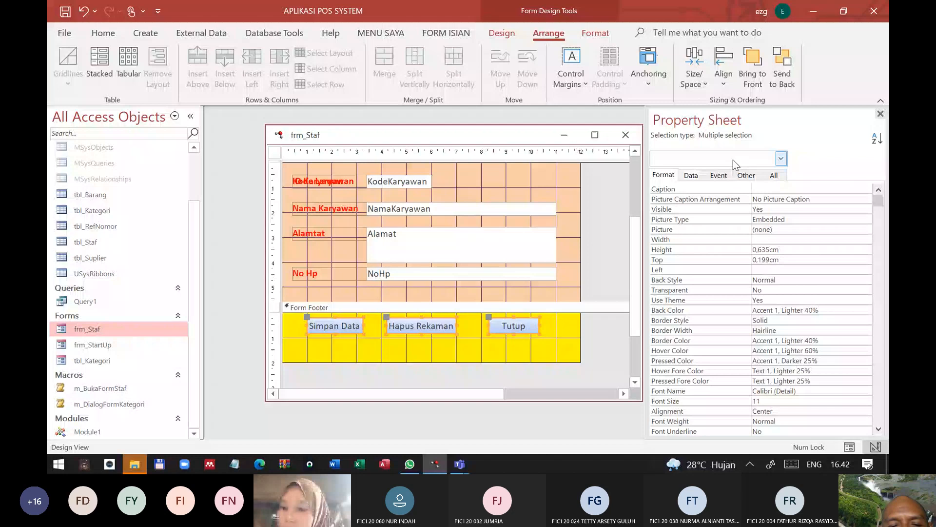
{"action": "left_click", "coordinate": [723, 86]}
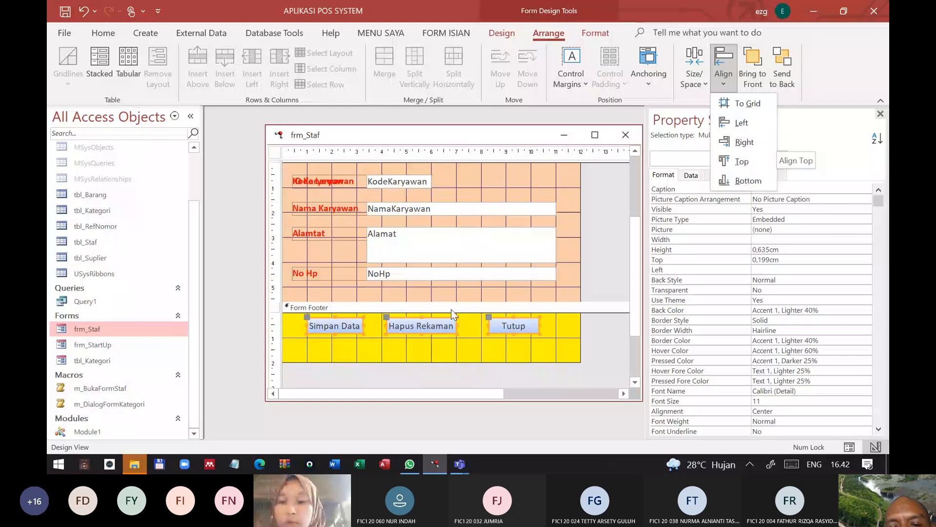
{"action": "left_click", "coordinate": [561, 347]}
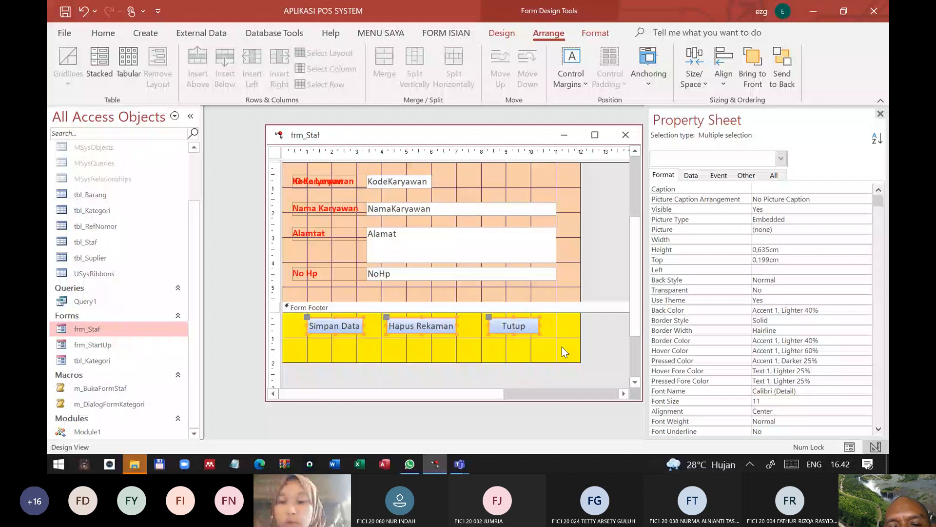
{"action": "left_click", "coordinate": [546, 342]}
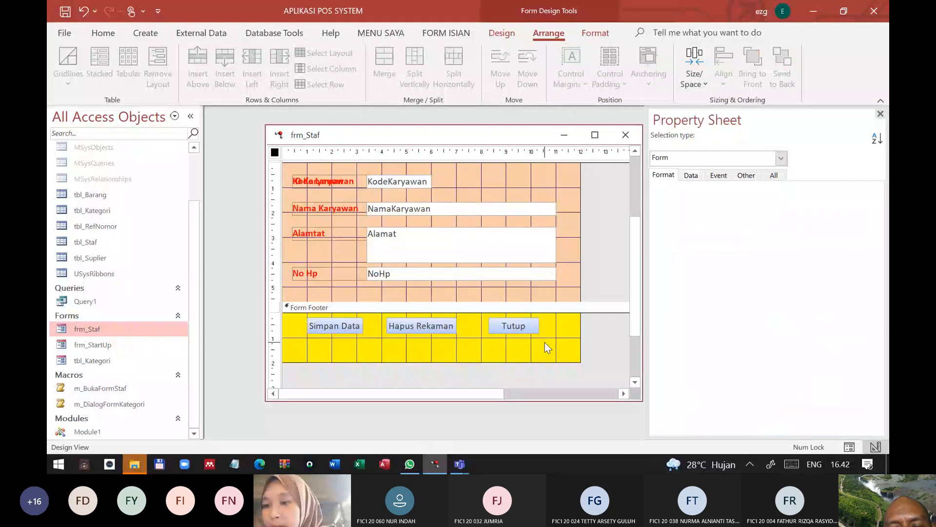
Try bottom-aligning the three footer buttons with Tutup moved down to 1.199 cm, and undo the alignment
{"action": "left_click", "coordinate": [515, 324]}
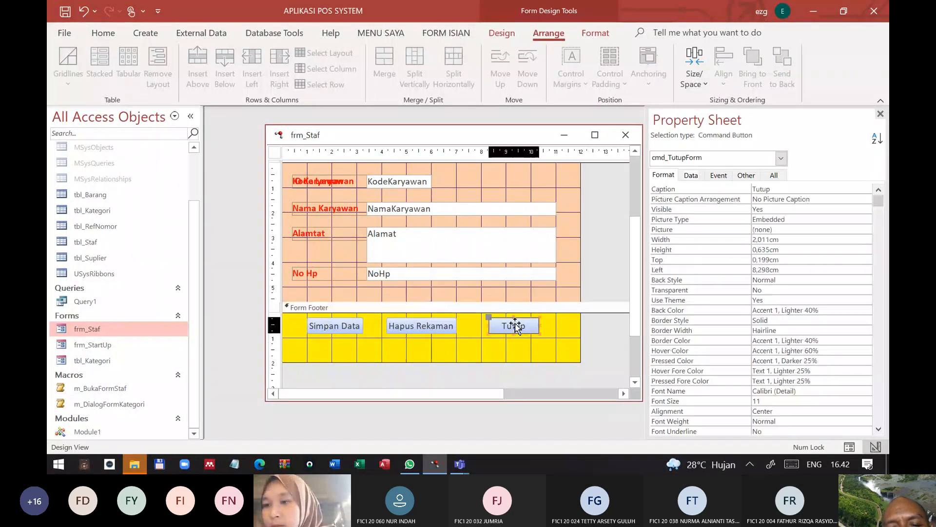
{"action": "left_click_drag", "start_coordinate": [516, 324], "coordinate": [507, 350]}
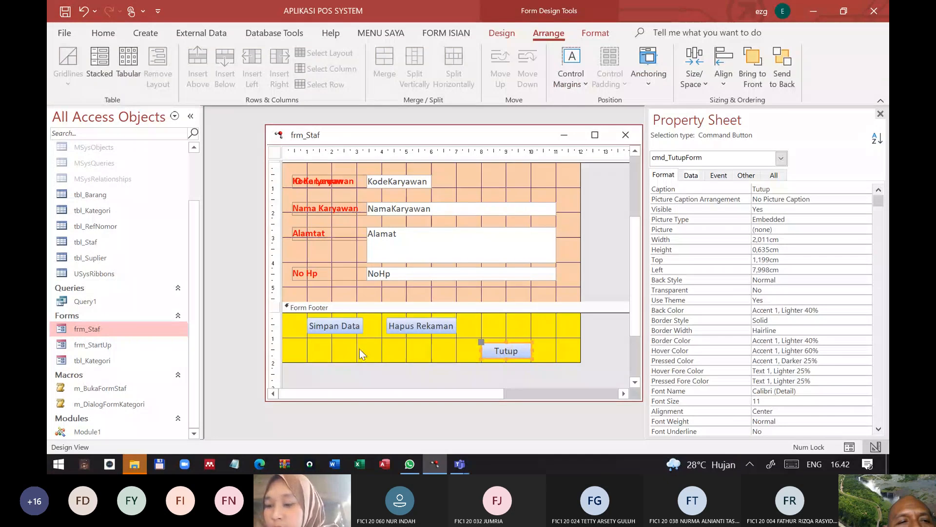
{"action": "left_click_drag", "start_coordinate": [296, 320], "coordinate": [484, 381]}
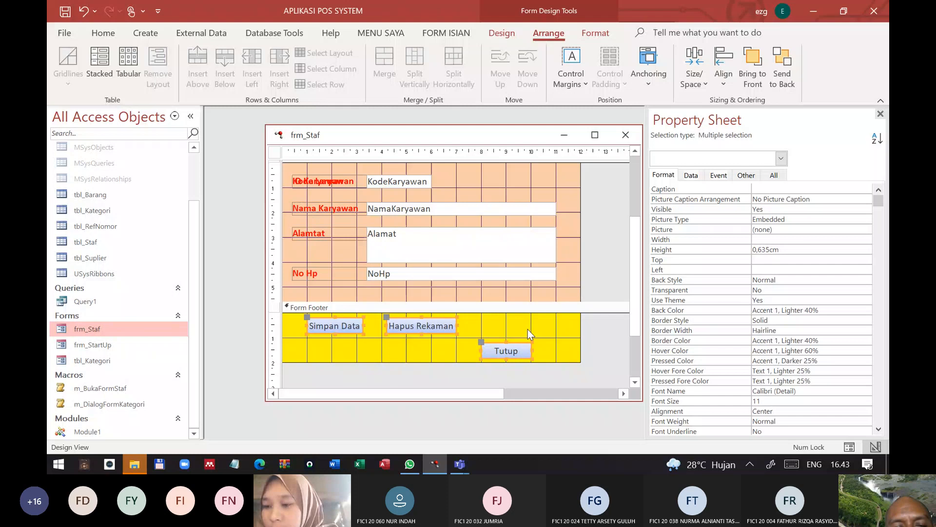
{"action": "left_click", "coordinate": [724, 73]}
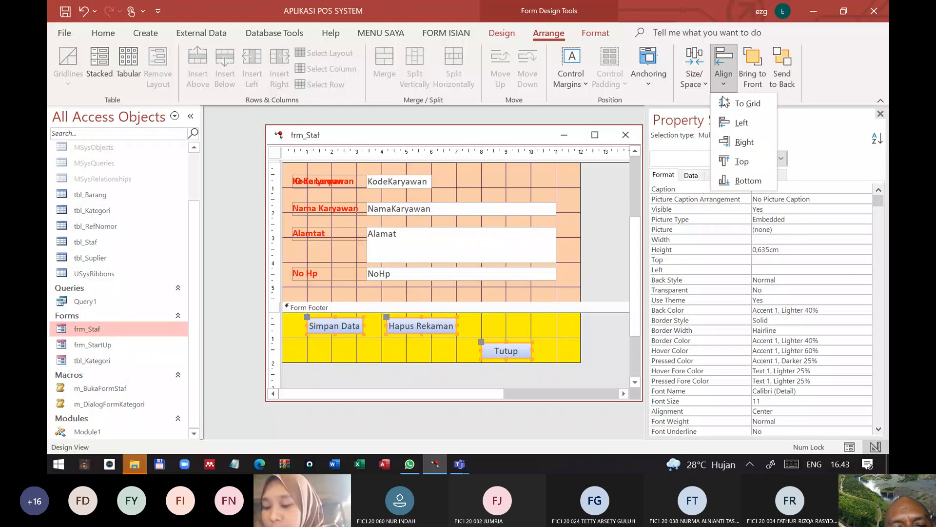
{"action": "left_click", "coordinate": [748, 182]}
{"action": "left_click", "coordinate": [557, 357]}
{"action": "left_click", "coordinate": [84, 11]}
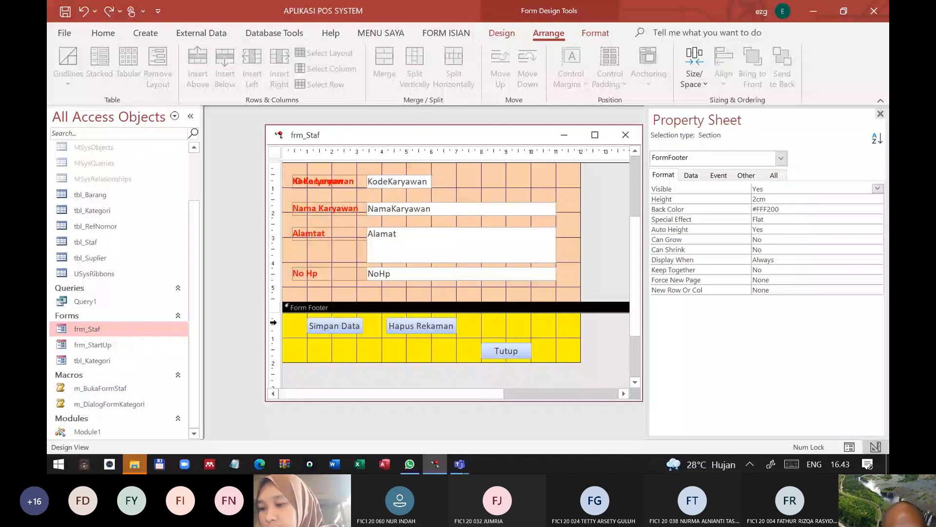
Reduce the frm_Staf footer height to 0.998 cm and move the Tutup button to 8.995 cm from the left edge, level with the other buttons
{"action": "key", "text": "ctrl+y"}
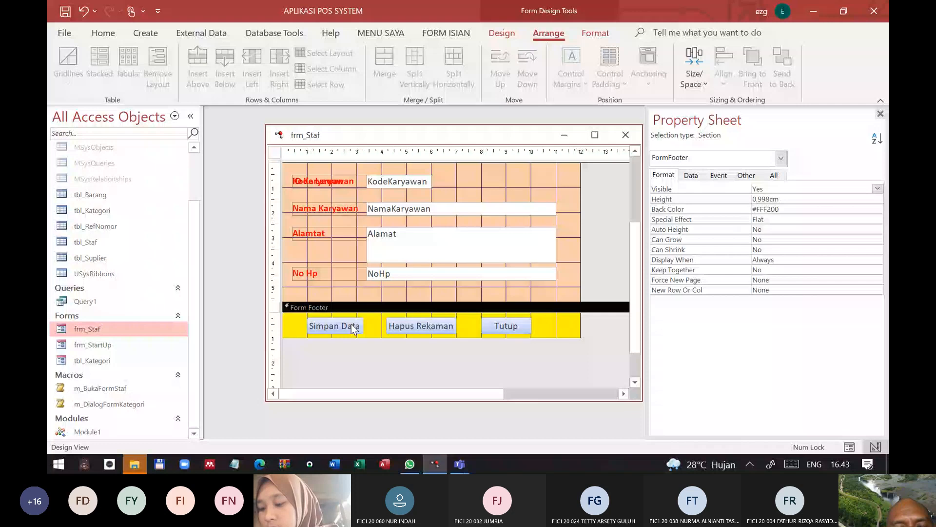
{"action": "left_click_drag", "start_coordinate": [506, 327], "coordinate": [531, 327]}
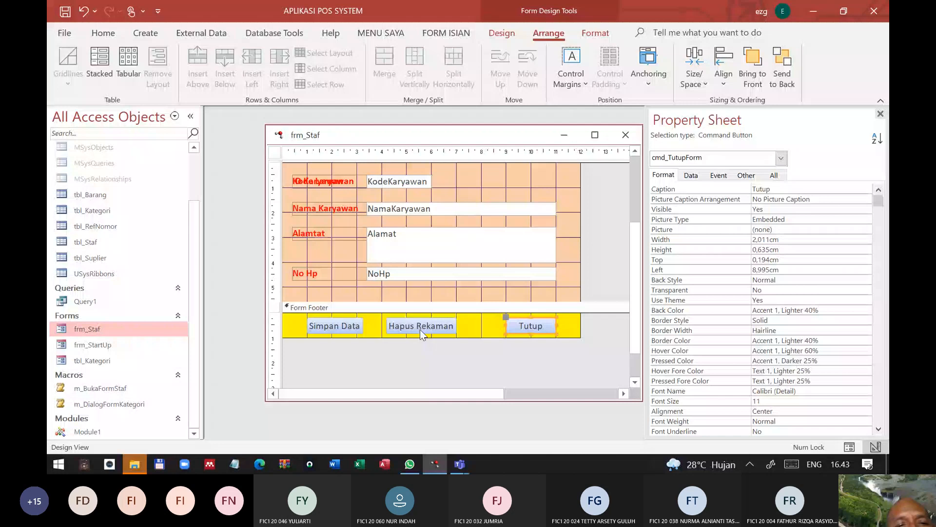
Switch from Teams back to Access, retitle the frm_Barang header Form Isian (Edit) Barang and reduce the header height to 0.998 cm
{"action": "left_click", "coordinate": [431, 465]}
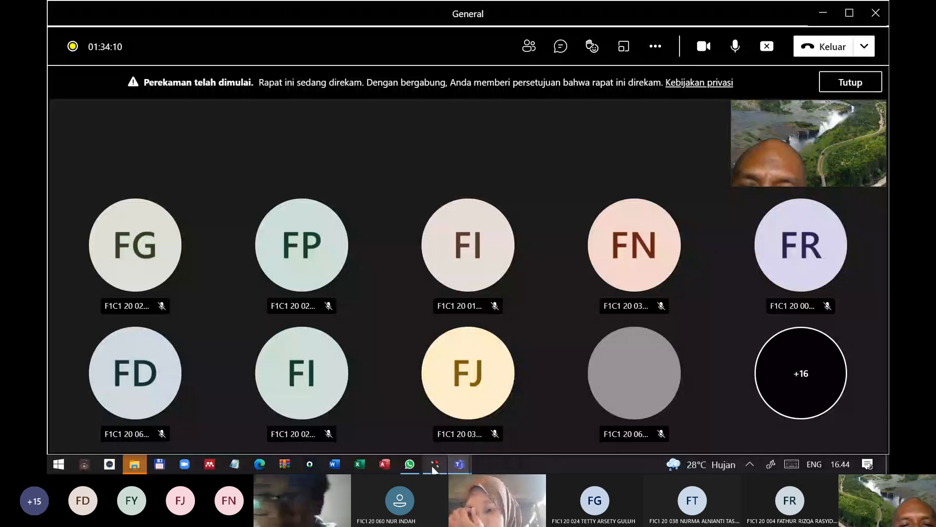
{"action": "left_click", "coordinate": [431, 465]}
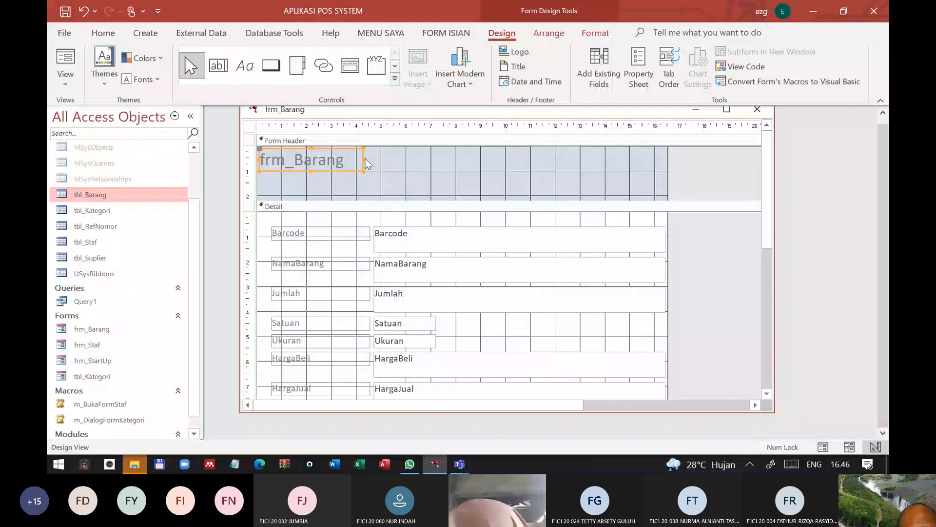
{"action": "left_click", "coordinate": [392, 168]}
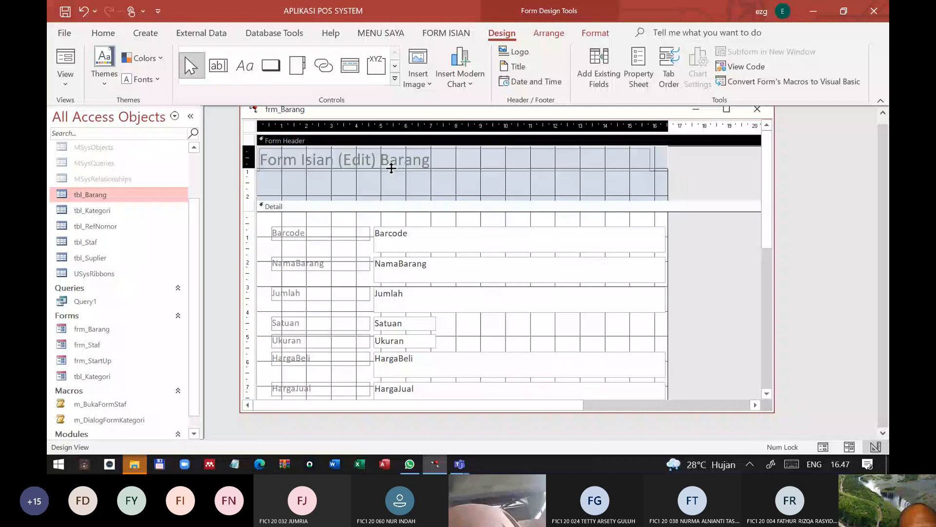
{"action": "left_click_drag", "start_coordinate": [391, 168], "coordinate": [391, 168]}
Center the Form Isian (Edit) Barang title text within its label in the form header
{"action": "left_click", "coordinate": [387, 160]}
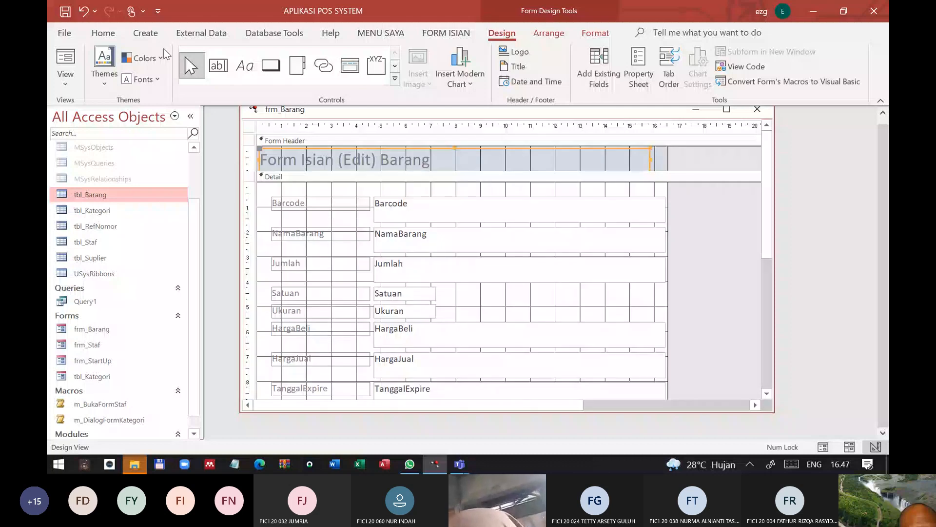
{"action": "left_click", "coordinate": [103, 33]}
{"action": "left_click", "coordinate": [737, 85]}
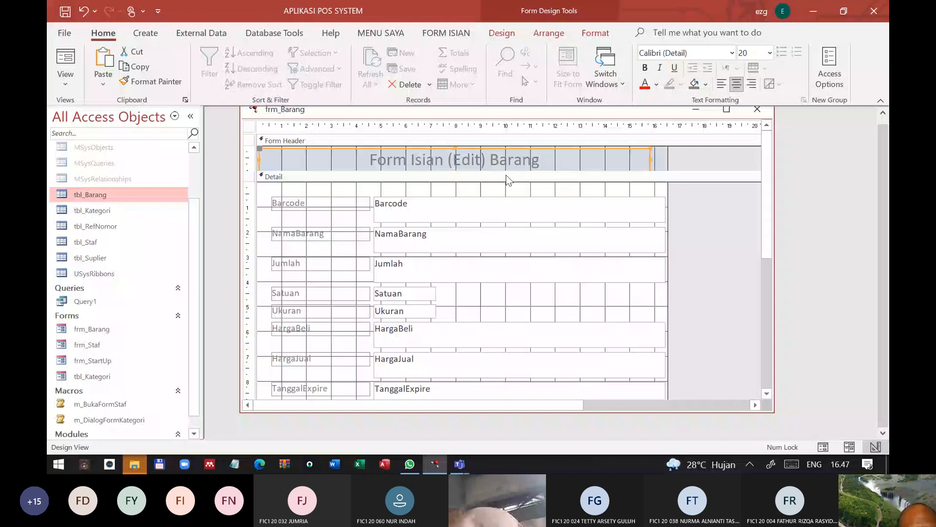
Fill the frm_Barang form header with a background color, trying dark blue and settling on purple #9F8CB7
{"action": "left_click", "coordinate": [659, 161]}
{"action": "left_click", "coordinate": [705, 83]}
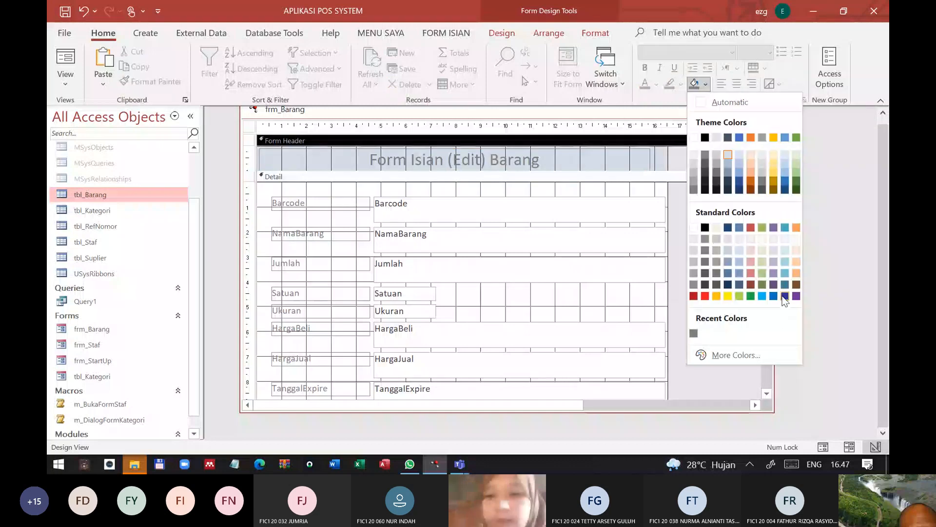
{"action": "left_click", "coordinate": [746, 239]}
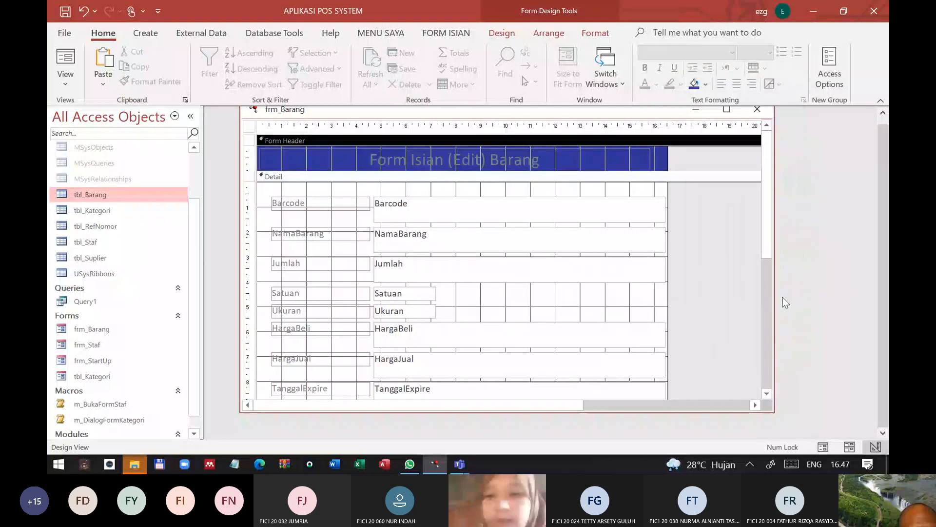
{"action": "left_click", "coordinate": [706, 86]}
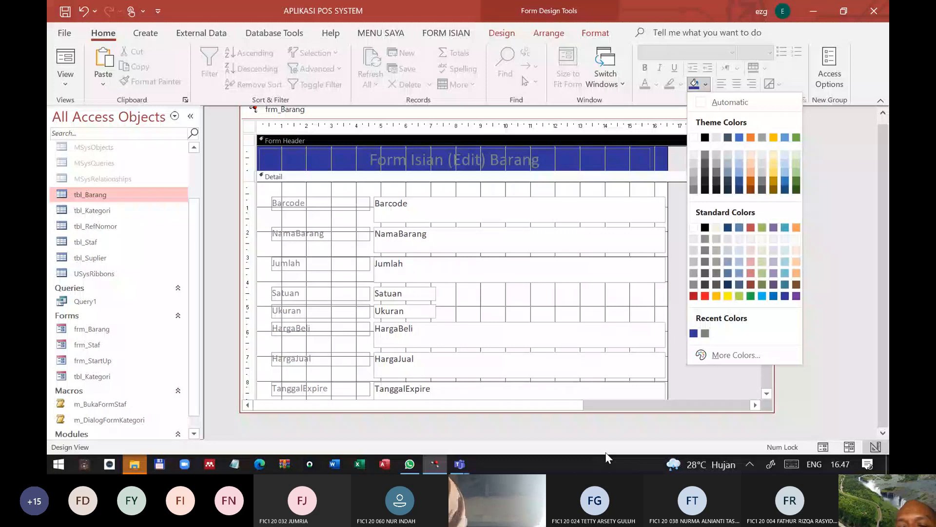
Color the header title text yellow and select the form header's Back Color value in its properties
{"action": "left_click", "coordinate": [251, 160]}
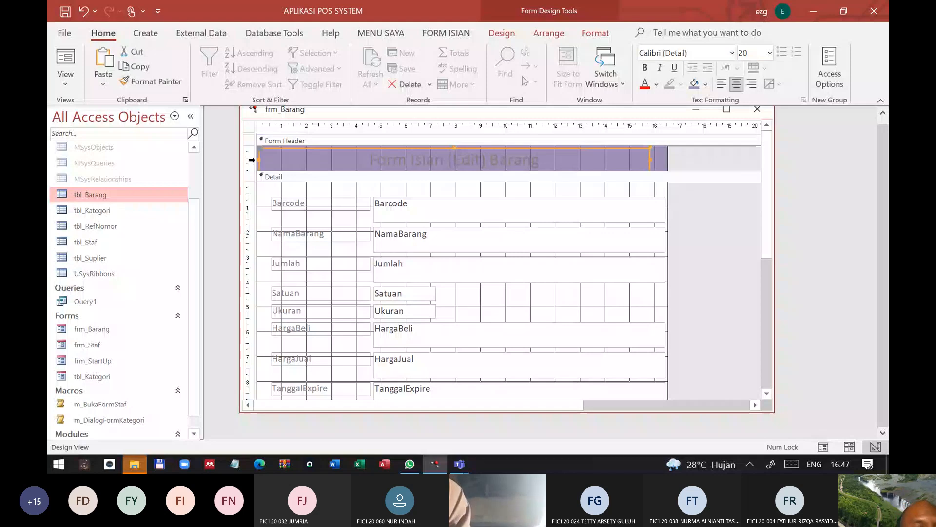
{"action": "left_click", "coordinate": [656, 84]}
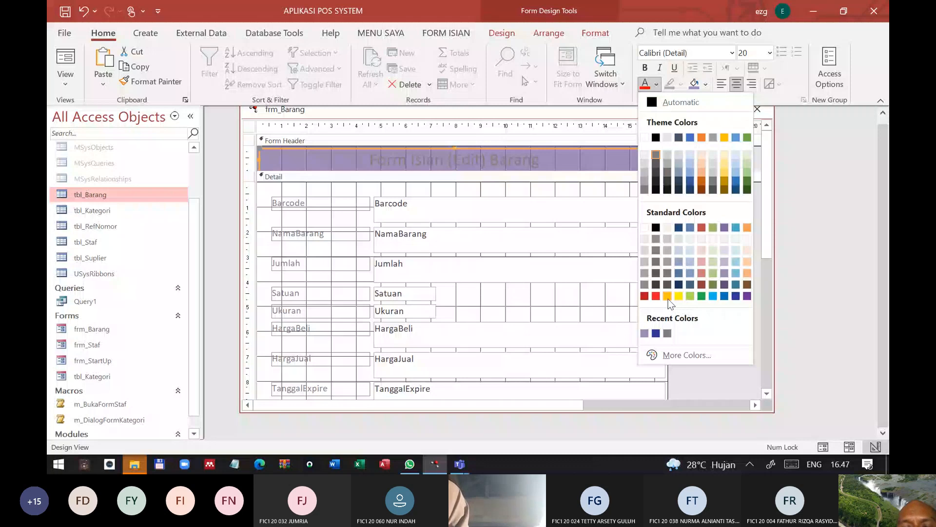
{"action": "left_click", "coordinate": [667, 296]}
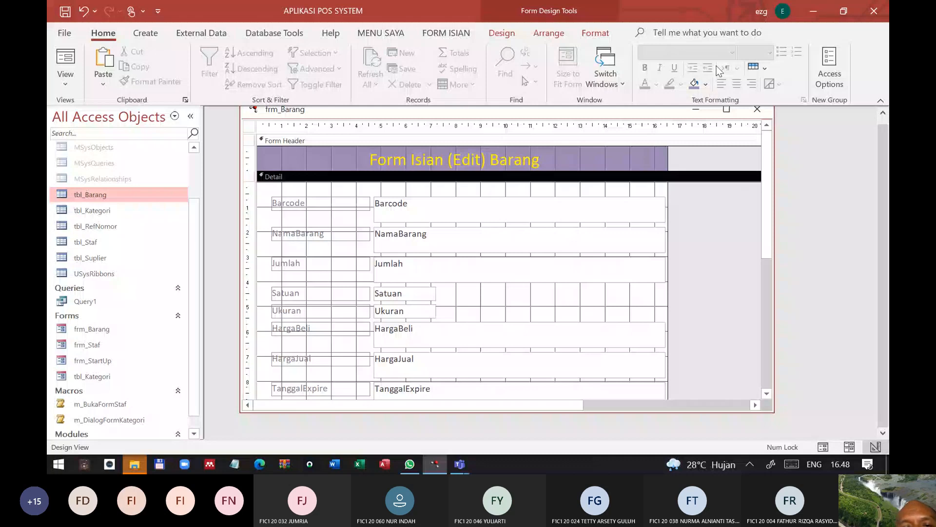
{"action": "double_click", "coordinate": [526, 140]}
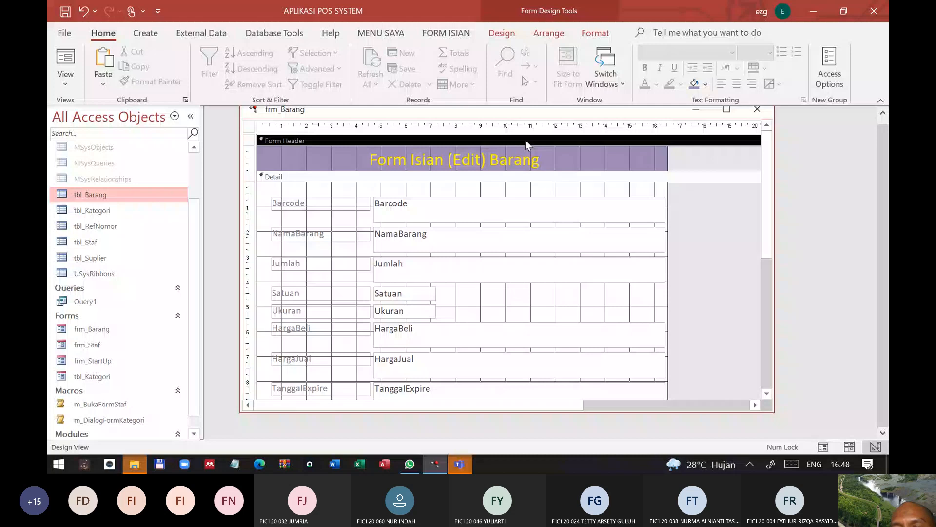
{"action": "left_click", "coordinate": [728, 209]}
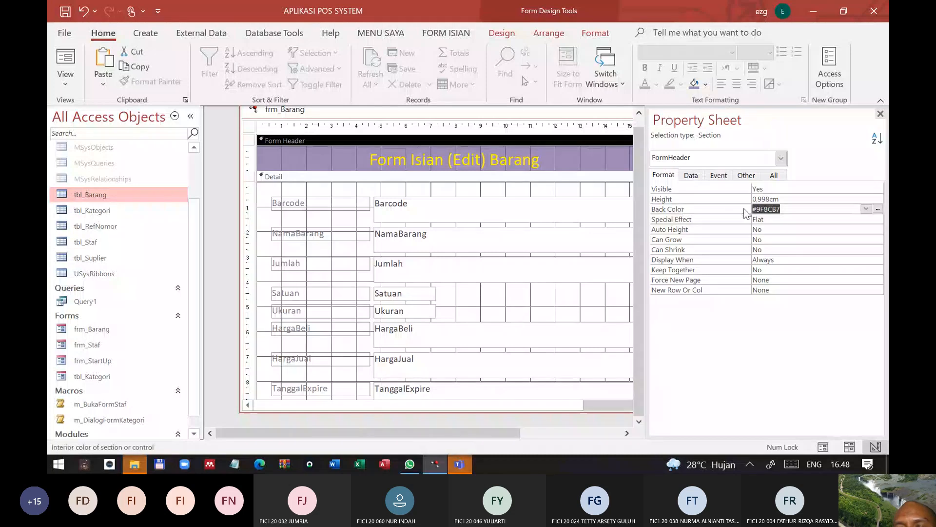
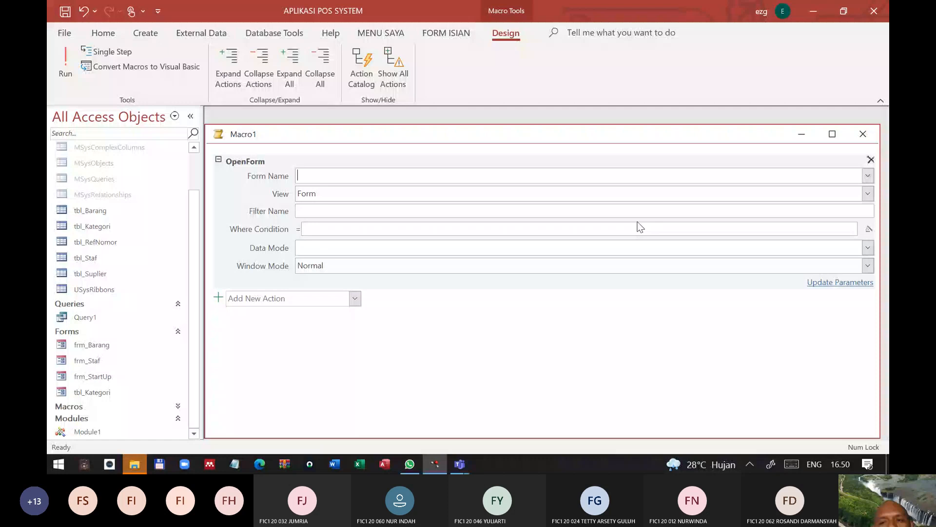
Set the OpenForm action's form name to frm_Barang, save the macro as m_BukaFormBarang and close it
{"action": "type", "text": "frm_Barang"}
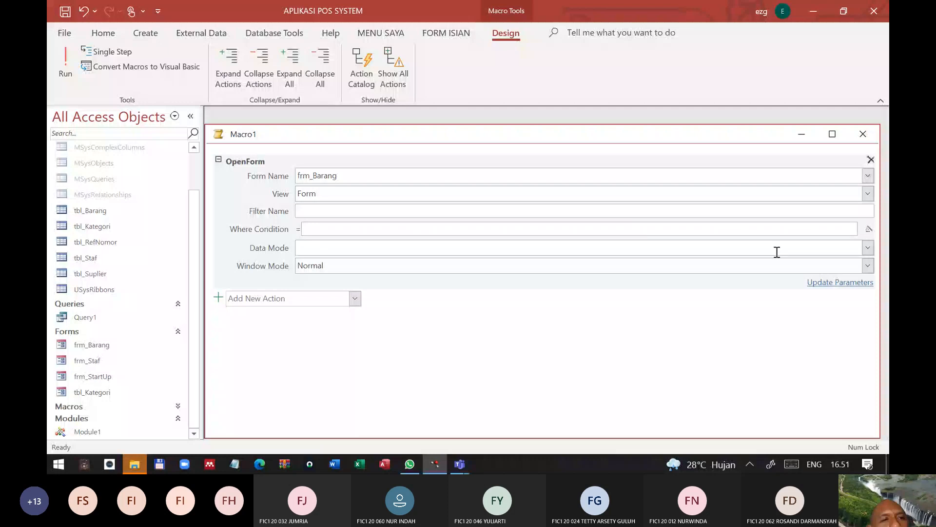
{"action": "left_click", "coordinate": [65, 11]}
{"action": "type", "text": "m_"}
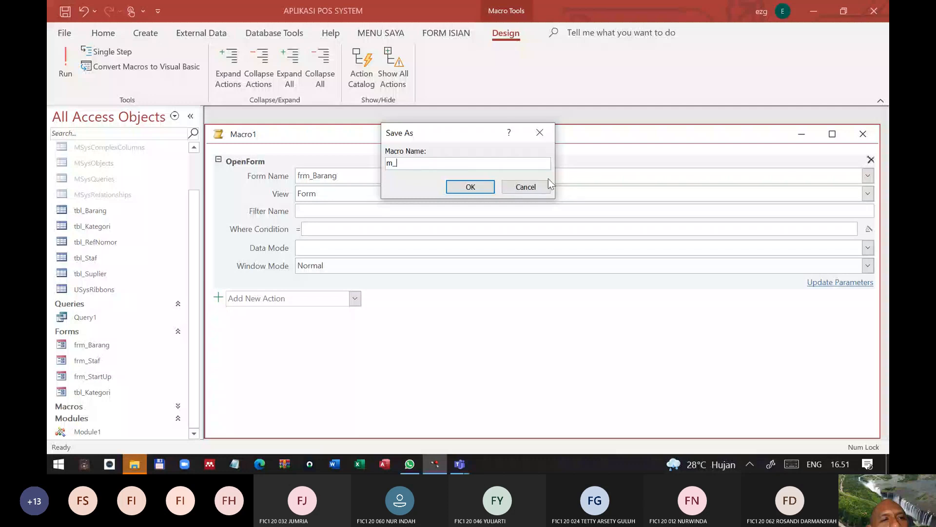
{"action": "left_click", "coordinate": [537, 187]}
{"action": "left_click", "coordinate": [136, 406]}
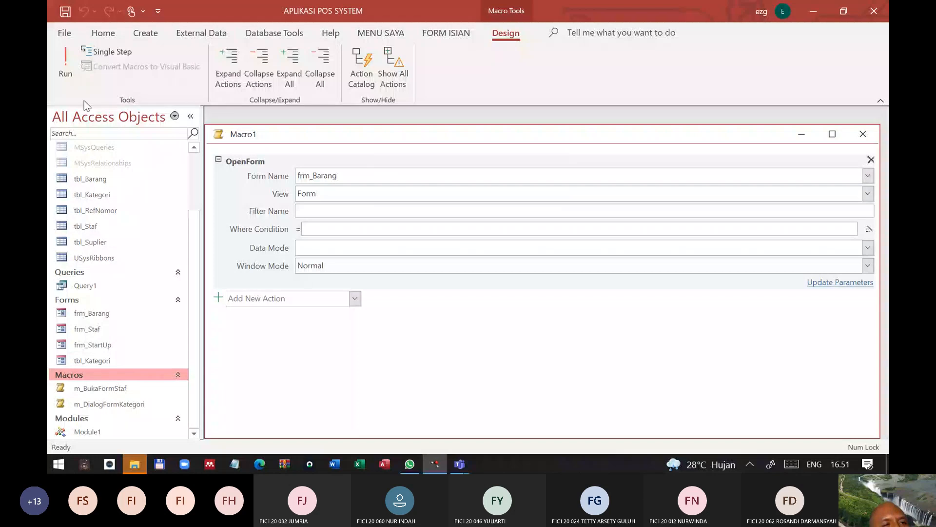
{"action": "left_click", "coordinate": [65, 11]}
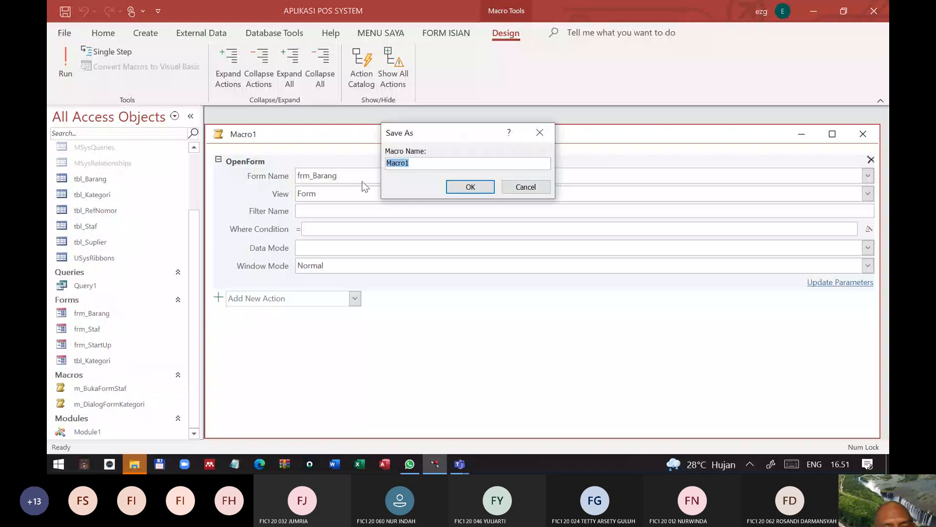
{"action": "type", "text": "m_Buka"}
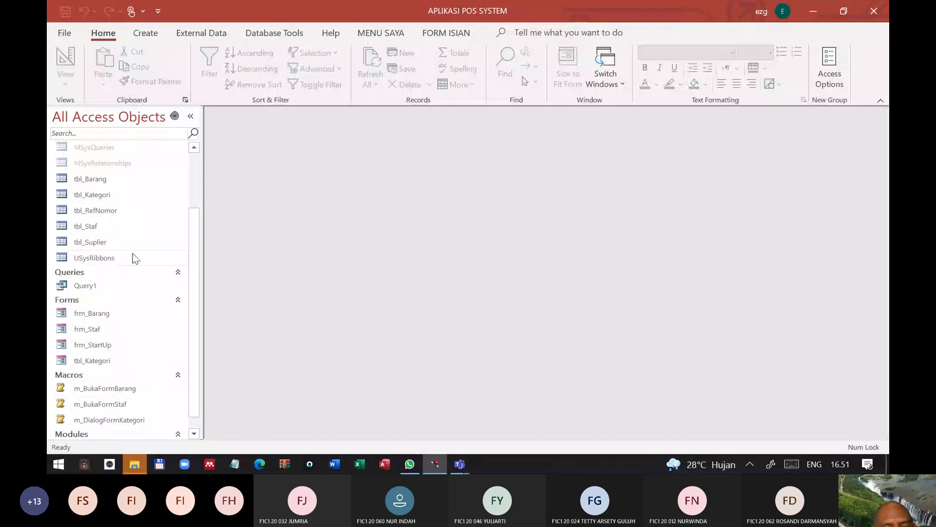
Open the USysRibbons table and duplicate the Kategori button line in the Barang group of the MenuTabSaya ribbon XML
{"action": "double_click", "coordinate": [104, 258]}
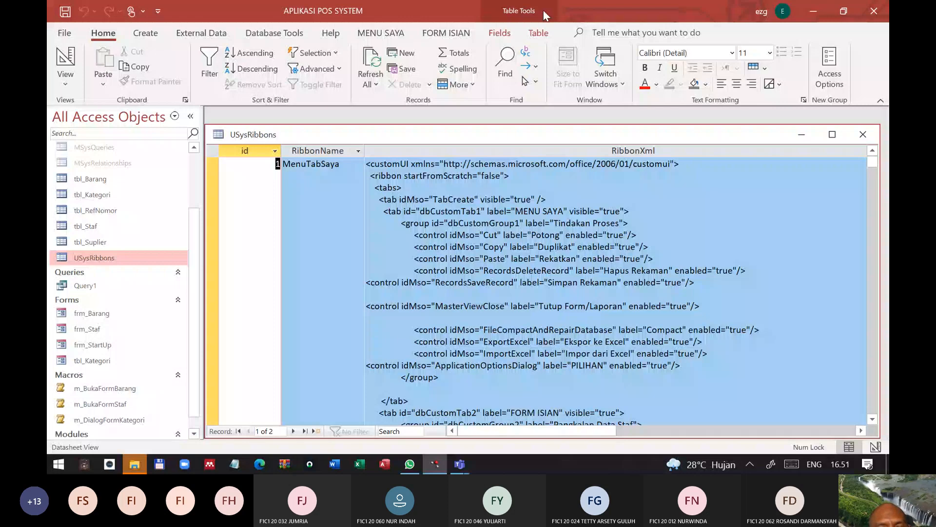
{"action": "left_click", "coordinate": [446, 33]}
{"action": "left_click", "coordinate": [484, 347]}
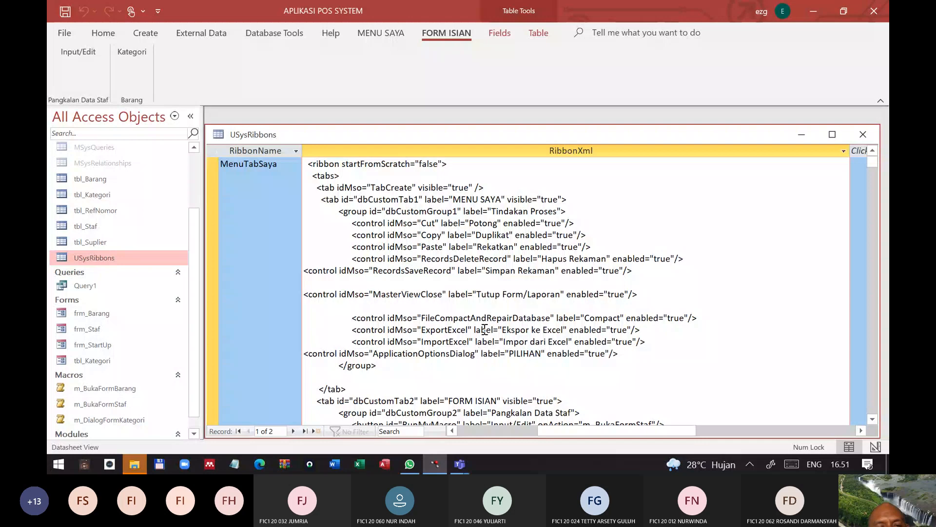
{"action": "key", "text": "Down"}
{"action": "key", "text": "Down"}
{"action": "key", "text": "Down"}
{"action": "key", "text": "Down"}
{"action": "key", "text": "Down"}
{"action": "key", "text": "Down"}
{"action": "key", "text": "Down"}
{"action": "key", "text": "Down"}
{"action": "key", "text": "Down"}
{"action": "key", "text": "Down"}
{"action": "key", "text": "Down"}
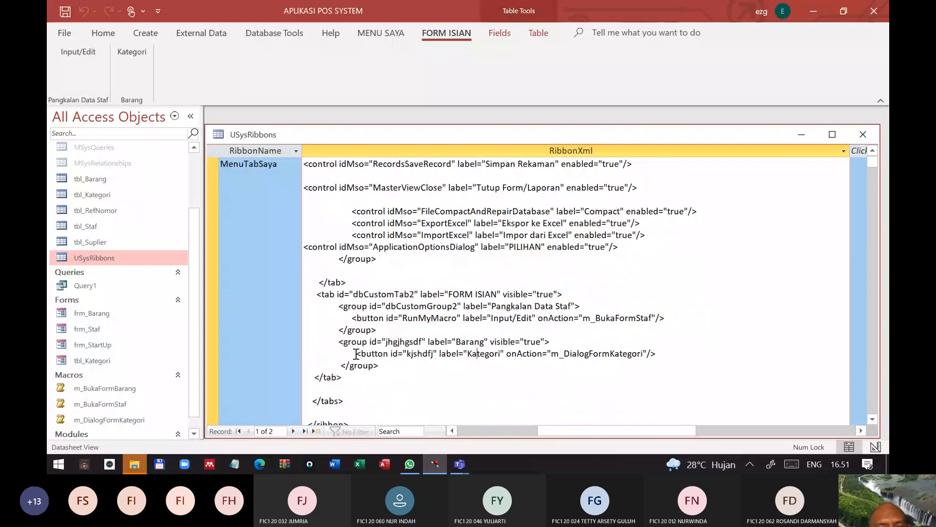
{"action": "left_click", "coordinate": [359, 353]}
{"action": "left_click", "coordinate": [659, 355], "text": "shift"}
{"action": "key", "text": "ctrl+c"}
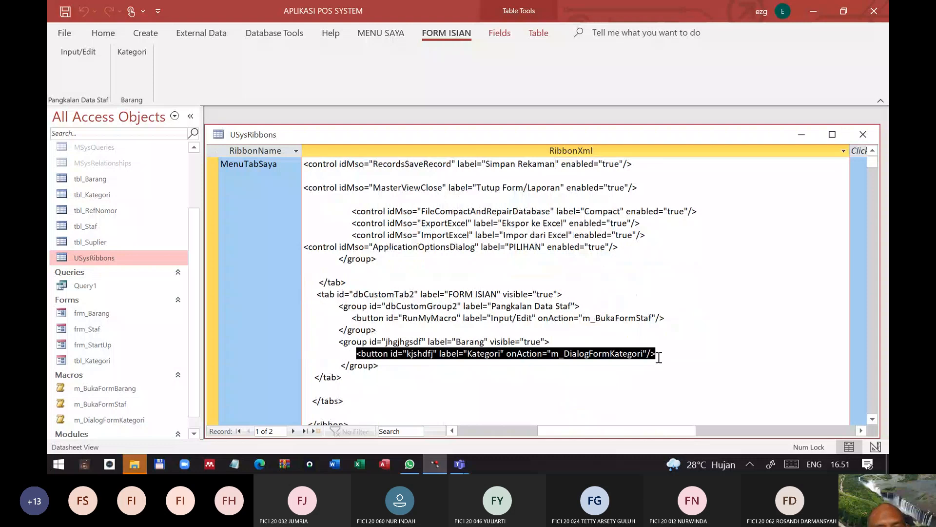
{"action": "left_click", "coordinate": [670, 352]}
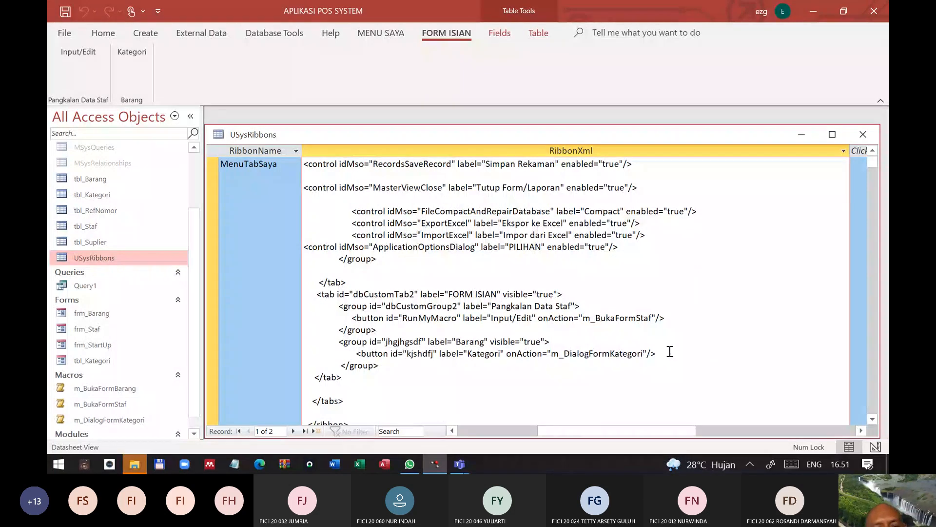
{"action": "key", "text": "ctrl+Return"}
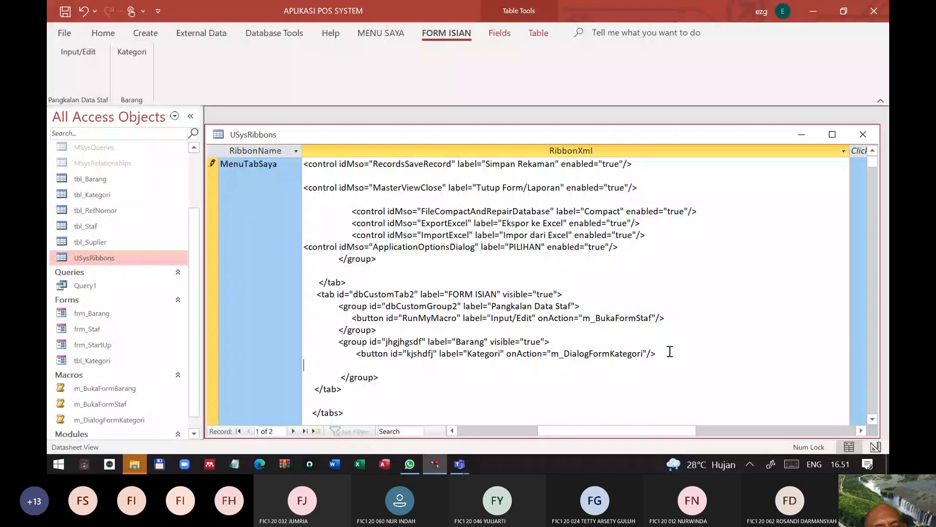
{"action": "key", "text": "ctrl+v"}
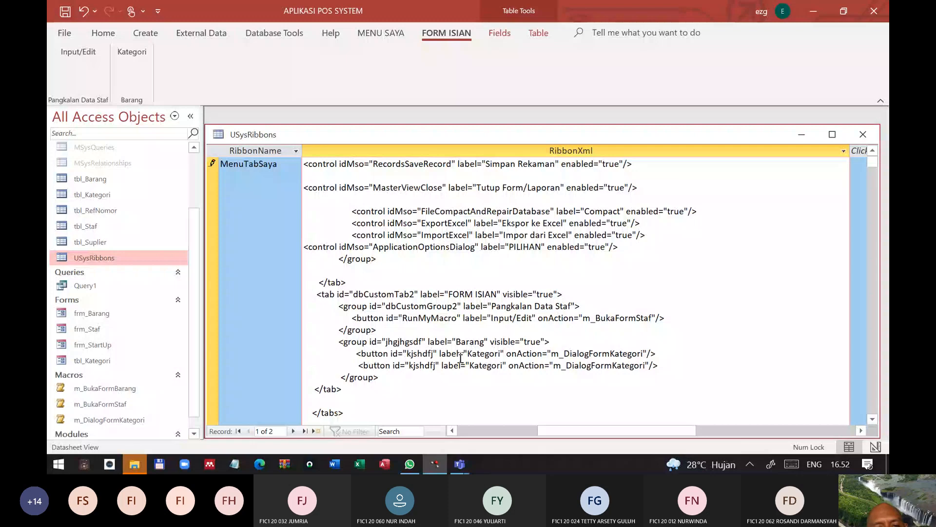
Change the duplicated button's id to sdfsdfdsf and its label to Barang in the ribbon XML
{"action": "left_click", "coordinate": [435, 367]}
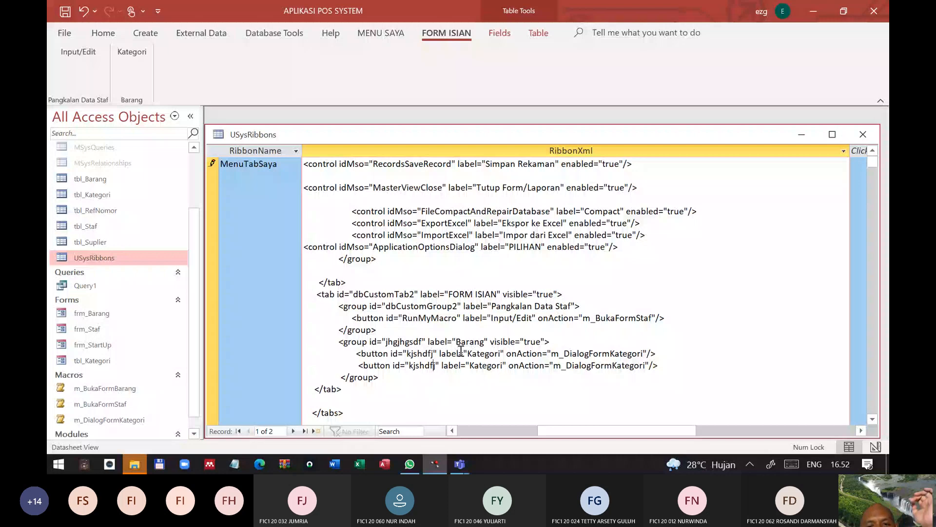
{"action": "key", "text": "ctrl+z"}
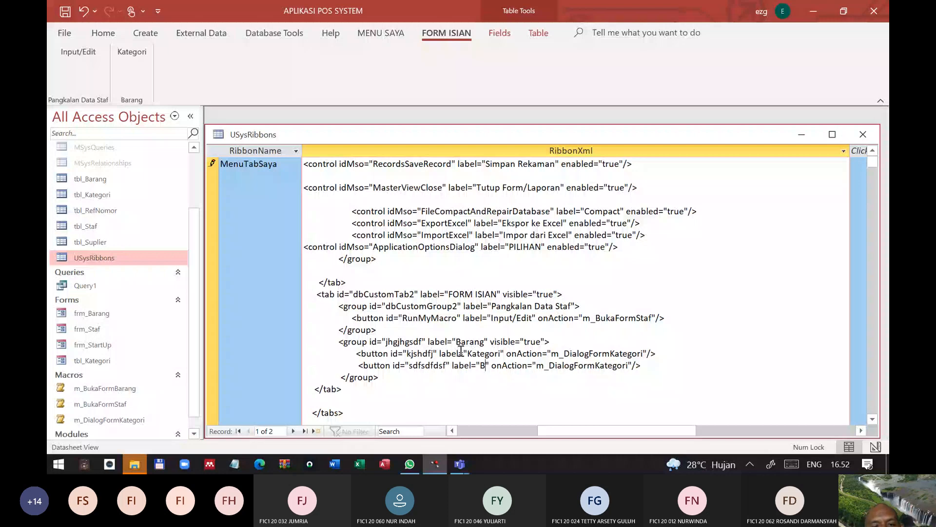
{"action": "type", "text": "arang"}
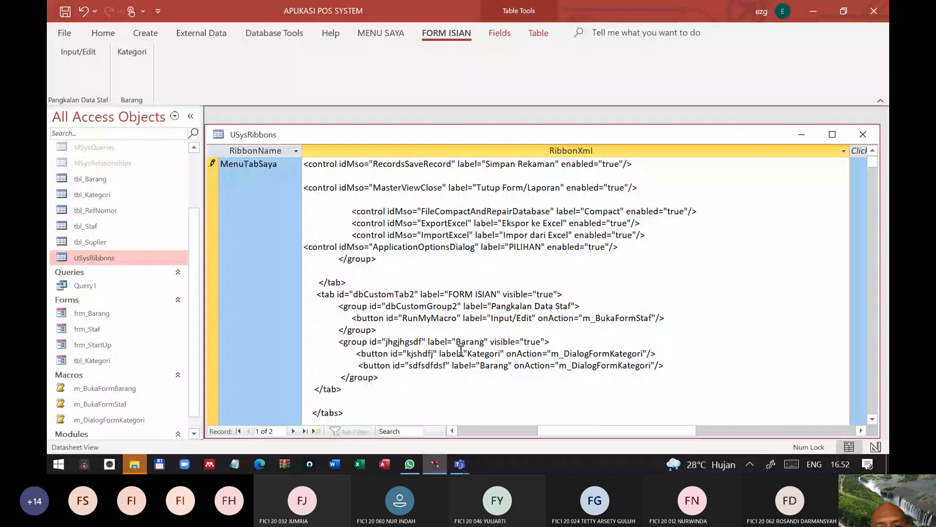
Set the Barang button's onAction to m_BukaFormBarang in the ribbon XML and close the USysRibbons table
{"action": "key", "text": "BackSpace"}
{"action": "key", "text": "BackSpace"}
{"action": "key", "text": "BackSpace"}
{"action": "key", "text": "BackSpace"}
{"action": "key", "text": "BackSpace"}
{"action": "key", "text": "BackSpace"}
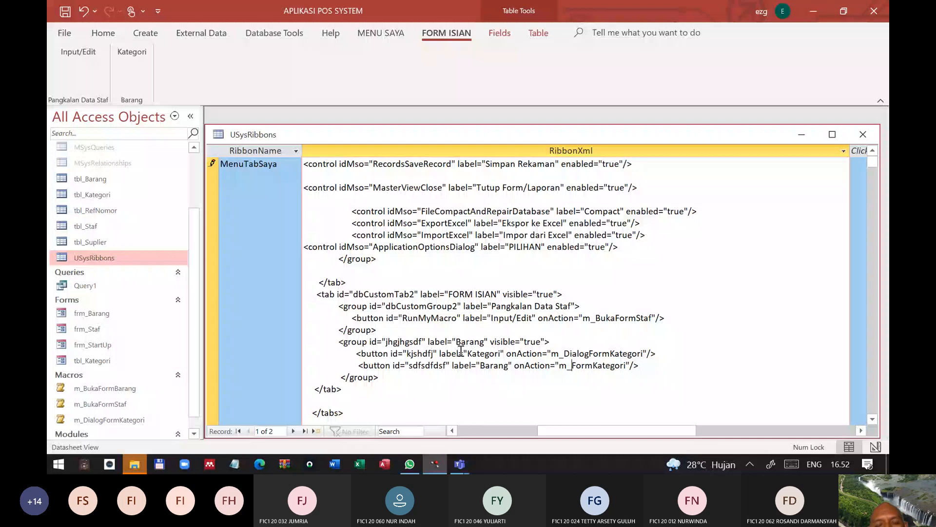
{"action": "type", "text": "Buka"}
{"action": "key", "text": "Right"}
{"action": "key", "text": "Right"}
{"action": "key", "text": "Right"}
{"action": "key", "text": "Right"}
{"action": "key", "text": "Delete"}
{"action": "key", "text": "Delete"}
{"action": "key", "text": "Delete"}
{"action": "key", "text": "Delete"}
{"action": "key", "text": "Delete"}
{"action": "key", "text": "Delete"}
{"action": "key", "text": "Delete"}
{"action": "key", "text": "Delete"}
{"action": "type", "text": "Baran"}
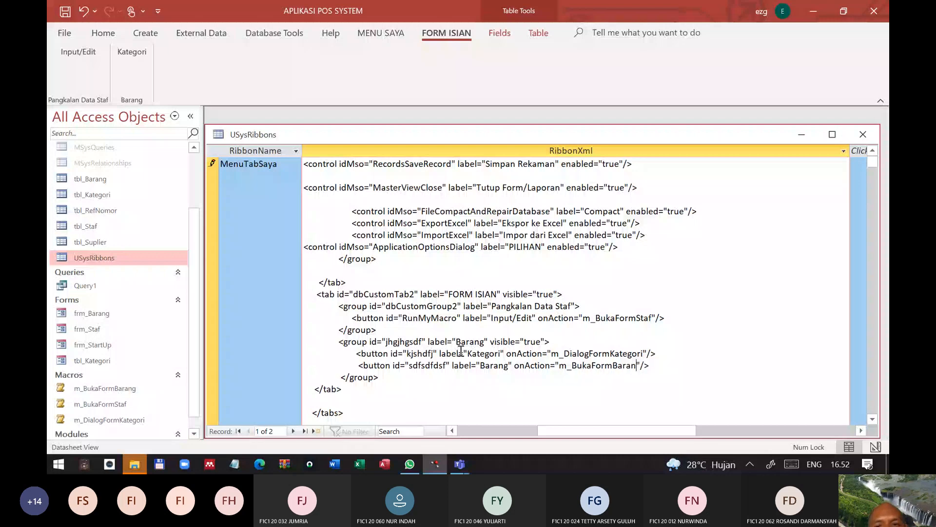
{"action": "left_click", "coordinate": [863, 134]}
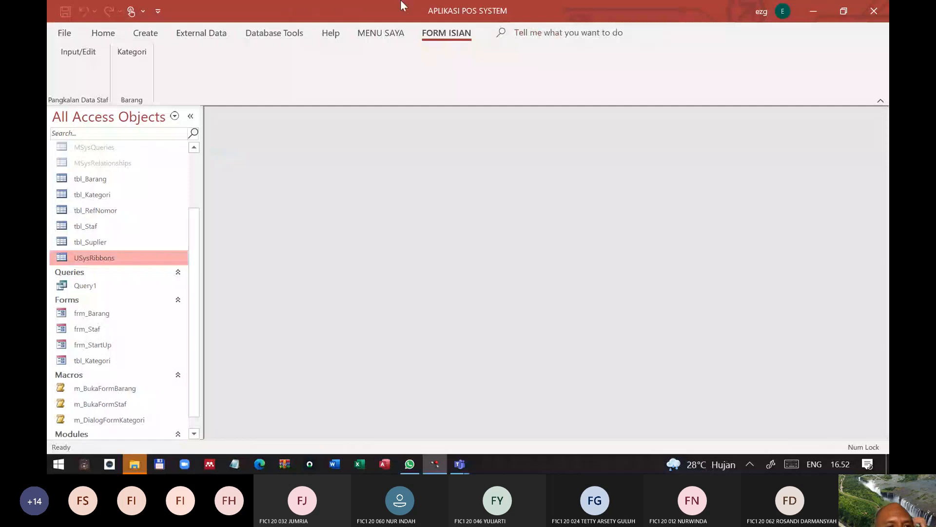
Compact and repair the database, and test the FORM ISIAN Barang command by opening and closing frm_Barang
{"action": "left_click", "coordinate": [270, 37]}
{"action": "left_click", "coordinate": [82, 66]}
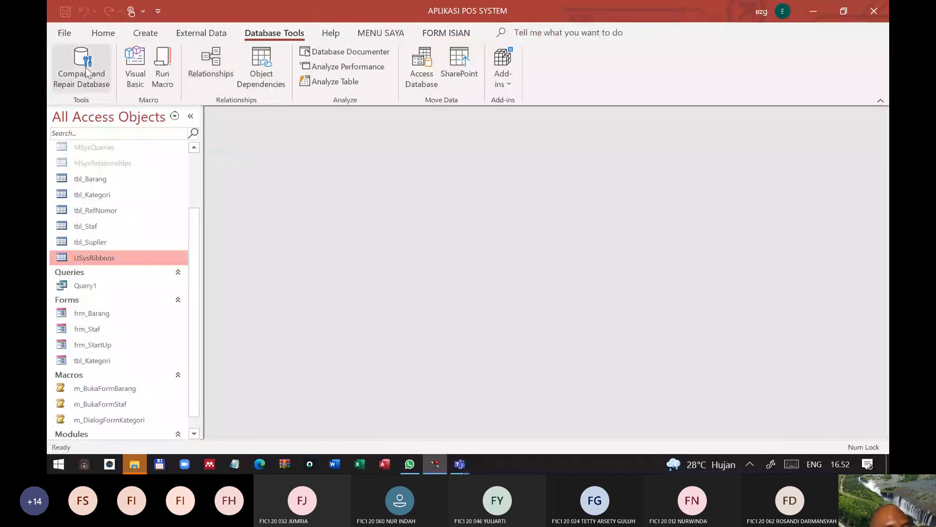
{"action": "left_click", "coordinate": [461, 32]}
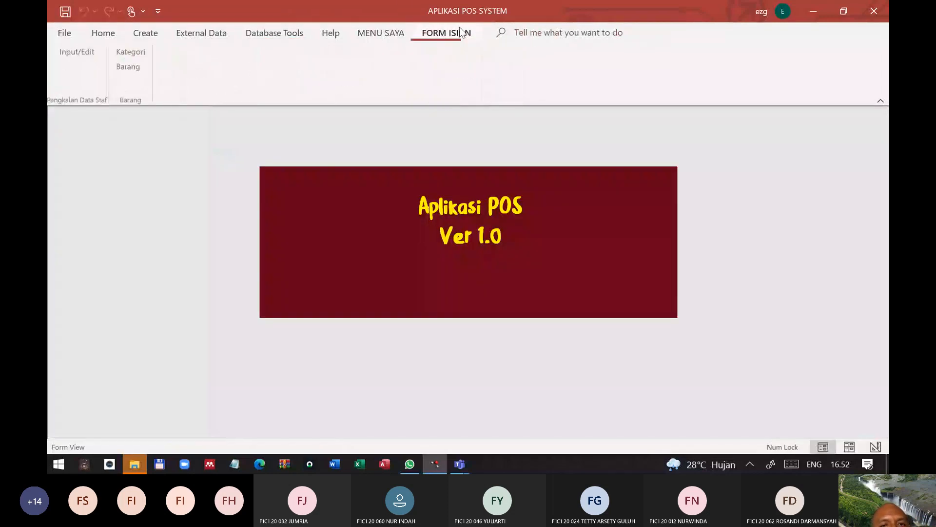
{"action": "left_click", "coordinate": [130, 67]}
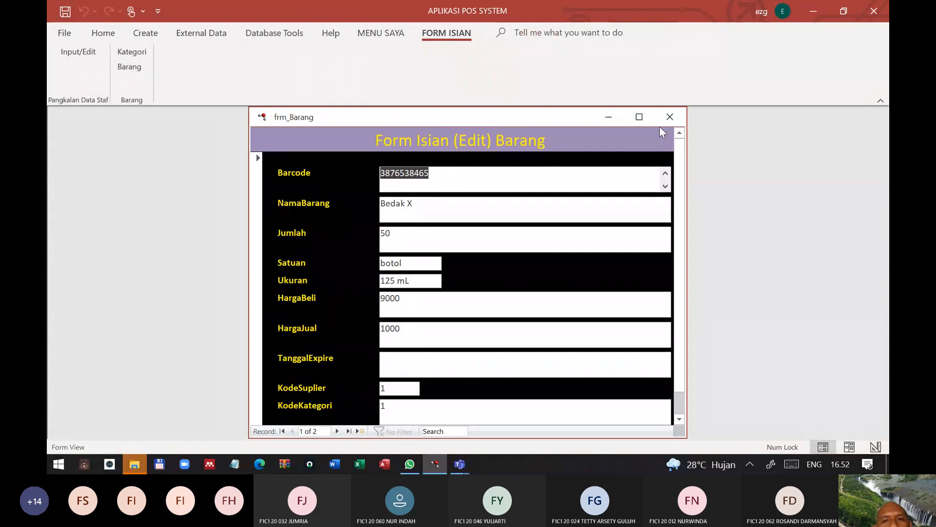
{"action": "left_click", "coordinate": [670, 117]}
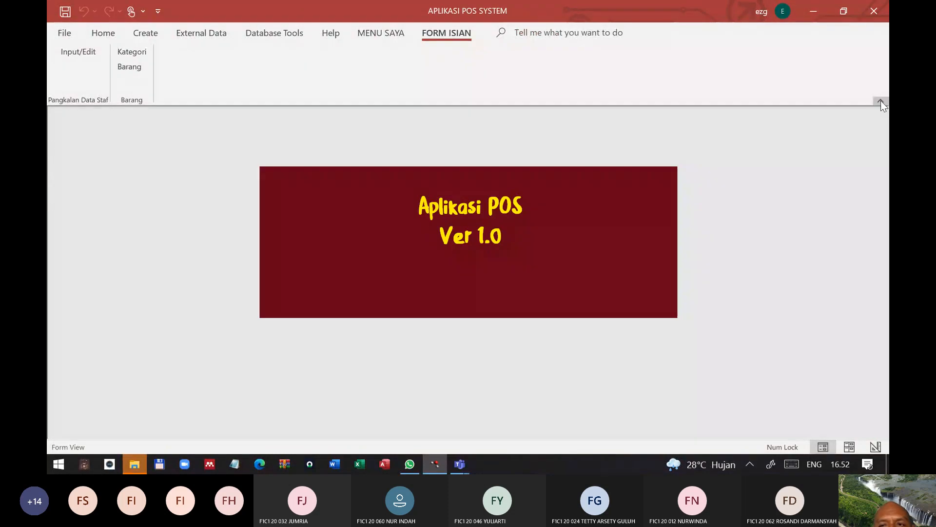
Collapse the ribbon, and open and close frm_Barang again with the Barang command
{"action": "left_click", "coordinate": [881, 102]}
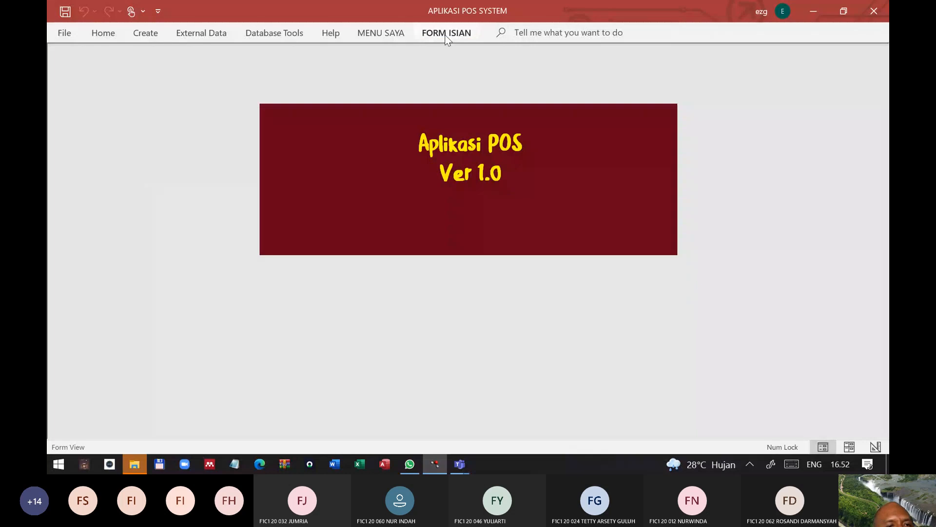
{"action": "left_click", "coordinate": [445, 36]}
{"action": "left_click", "coordinate": [125, 69]}
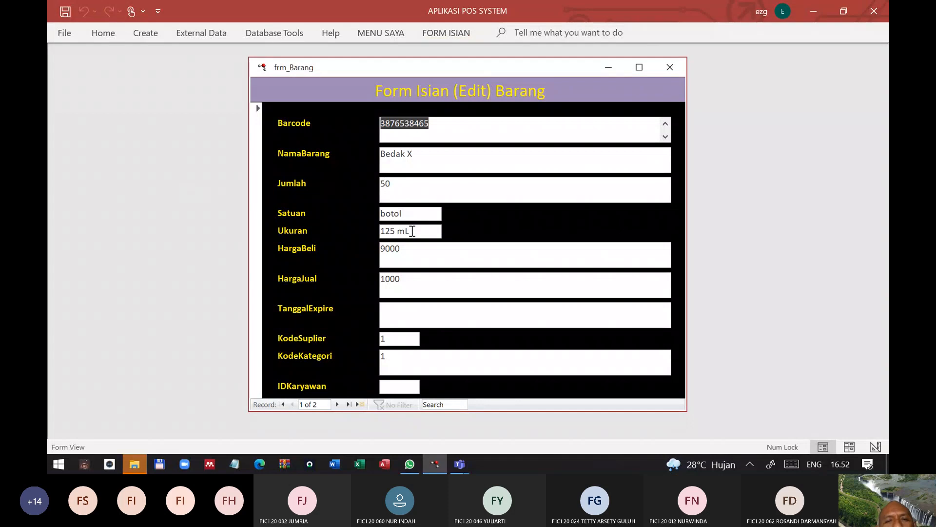
{"action": "left_click", "coordinate": [680, 67]}
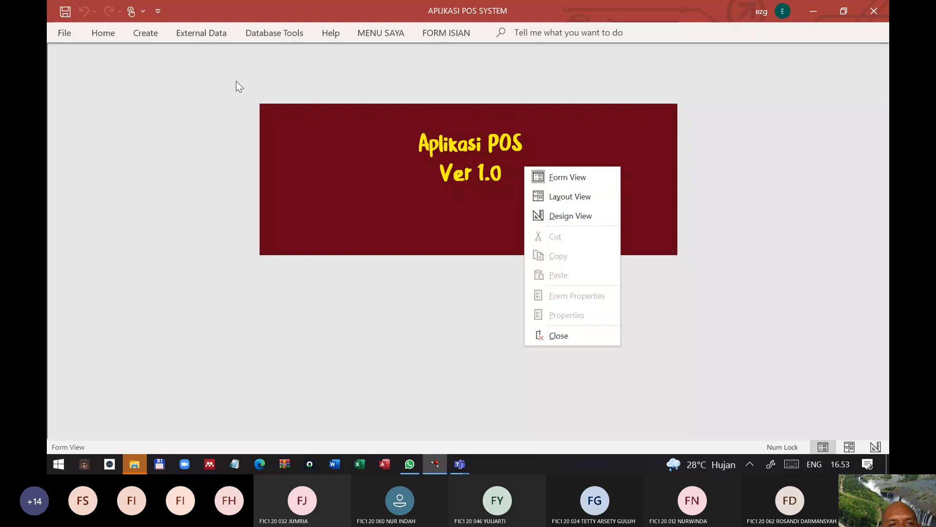
Close the Aplikasi POS startup form with the custom Tutup Form/Laporan command
{"action": "left_click", "coordinate": [452, 36]}
{"action": "left_click", "coordinate": [447, 33]}
{"action": "left_click", "coordinate": [381, 33]}
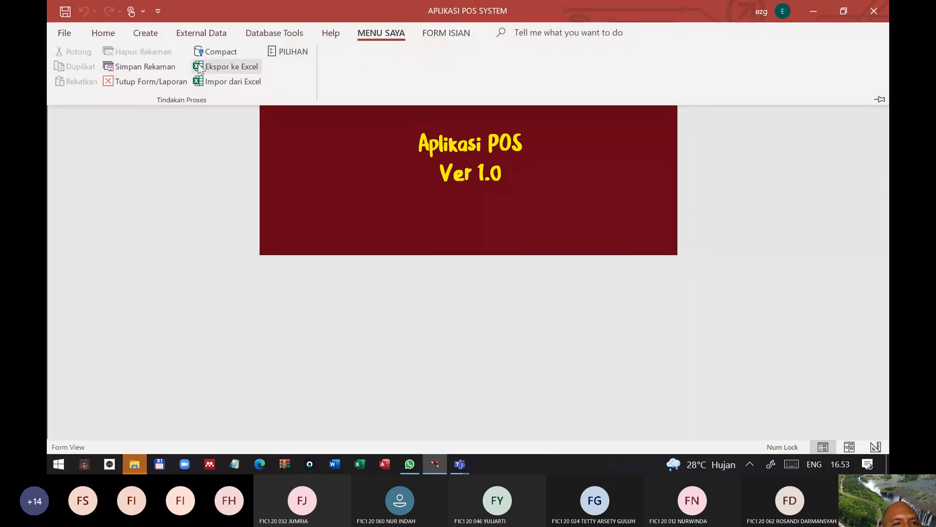
{"action": "left_click", "coordinate": [160, 81]}
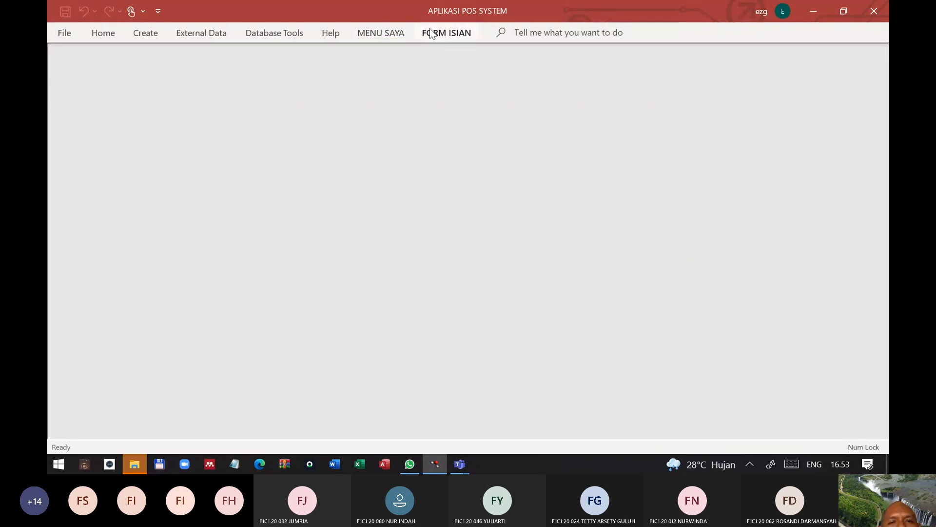
Open frm_Barang with the Barang command, switch it to Design View and enlarge its window
{"action": "left_click", "coordinate": [434, 33]}
{"action": "left_click", "coordinate": [131, 69]}
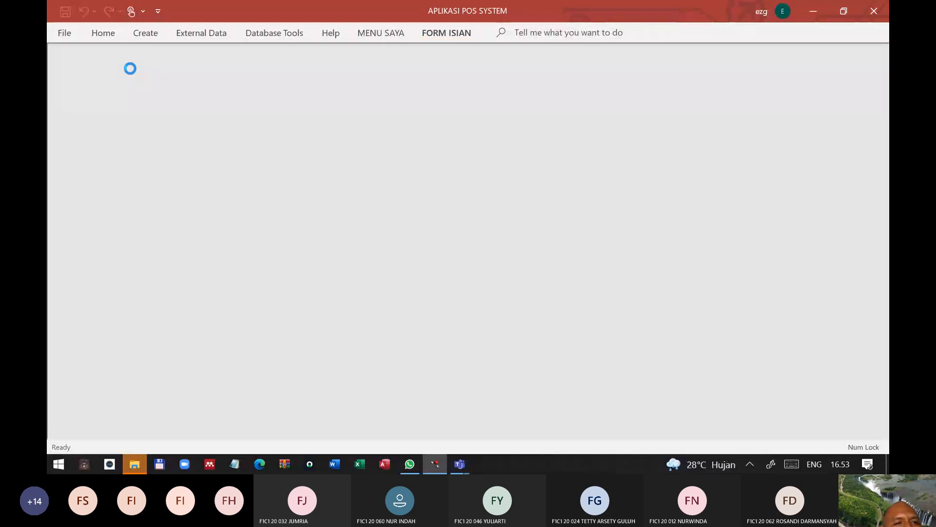
{"action": "right_click", "coordinate": [560, 70]}
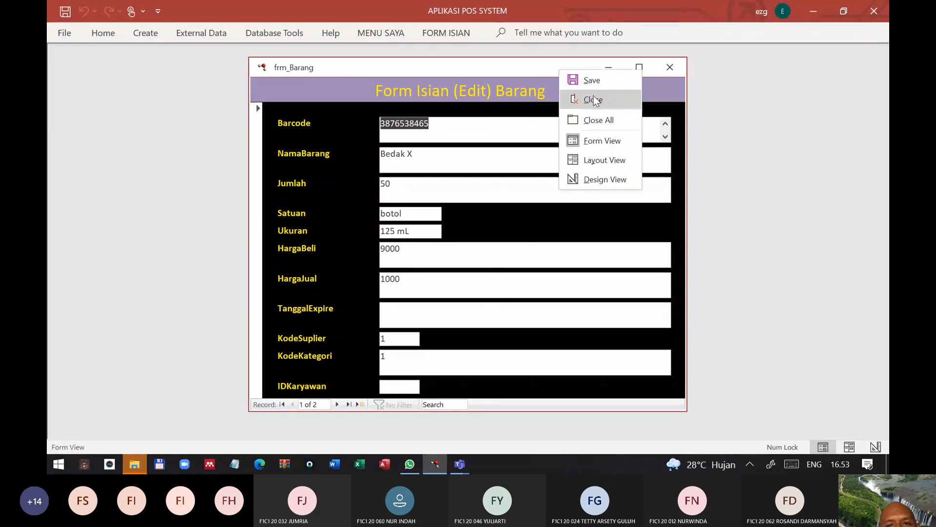
{"action": "left_click", "coordinate": [591, 180]}
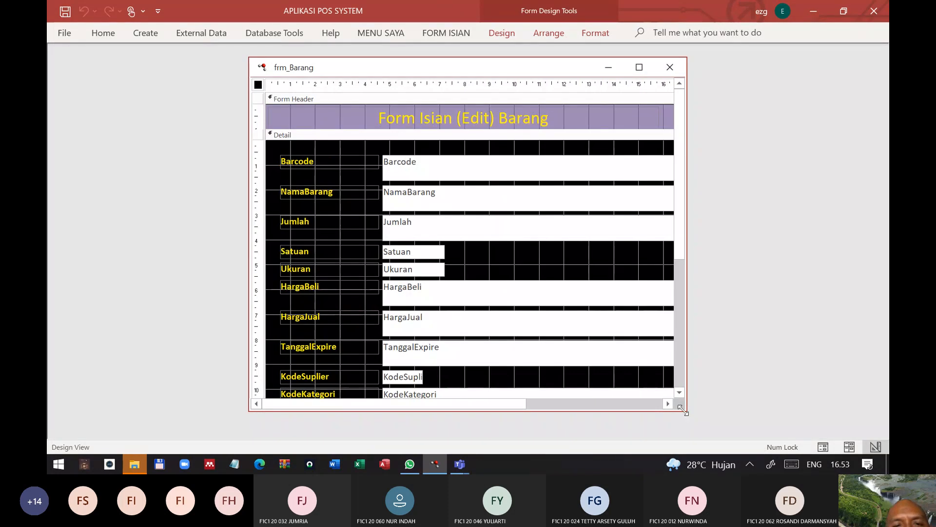
{"action": "left_click_drag", "start_coordinate": [683, 410], "coordinate": [725, 437]}
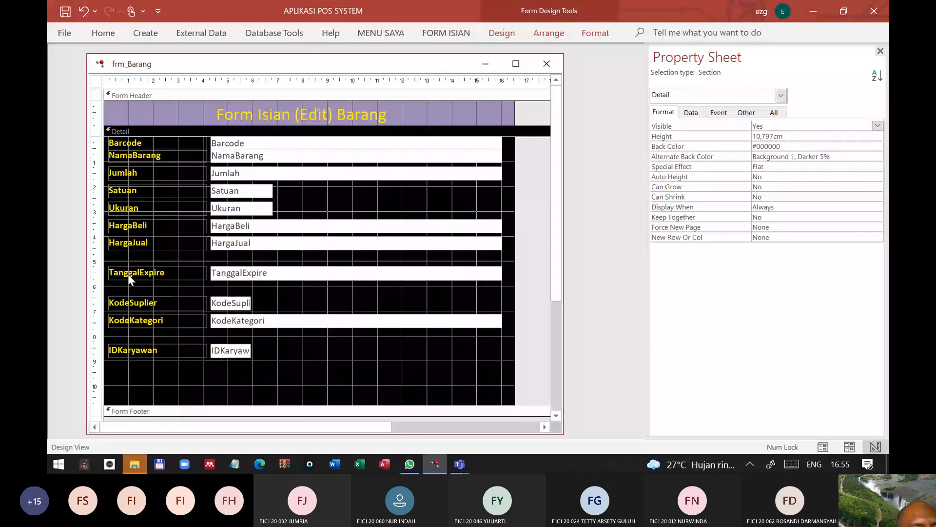
Move the frm_Barang rows from TanggalExpire through IDKaryawan up to close the gaps between them
{"action": "left_click_drag", "start_coordinate": [96, 289], "coordinate": [114, 332]}
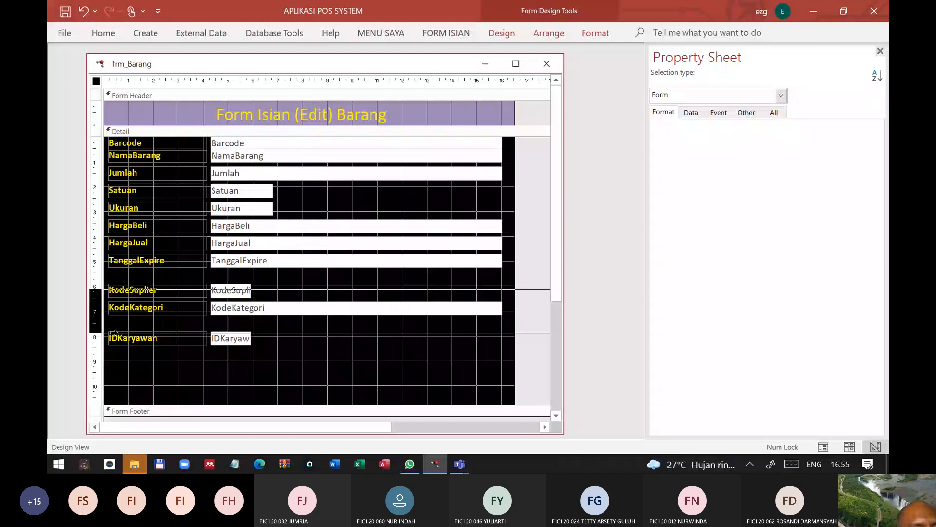
{"action": "key", "text": "alt+Tab"}
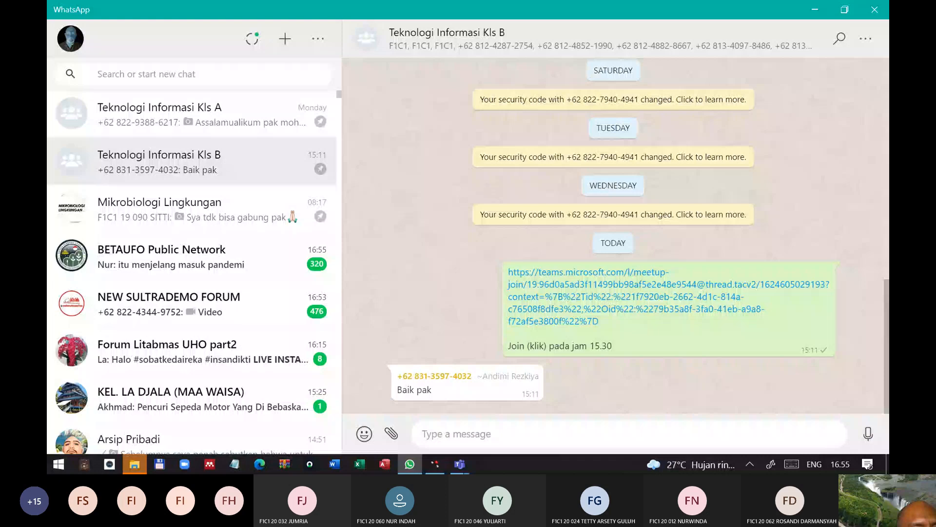
{"action": "key", "text": "alt+Tab"}
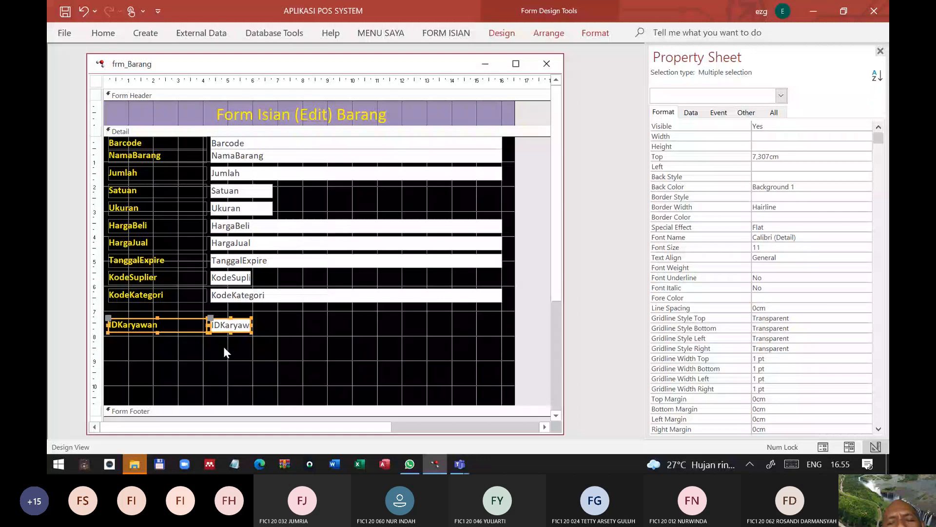
{"action": "key", "text": "Up"}
{"action": "key", "text": "Up"}
{"action": "key", "text": "Up"}
{"action": "key", "text": "Up"}
{"action": "key", "text": "Up"}
{"action": "left_click", "coordinate": [311, 334]}
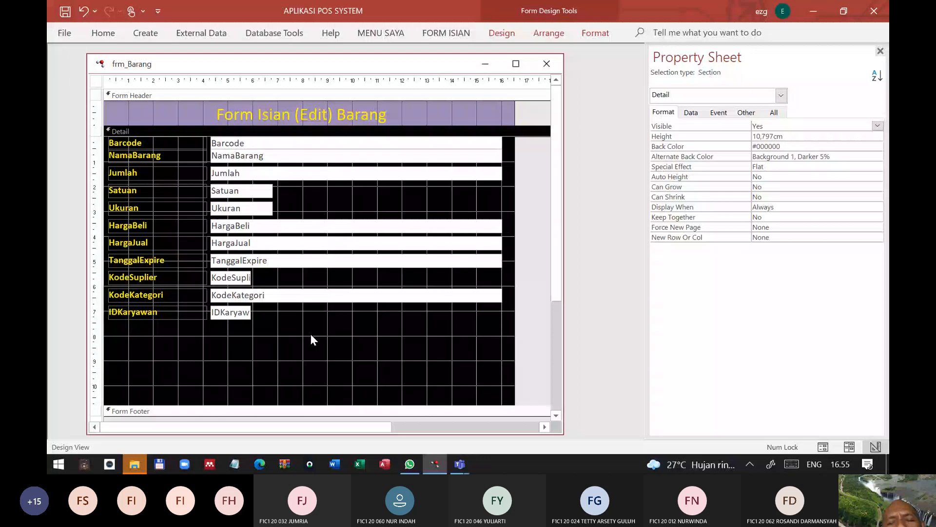
Shorten the Detail section of frm_Barang so that it ends just below the IDKaryawan row
{"action": "left_click_drag", "start_coordinate": [316, 405], "coordinate": [319, 299]}
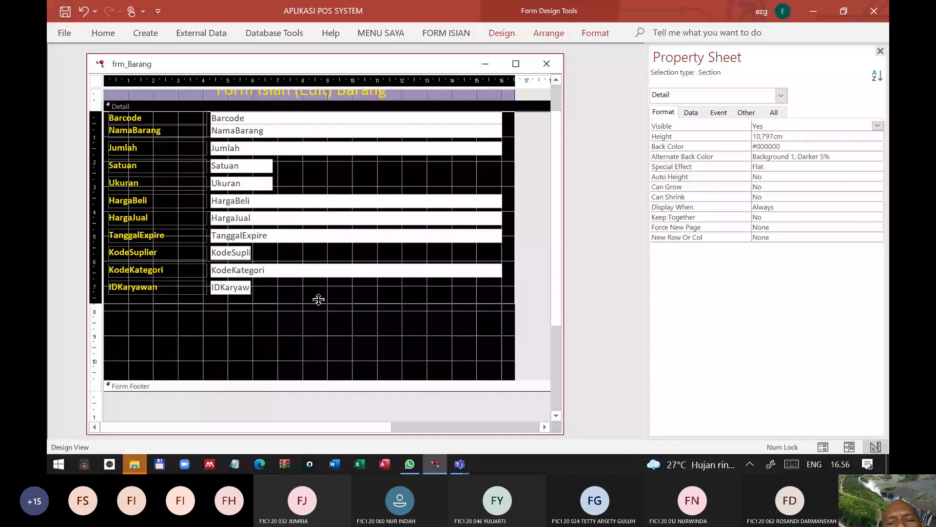
{"action": "left_click_drag", "start_coordinate": [319, 299], "coordinate": [318, 300]}
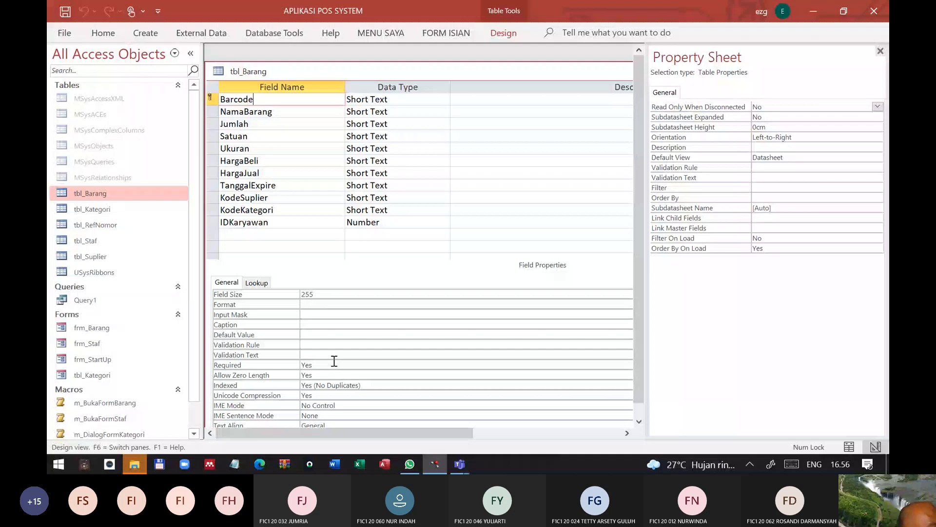
In tbl_Barang, select NamaBarang's field size, set Jumlah's data type to Number, and go through the Satuan, Ukuran and HargaBeli fields
{"action": "mouse_move", "coordinate": [459, 463]}
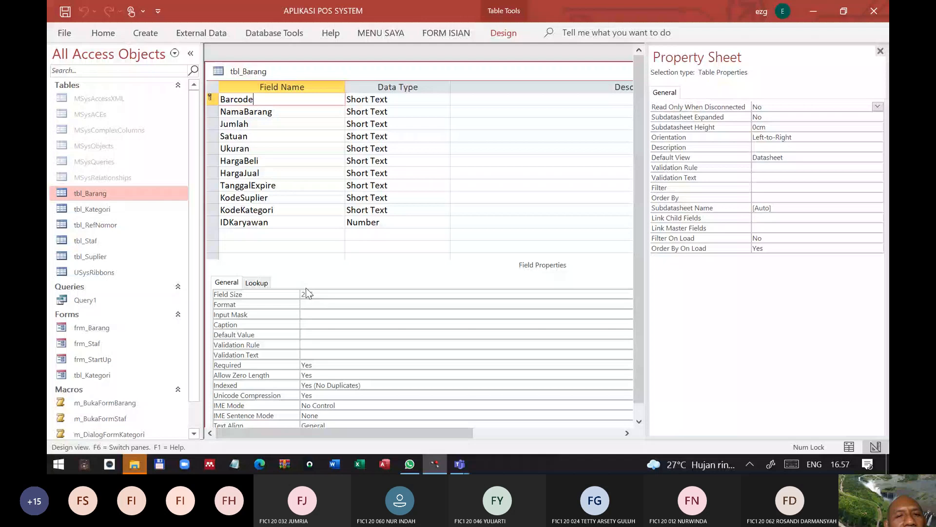
{"action": "key", "text": "Down"}
{"action": "key", "text": "F6"}
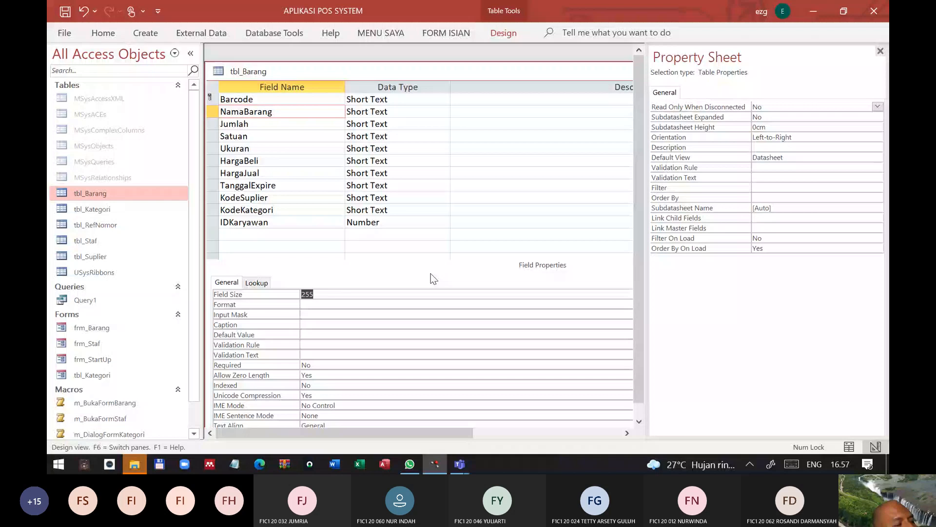
{"action": "left_click", "coordinate": [371, 123]}
{"action": "type", "text": "n"}
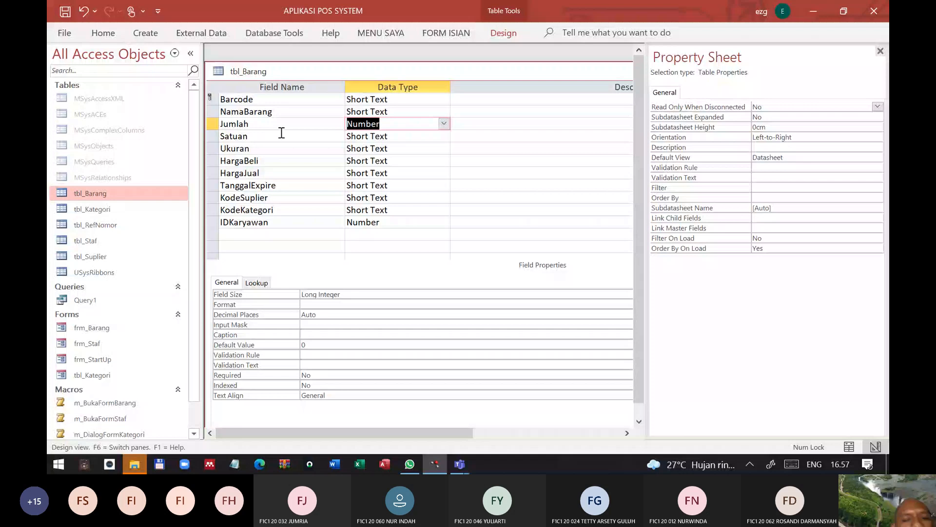
{"action": "left_click", "coordinate": [282, 133]}
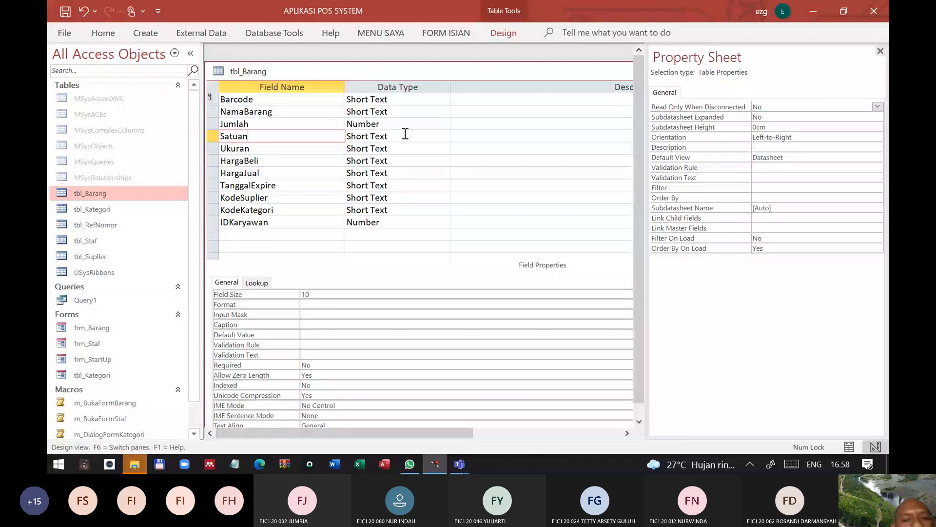
{"action": "key", "text": "Down"}
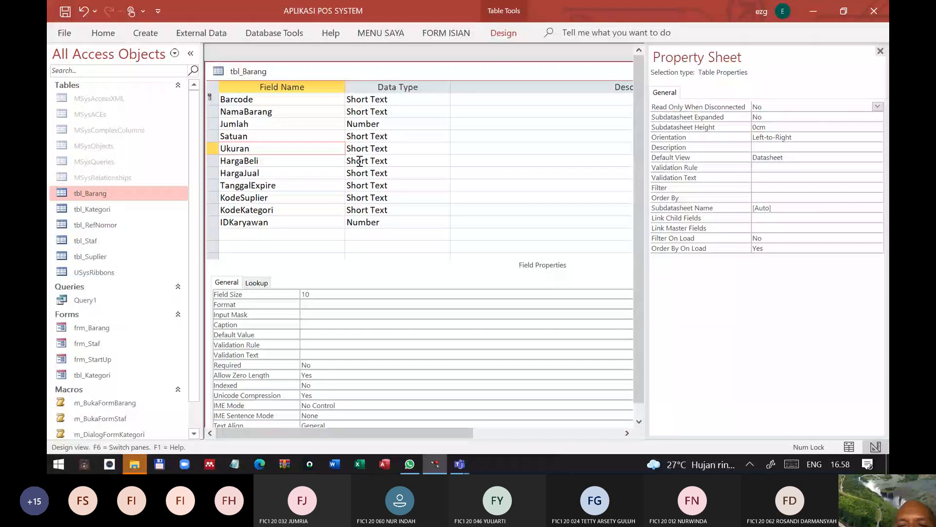
{"action": "left_click", "coordinate": [321, 160]}
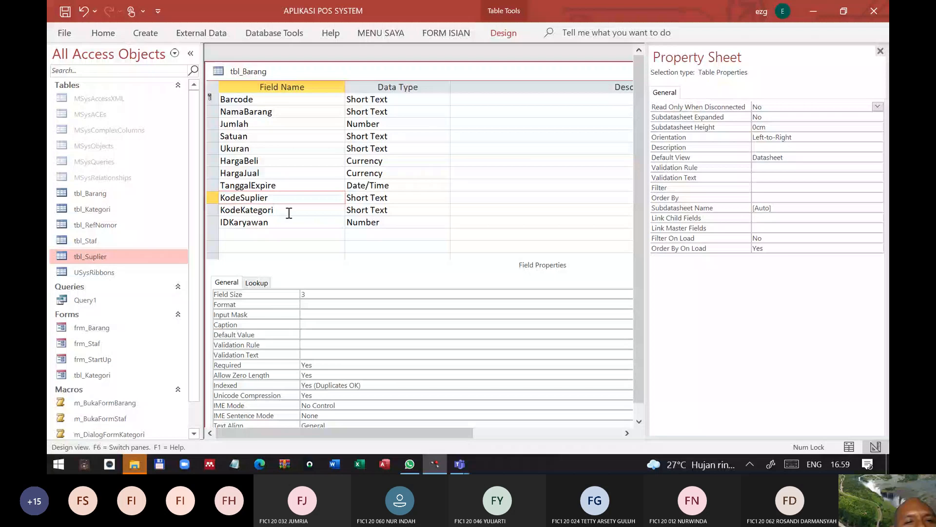
Open tbl_Kategori in Design View, try to change the data type of KodeKategori, and close the table with its design saved
{"action": "right_click", "coordinate": [93, 211]}
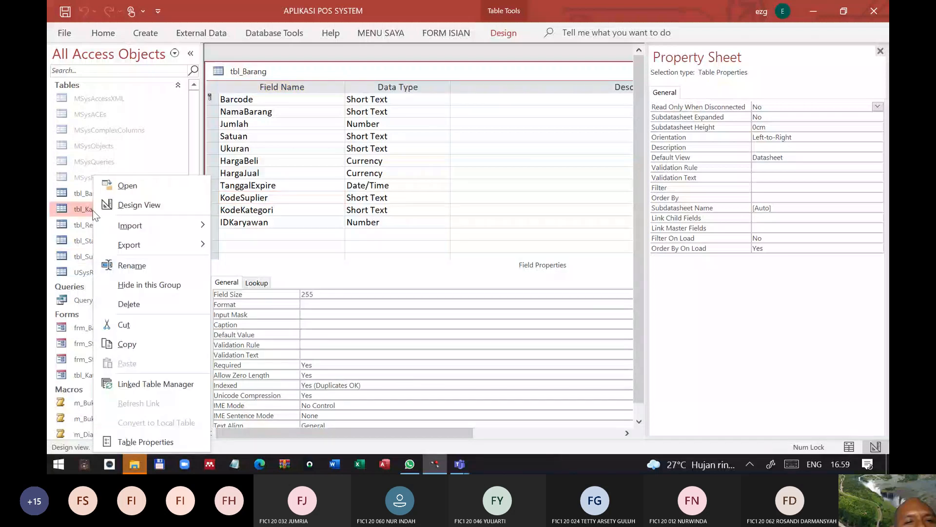
{"action": "left_click", "coordinate": [127, 205]}
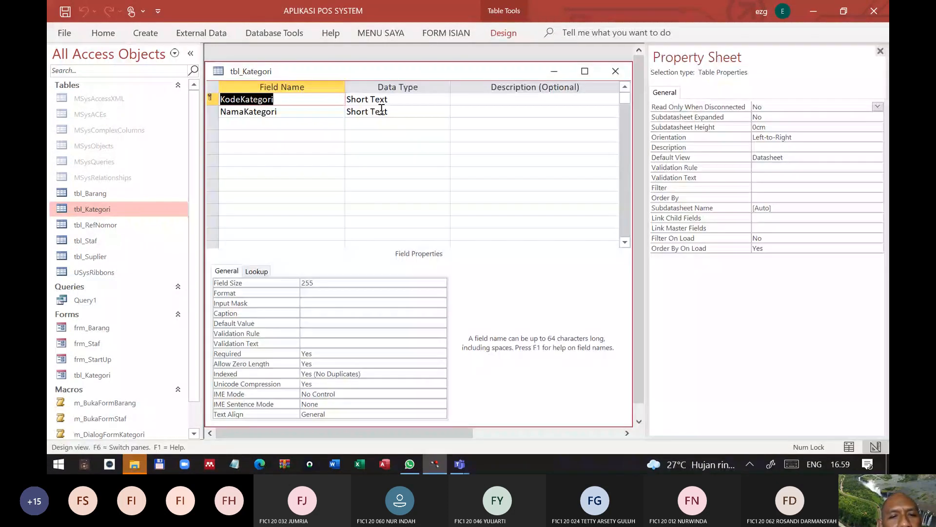
{"action": "left_click", "coordinate": [441, 100]}
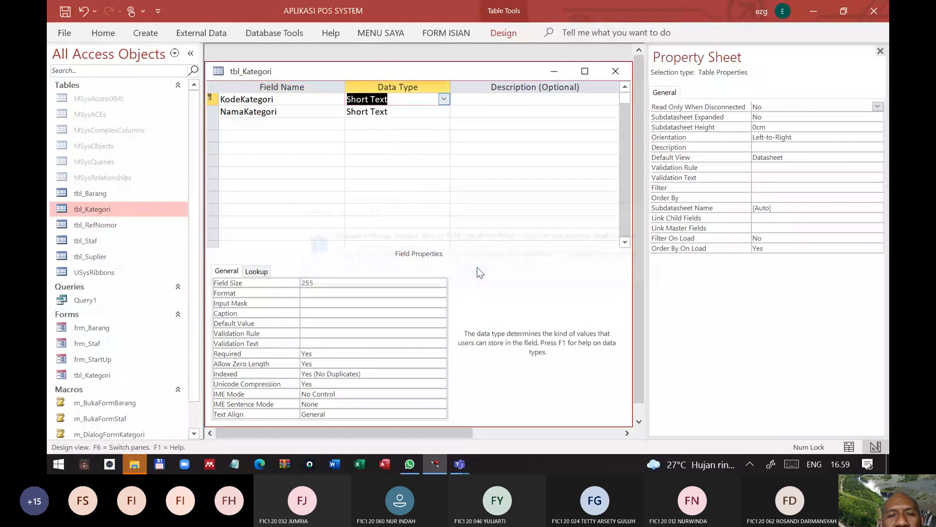
{"action": "left_click", "coordinate": [615, 72]}
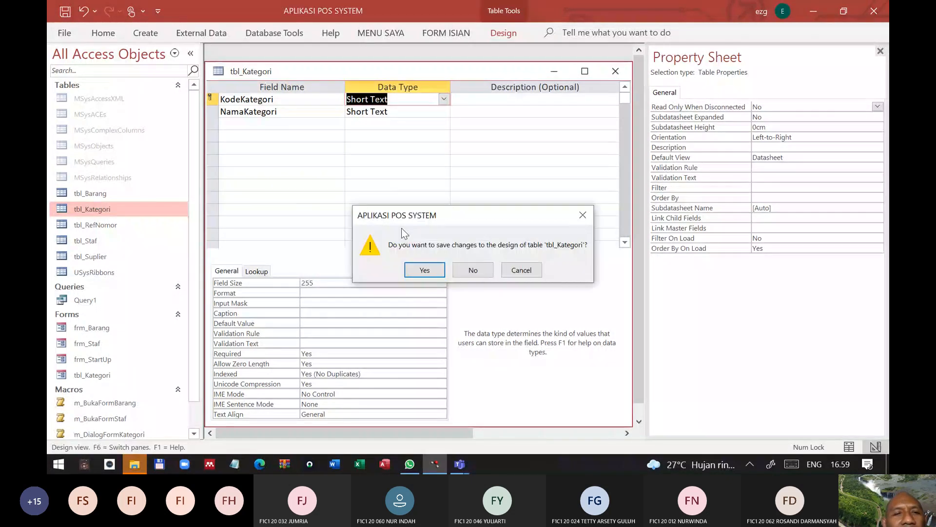
{"action": "key", "text": "Return"}
Try to change the data type of KodeKategori in tbl_Barang to Number
{"action": "left_click", "coordinate": [302, 222]}
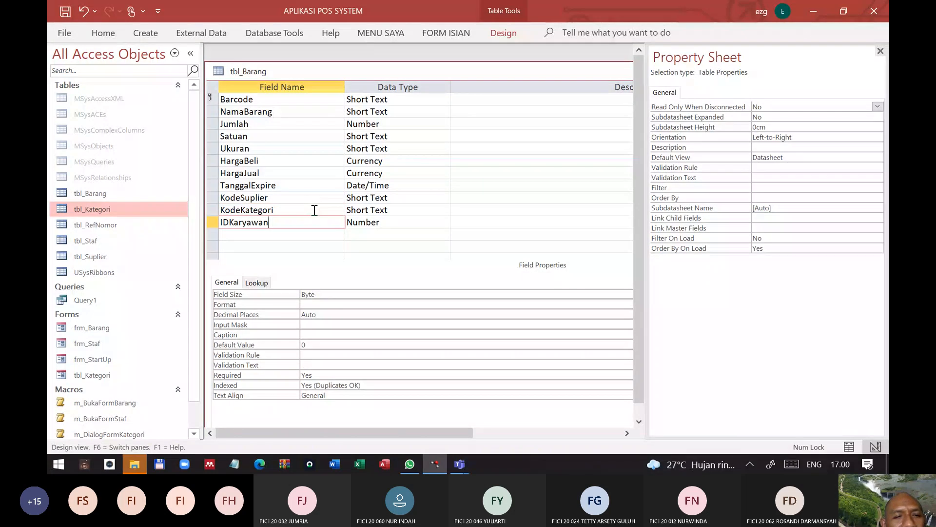
{"action": "left_click", "coordinate": [322, 209]}
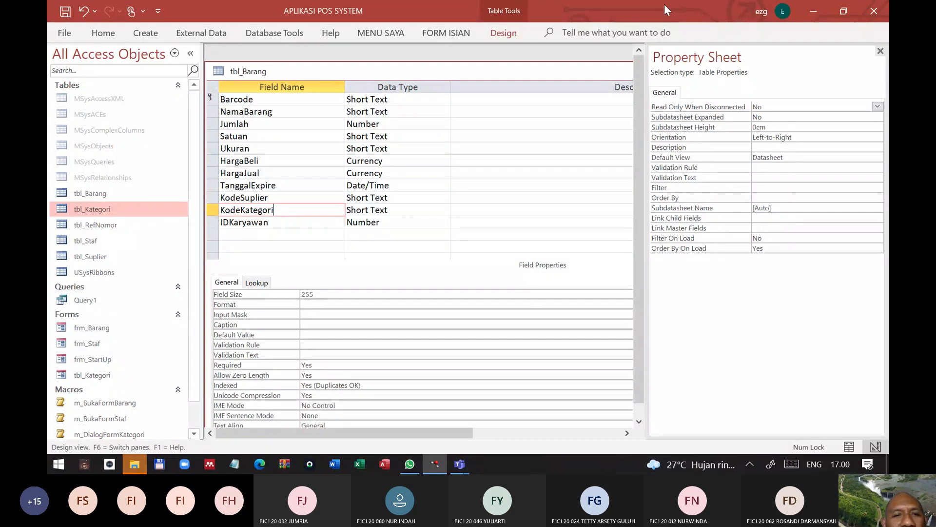
{"action": "left_click", "coordinate": [438, 212]}
{"action": "left_click", "coordinate": [444, 209]}
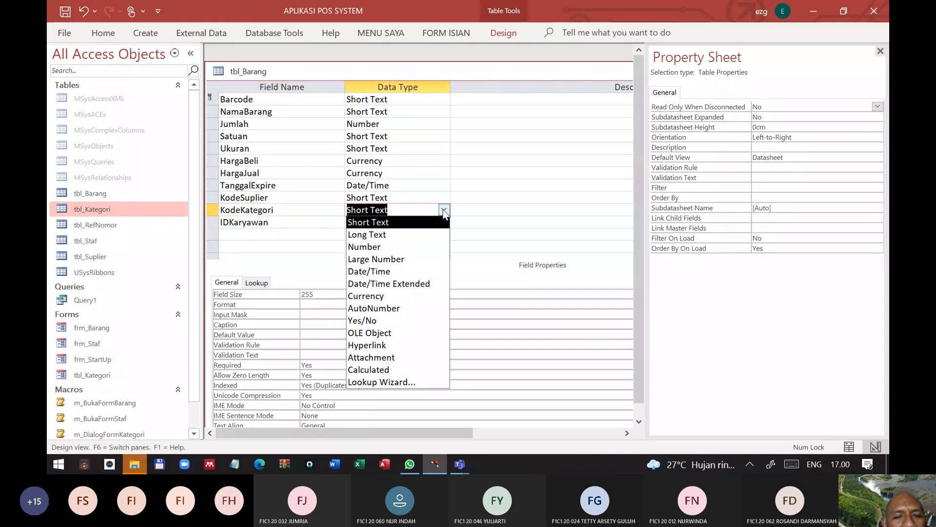
{"action": "left_click", "coordinate": [409, 248]}
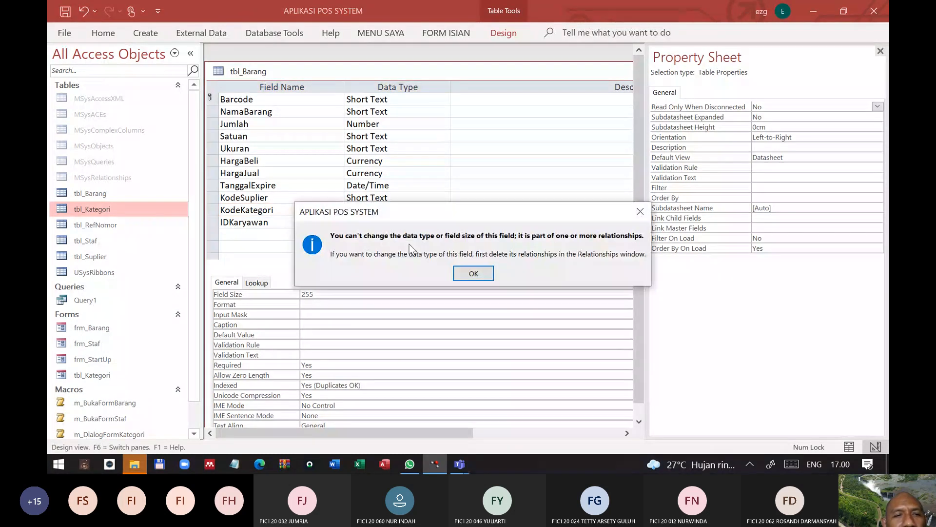
{"action": "left_click", "coordinate": [469, 273]}
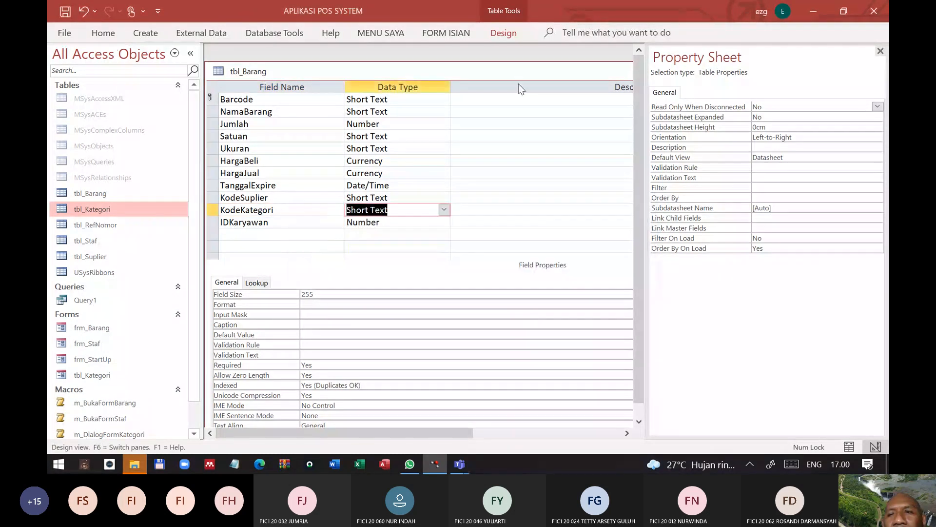
Close the property sheet and tbl_Barang, saving the table's design changes and accepting the shorter field sizes
{"action": "left_click", "coordinate": [880, 51]}
{"action": "left_click", "coordinate": [863, 71]}
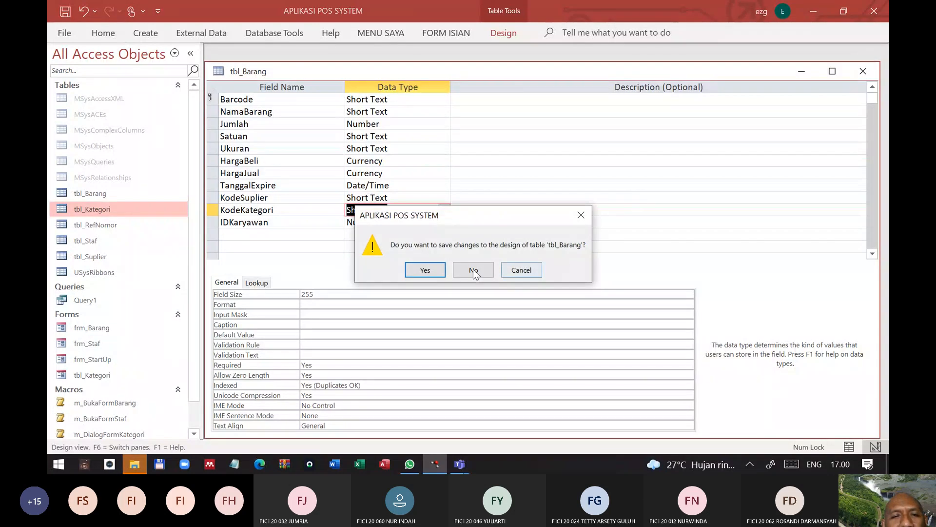
{"action": "left_click", "coordinate": [426, 269]}
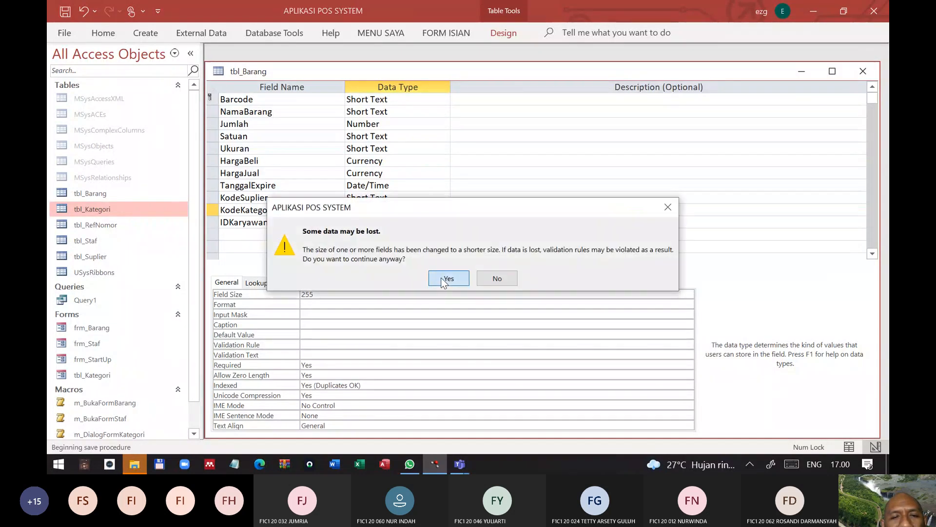
{"action": "left_click", "coordinate": [441, 276]}
Delete the relationship between tbl_Kategori and tbl_Barang, then save and close the Relationships layout
{"action": "left_click", "coordinate": [274, 33]}
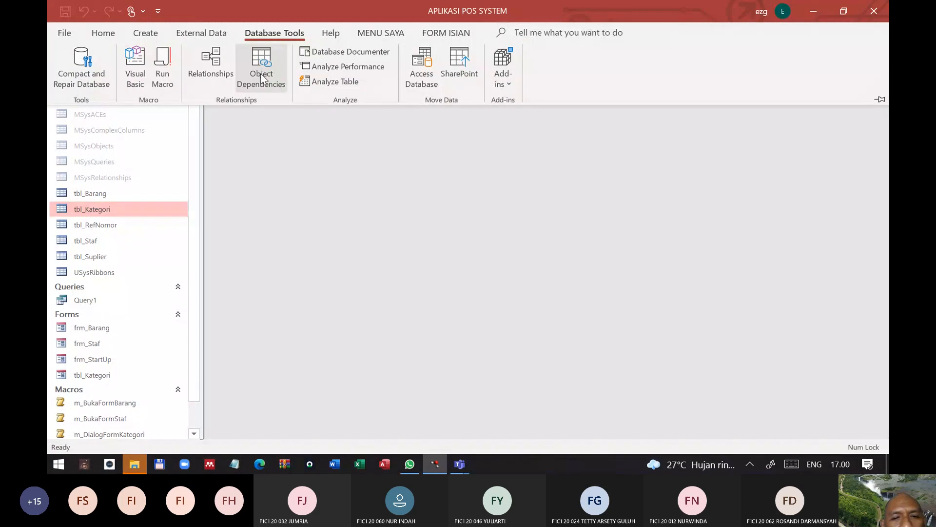
{"action": "left_click", "coordinate": [210, 62]}
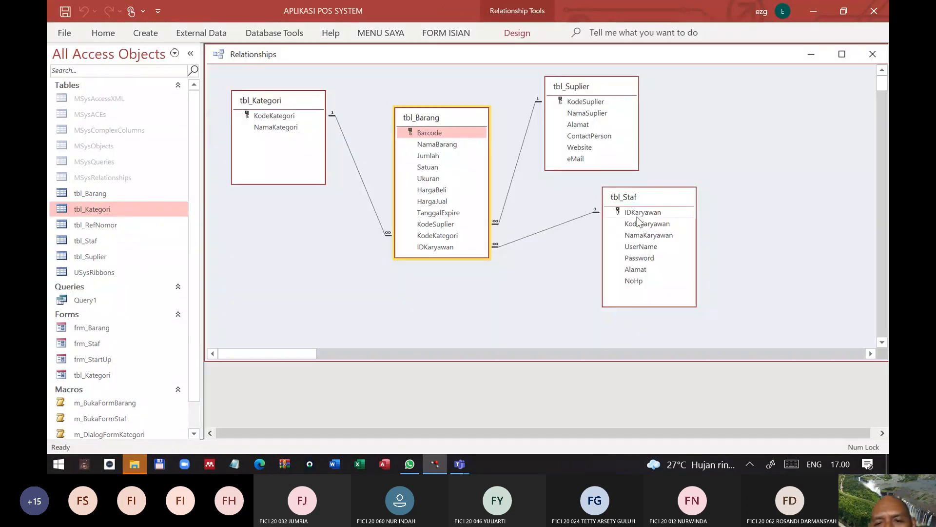
{"action": "left_click", "coordinate": [355, 162]}
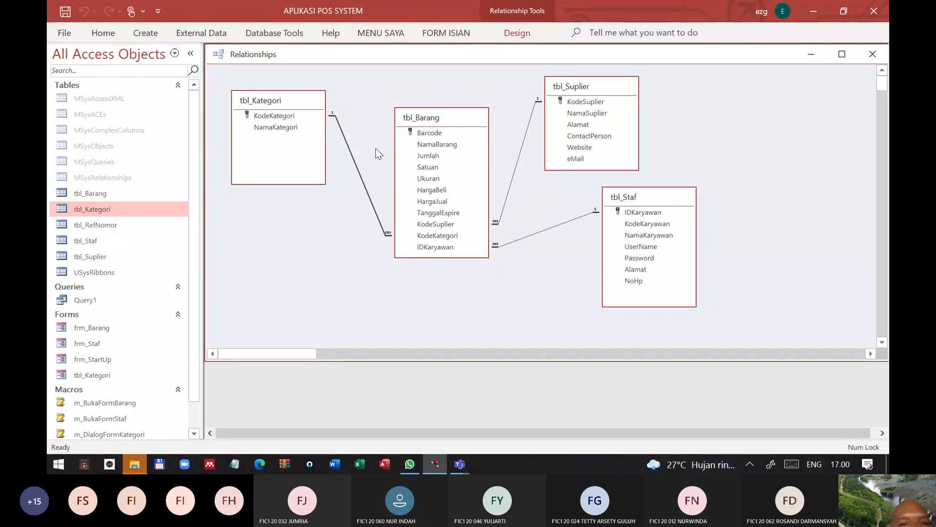
{"action": "right_click", "coordinate": [362, 178]}
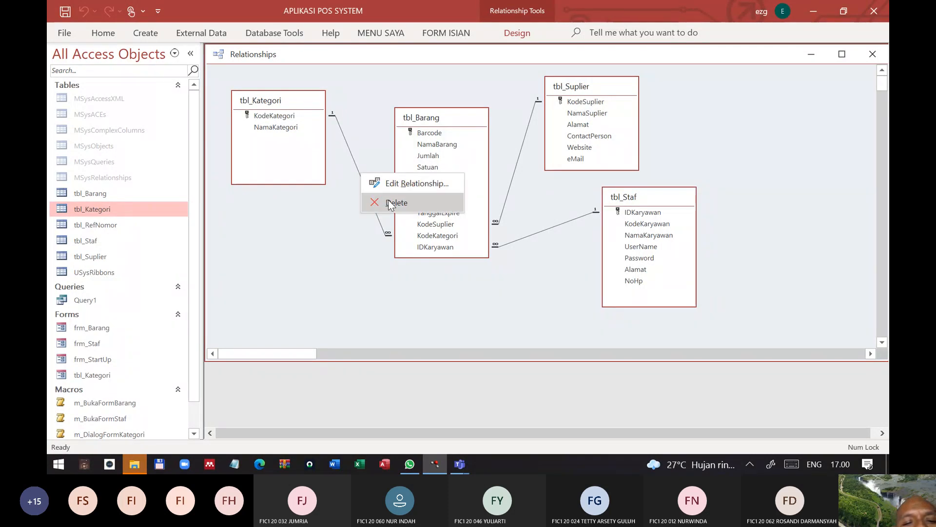
{"action": "left_click", "coordinate": [387, 200]}
{"action": "left_click", "coordinate": [446, 270]}
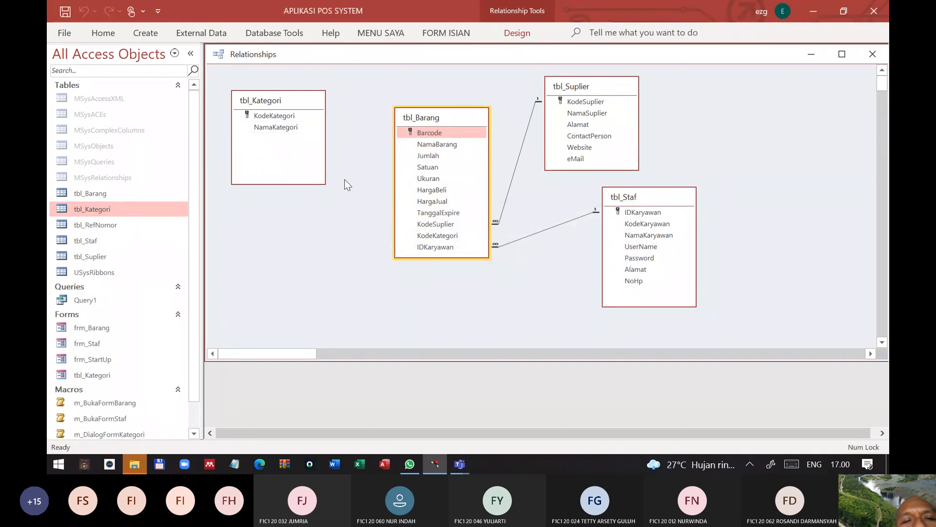
{"action": "left_click", "coordinate": [64, 13]}
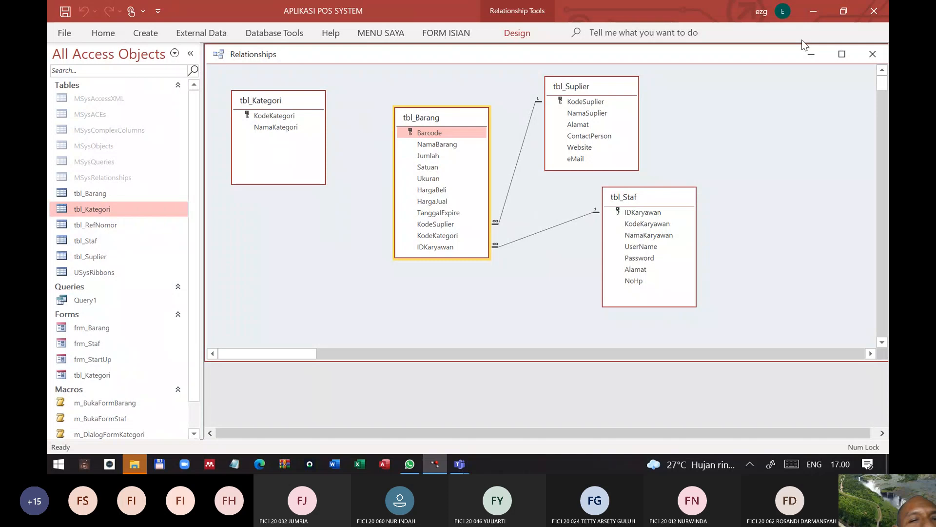
{"action": "left_click", "coordinate": [872, 53]}
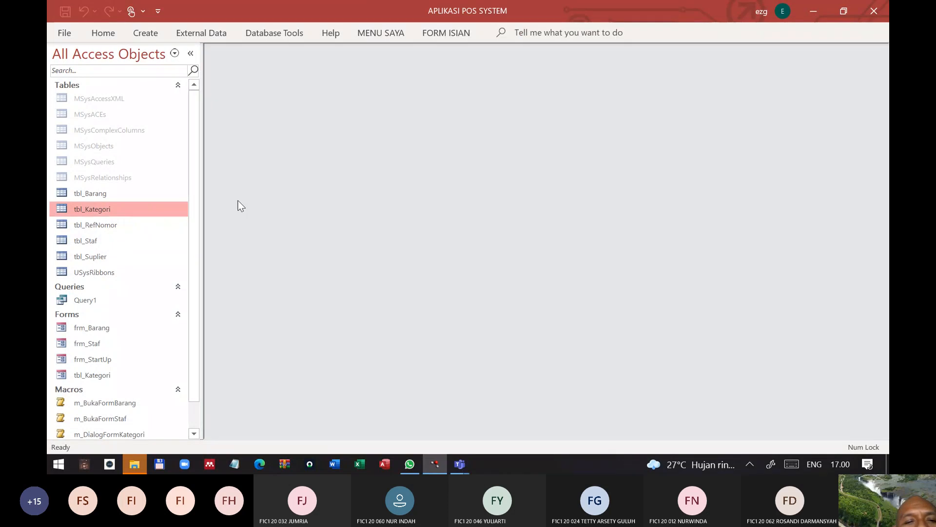
Open tbl_Kategori in Design View
{"action": "right_click", "coordinate": [82, 208]}
{"action": "left_click", "coordinate": [121, 206]}
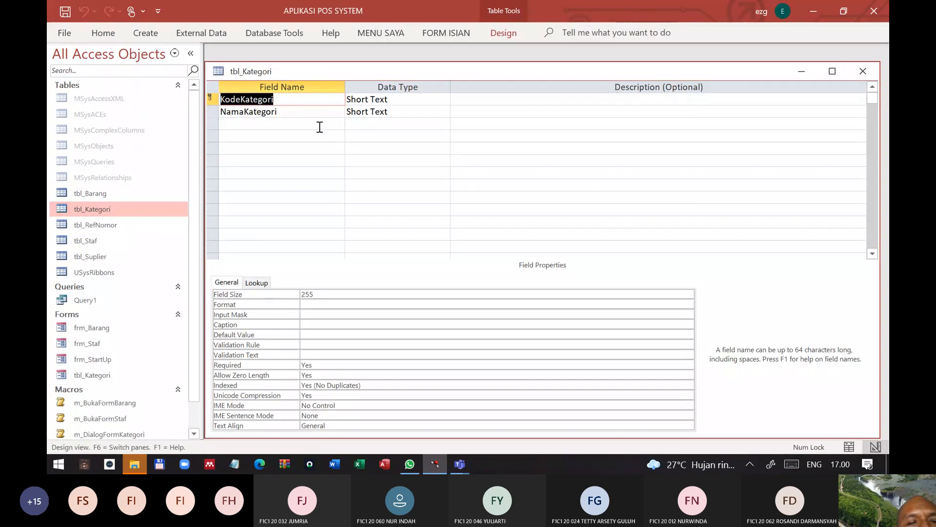
Try the Number data type for KodeKategori in tbl_Kategori, and return the field to Short Text
{"action": "left_click", "coordinate": [443, 99]}
{"action": "left_click", "coordinate": [379, 137]}
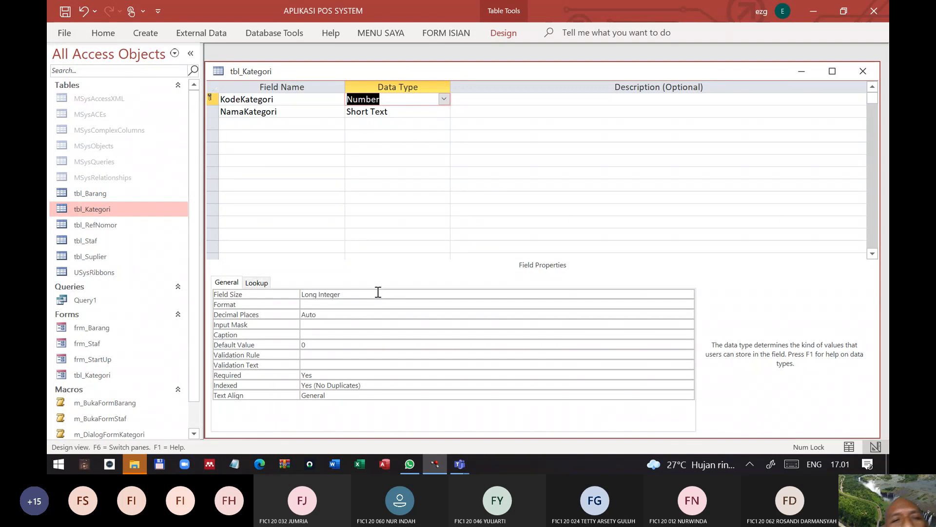
{"action": "left_click", "coordinate": [443, 99]}
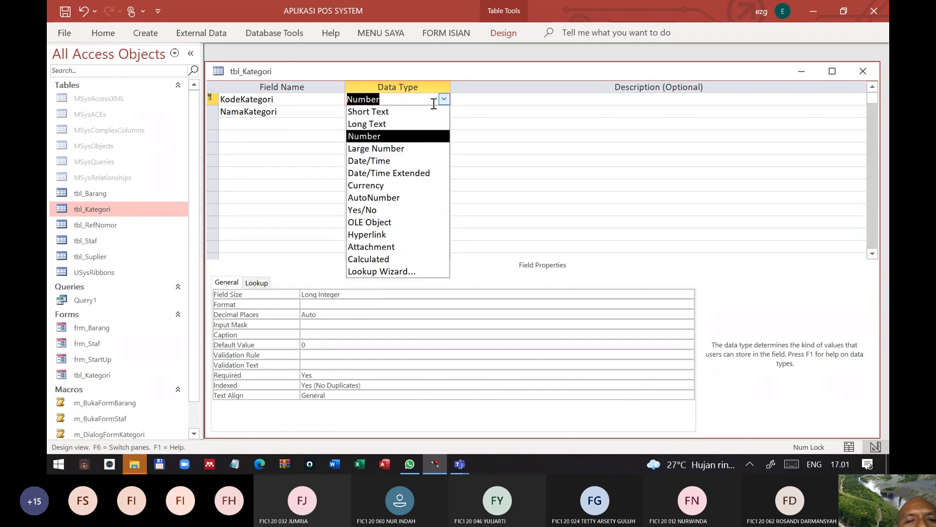
{"action": "left_click", "coordinate": [405, 111]}
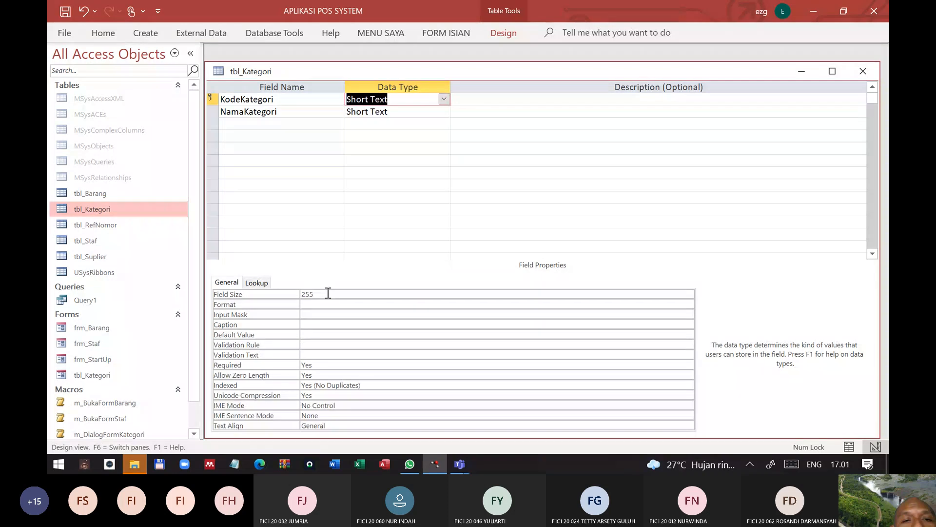
Set the field size of KodeKategori to 3 and of NamaKategori to 30, and save tbl_Kategori
{"action": "left_click", "coordinate": [266, 295]}
{"action": "type", "text": "3"}
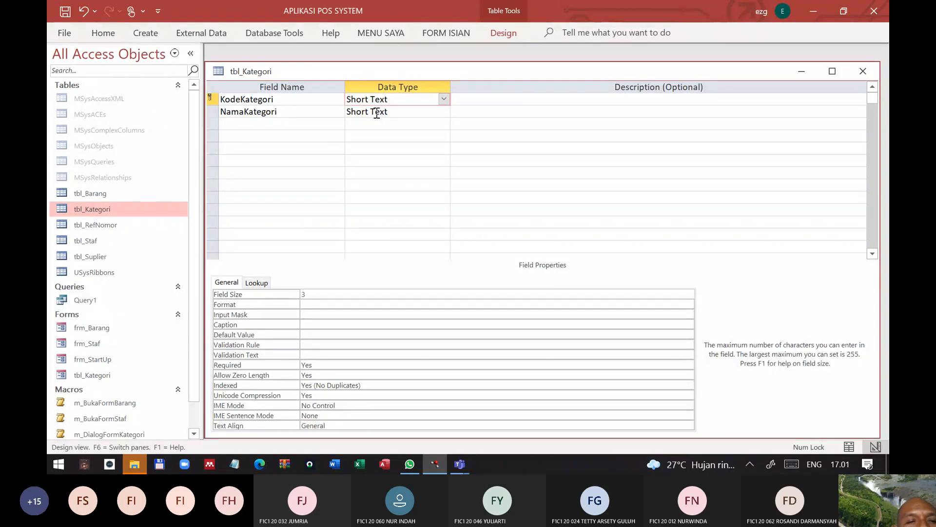
{"action": "left_click", "coordinate": [310, 112]}
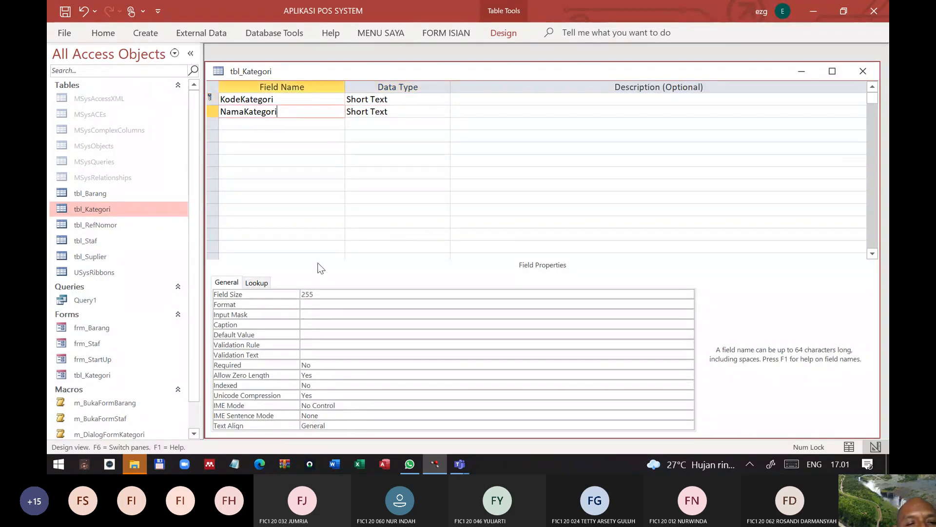
{"action": "left_click", "coordinate": [320, 296]}
{"action": "type", "text": "100"}
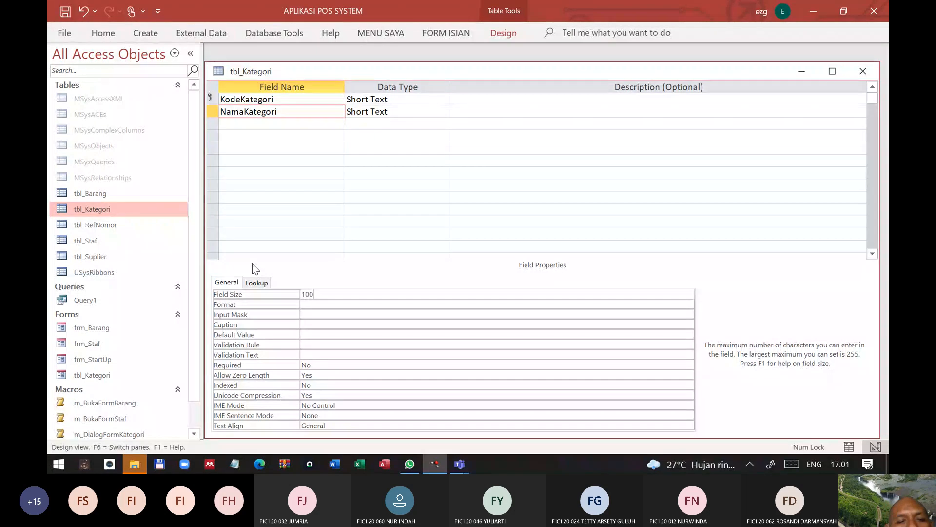
{"action": "left_click", "coordinate": [286, 294]}
{"action": "type", "text": "30"}
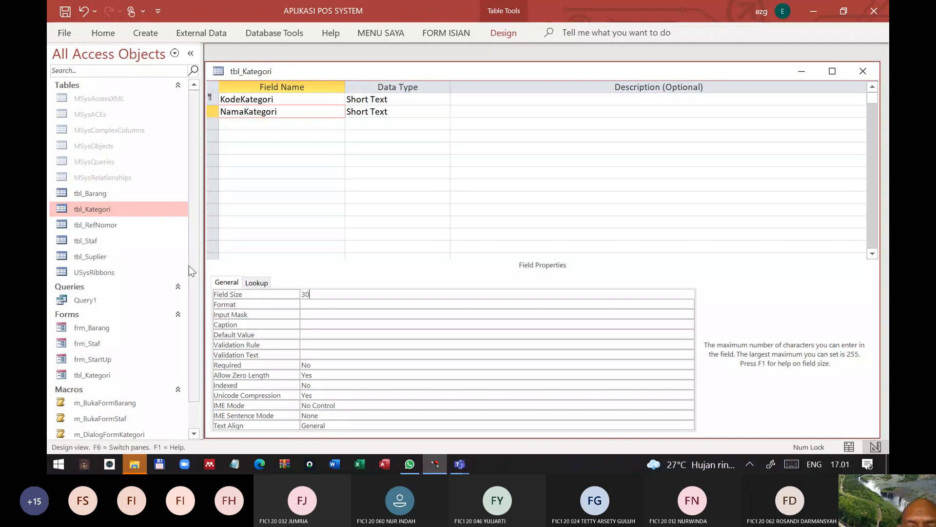
{"action": "left_click", "coordinate": [65, 11]}
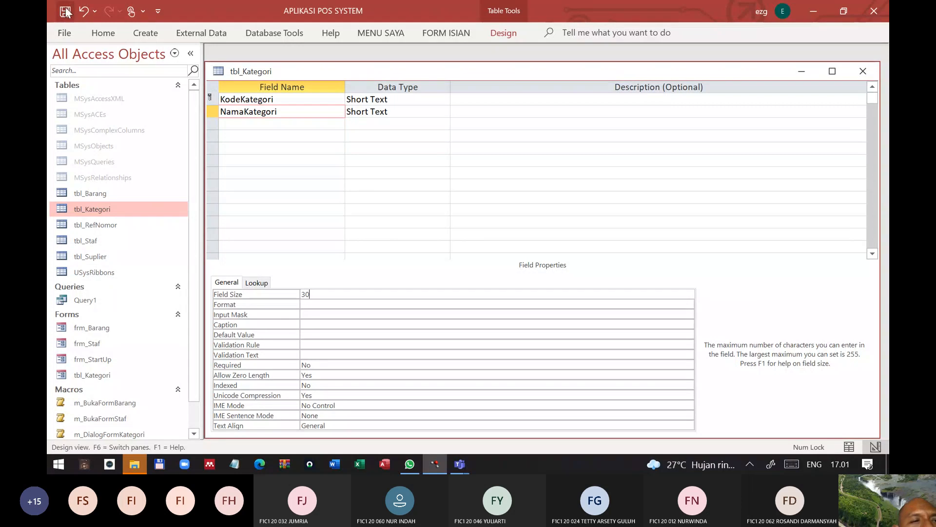
Confirm saving tbl_Kategori with the shorter field sizes and close its design, then check the table's records in Datasheet View
{"action": "left_click", "coordinate": [447, 274]}
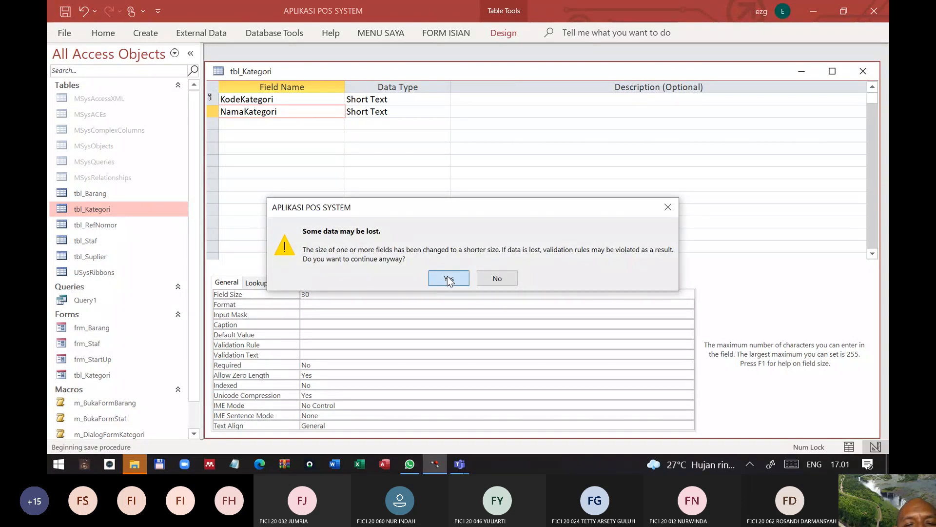
{"action": "left_click", "coordinate": [863, 71]}
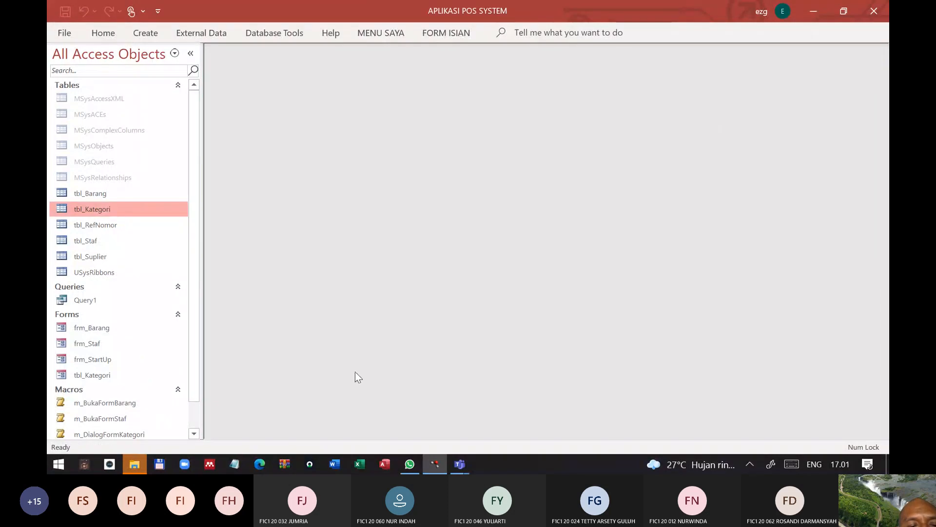
{"action": "double_click", "coordinate": [86, 205]}
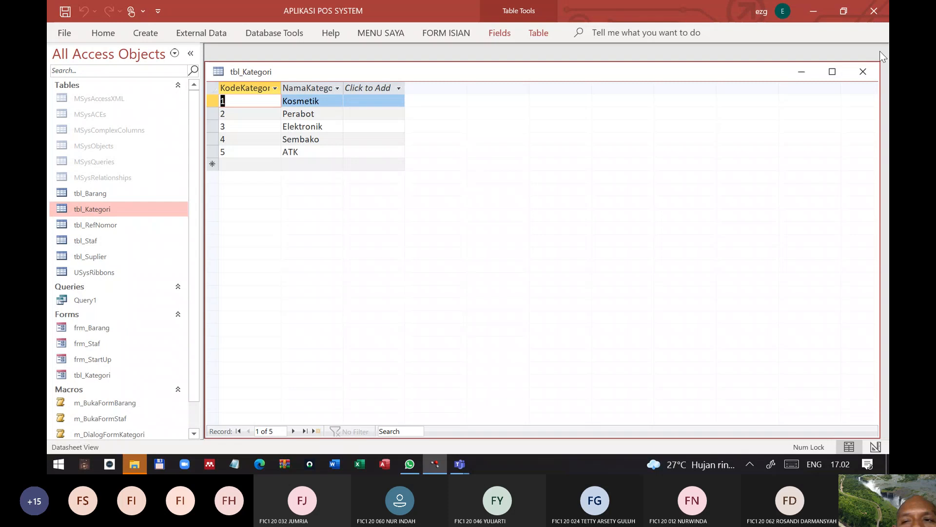
{"action": "left_click", "coordinate": [864, 71]}
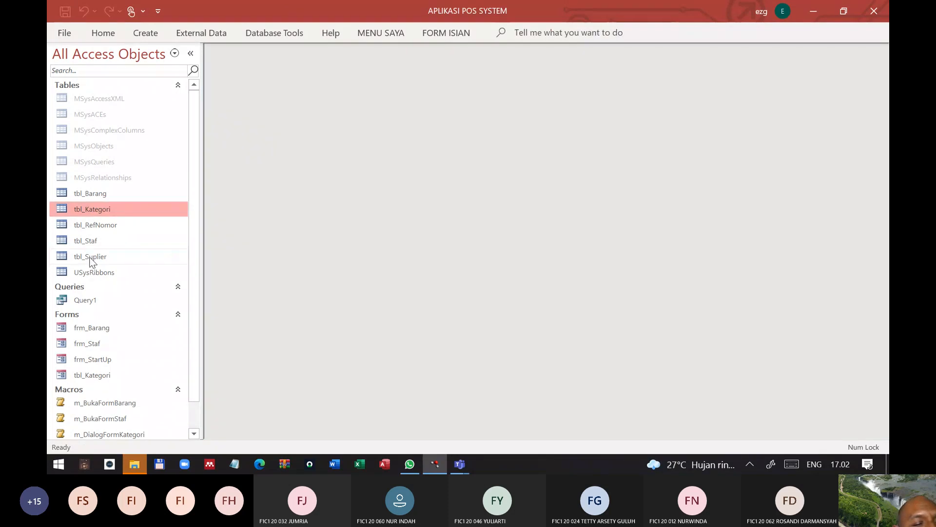
Set the field size of KodeKategori in tbl_Barang to 3, then save and close the table
{"action": "right_click", "coordinate": [86, 196]}
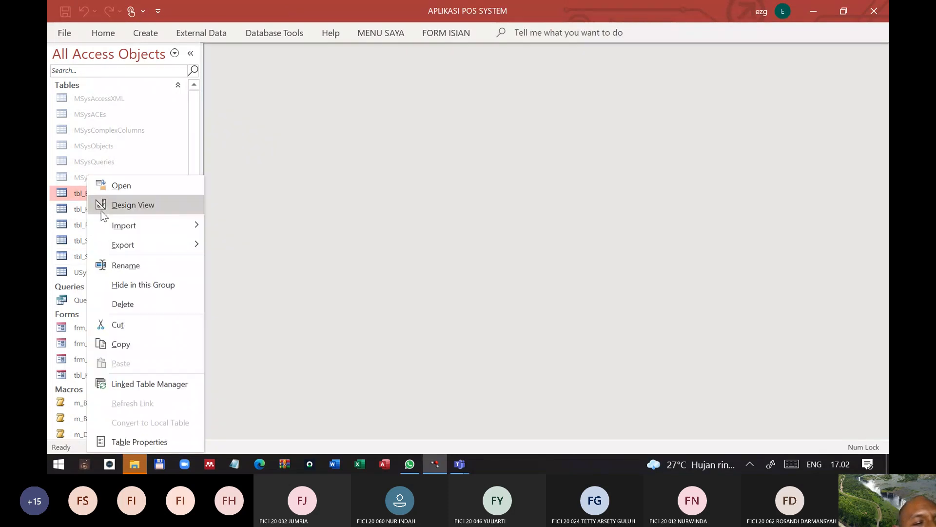
{"action": "left_click", "coordinate": [107, 208]}
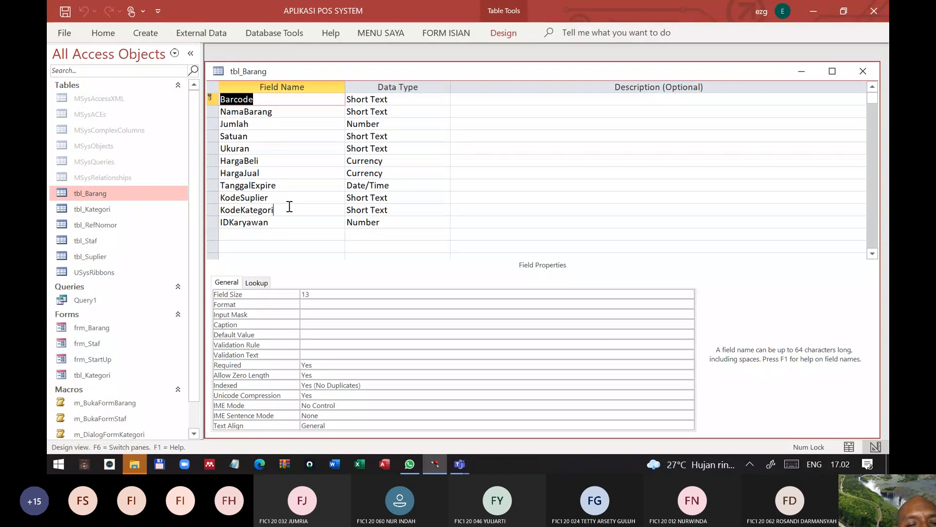
{"action": "left_click", "coordinate": [289, 209]}
{"action": "key", "text": "F6"}
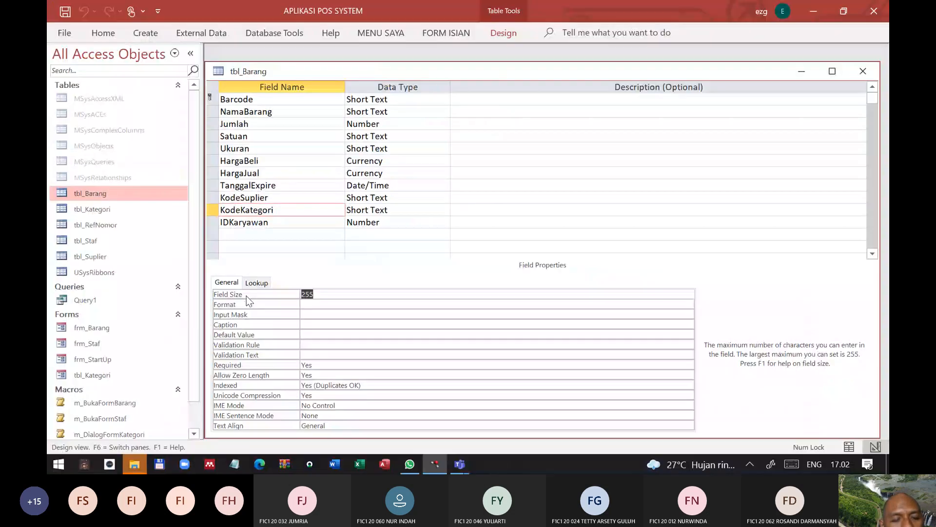
{"action": "type", "text": "3"}
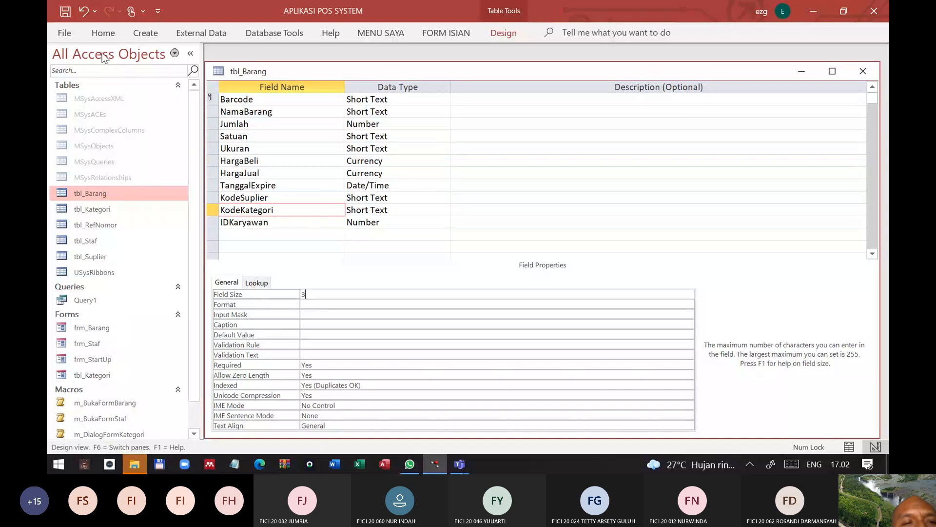
{"action": "left_click", "coordinate": [66, 11]}
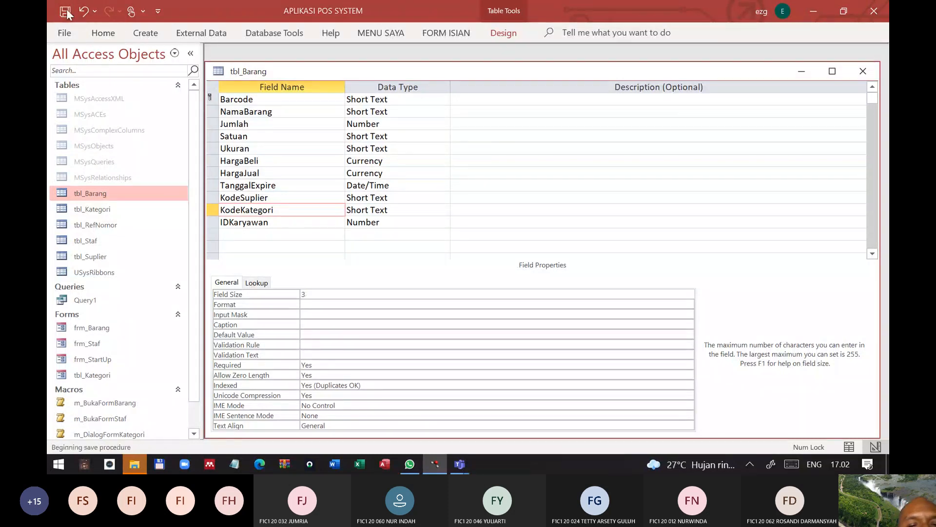
{"action": "left_click", "coordinate": [443, 276]}
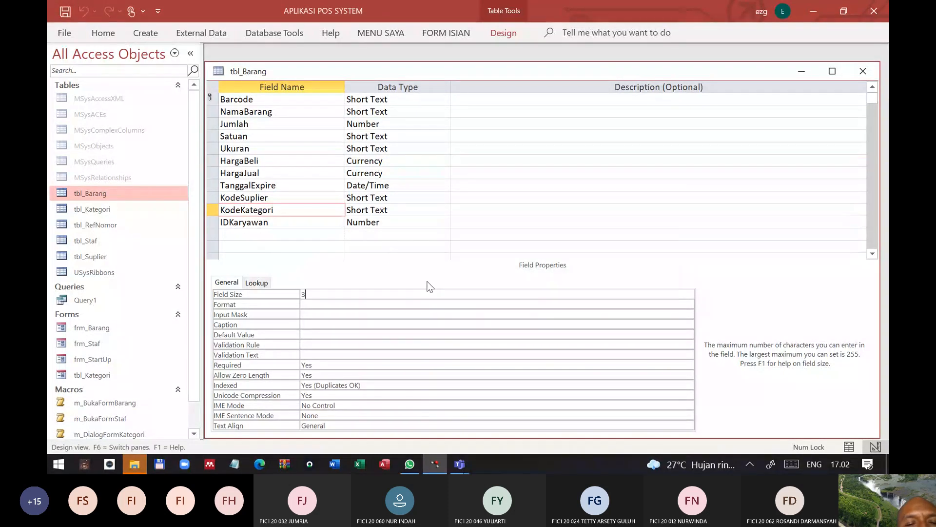
{"action": "left_click", "coordinate": [298, 227]}
{"action": "left_click", "coordinate": [313, 199]}
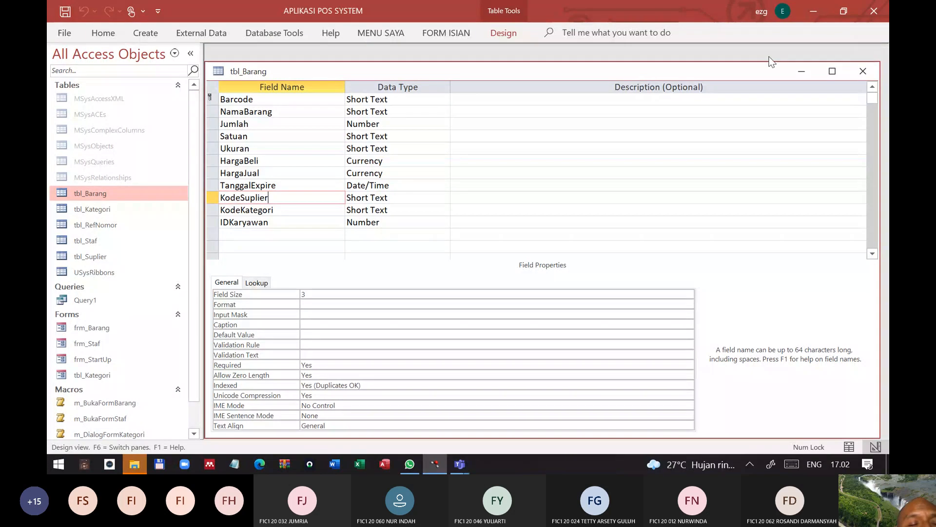
{"action": "left_click", "coordinate": [863, 71]}
Change KodeKategori in tbl_Kategori to the Number data type with field size Byte, then save and close the table
{"action": "left_click", "coordinate": [108, 209]}
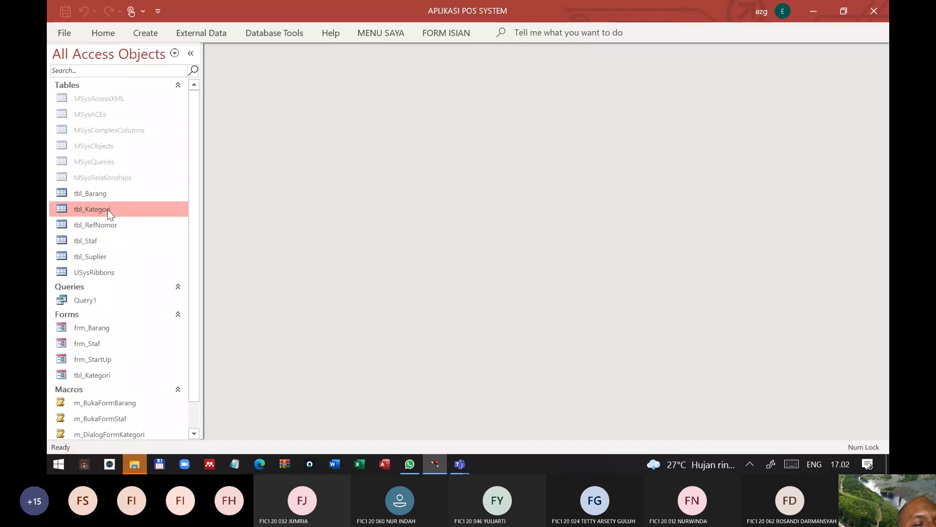
{"action": "right_click", "coordinate": [108, 210]}
{"action": "left_click", "coordinate": [151, 209]}
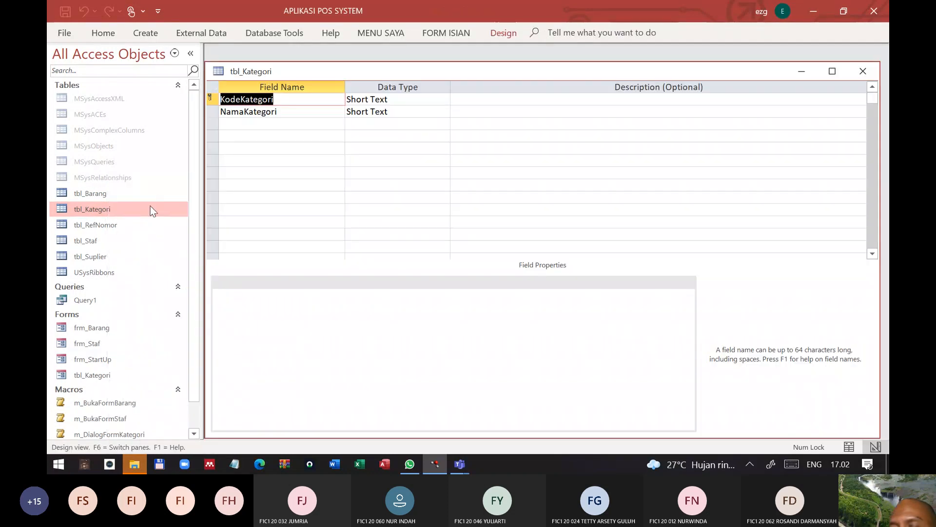
{"action": "left_click", "coordinate": [444, 98]}
{"action": "left_click", "coordinate": [403, 149]}
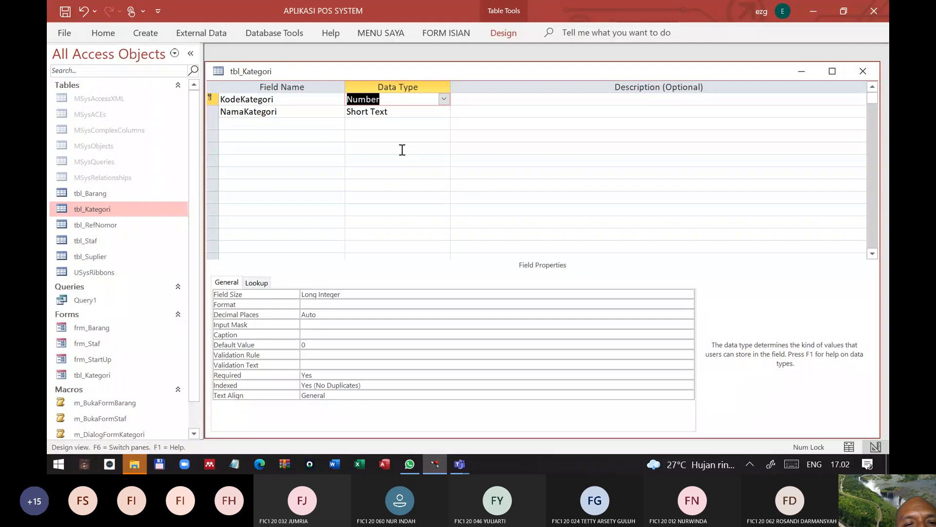
{"action": "left_click", "coordinate": [353, 294]}
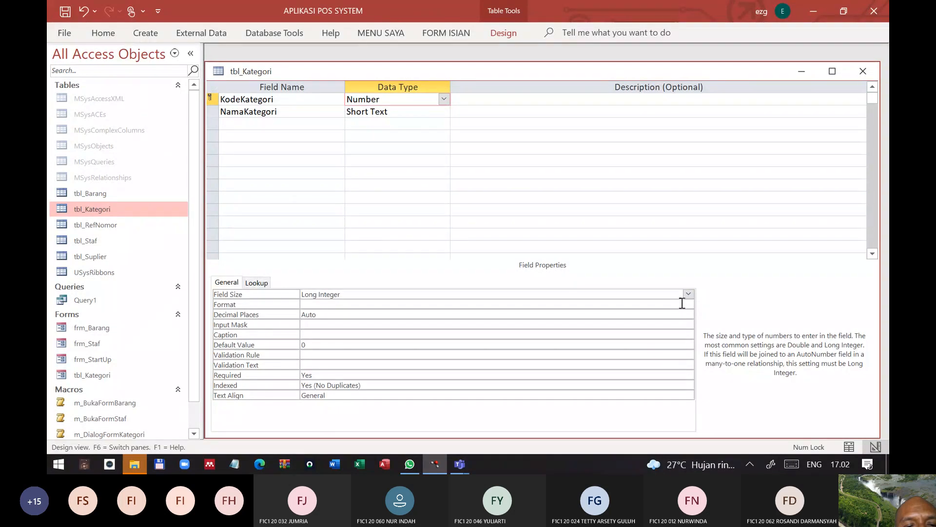
{"action": "left_click", "coordinate": [688, 294]}
{"action": "left_click", "coordinate": [373, 304]}
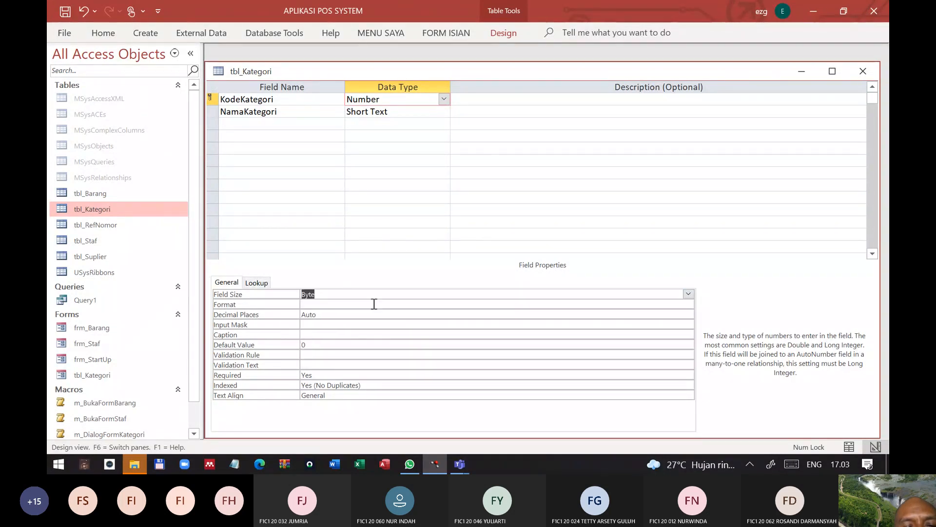
{"action": "left_click", "coordinate": [65, 11]}
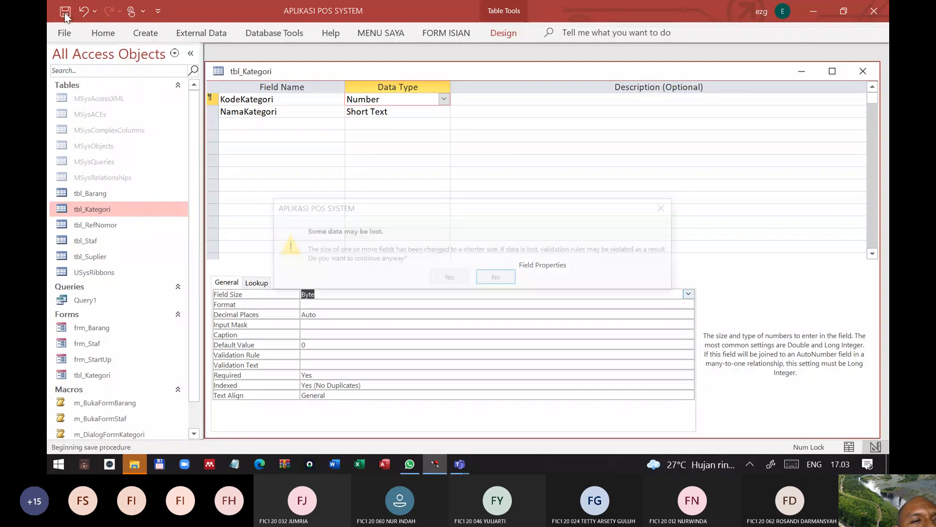
{"action": "left_click", "coordinate": [441, 285]}
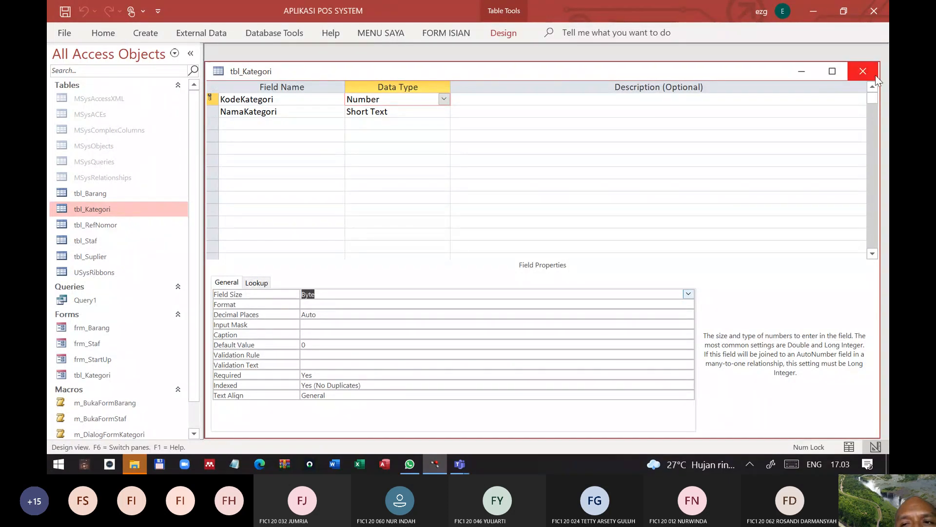
{"action": "left_click", "coordinate": [863, 71]}
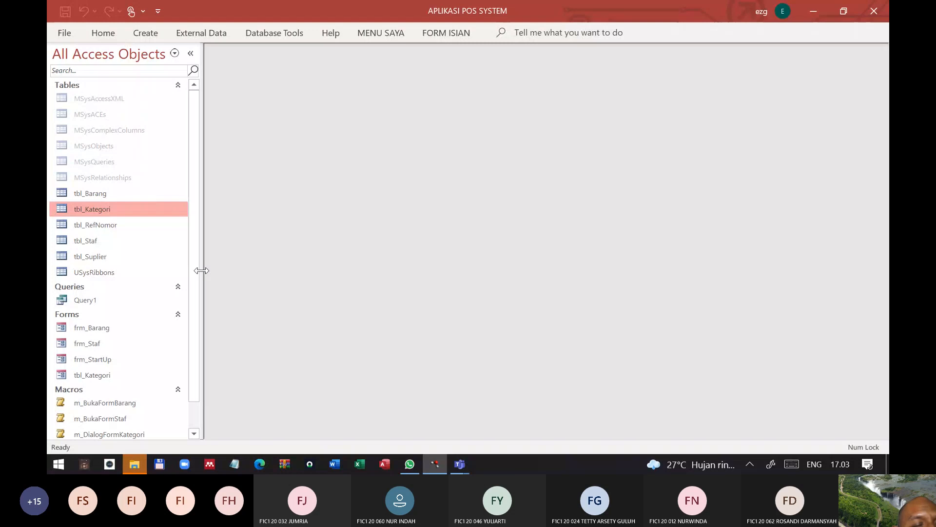
Change KodeKategori in tbl_Barang to the Number data type with field size Byte, then save and close the table
{"action": "left_click", "coordinate": [93, 195]}
{"action": "right_click", "coordinate": [101, 195]}
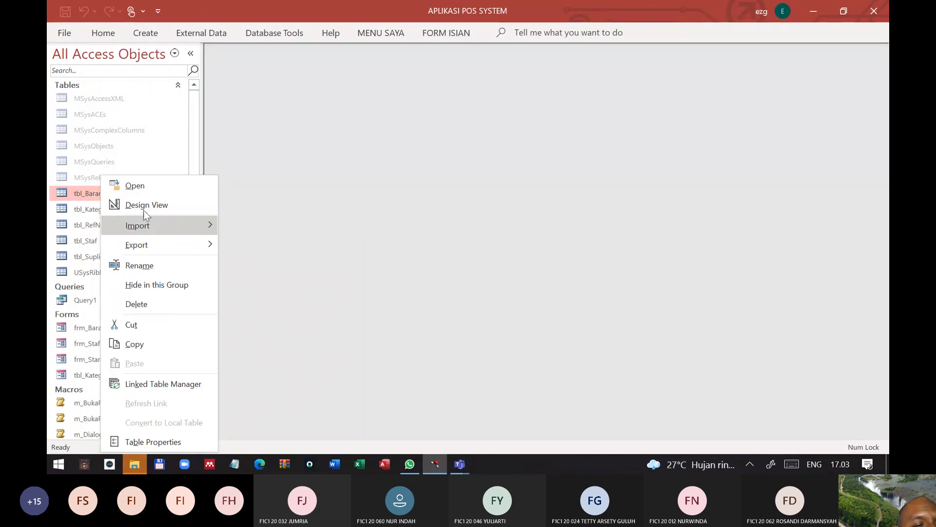
{"action": "left_click", "coordinate": [145, 207]}
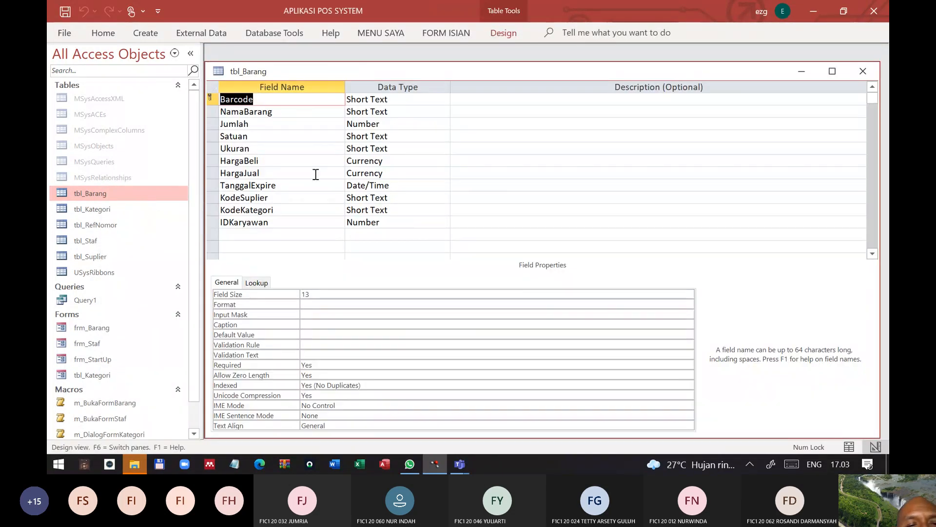
{"action": "left_click", "coordinate": [446, 210]}
{"action": "left_click", "coordinate": [444, 210]}
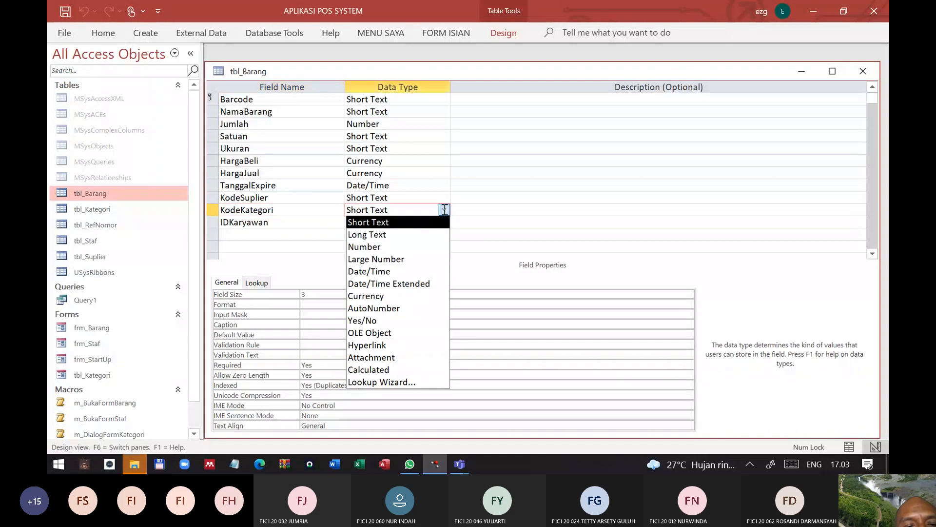
{"action": "left_click", "coordinate": [385, 247]}
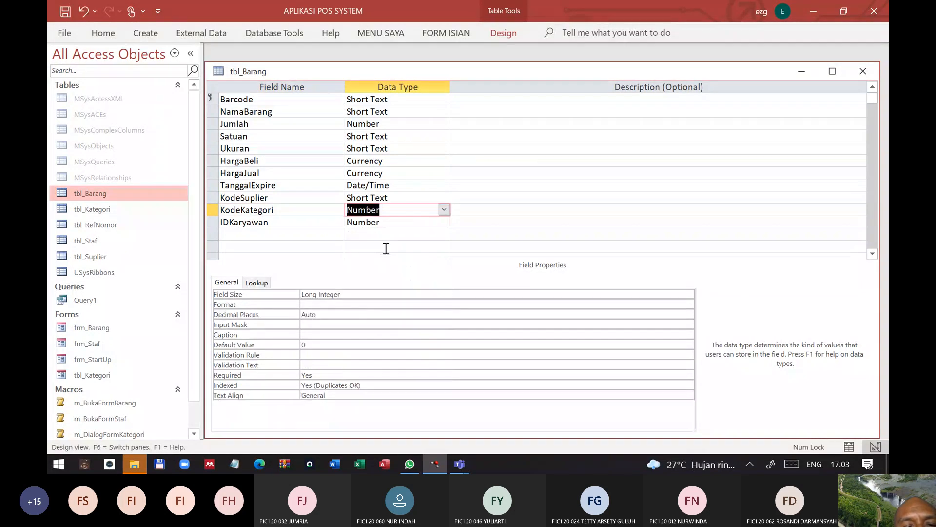
{"action": "left_click", "coordinate": [351, 294]}
{"action": "left_click", "coordinate": [688, 294]}
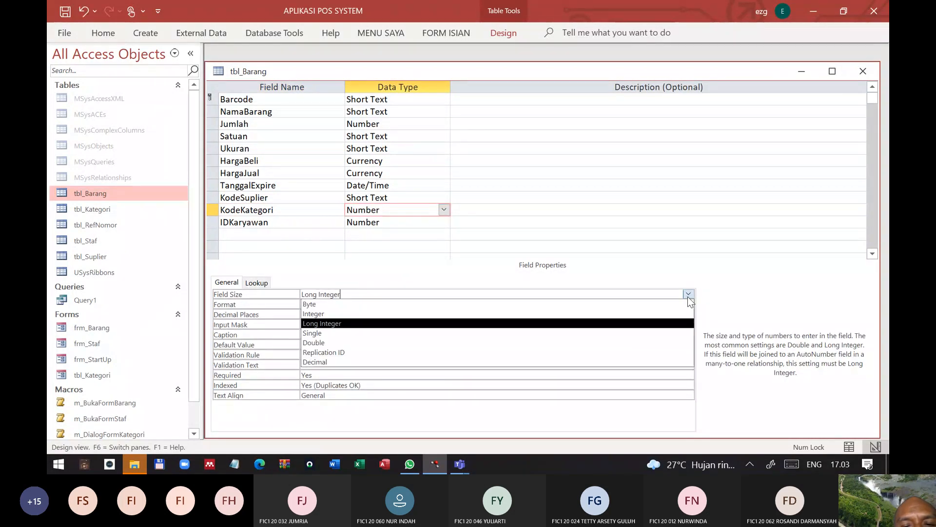
{"action": "left_click", "coordinate": [324, 304]}
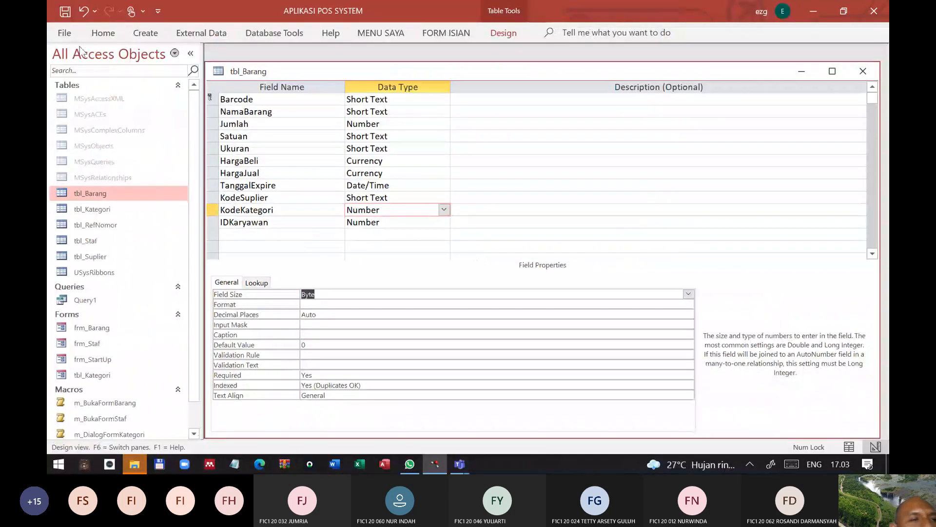
{"action": "key", "text": "ctrl+s"}
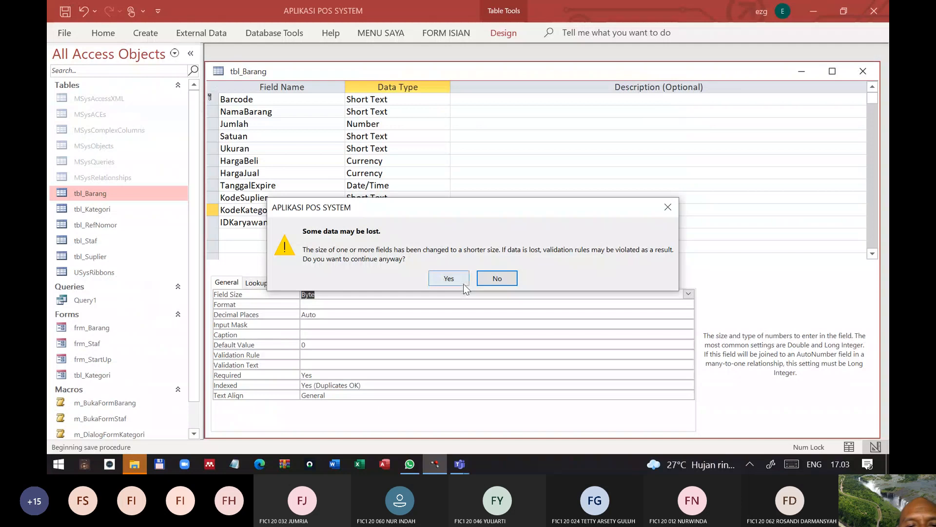
{"action": "left_click", "coordinate": [448, 278]}
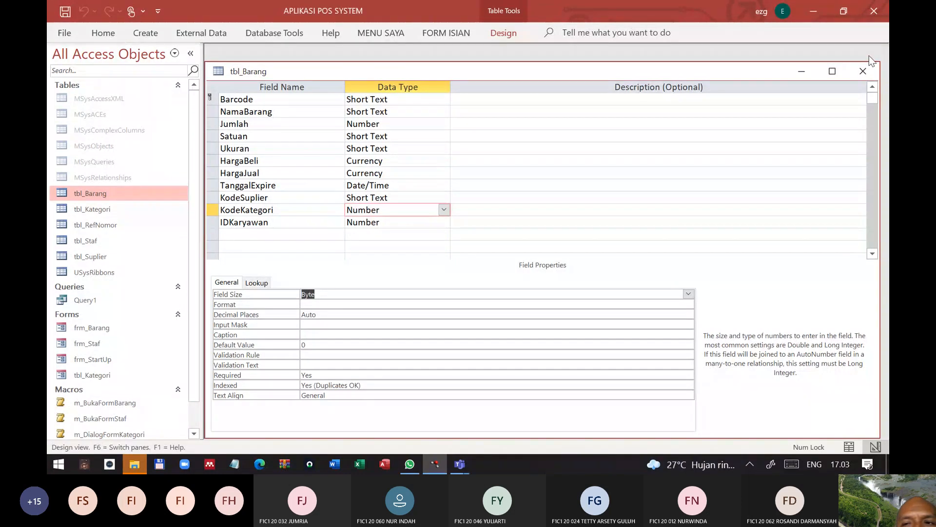
{"action": "left_click", "coordinate": [863, 71]}
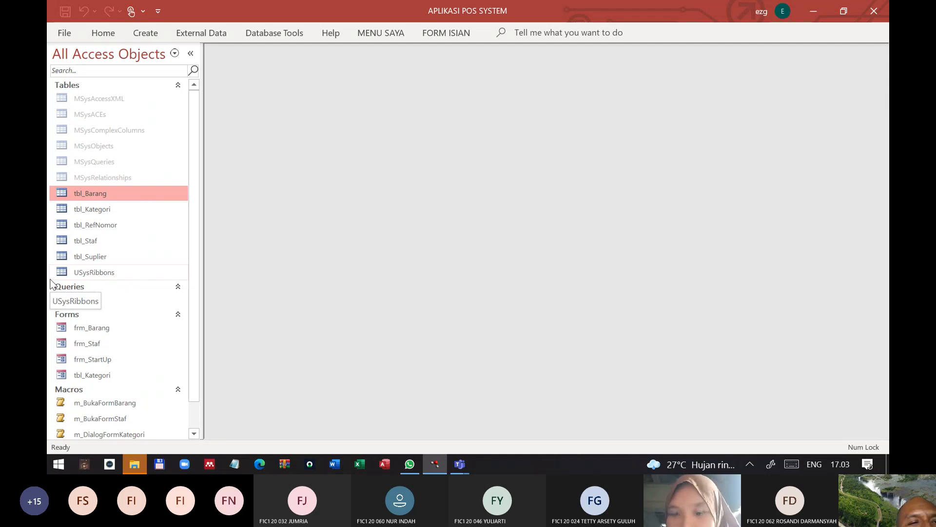
In the Relationships layout, relate KodeKategori of tbl_Kategori to KodeKategori of tbl_Barang with referential integrity enforced
{"action": "left_click", "coordinate": [274, 33]}
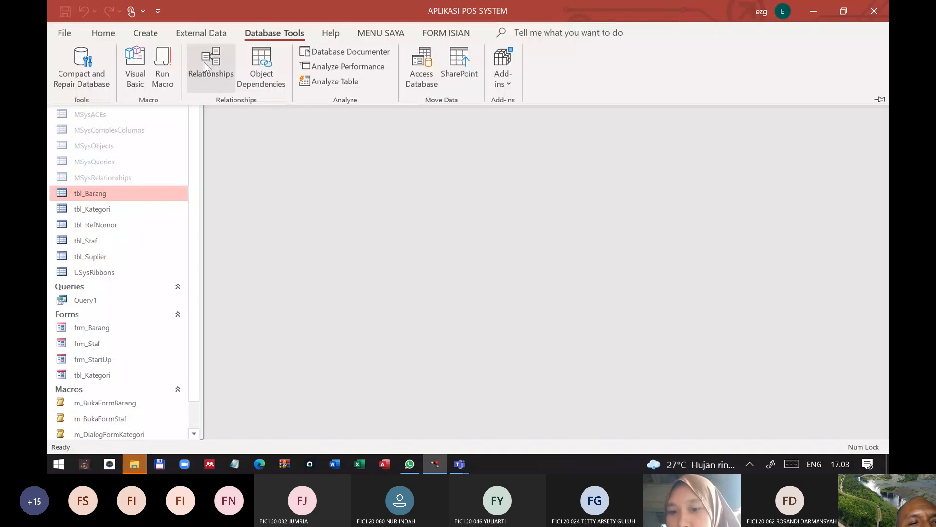
{"action": "left_click", "coordinate": [438, 464]}
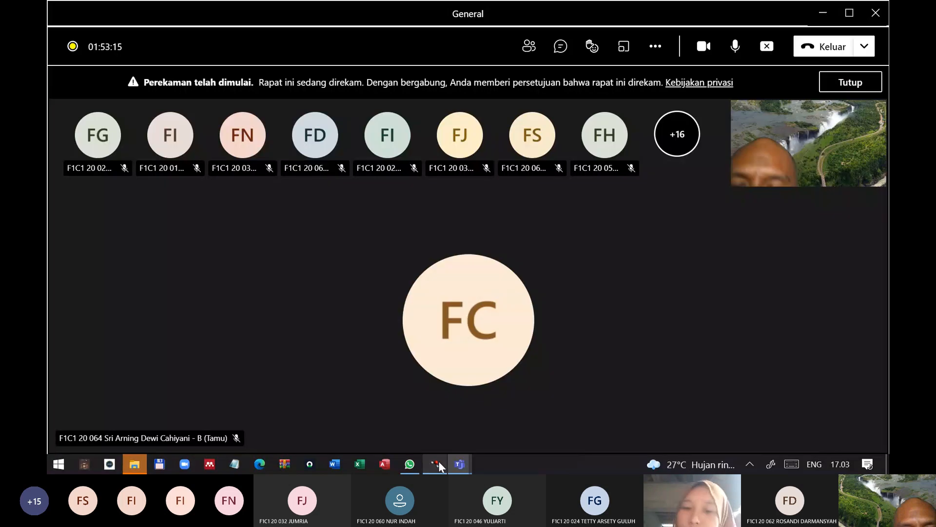
{"action": "left_click", "coordinate": [438, 463]}
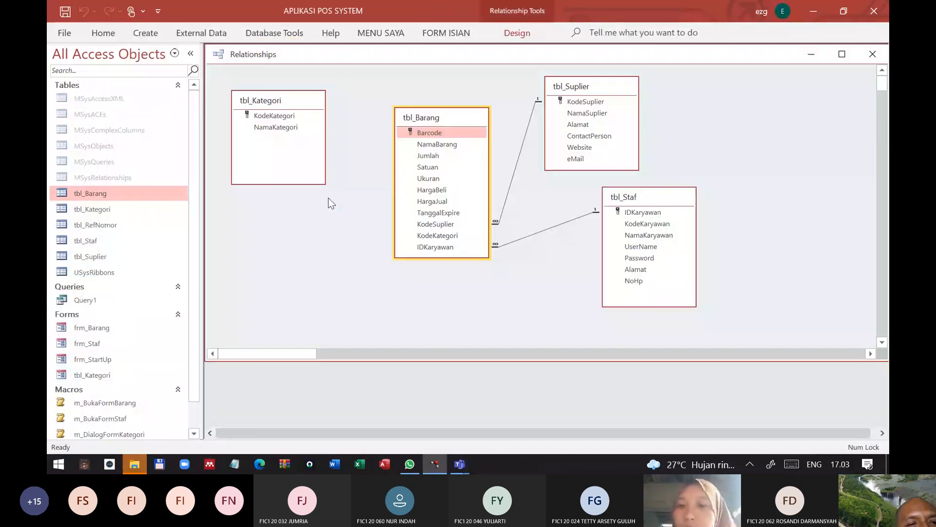
{"action": "left_click_drag", "start_coordinate": [275, 116], "coordinate": [349, 146]}
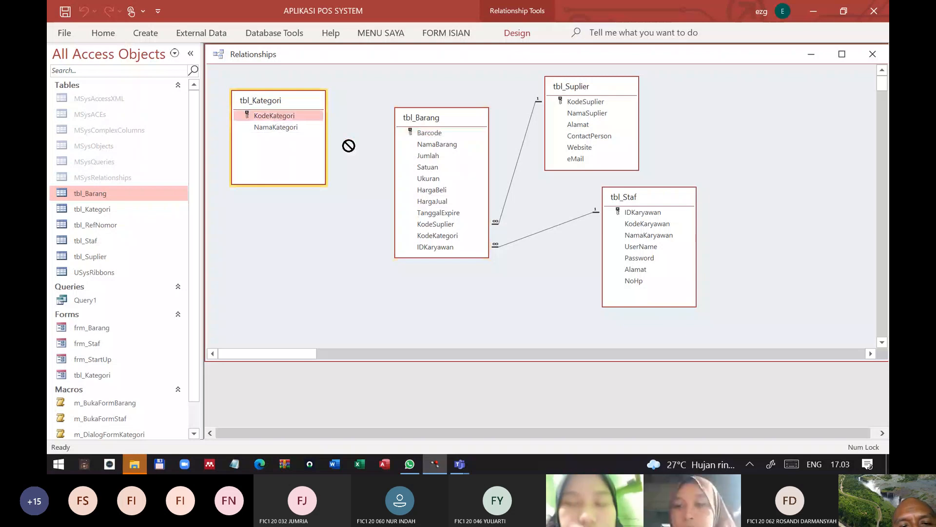
{"action": "left_click_drag", "start_coordinate": [349, 145], "coordinate": [437, 235]}
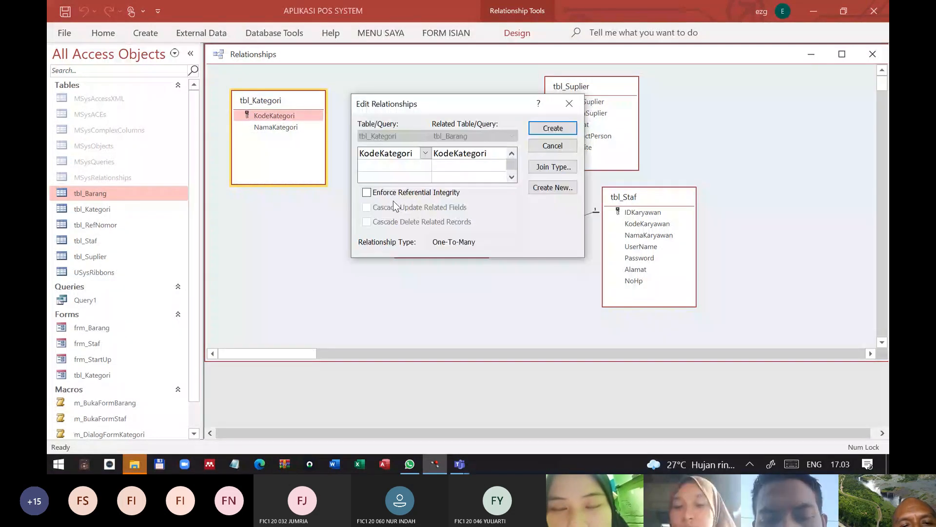
{"action": "left_click", "coordinate": [367, 192]}
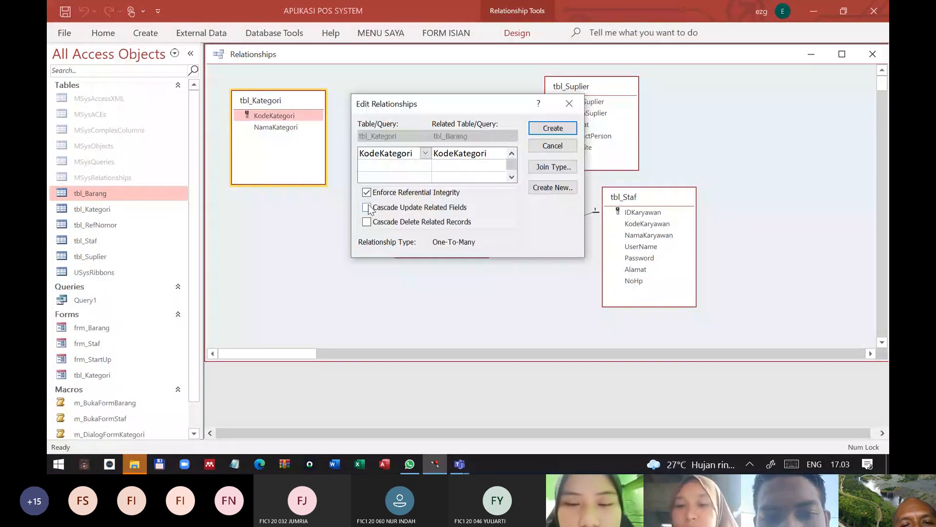
{"action": "left_click", "coordinate": [553, 128]}
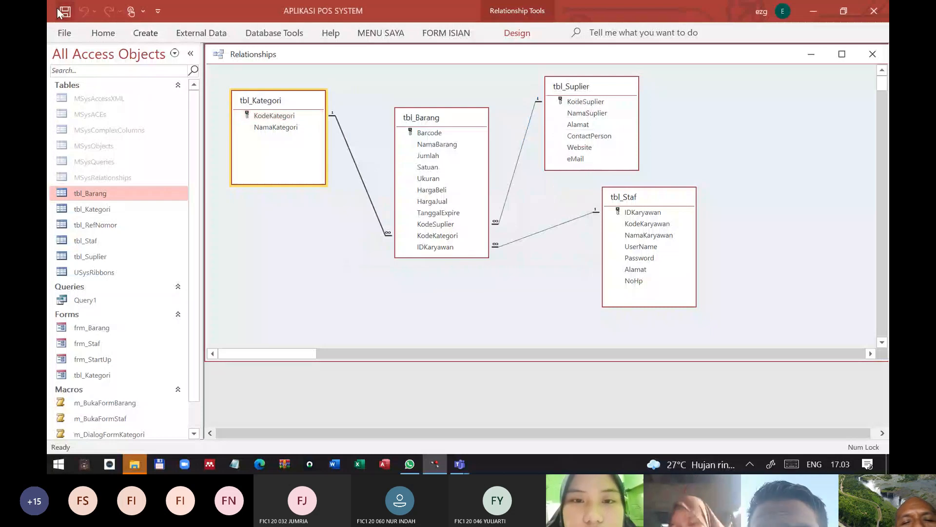
Close the Relationships layout and switch to the General meeting window in Microsoft Teams
{"action": "left_click", "coordinate": [871, 52]}
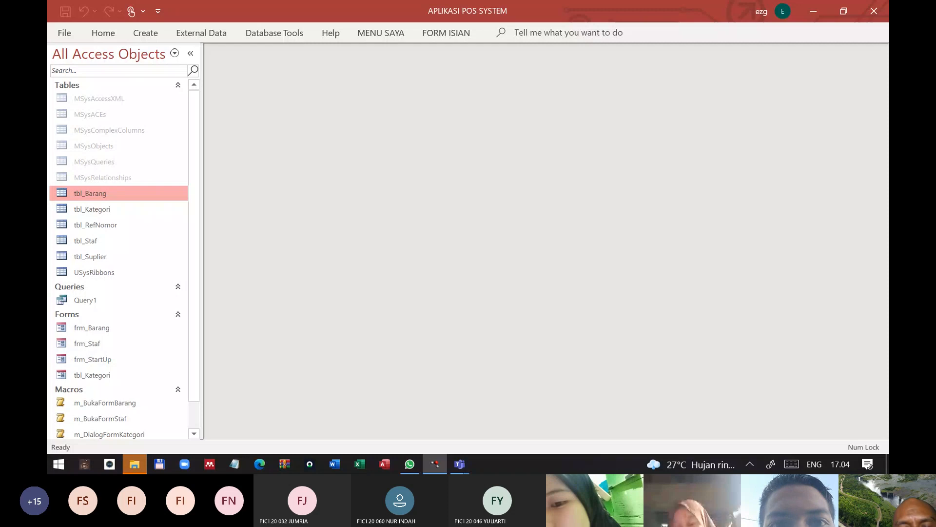
{"action": "mouse_move", "coordinate": [459, 463]}
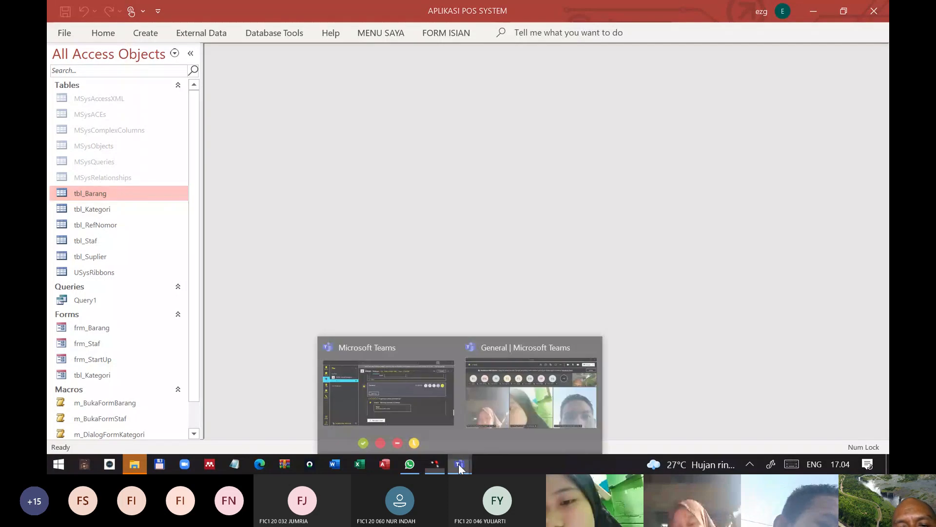
{"action": "left_click", "coordinate": [510, 407]}
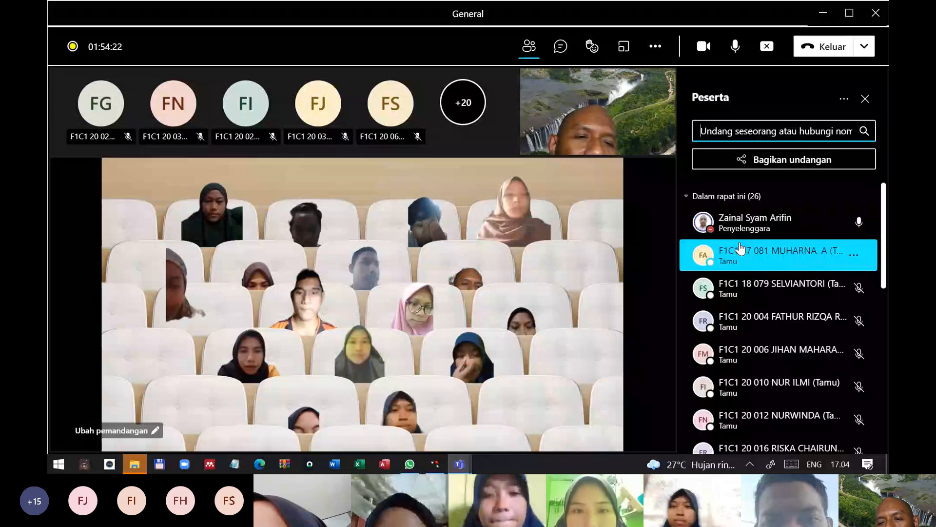
Expand the meeting's participant list and examine all attendees from beginning to end
{"action": "scroll", "coordinate": [806, 344], "scroll_direction": "down", "scroll_amount": 5}
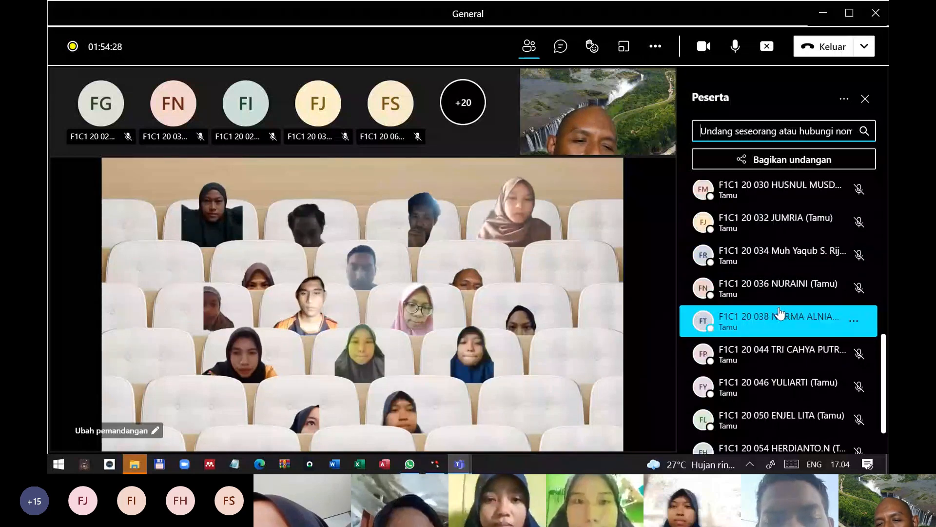
{"action": "scroll", "coordinate": [800, 320], "scroll_direction": "down", "scroll_amount": 3}
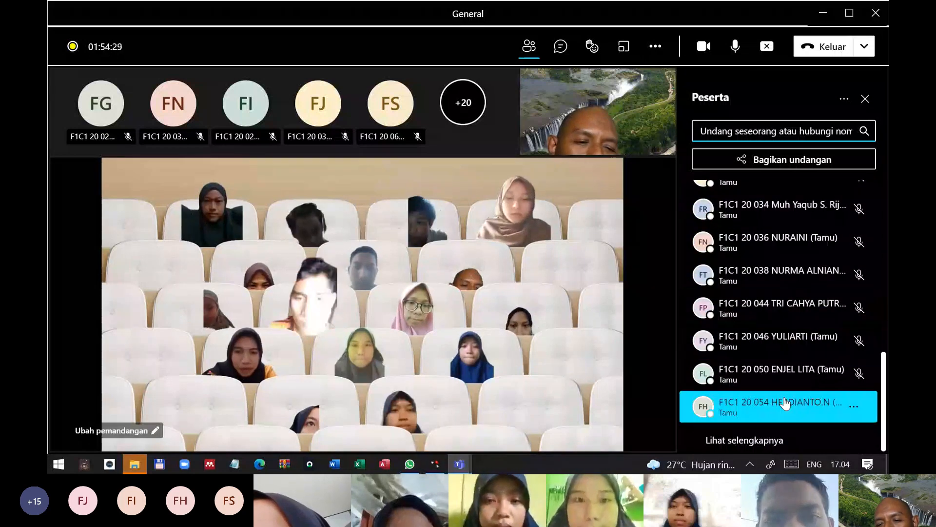
{"action": "left_click", "coordinate": [727, 441]}
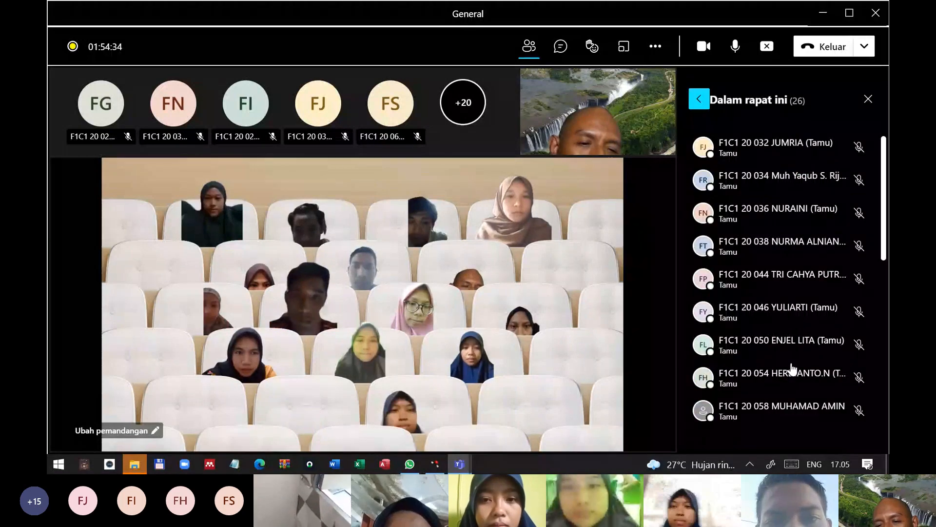
{"action": "scroll", "coordinate": [790, 368], "scroll_direction": "down", "scroll_amount": 3}
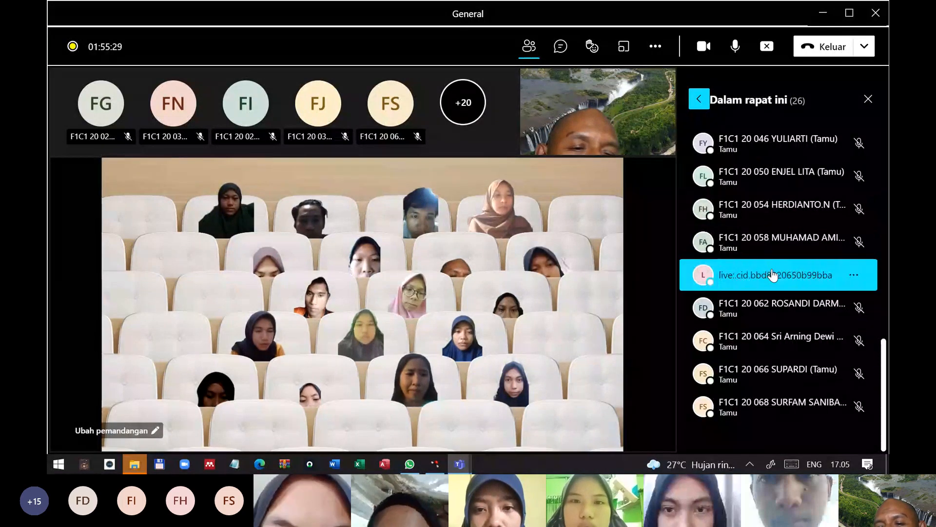
{"action": "scroll", "coordinate": [775, 273], "scroll_direction": "up", "scroll_amount": 3}
{"action": "scroll", "coordinate": [790, 268], "scroll_direction": "up", "scroll_amount": 3}
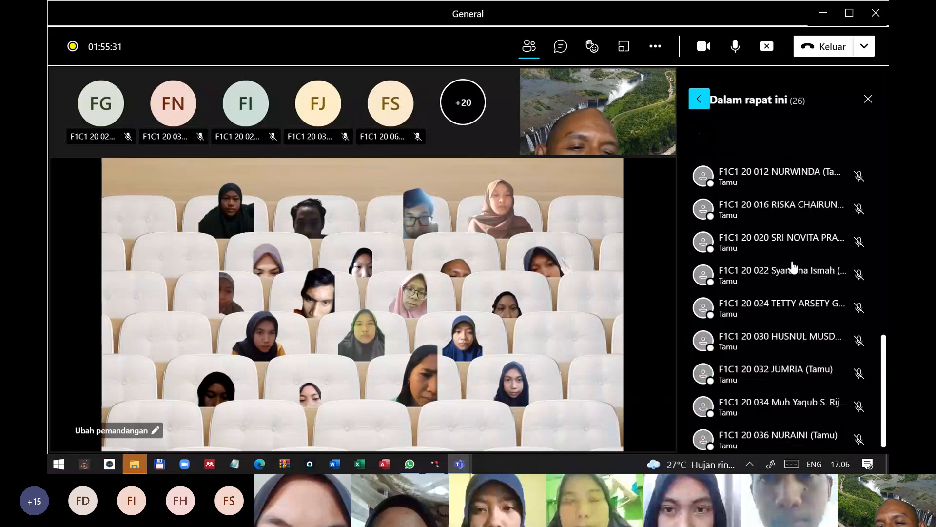
{"action": "scroll", "coordinate": [792, 268], "scroll_direction": "up", "scroll_amount": 3}
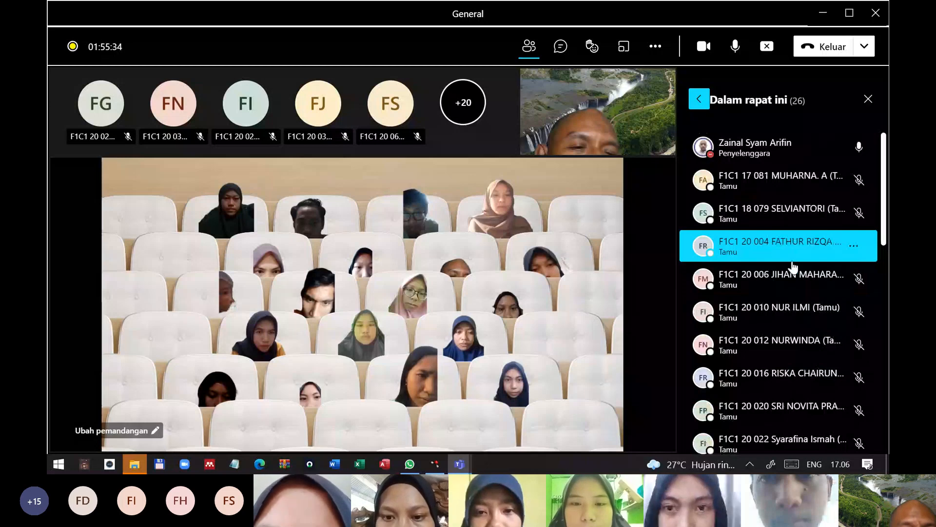
{"action": "scroll", "coordinate": [793, 267], "scroll_direction": "down", "scroll_amount": 10}
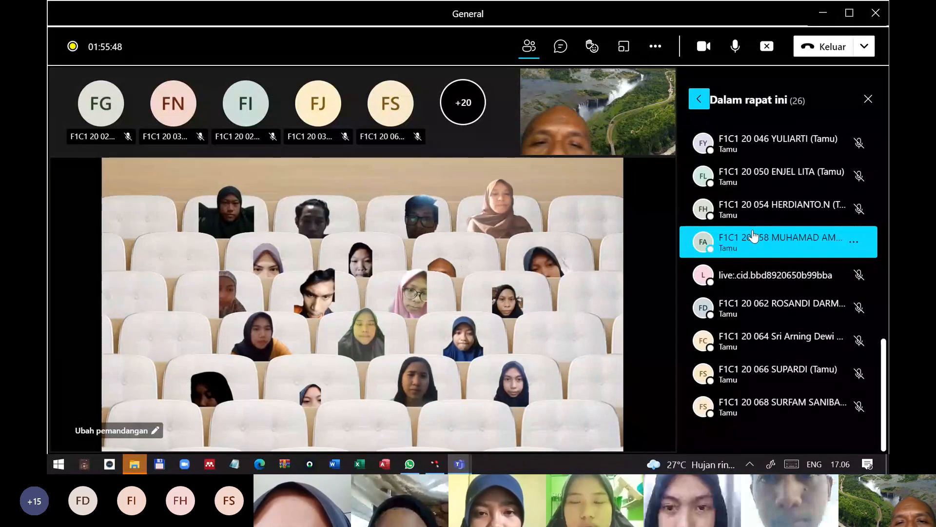
Open the meeting's additional options for view modes and recording
{"action": "left_click", "coordinate": [594, 49]}
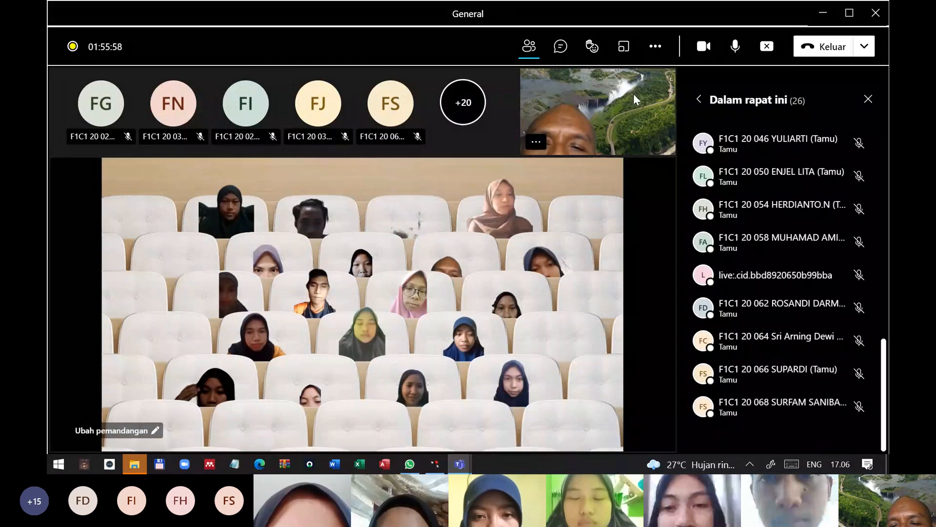
{"action": "left_click", "coordinate": [655, 46]}
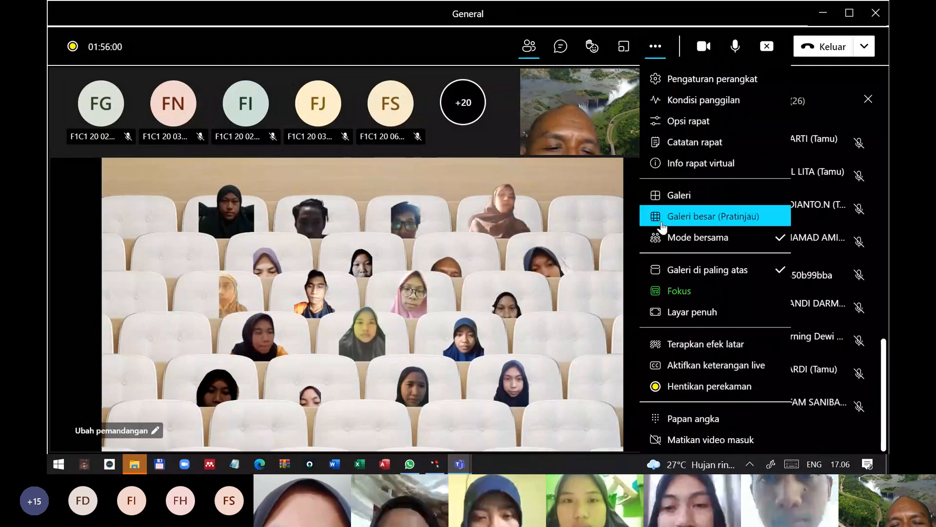